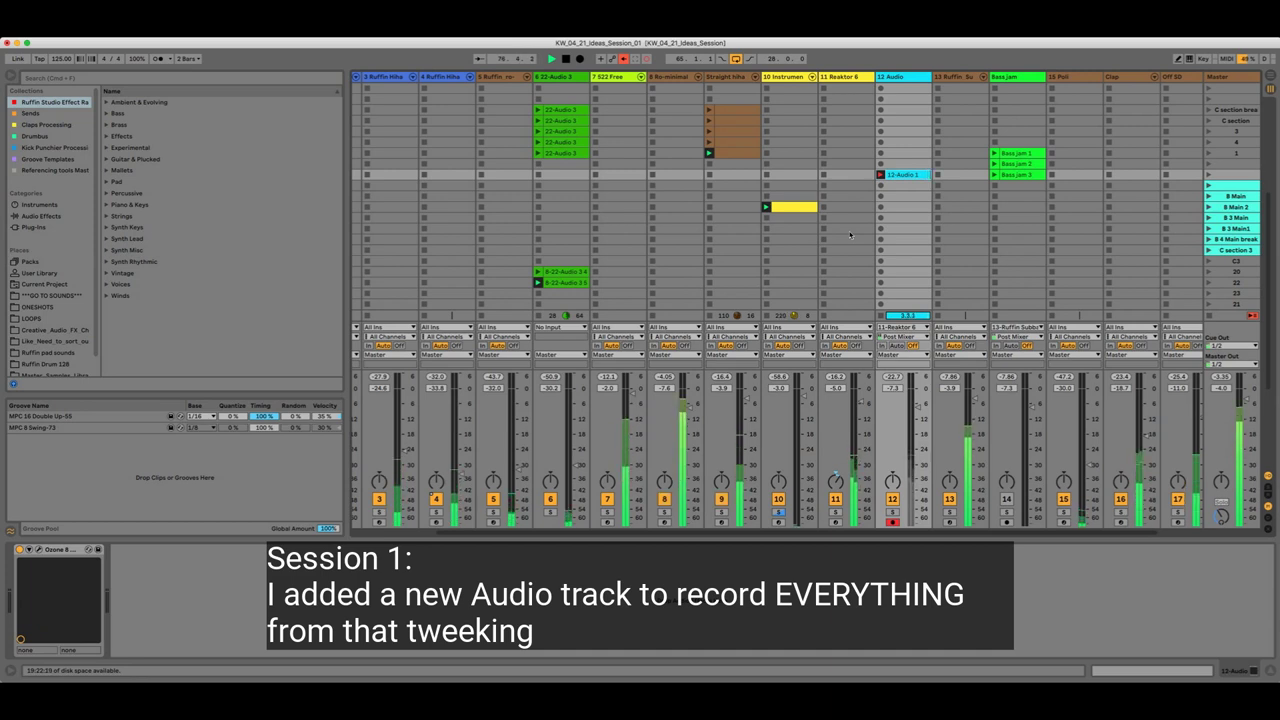
Open the Reaktor 6 instrument on track 11 and switch Atmosphere's Destination to Grain Length
{"action": "left_click", "coordinate": [843, 76]}
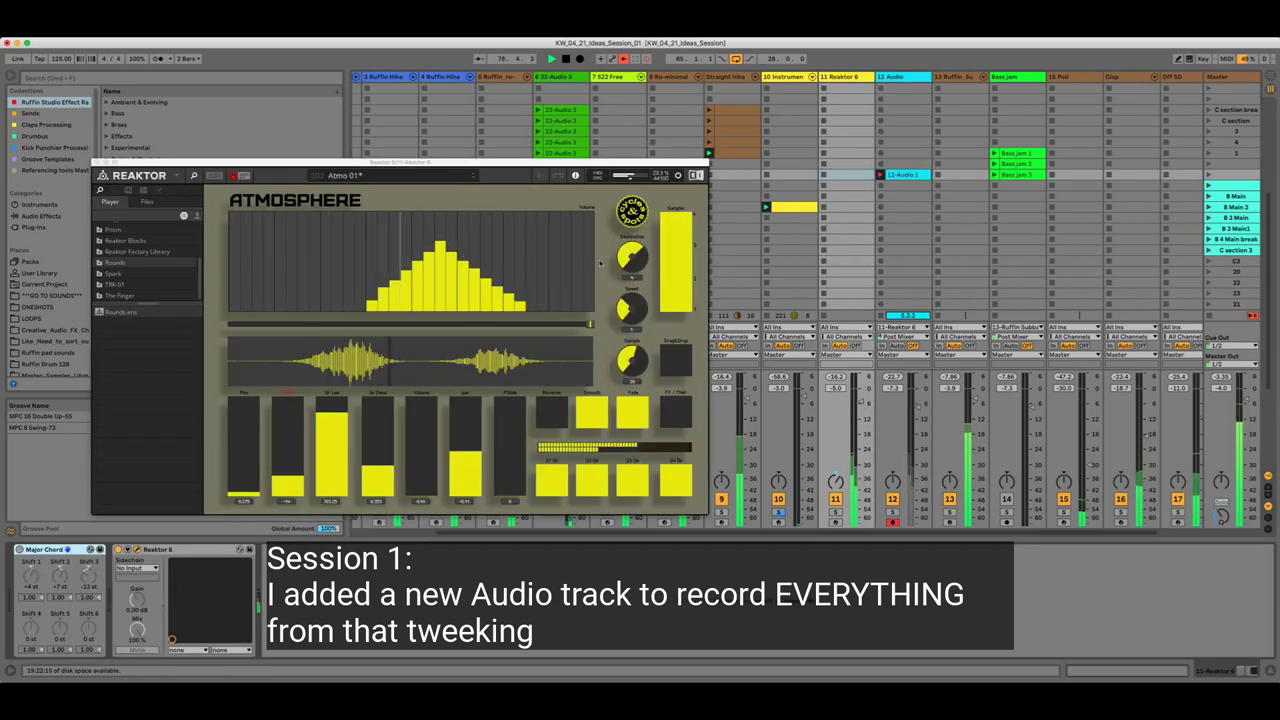
{"action": "left_click_drag", "start_coordinate": [631, 258], "coordinate": [628, 341]}
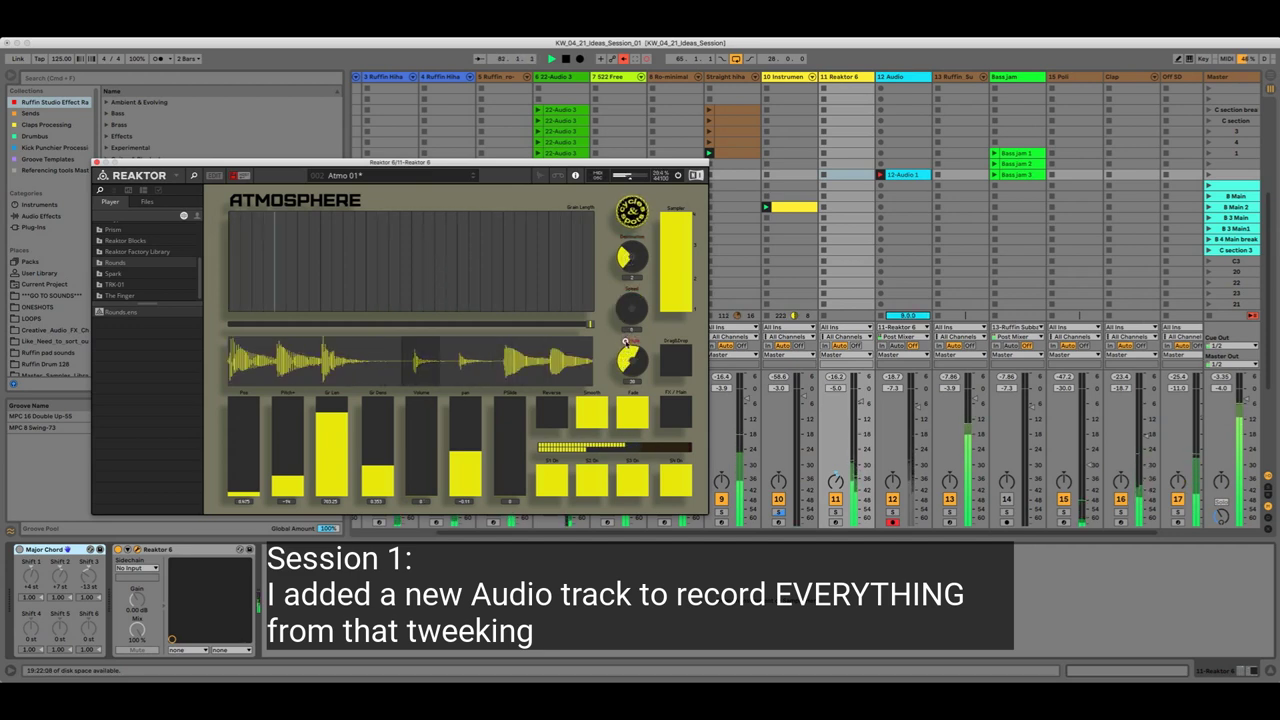
Turn Reverse on and Smooth off in Atmosphere, briefly switching Fade off and back on
{"action": "left_click", "coordinate": [553, 412]}
{"action": "left_click", "coordinate": [591, 412]}
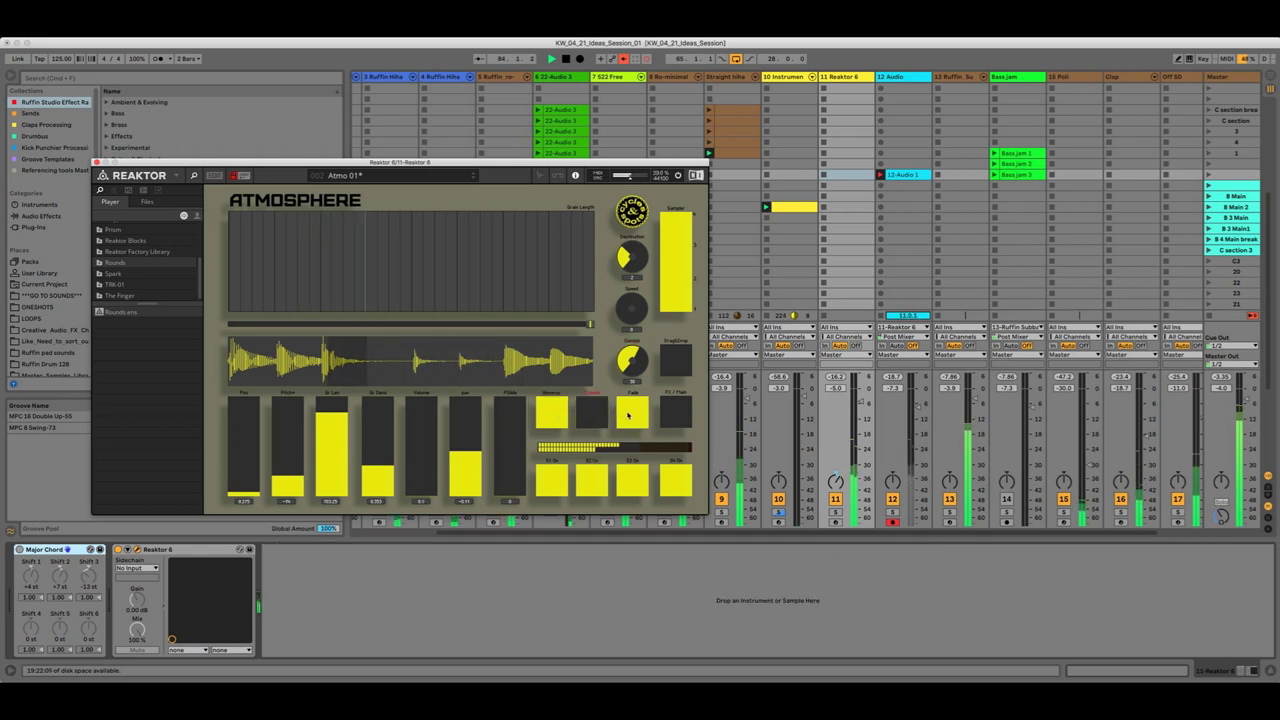
{"action": "left_click", "coordinate": [628, 414]}
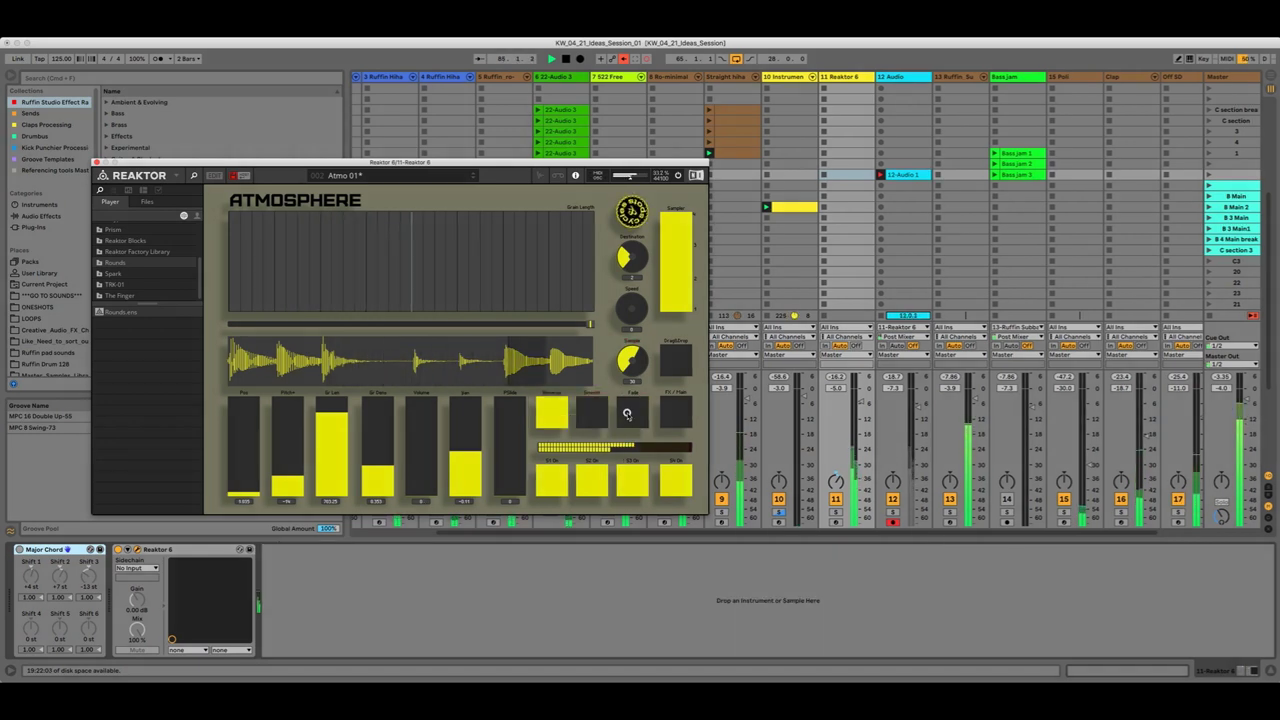
{"action": "left_click", "coordinate": [628, 414]}
Briefly mute and restore the first two On switches below the level meter, and raise the Gr Dens slider
{"action": "left_click", "coordinate": [592, 478]}
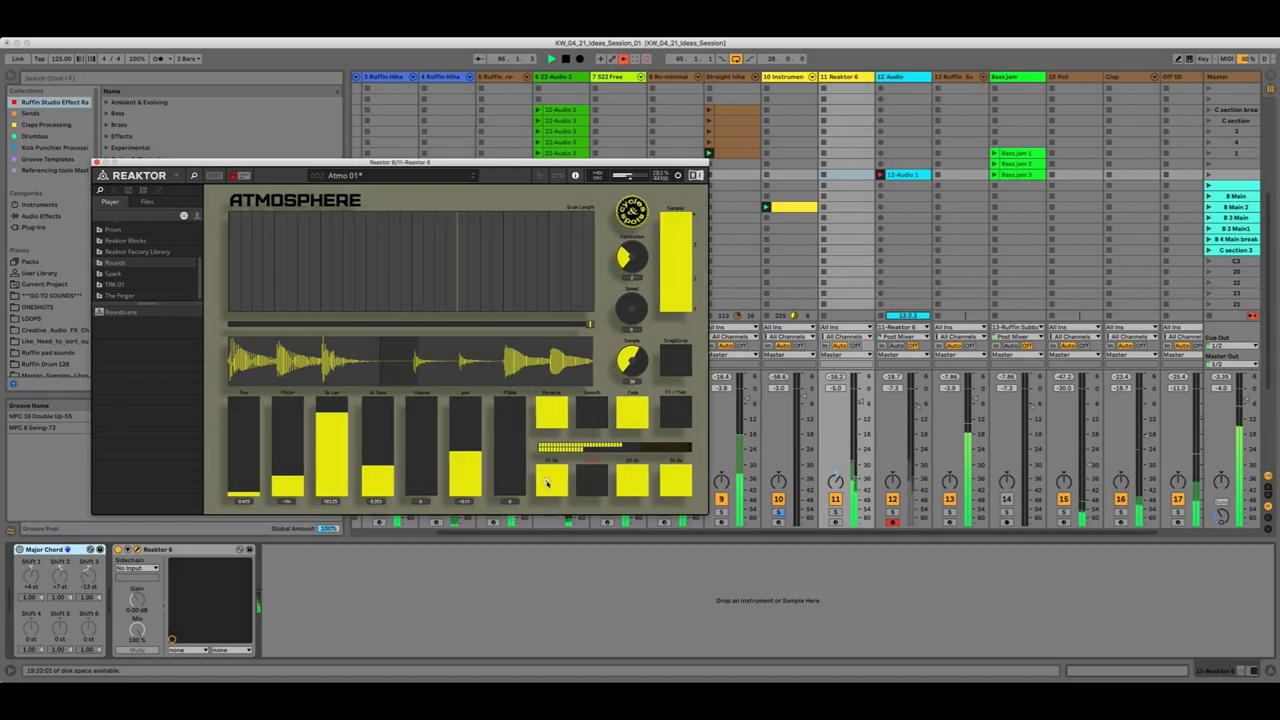
{"action": "left_click", "coordinate": [551, 480]}
{"action": "left_click", "coordinate": [591, 480]}
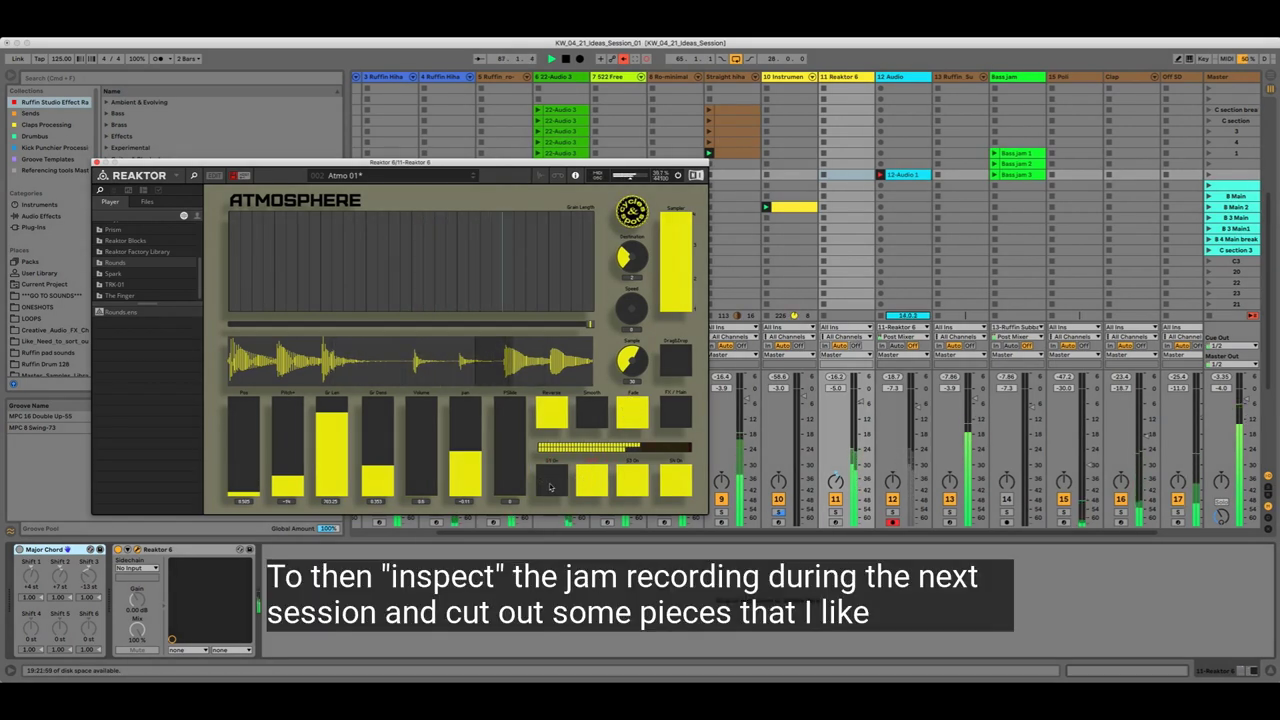
{"action": "left_click", "coordinate": [551, 481]}
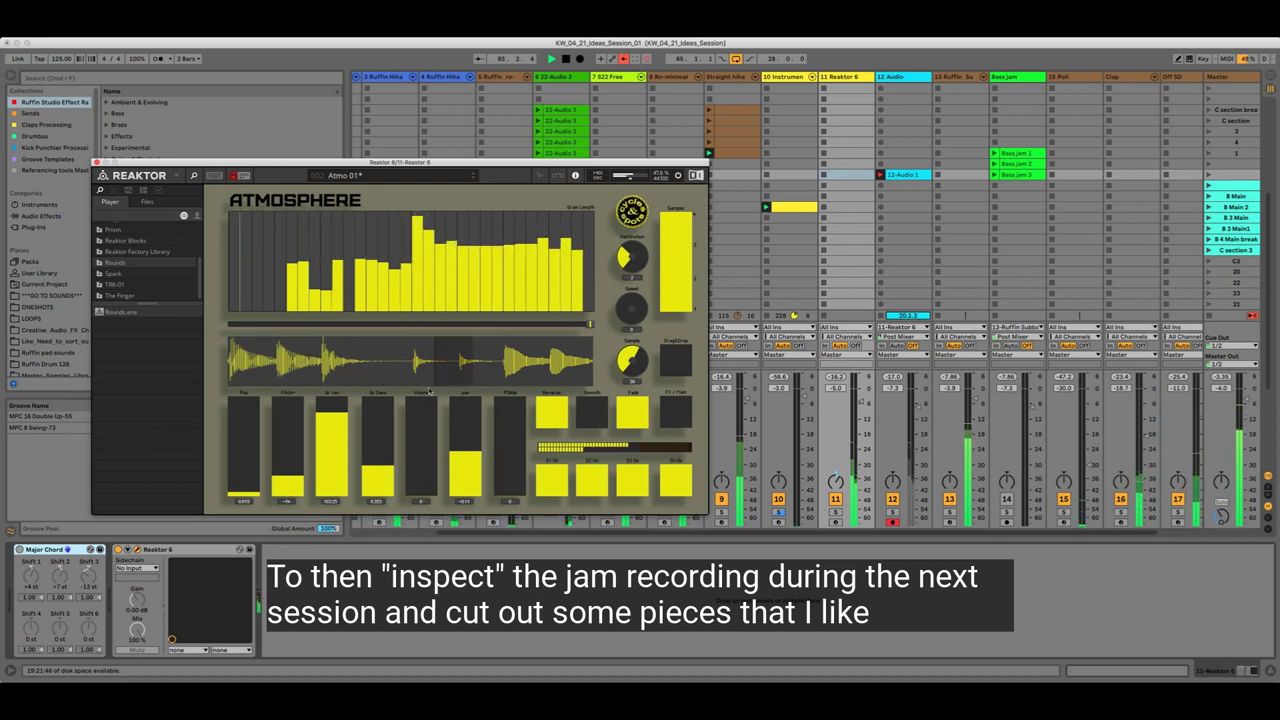
{"action": "left_click_drag", "start_coordinate": [386, 455], "coordinate": [389, 426]}
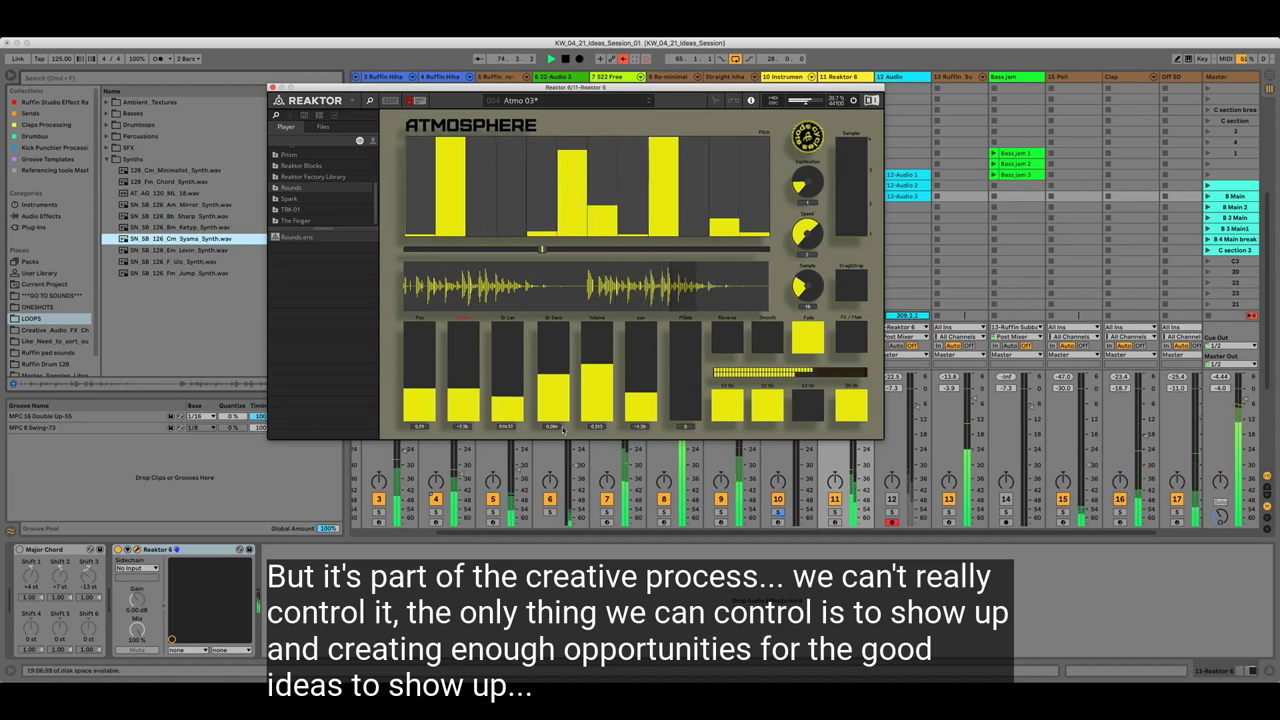
In the Atmo 03 preset, raise the P.Slide slider, turn on Smooth and turn the Sample knob to 17
{"action": "left_click_drag", "start_coordinate": [674, 396], "coordinate": [668, 369]}
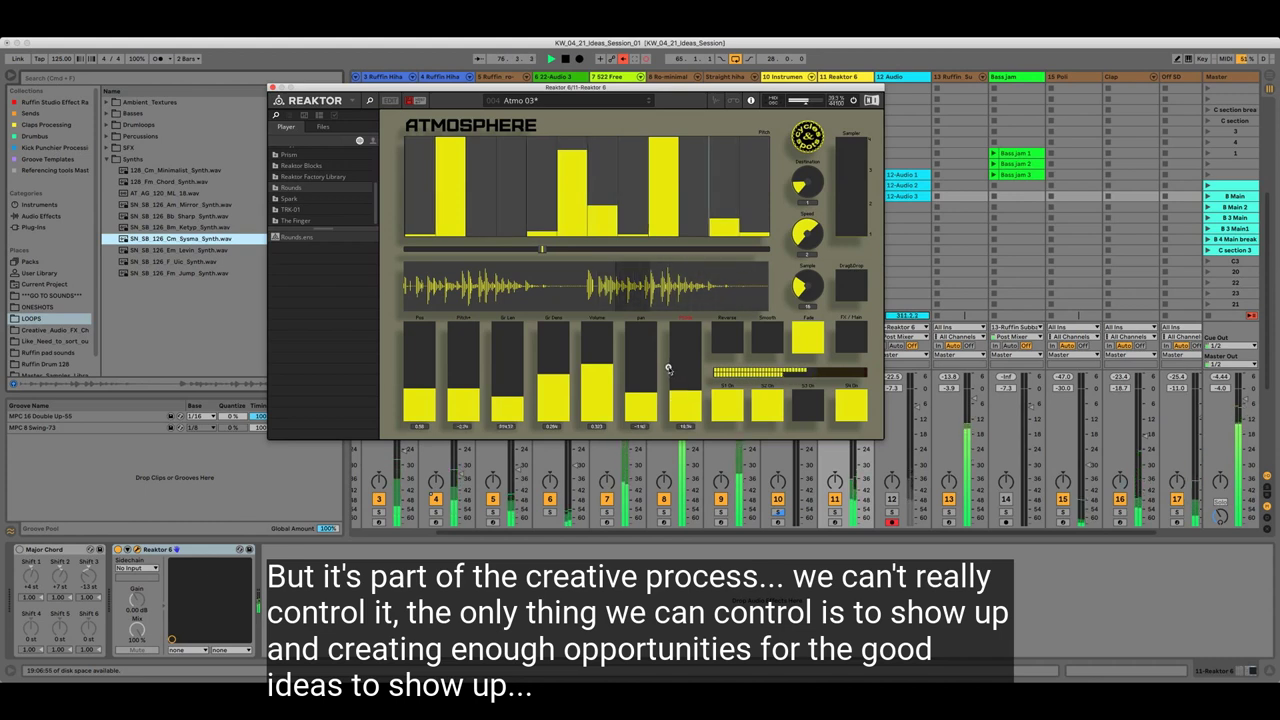
{"action": "left_click", "coordinate": [773, 344]}
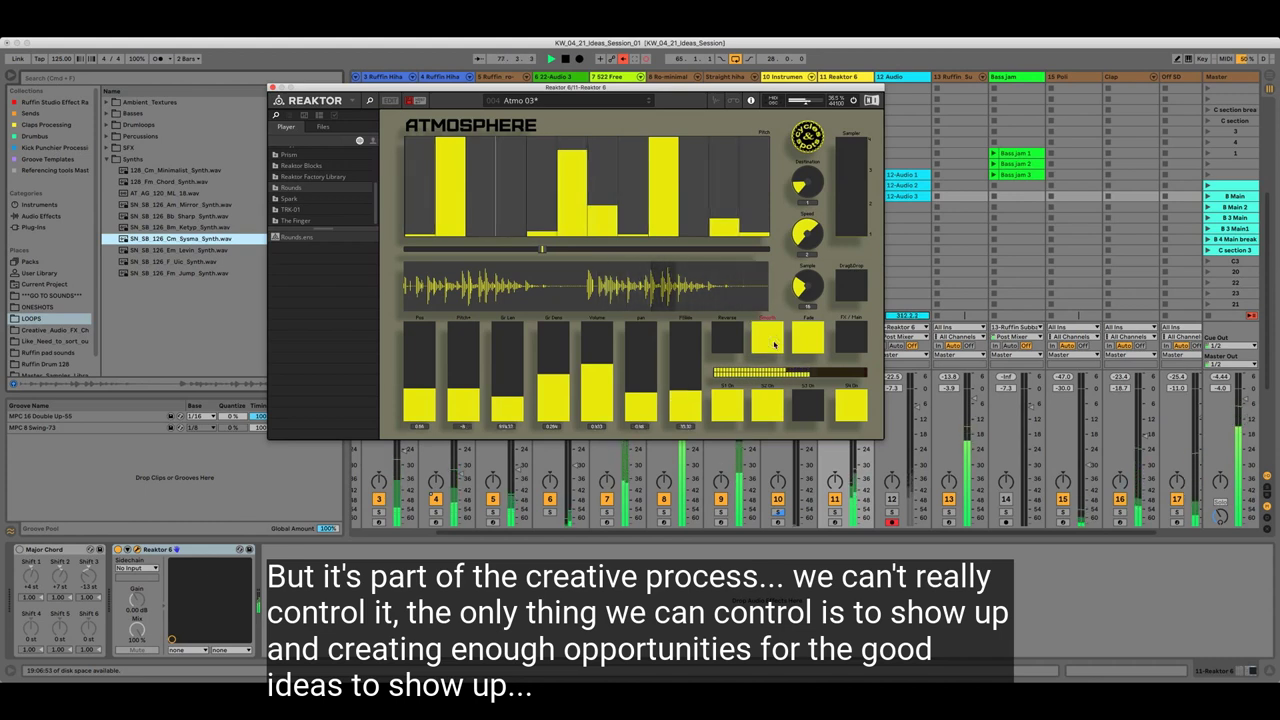
{"action": "left_click_drag", "start_coordinate": [811, 292], "coordinate": [812, 285]}
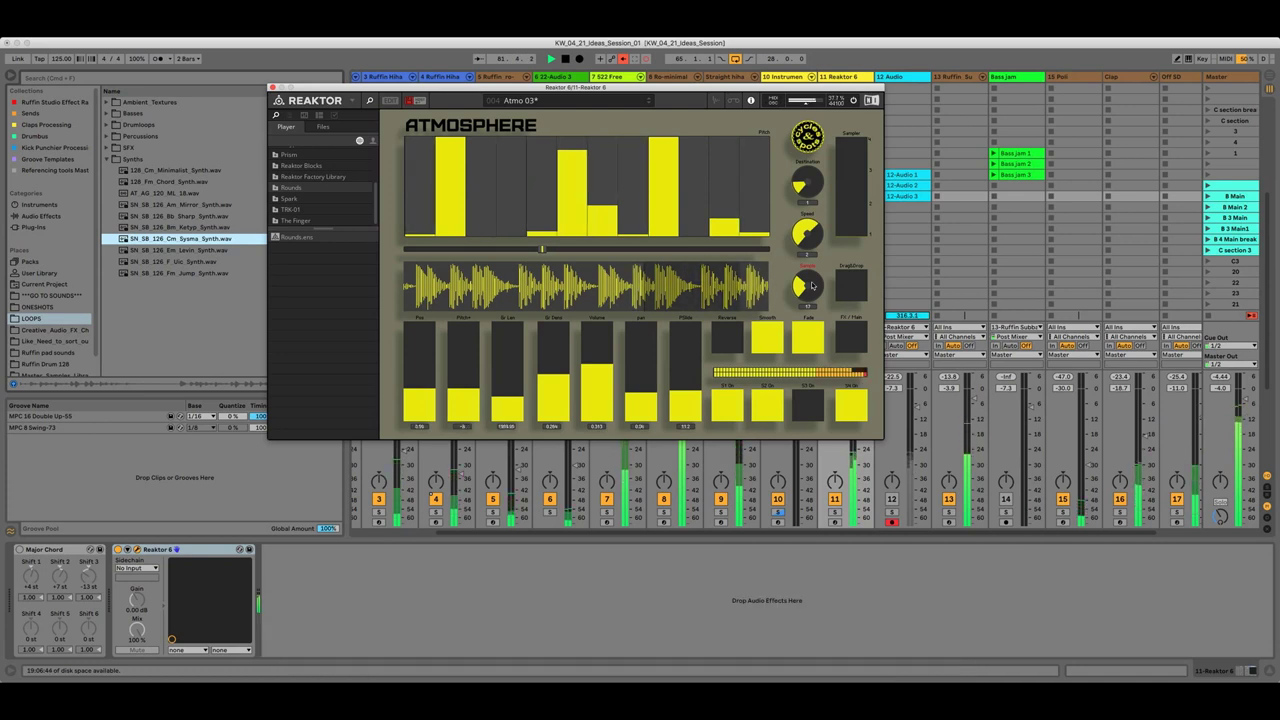
Switch off the fourth On switch and raise the Pan, Gr Dens, Pos and Pitch sliders
{"action": "left_click", "coordinate": [851, 416]}
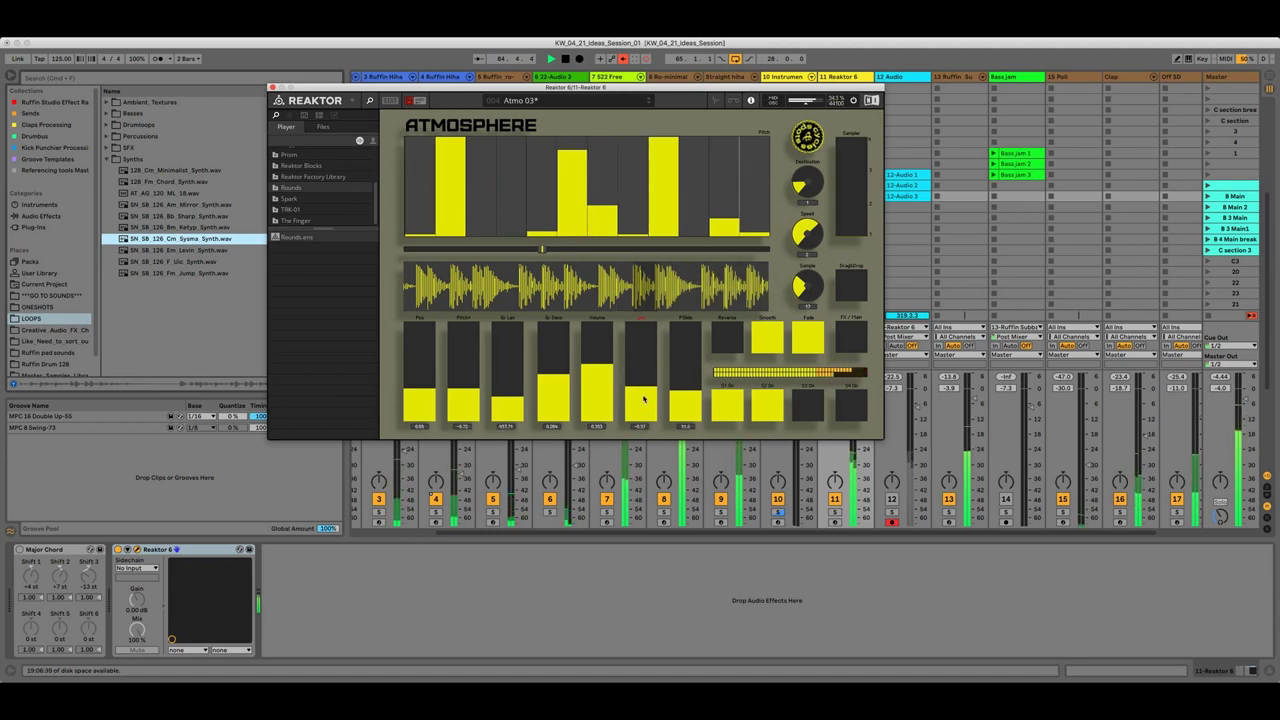
{"action": "left_click_drag", "start_coordinate": [644, 399], "coordinate": [561, 367]}
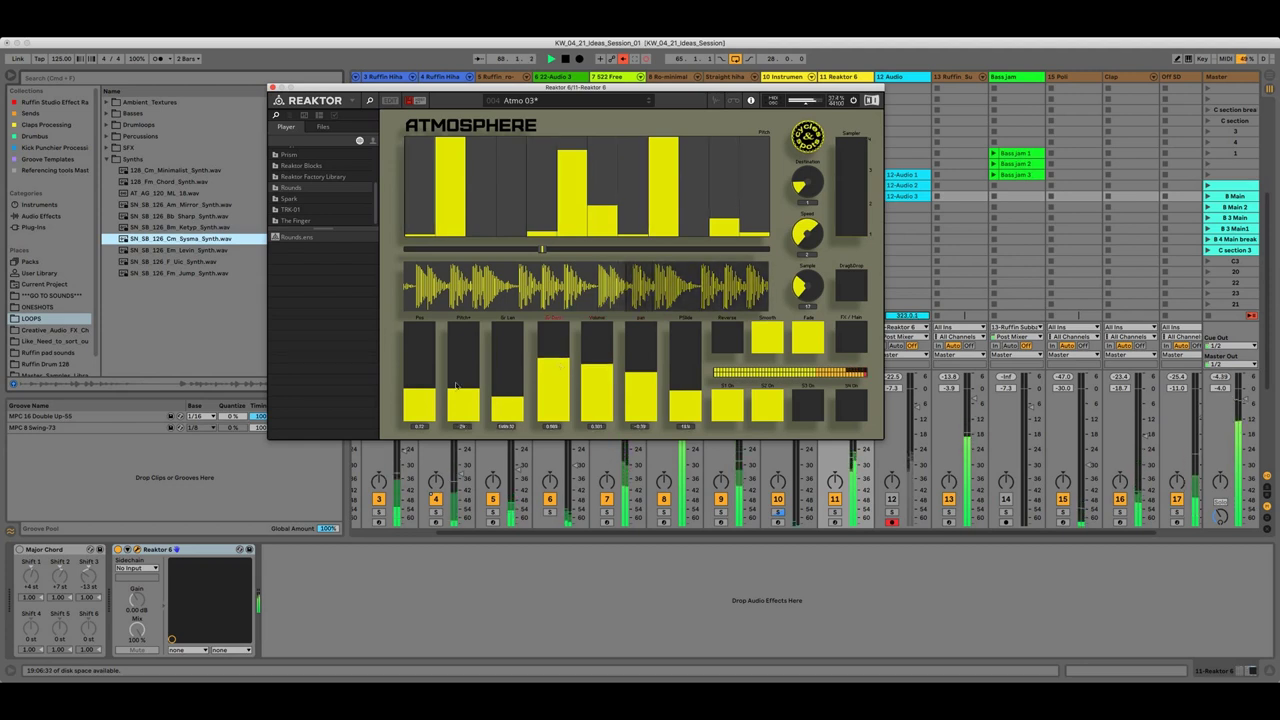
{"action": "left_click_drag", "start_coordinate": [425, 389], "coordinate": [427, 371]}
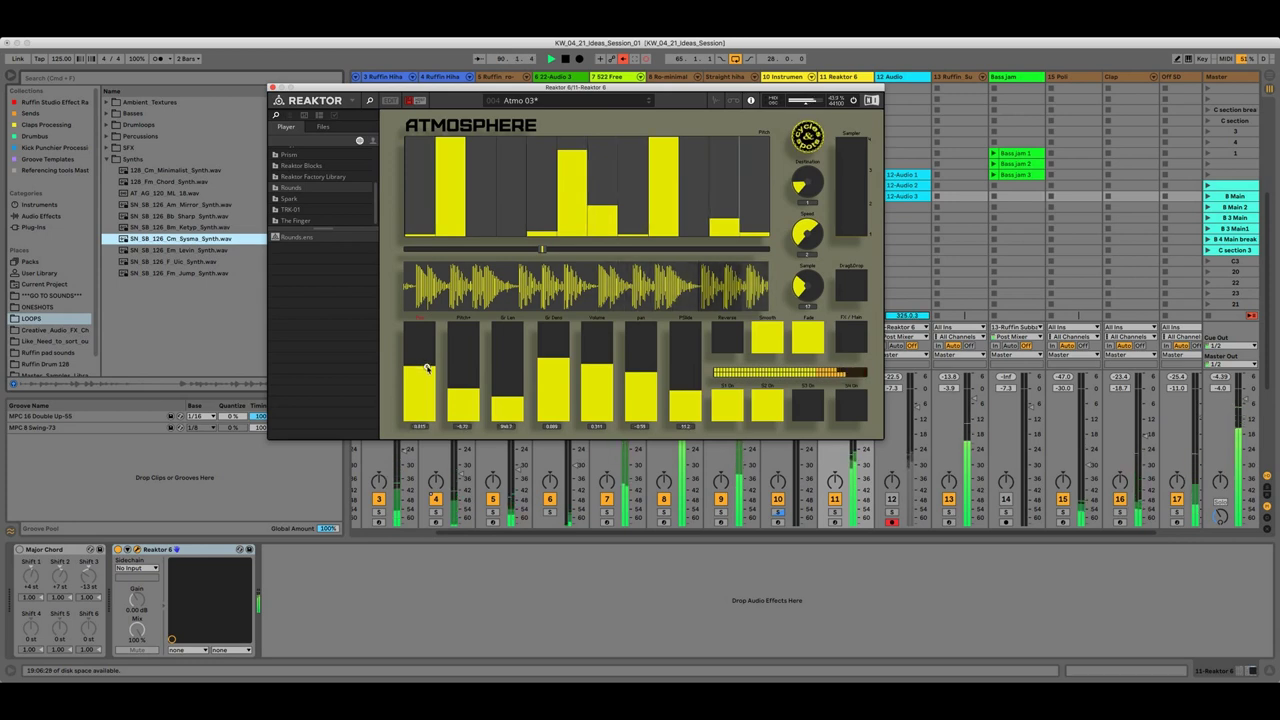
{"action": "left_click_drag", "start_coordinate": [463, 388], "coordinate": [504, 370]}
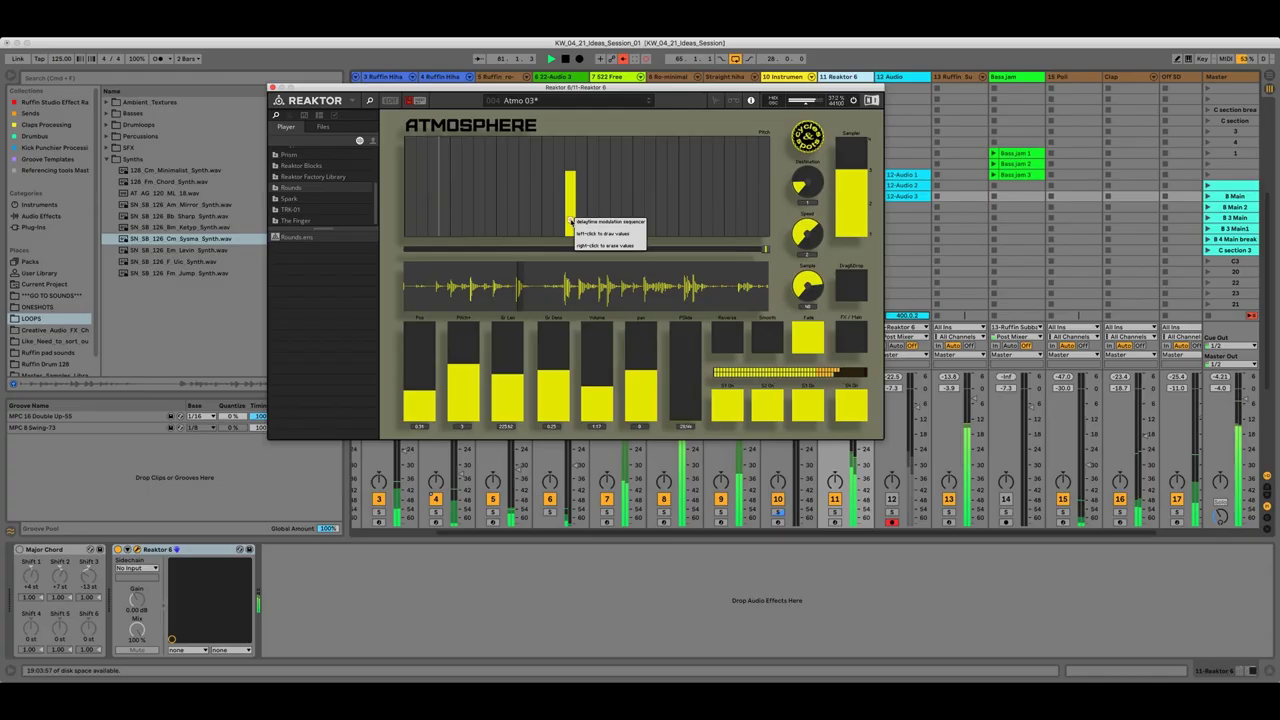
Replace the tall middle step of the Pitch modulation sequence with a lower one and pull the Pitch slider close to its minimum
{"action": "left_click", "coordinate": [570, 220]}
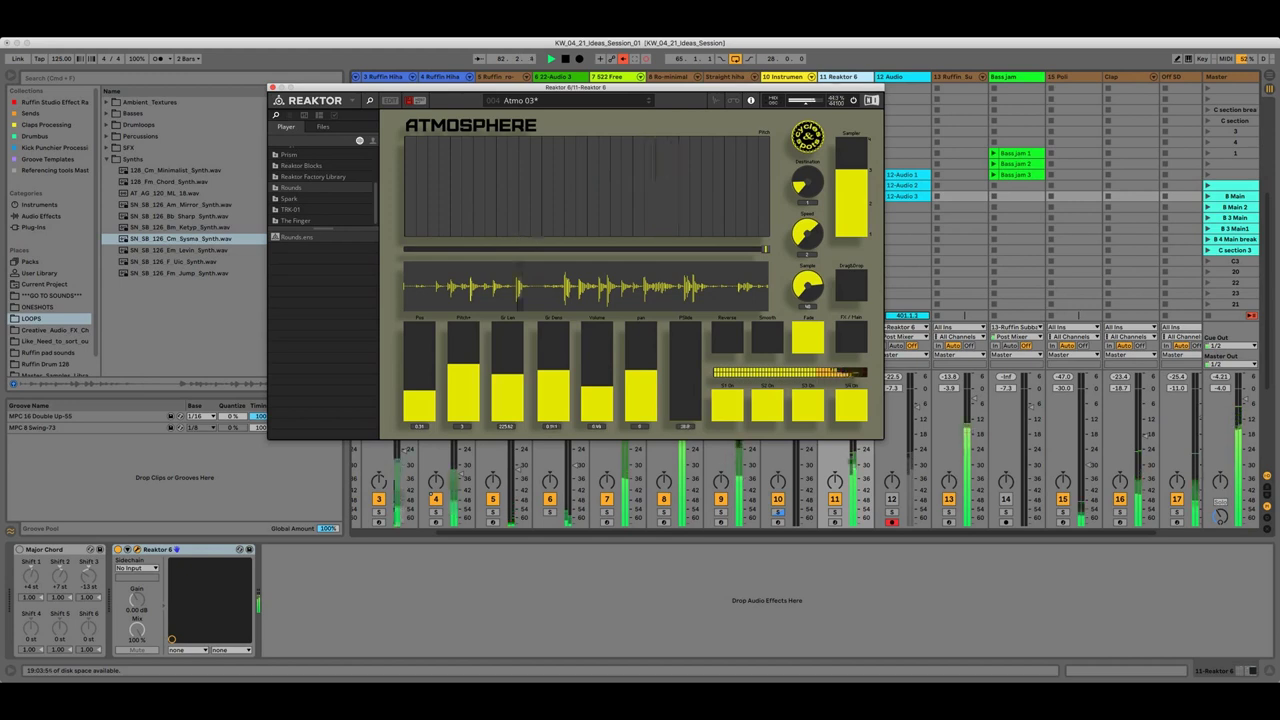
{"action": "left_click_drag", "start_coordinate": [568, 233], "coordinate": [569, 198]}
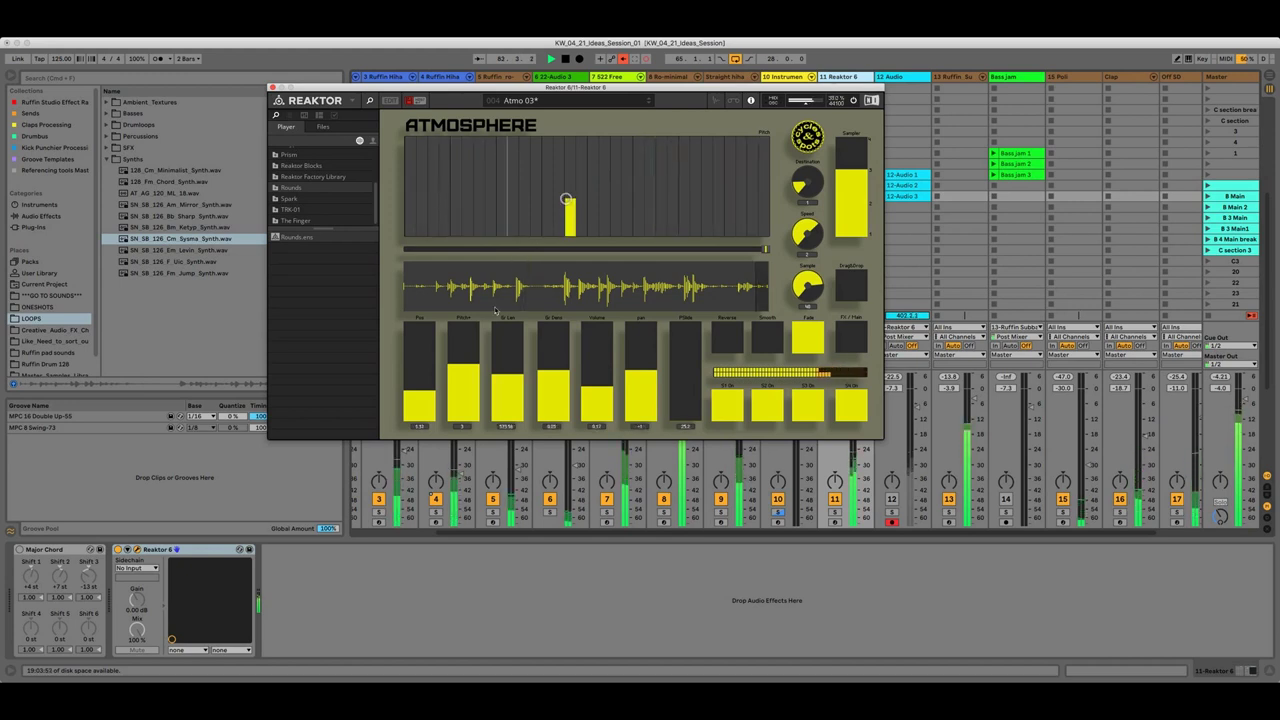
{"action": "left_click_drag", "start_coordinate": [463, 370], "coordinate": [465, 416]}
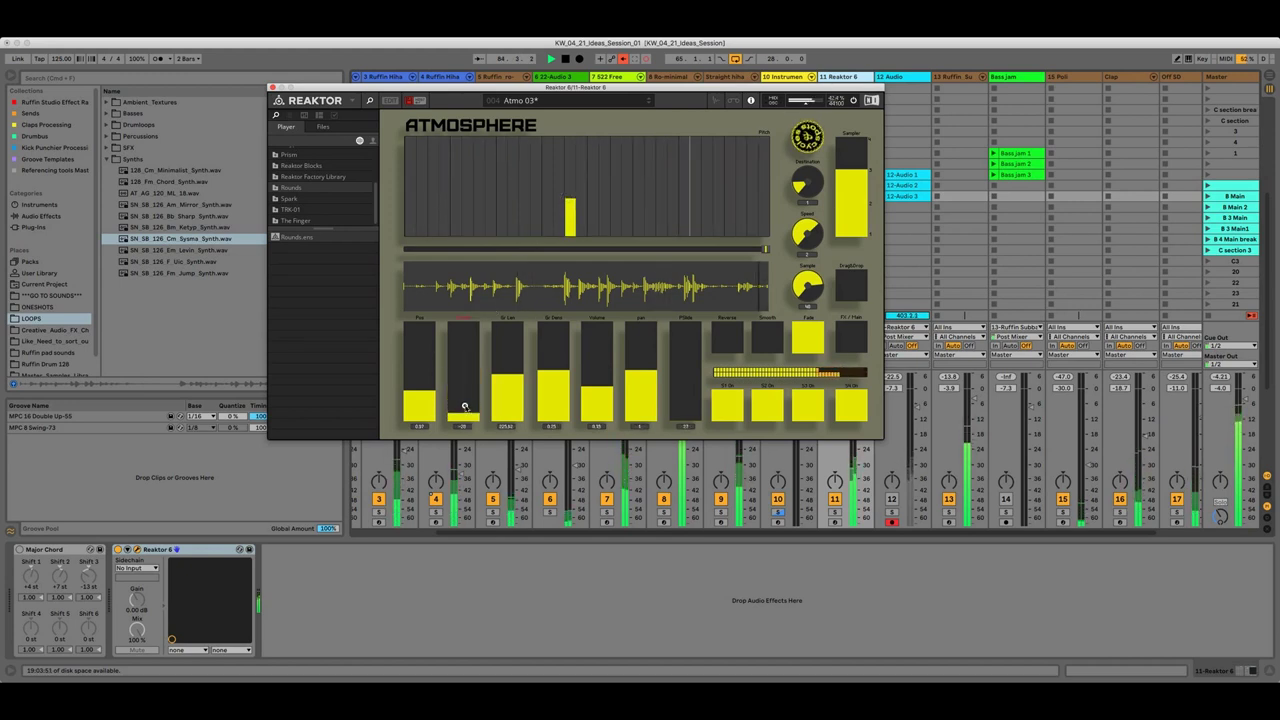
Draw a full-height step and two nearly full-height steps in the second half of the Pitch sequence, erasing the stray neighbouring step
{"action": "left_click_drag", "start_coordinate": [614, 156], "coordinate": [627, 138]}
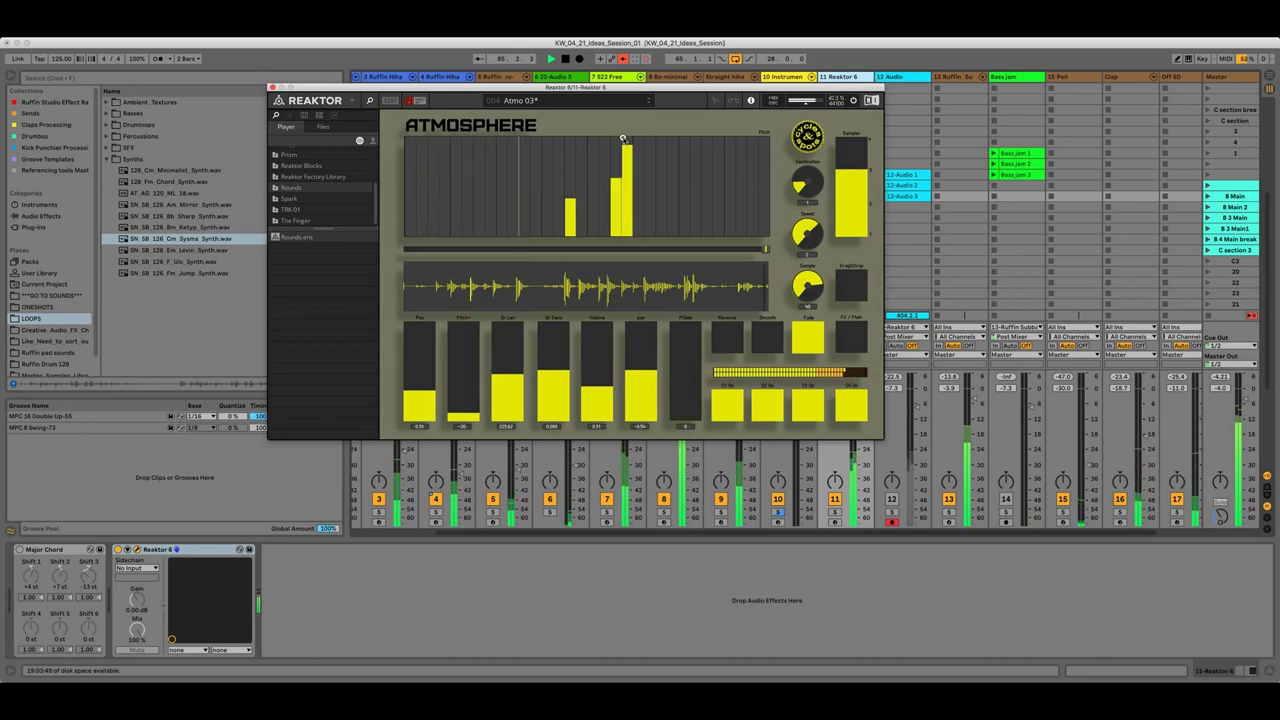
{"action": "right_click", "coordinate": [615, 186]}
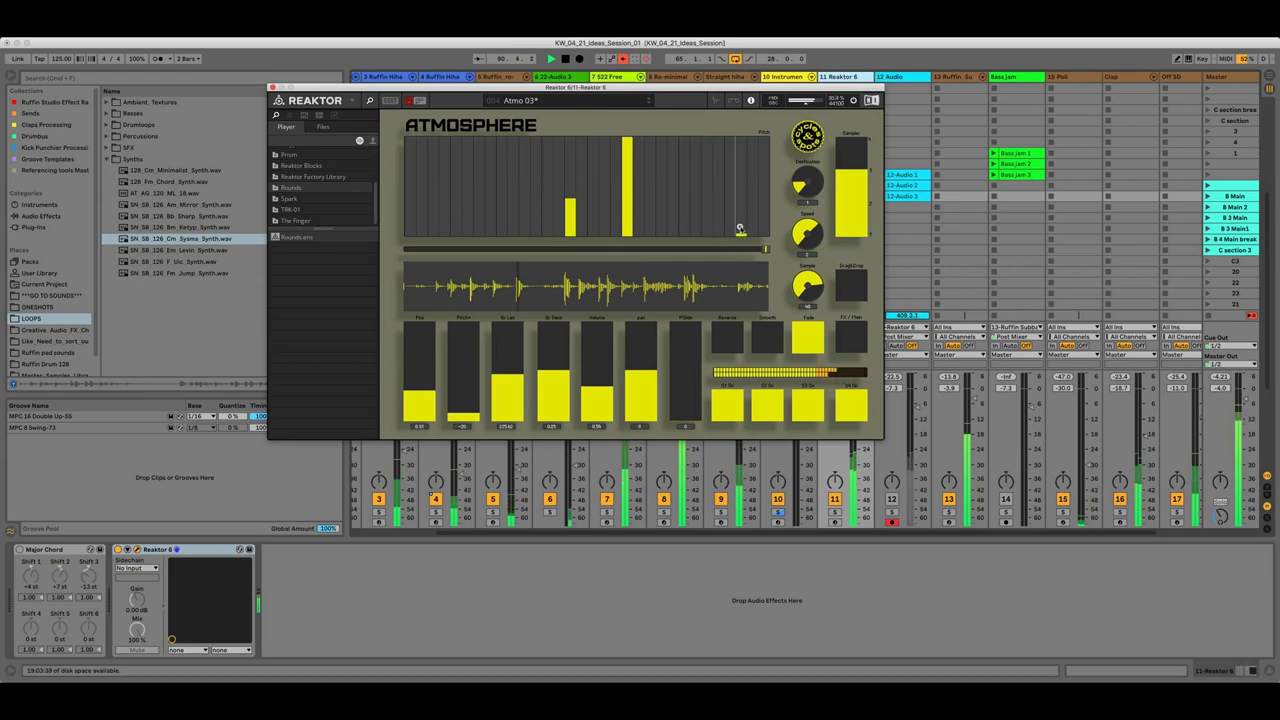
{"action": "mouse_move", "coordinate": [736, 208]}
{"action": "left_mouse_down"}
{"action": "mouse_move", "coordinate": [749, 246]}
{"action": "mouse_move", "coordinate": [729, 220]}
{"action": "mouse_move", "coordinate": [732, 234]}
{"action": "mouse_move", "coordinate": [732, 150]}
{"action": "mouse_move", "coordinate": [727, 242]}
{"action": "left_mouse_up"}
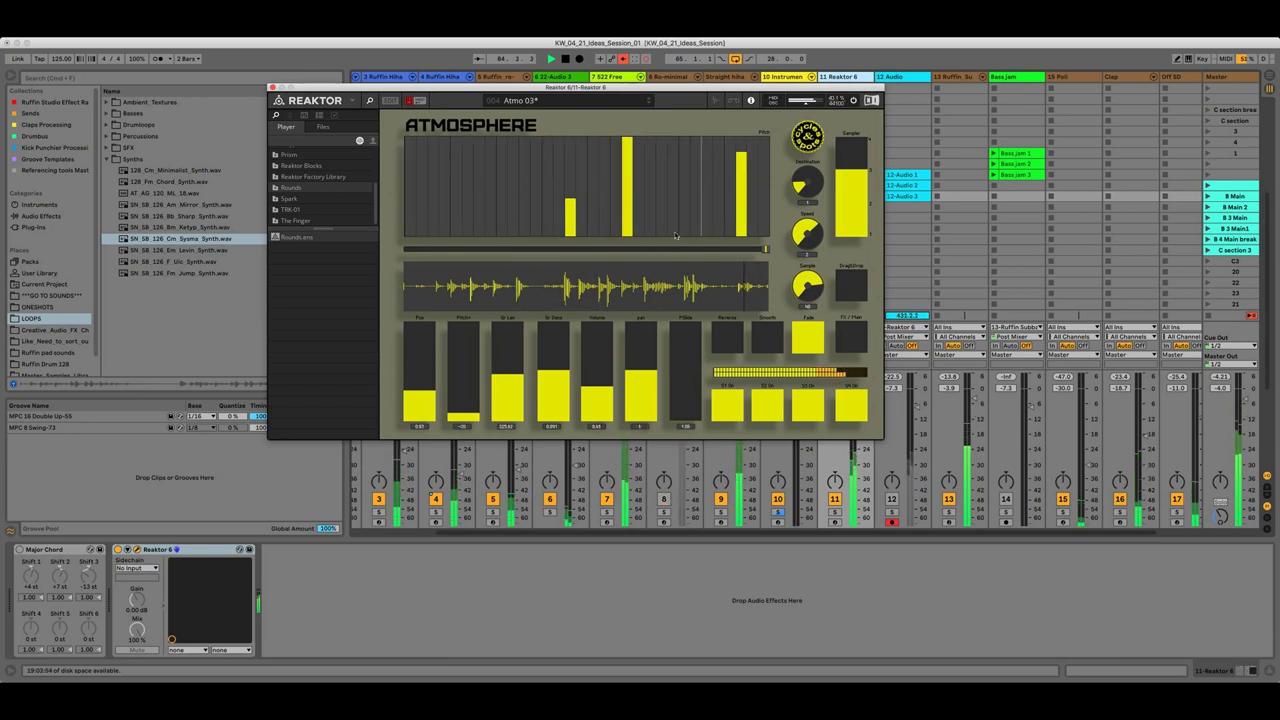
{"action": "left_click_drag", "start_coordinate": [669, 192], "coordinate": [670, 163]}
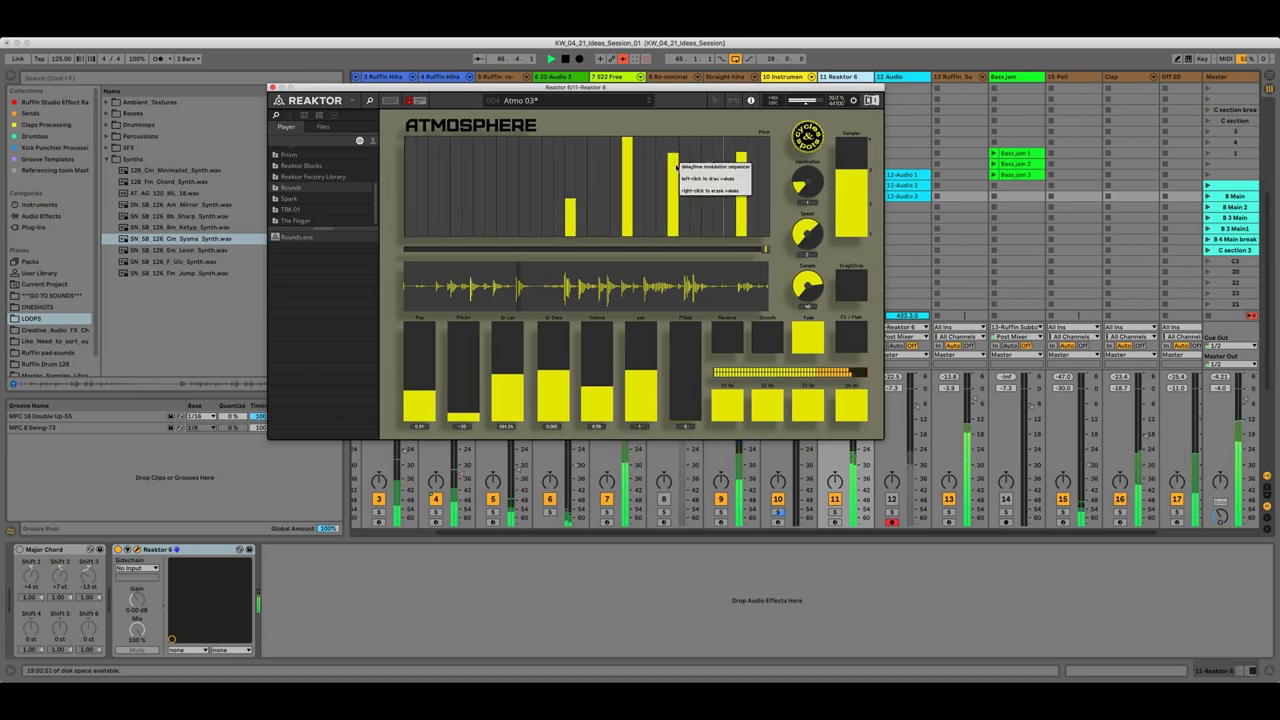
{"action": "left_click_drag", "start_coordinate": [673, 162], "coordinate": [669, 143]}
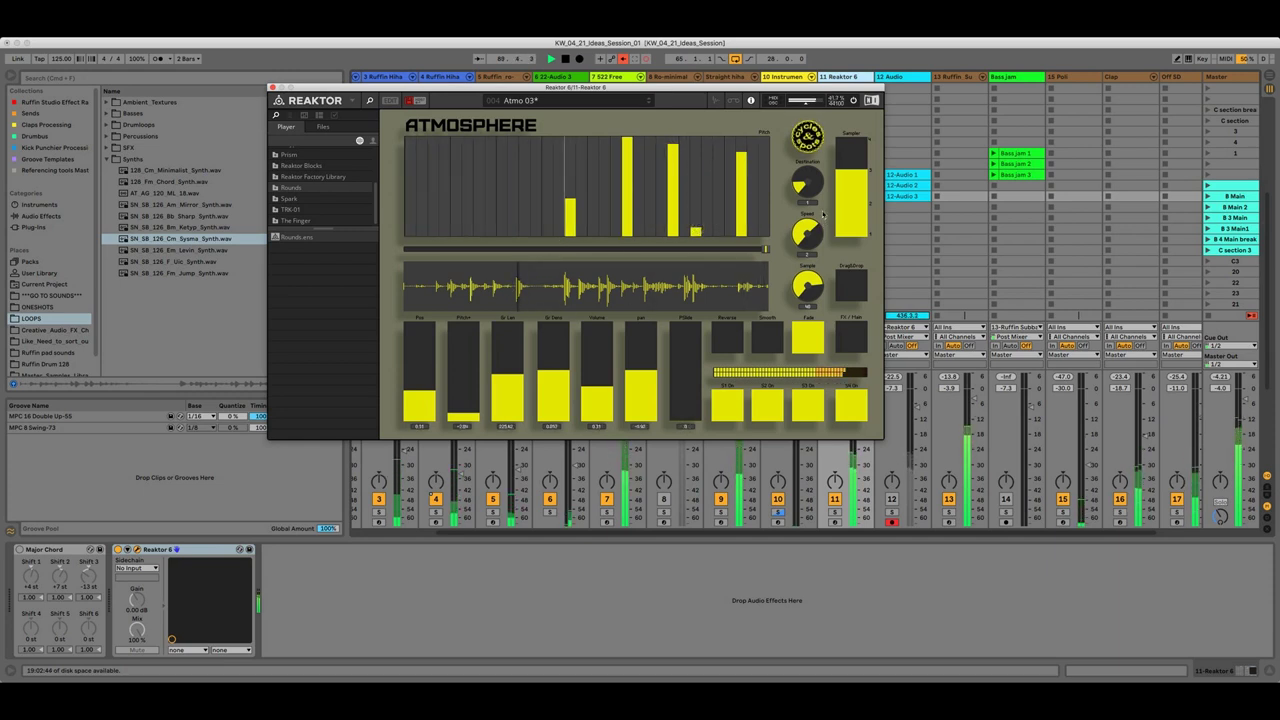
Switch the modulation Destination to Grain Length, raise its highest early steps and draw a new tall step near the sequence's start
{"action": "left_click_drag", "start_coordinate": [804, 179], "coordinate": [804, 173]}
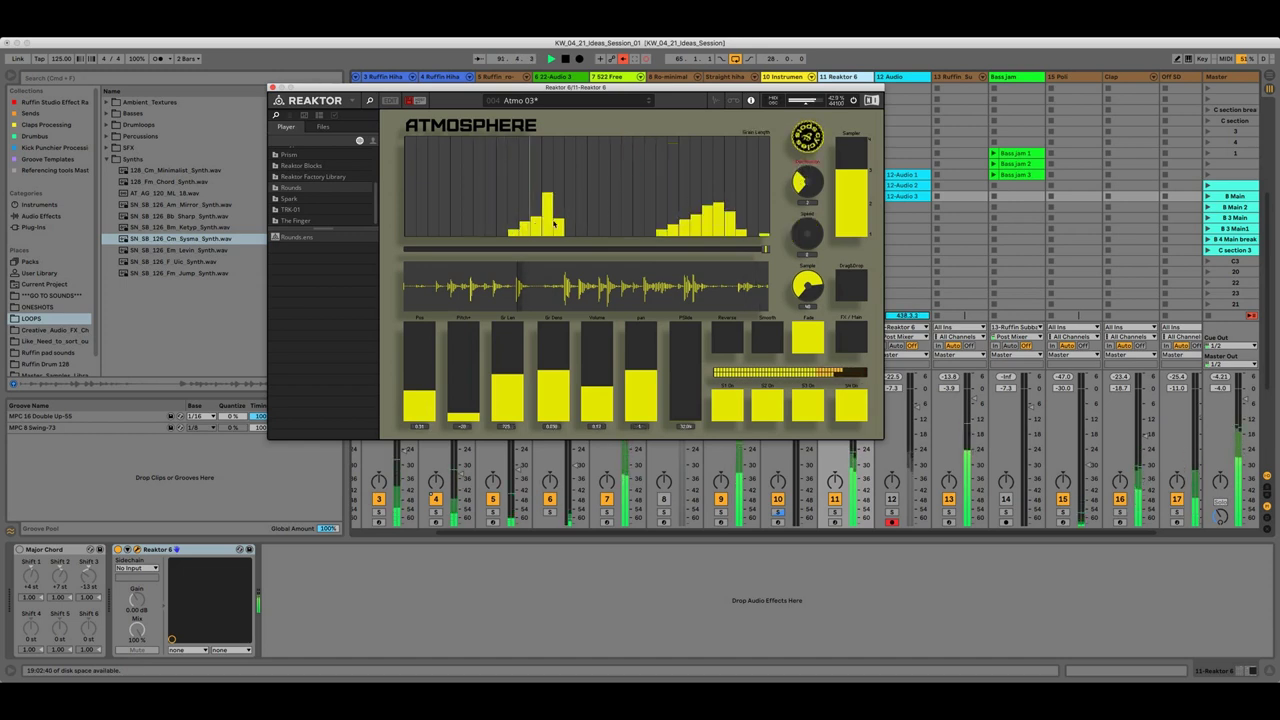
{"action": "left_click_drag", "start_coordinate": [548, 193], "coordinate": [548, 164]}
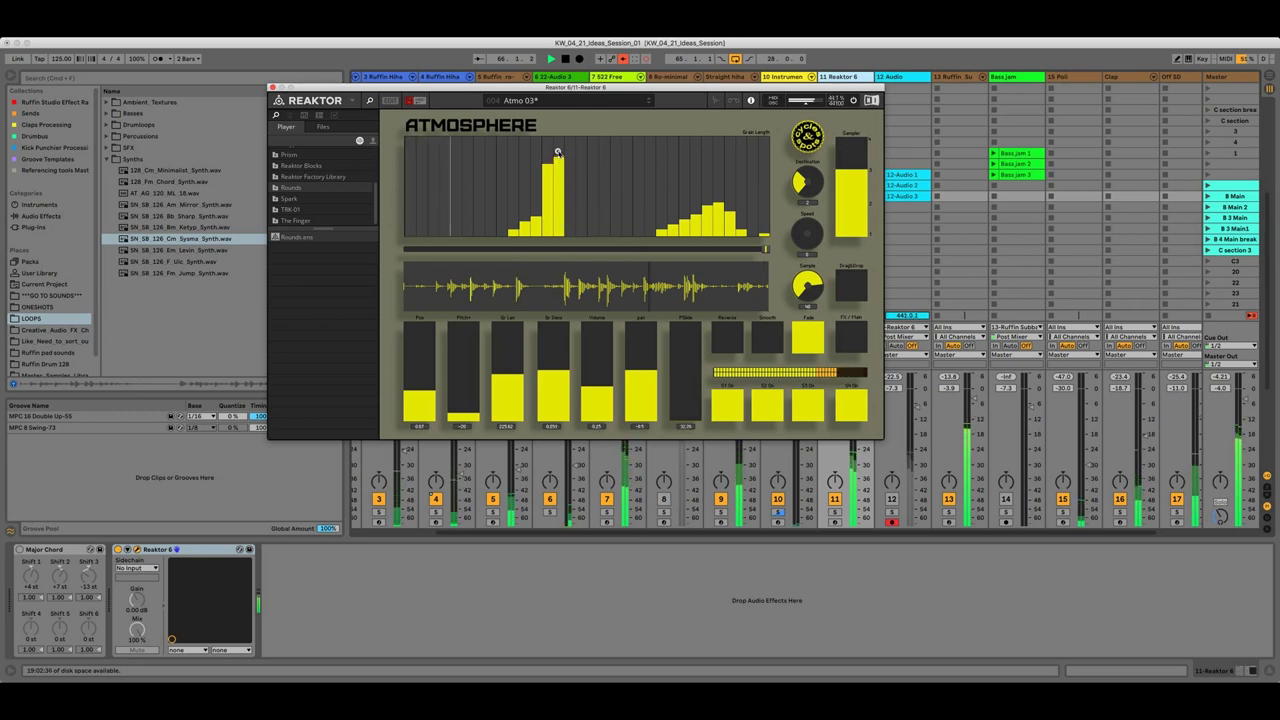
{"action": "left_click_drag", "start_coordinate": [473, 232], "coordinate": [466, 179]}
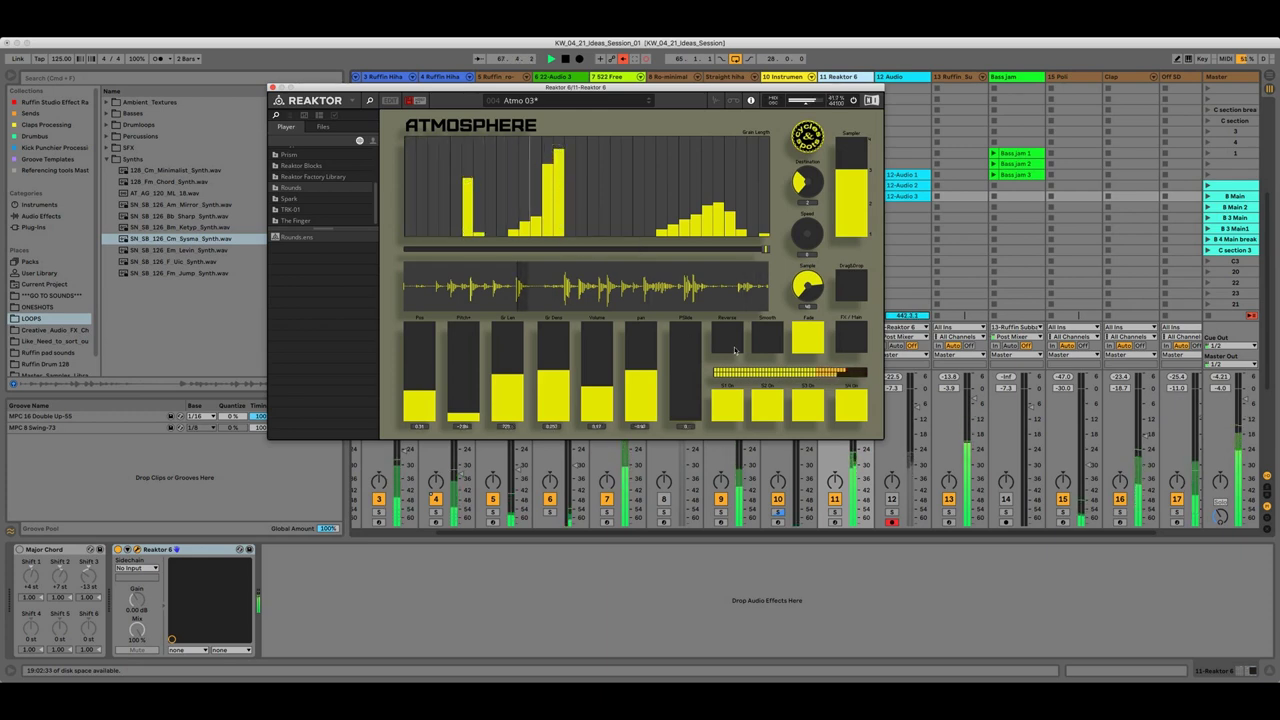
Switch off the fourth, third and first On switches in Atmosphere and turn the third back on
{"action": "left_click", "coordinate": [851, 405]}
{"action": "left_click", "coordinate": [808, 405]}
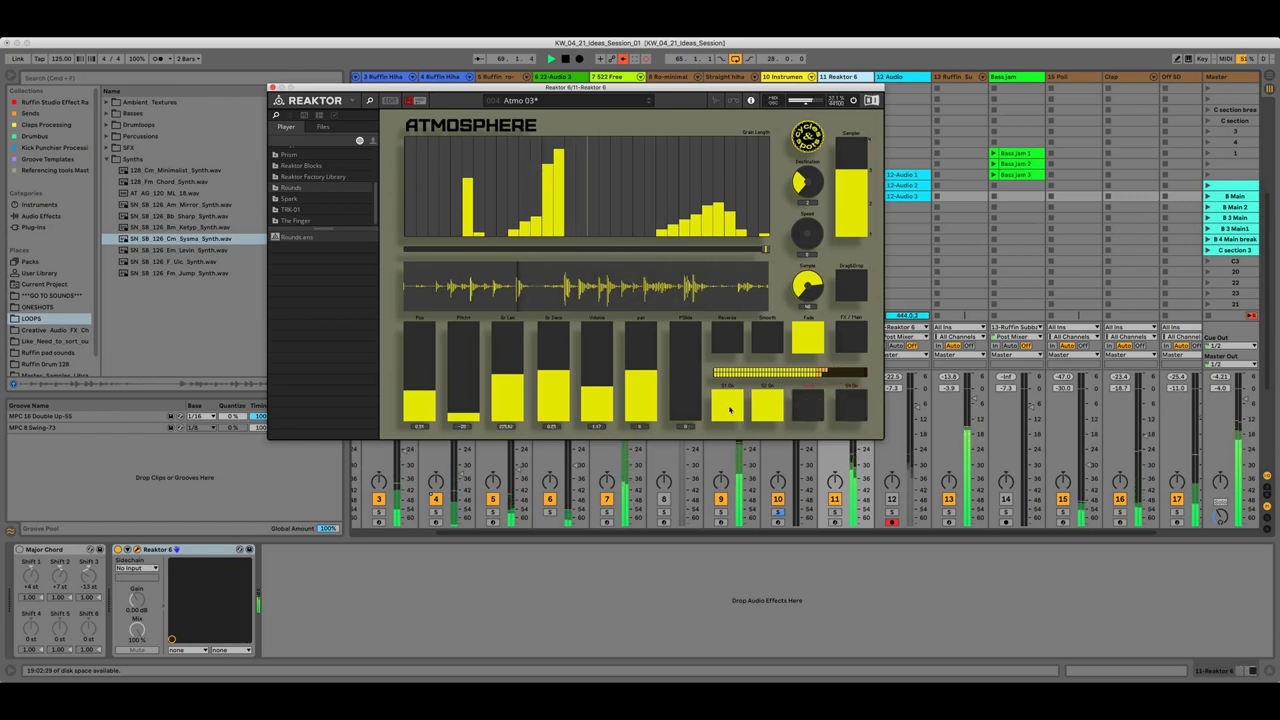
{"action": "left_click", "coordinate": [721, 407]}
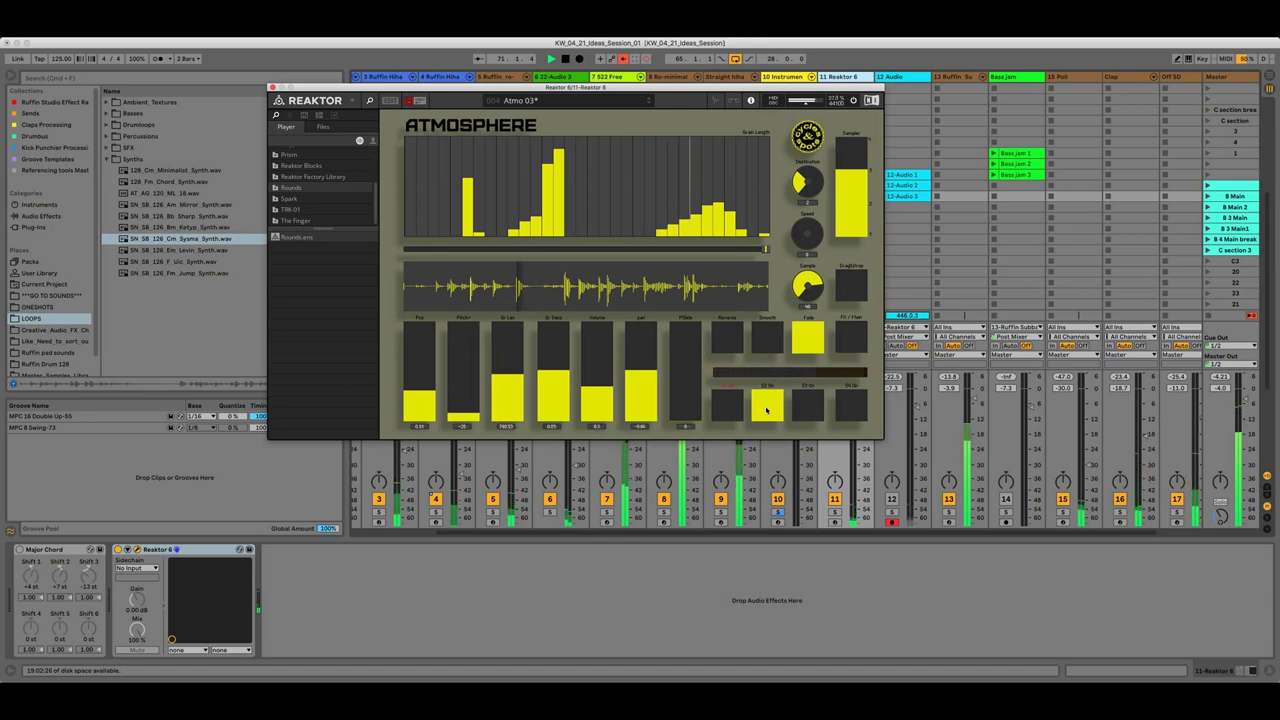
{"action": "left_click", "coordinate": [801, 408]}
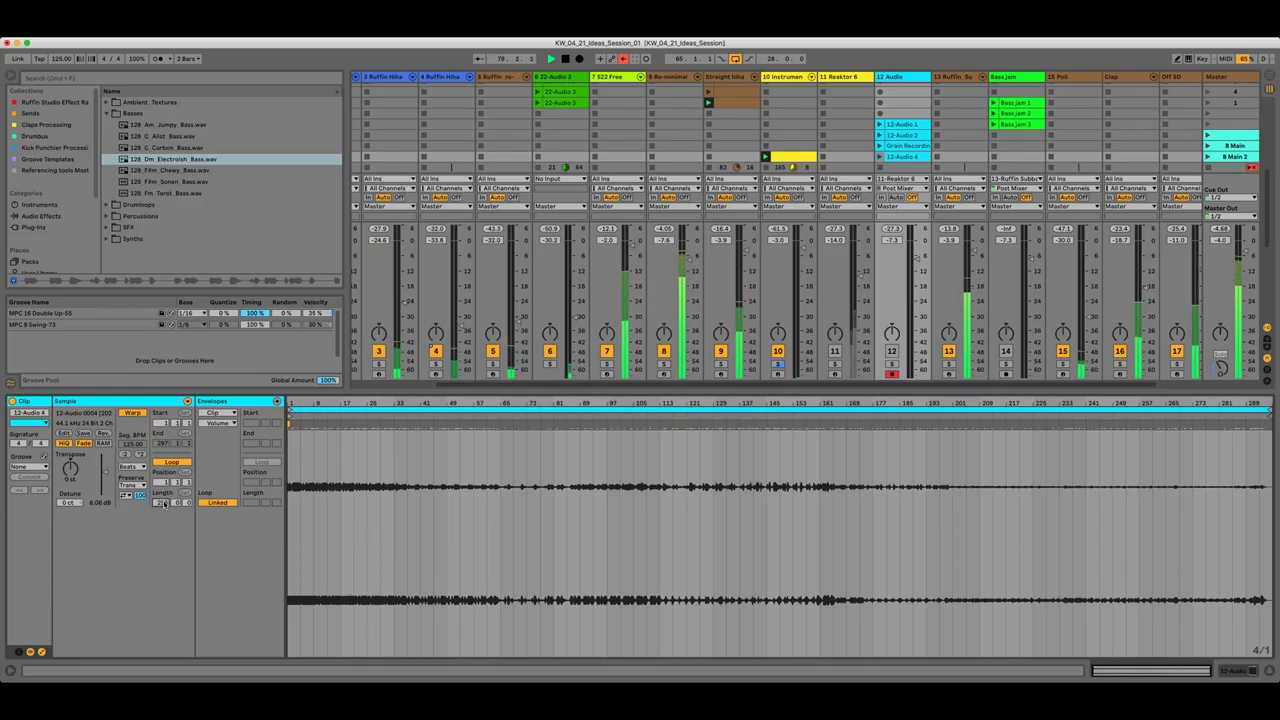
Set the 12-Audio 4 clip's loop length to 8 bars and lower the volume of track 12
{"action": "type", "text": "8"}
{"action": "key", "text": "Return"}
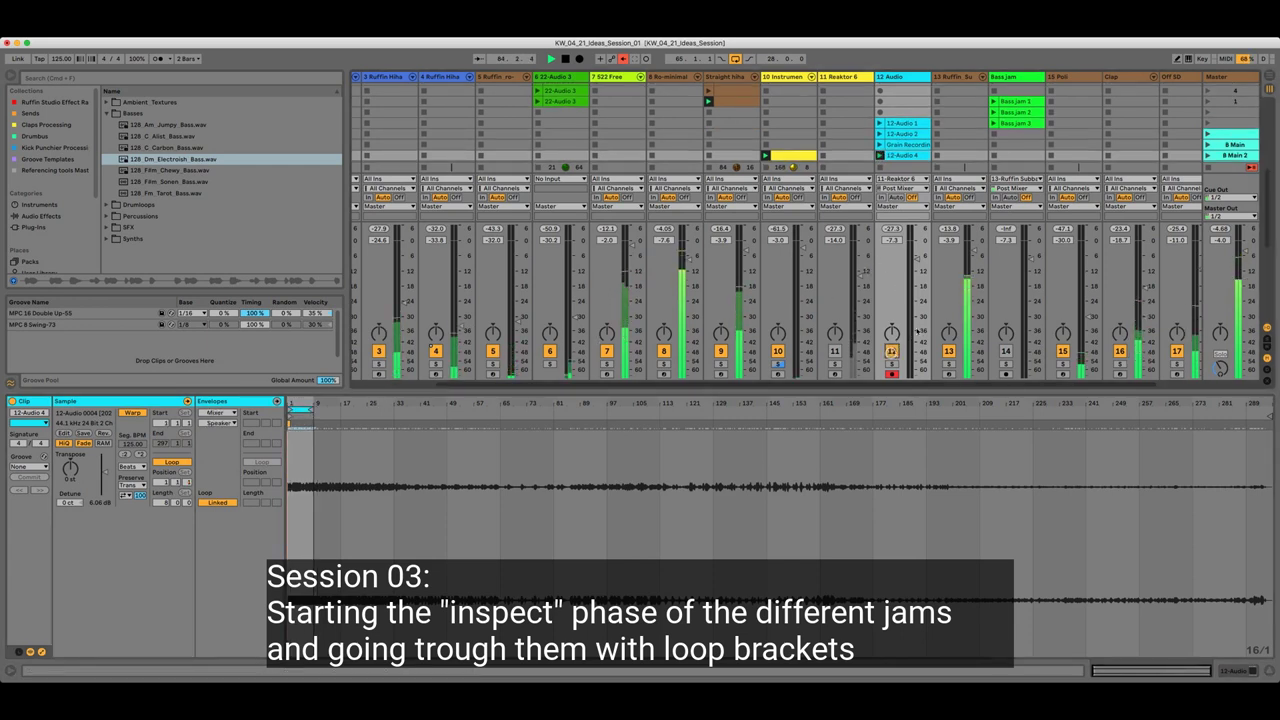
{"action": "left_click_drag", "start_coordinate": [919, 258], "coordinate": [917, 291]}
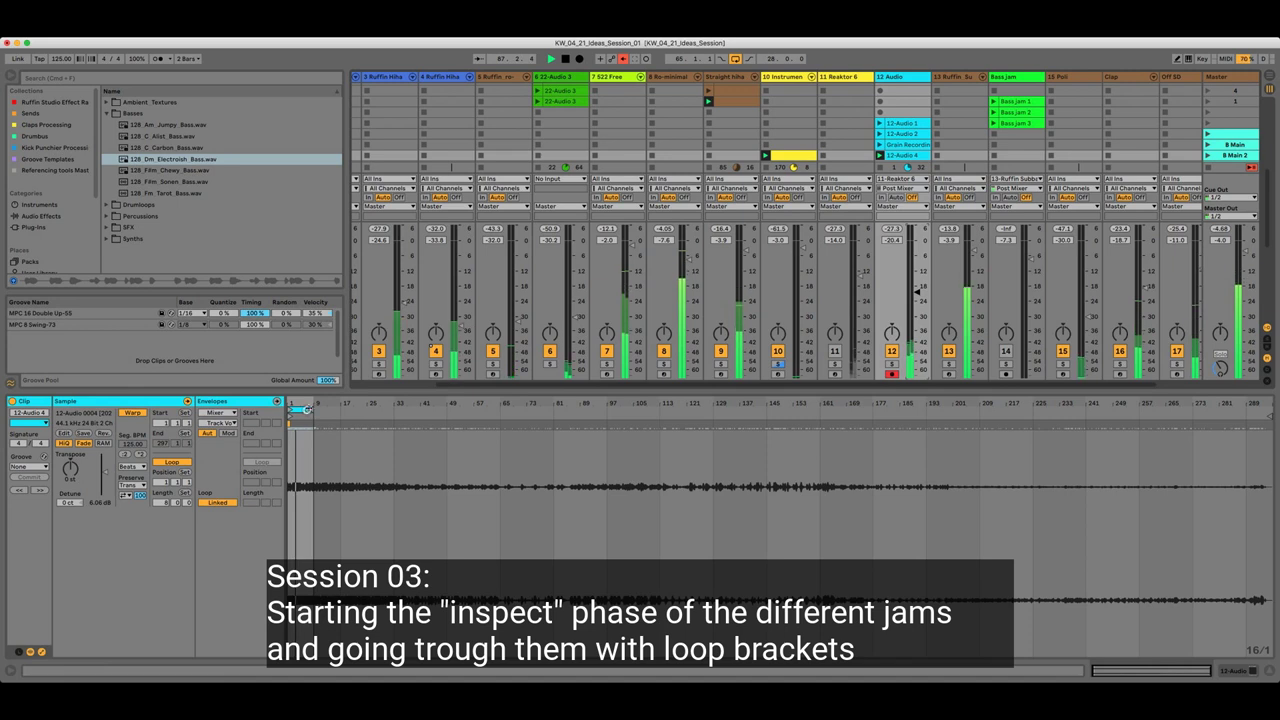
Move the loop bracket forward through the 12-Audio 4 recording in 8-bar jumps until it starts at bar 41
{"action": "key", "text": "shift+Right"}
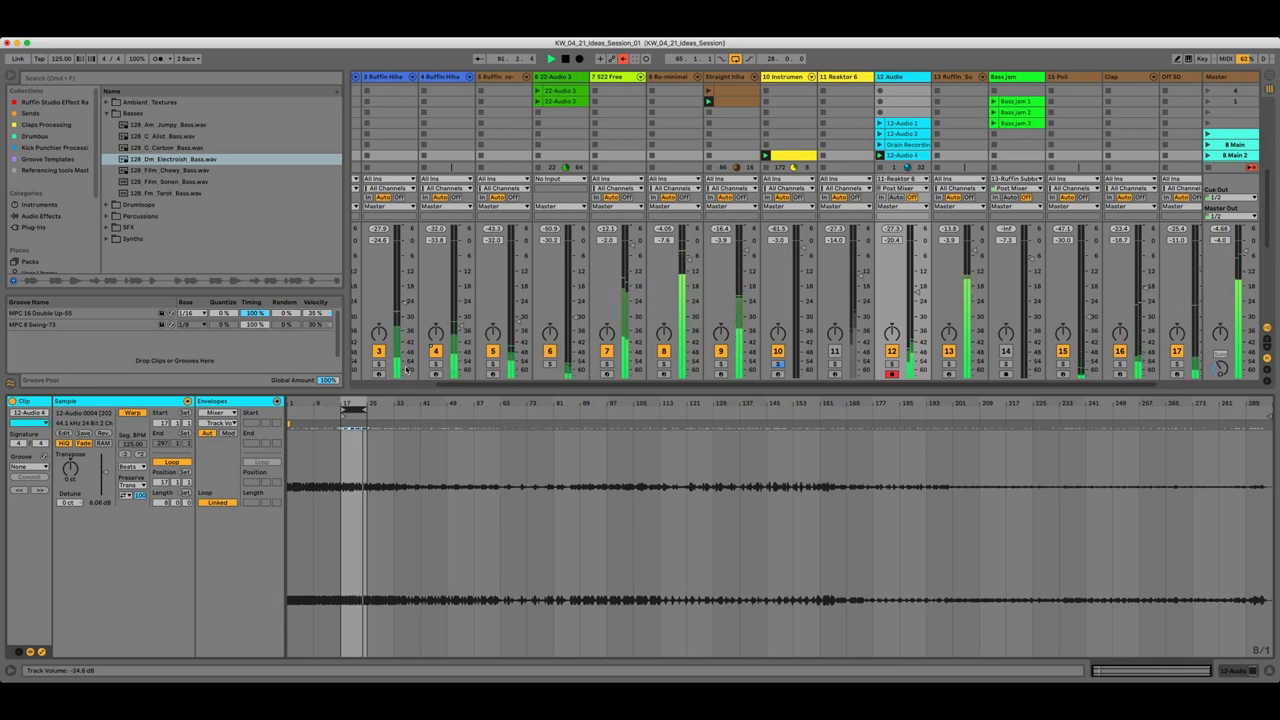
{"action": "key", "text": "Up"}
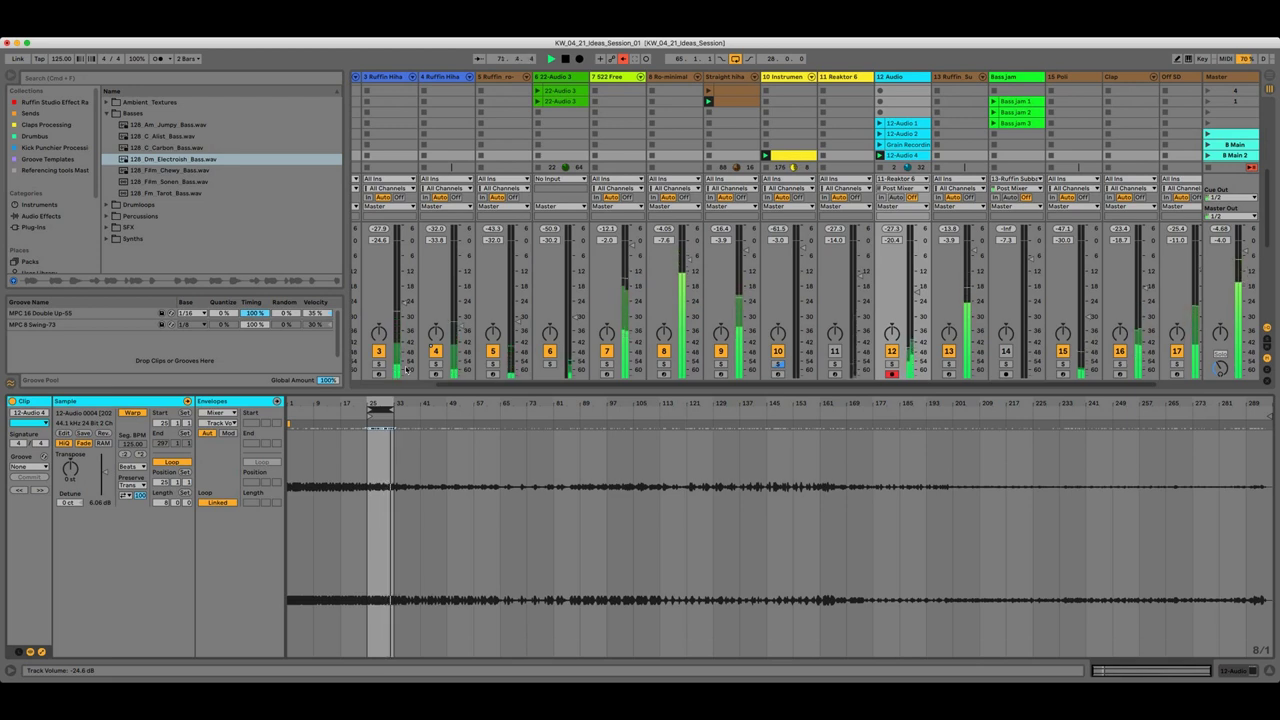
{"action": "key", "text": "shift+Up"}
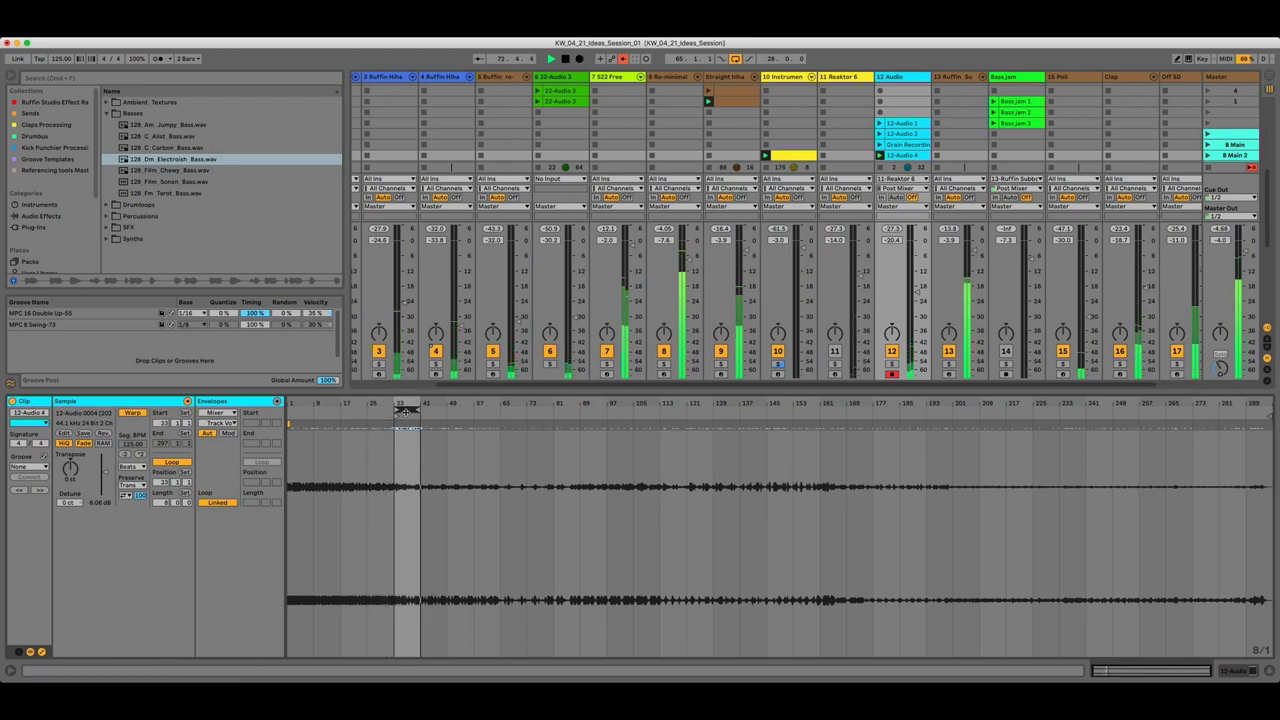
{"action": "key", "text": "shift+Up"}
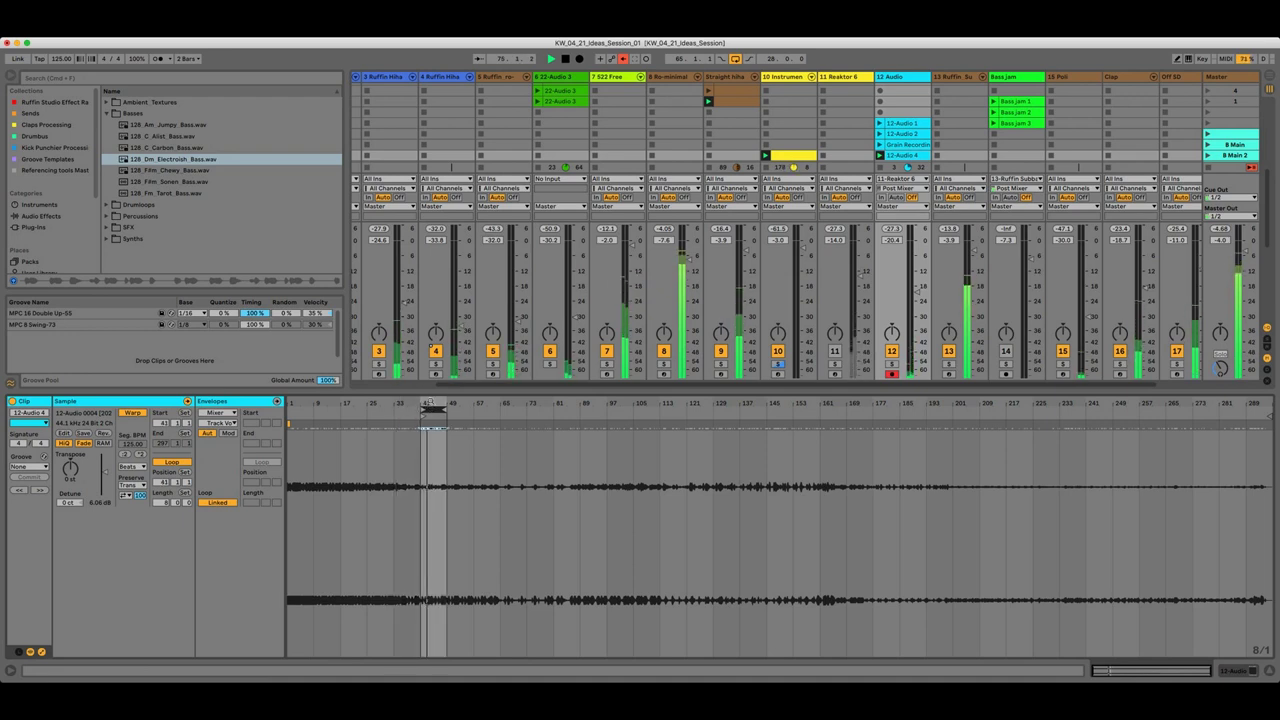
Delete the Reaktor 6 instrument from track 11's device chain
{"action": "left_click", "coordinate": [835, 88]}
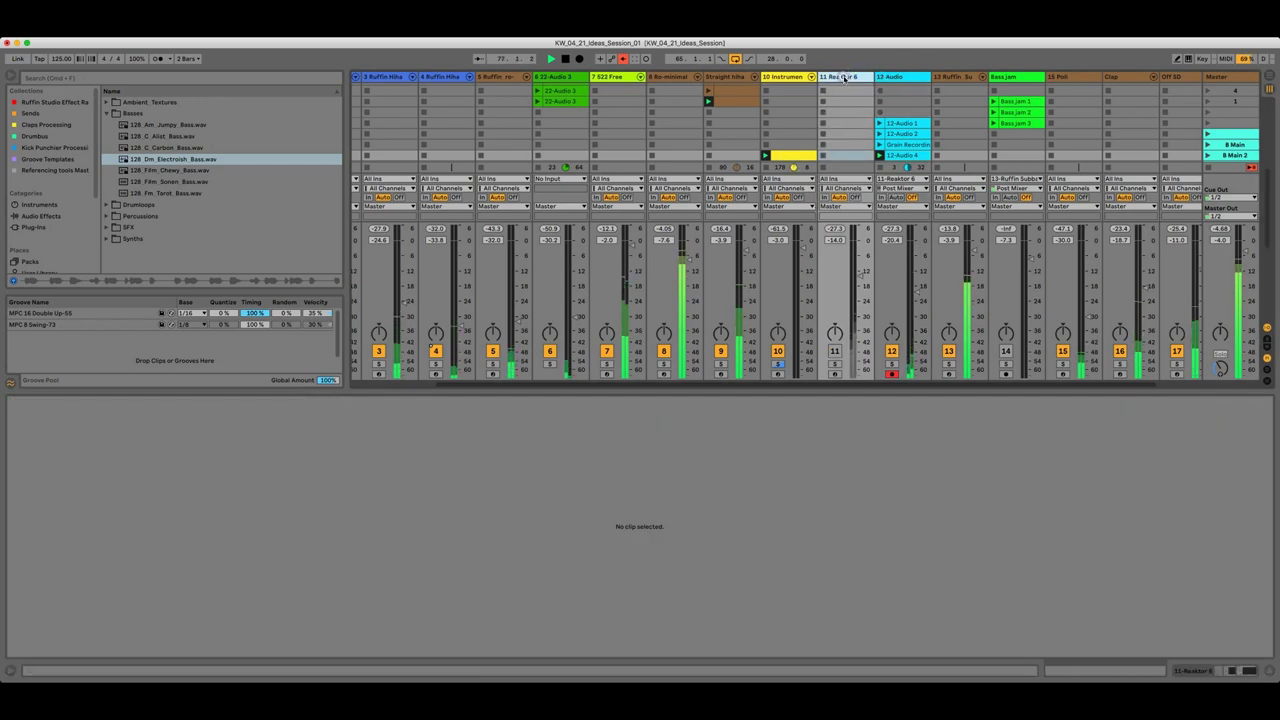
{"action": "double_click", "coordinate": [843, 77]}
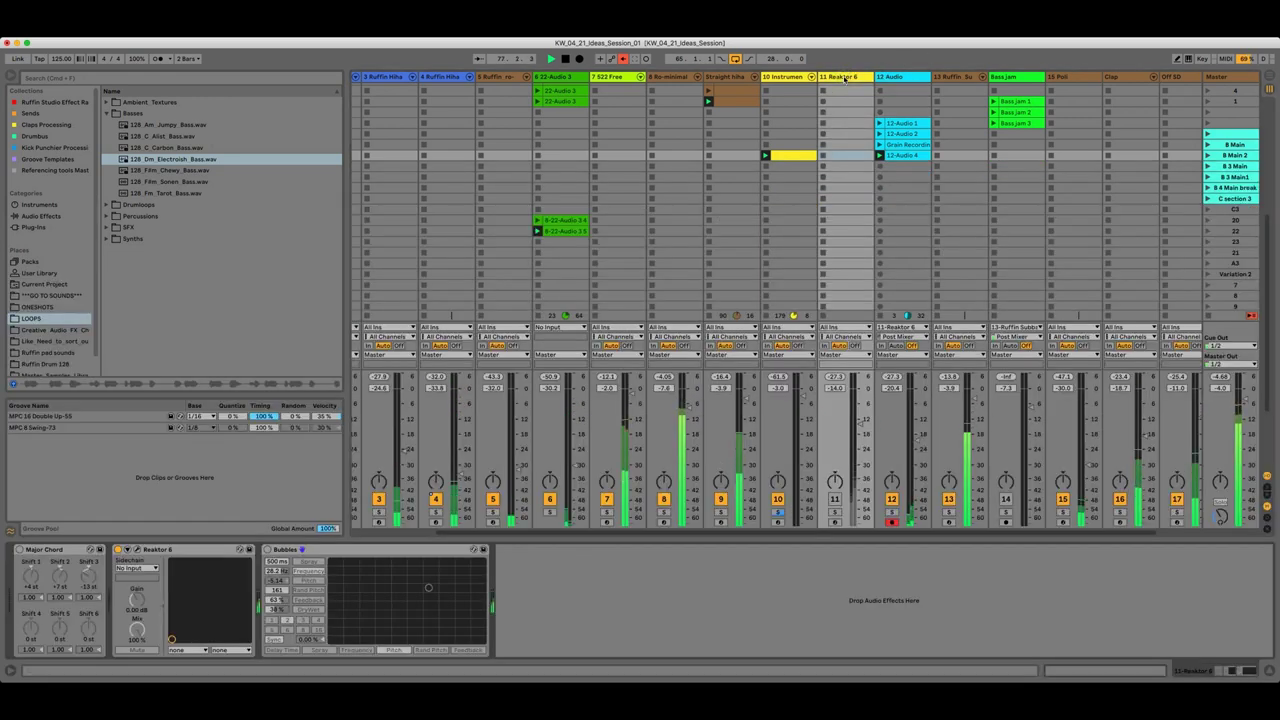
{"action": "left_click", "coordinate": [180, 550]}
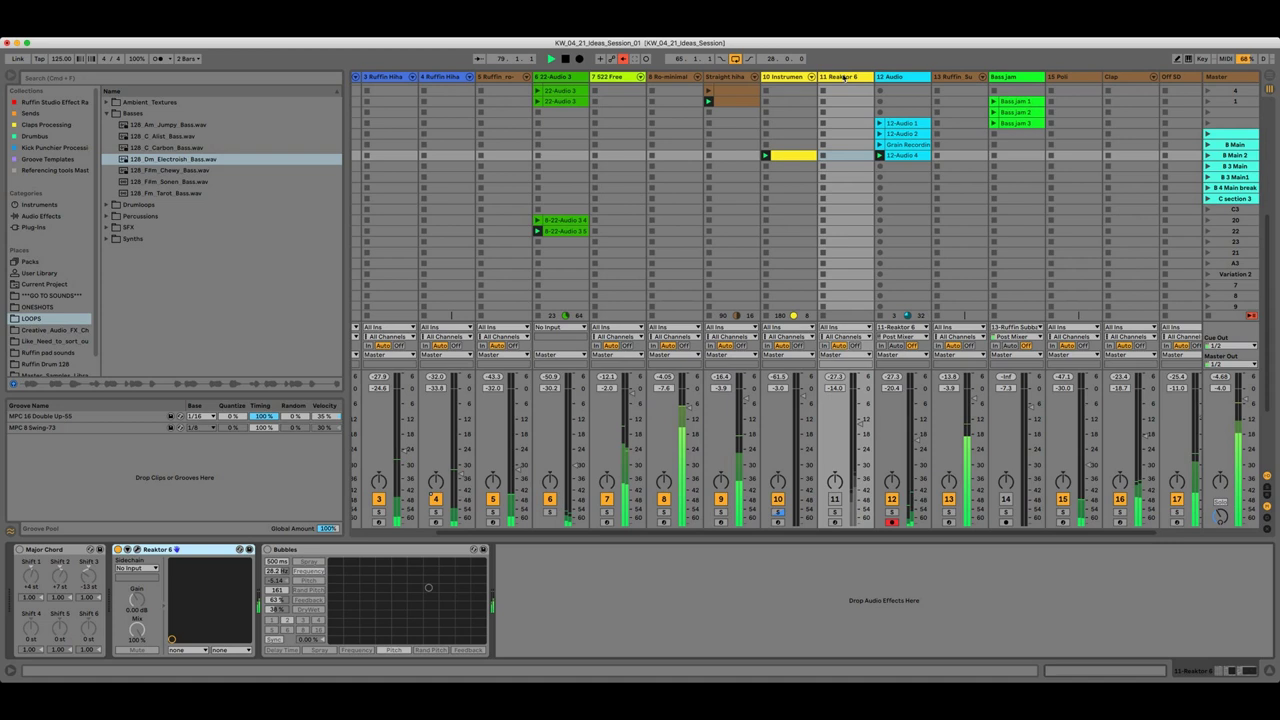
{"action": "key", "text": "Delete"}
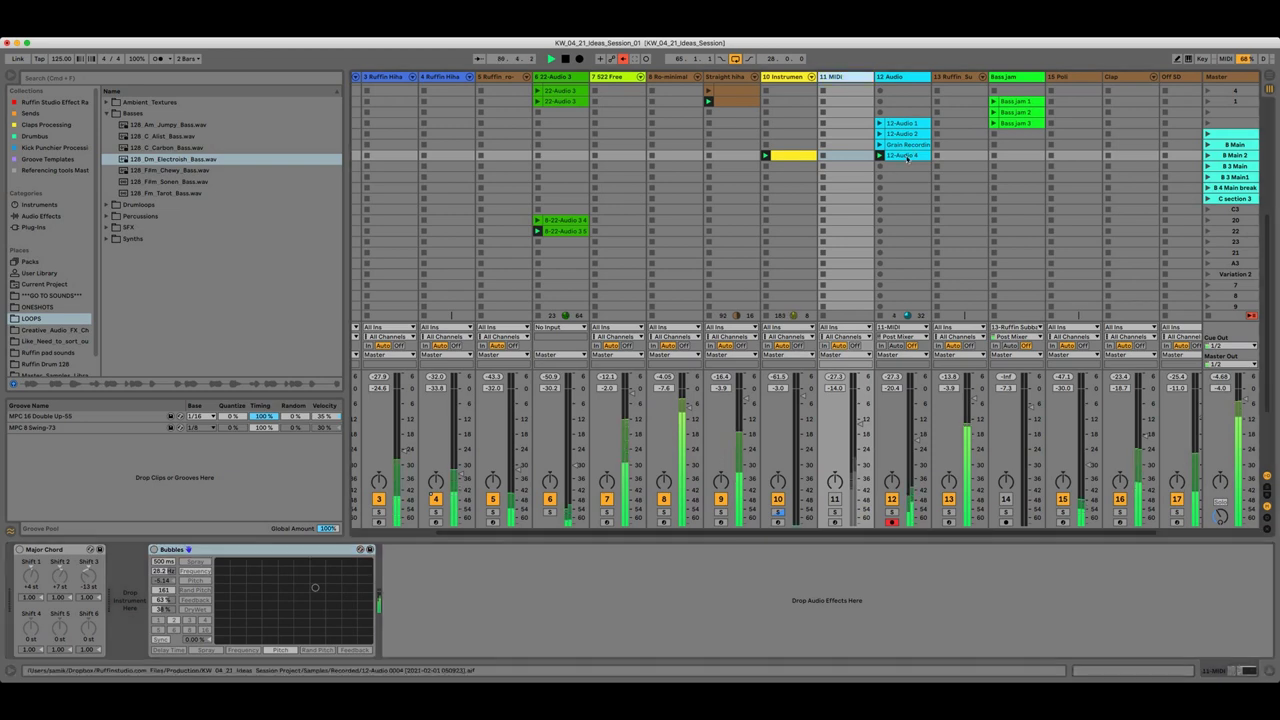
Insert a new audio track after track 12 and copy the 12-Audio 4 clip into its matching slot
{"action": "left_click", "coordinate": [910, 78]}
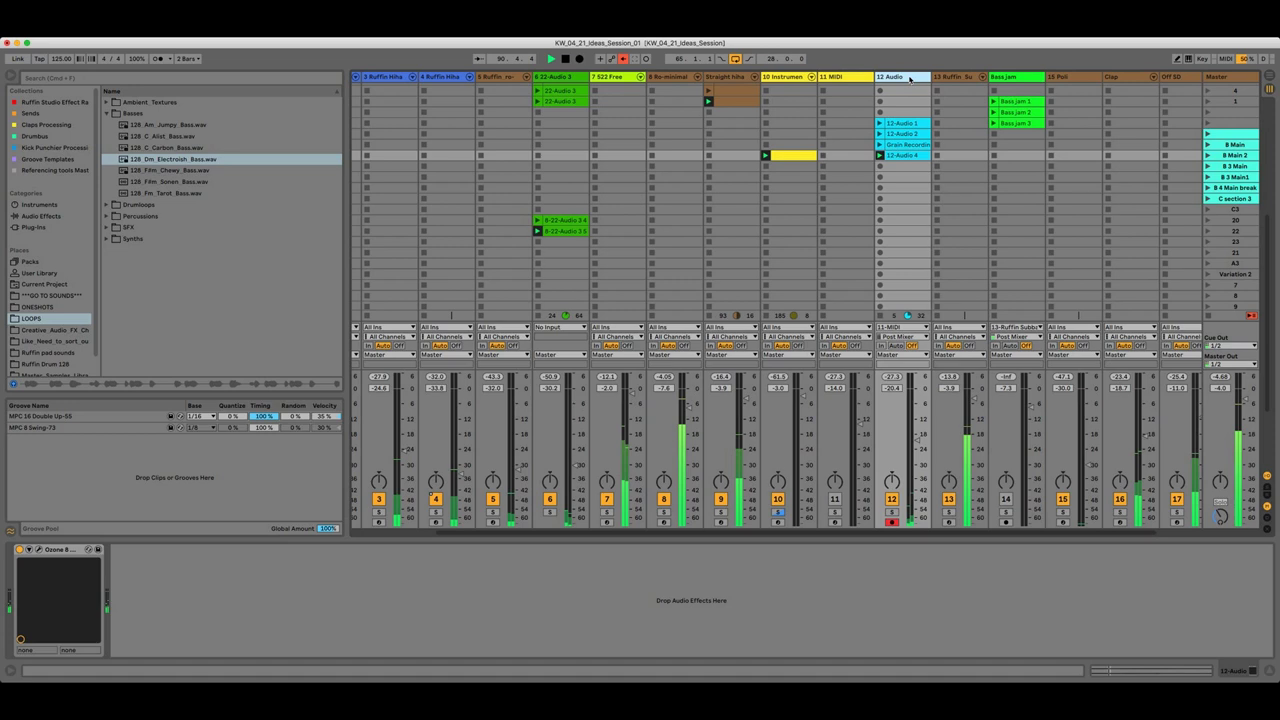
{"action": "key", "text": "super+t"}
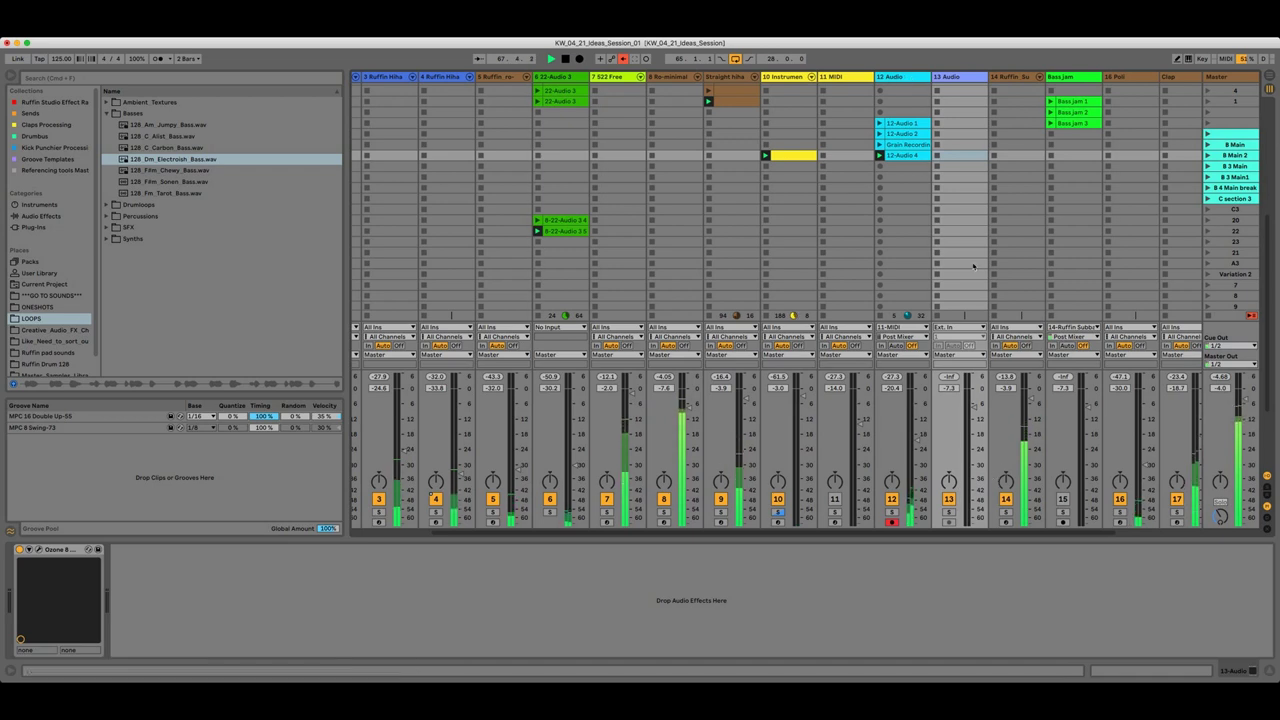
{"action": "left_click", "coordinate": [898, 156]}
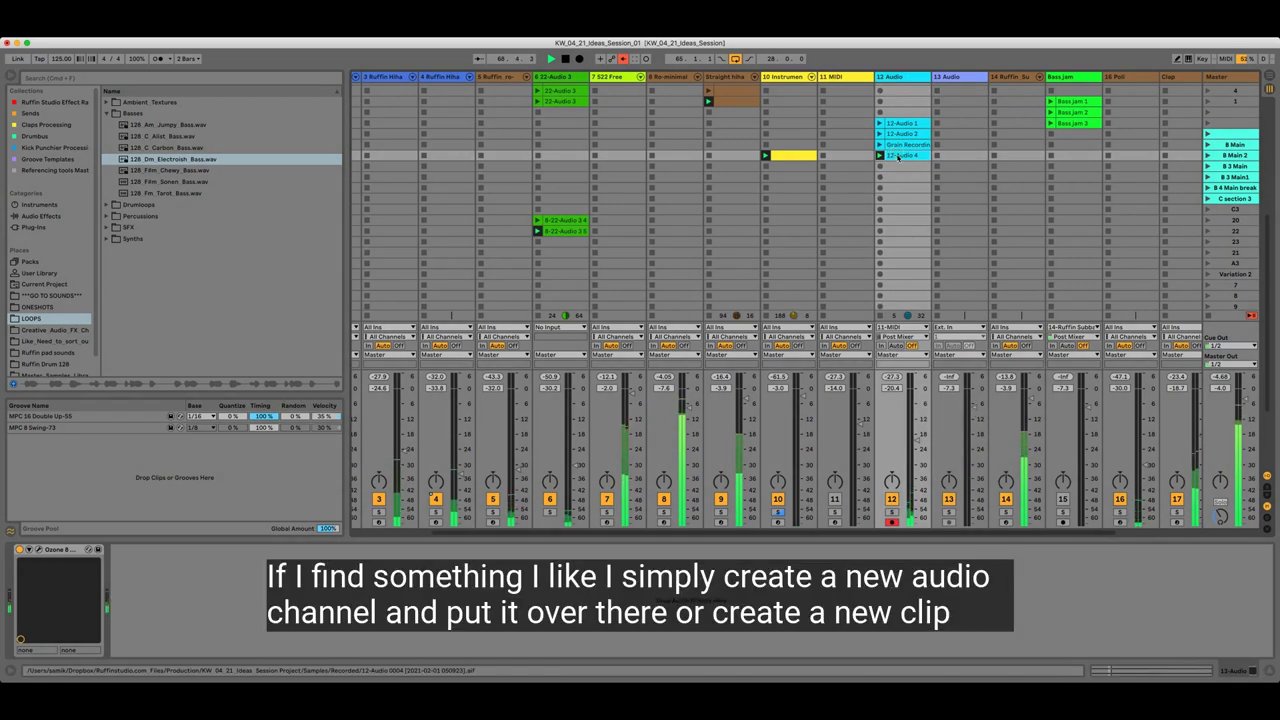
{"action": "left_click_drag", "start_coordinate": [898, 156], "coordinate": [947, 157]}
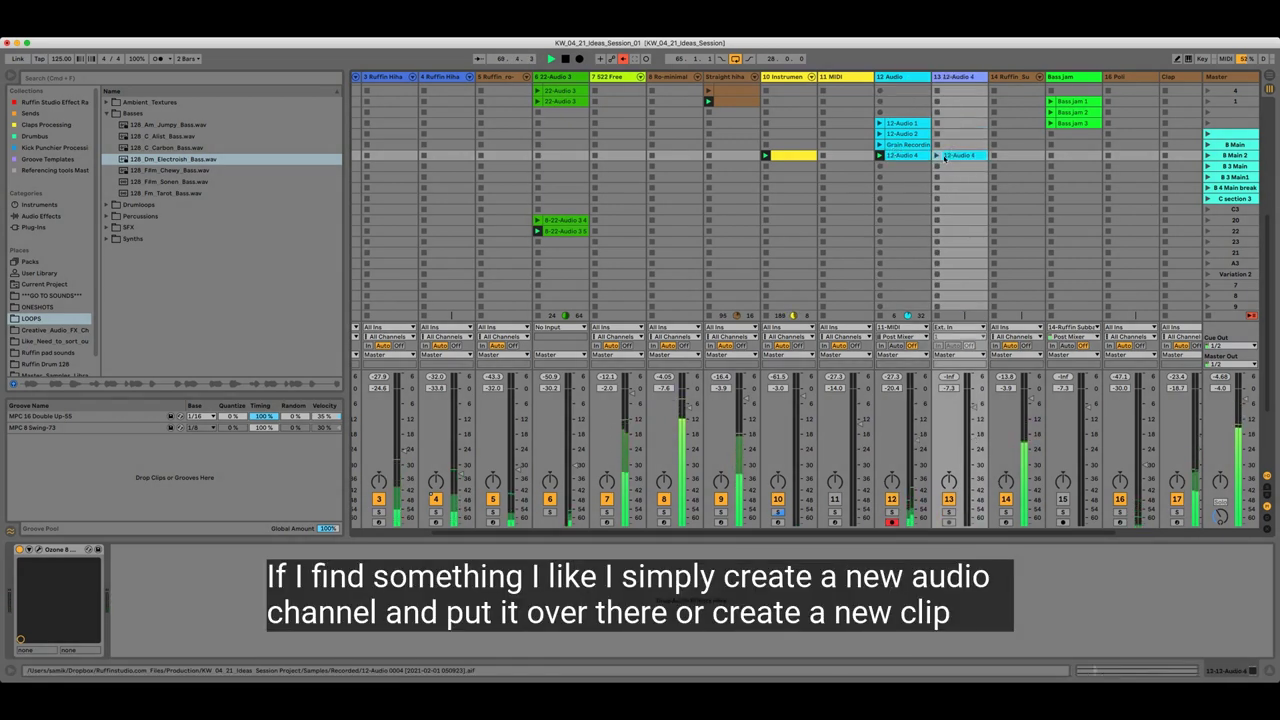
Rename the new audio track SFX and lower its volume to about -13 dB
{"action": "key", "text": "super+r"}
{"action": "type", "text": "SFX"}
{"action": "key", "text": "Return"}
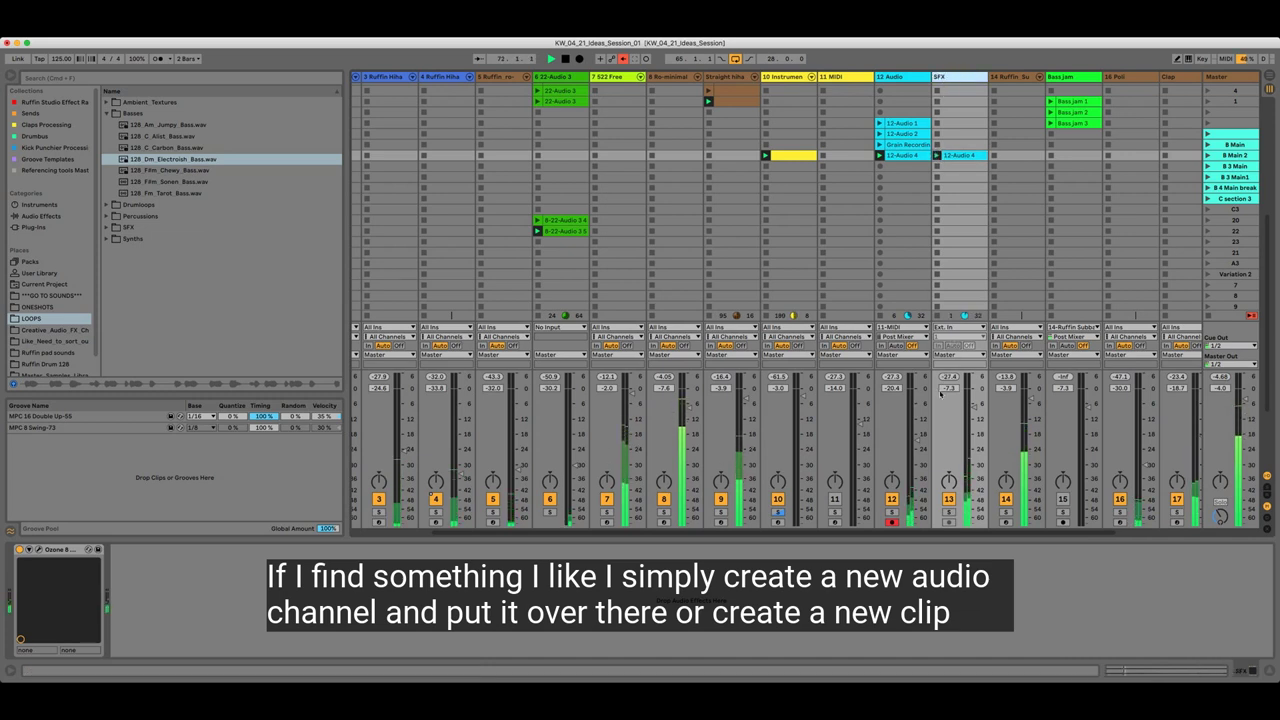
{"action": "mouse_move", "coordinate": [971, 409]}
{"action": "left_mouse_down"}
{"action": "mouse_move", "coordinate": [971, 434]}
{"action": "mouse_move", "coordinate": [971, 422]}
{"action": "left_mouse_up"}
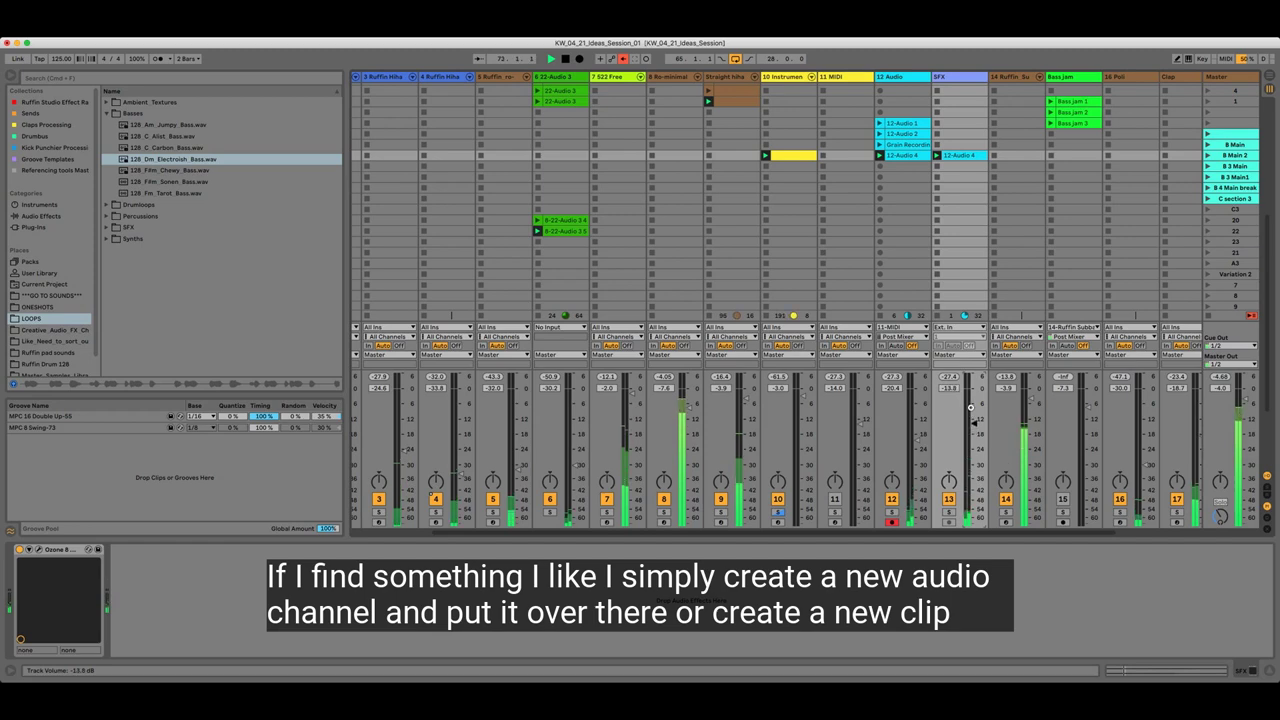
Crop the sample of the 12-Audio 4 copy on the SFX track to its 8-bar loop
{"action": "double_click", "coordinate": [962, 156]}
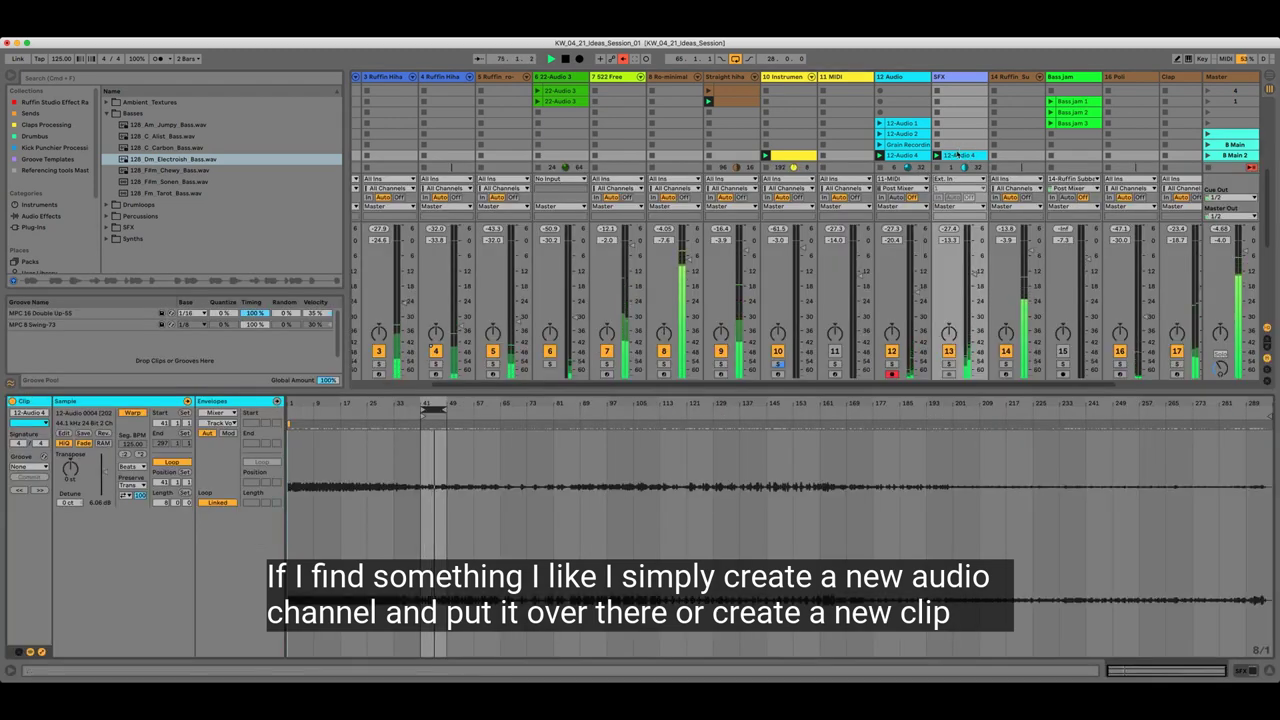
{"action": "scroll", "coordinate": [961, 145], "scroll_direction": "down", "scroll_amount": 1}
{"action": "right_click", "coordinate": [958, 144]}
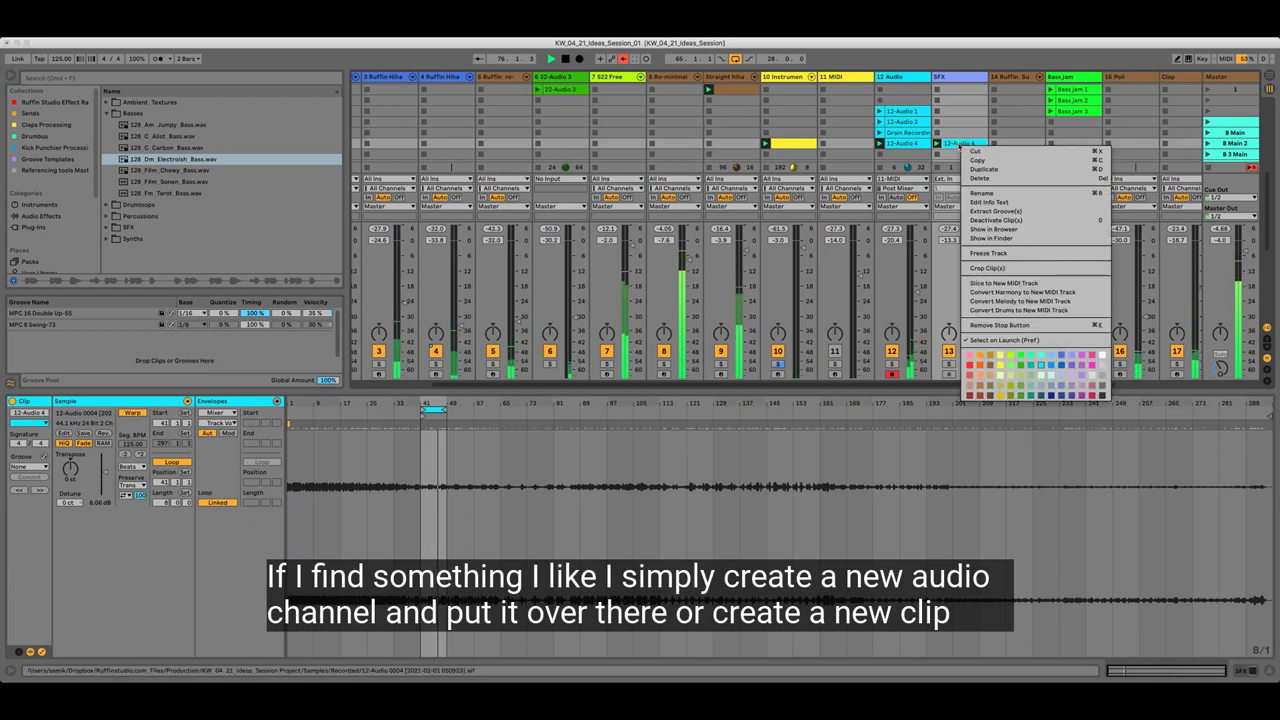
{"action": "left_click", "coordinate": [957, 142]}
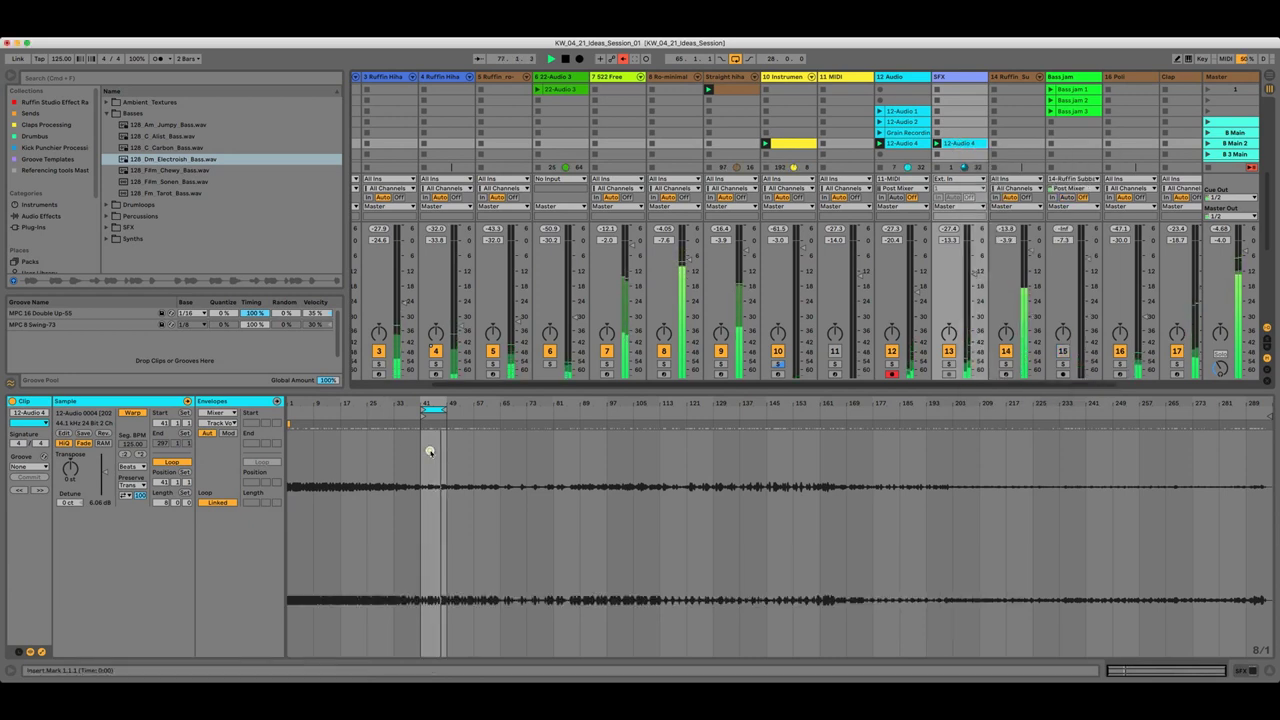
{"action": "right_click", "coordinate": [430, 449]}
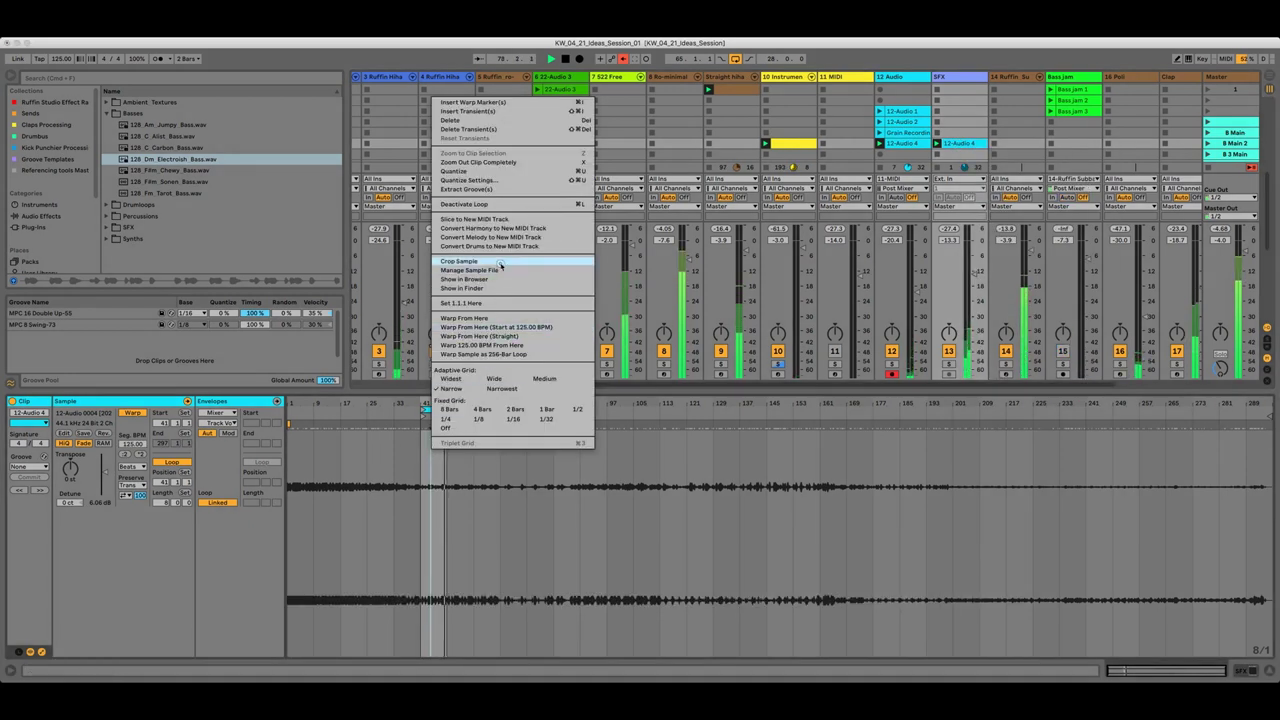
{"action": "left_click", "coordinate": [500, 261]}
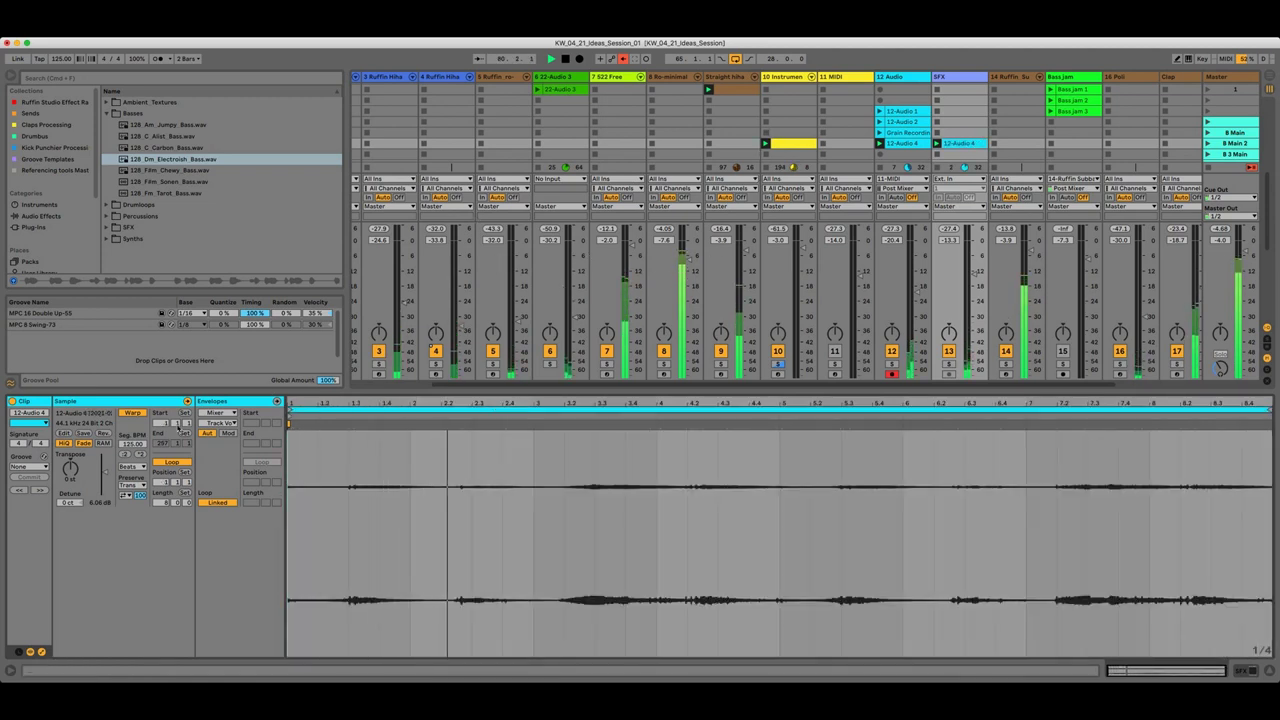
Transpose the cropped SFX clip by -12 semitones and lower the SFX track volume to about -20 dB
{"action": "left_click_drag", "start_coordinate": [70, 469], "coordinate": [70, 471]}
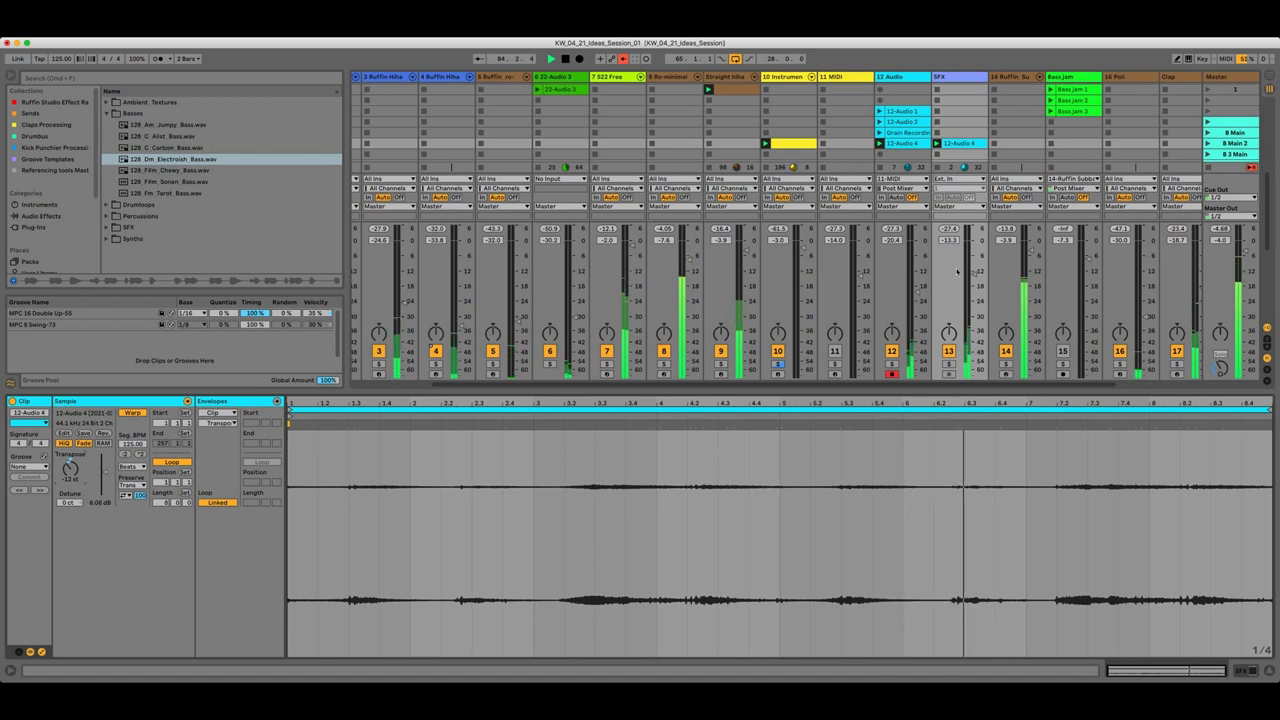
{"action": "left_click_drag", "start_coordinate": [970, 275], "coordinate": [970, 291]}
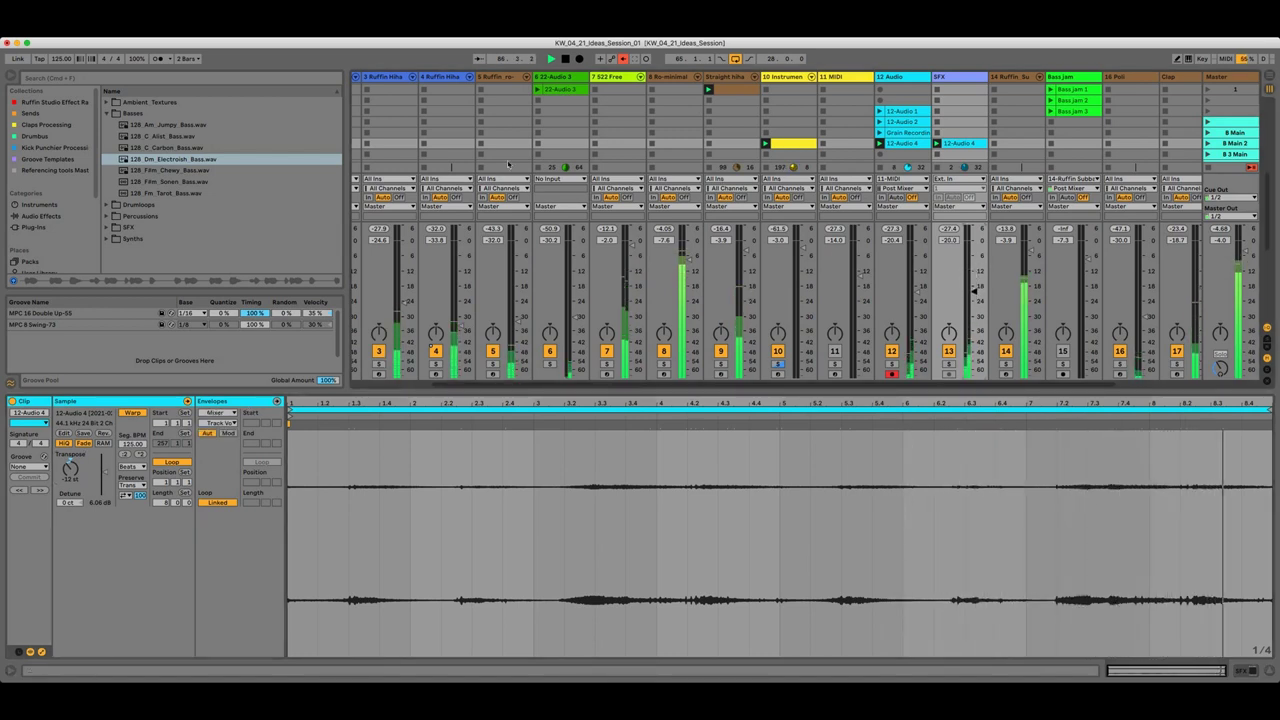
Search the browser for "looper" and select the Looperator plug-in
{"action": "left_click", "coordinate": [307, 80]}
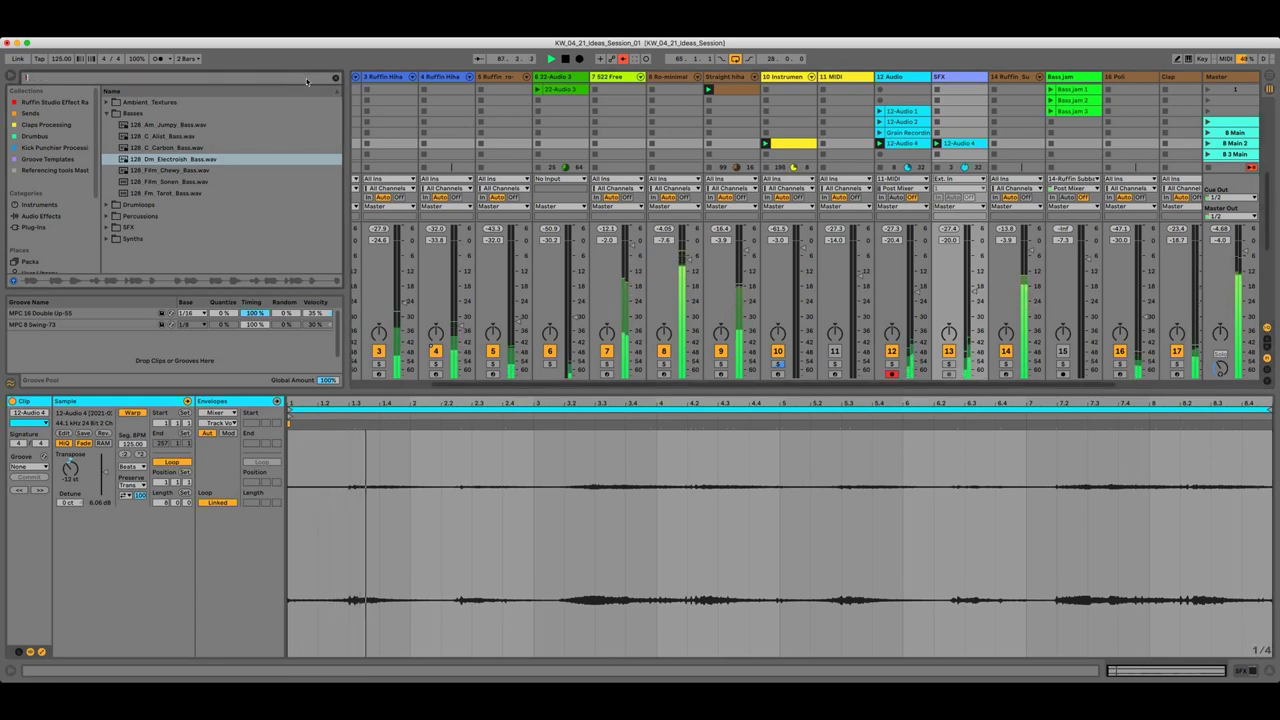
{"action": "type", "text": "looper"}
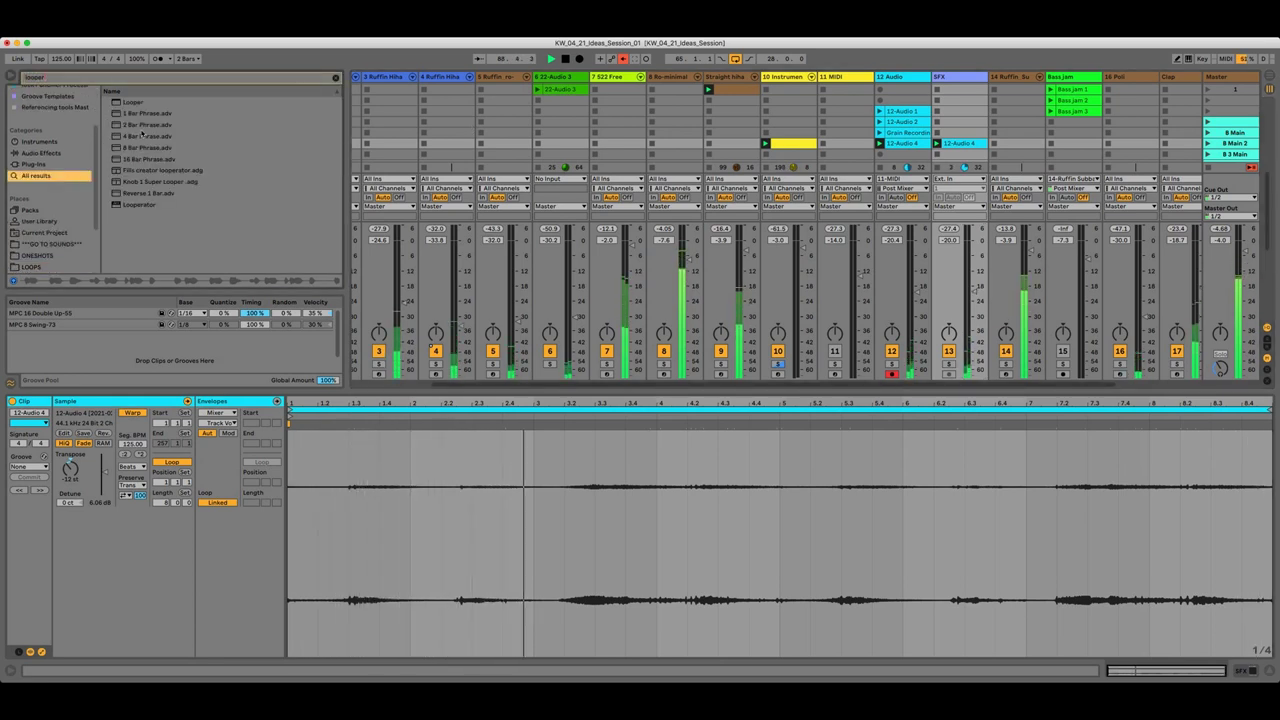
{"action": "left_click", "coordinate": [141, 204]}
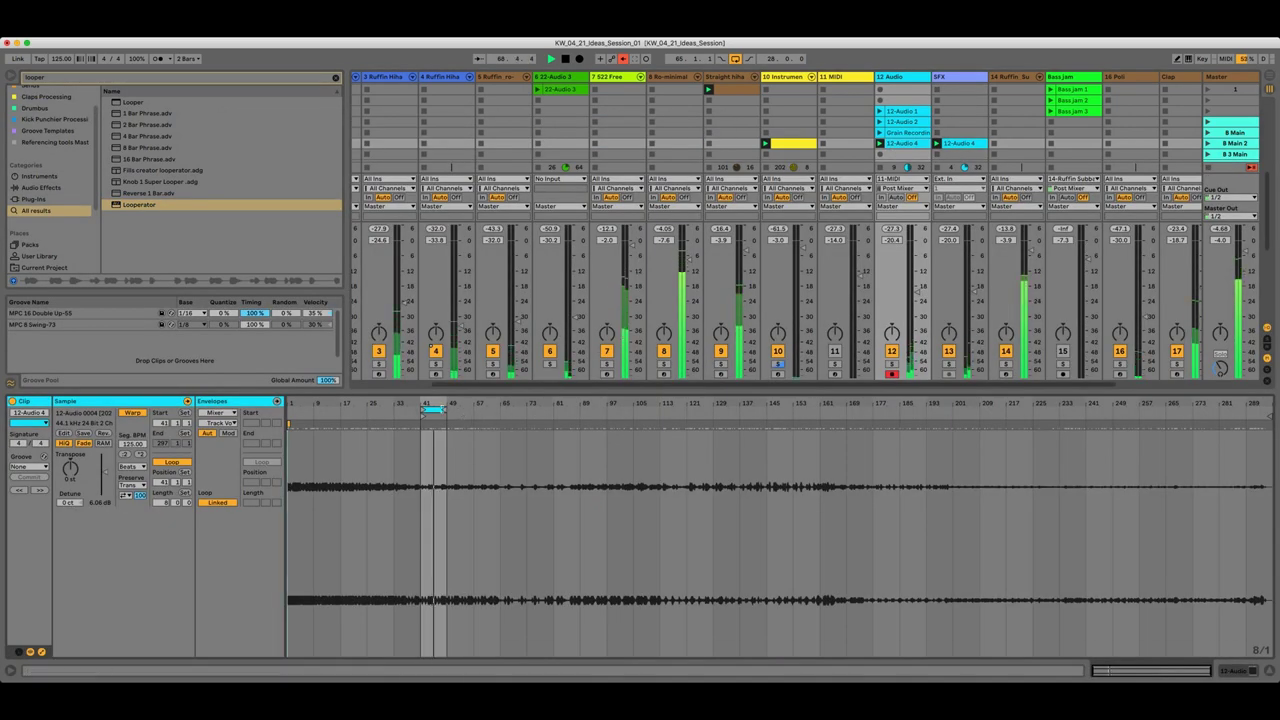
Advance the original 12-Audio 4 clip's loop bracket to start at bar 57 and slightly raise track 12's volume
{"action": "left_click_drag", "start_coordinate": [438, 409], "coordinate": [452, 408]}
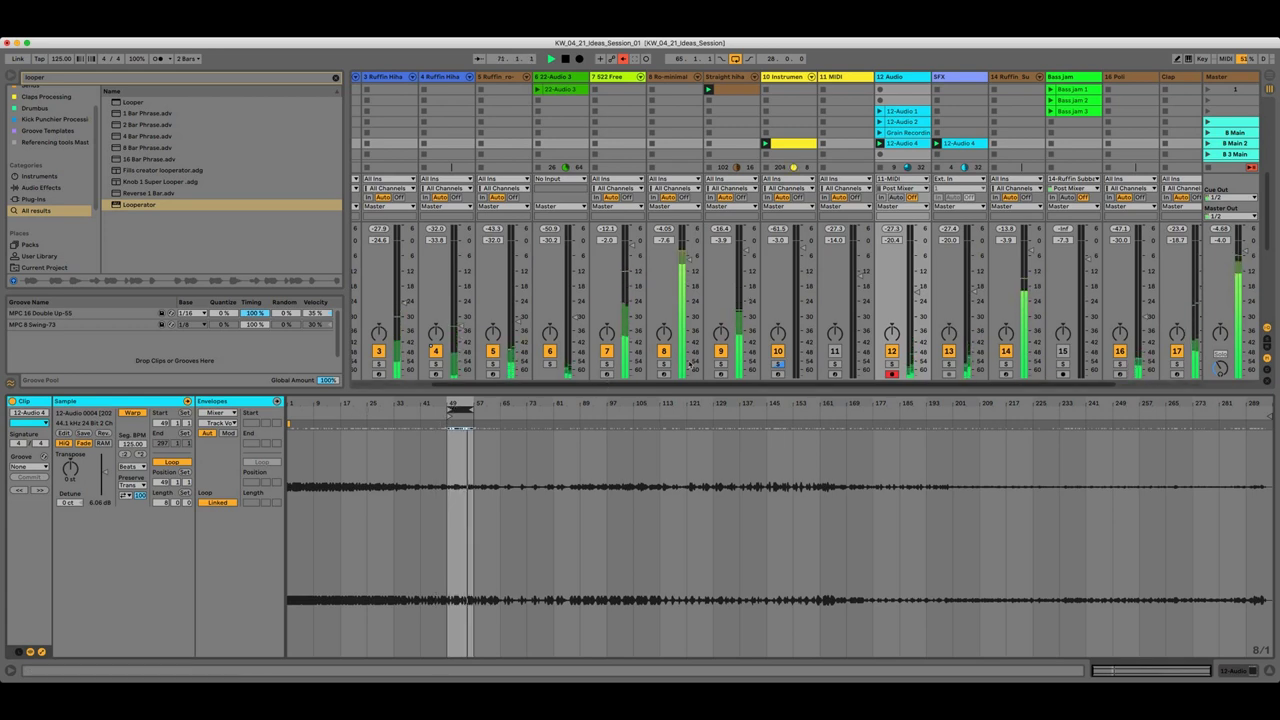
{"action": "key", "text": "Up"}
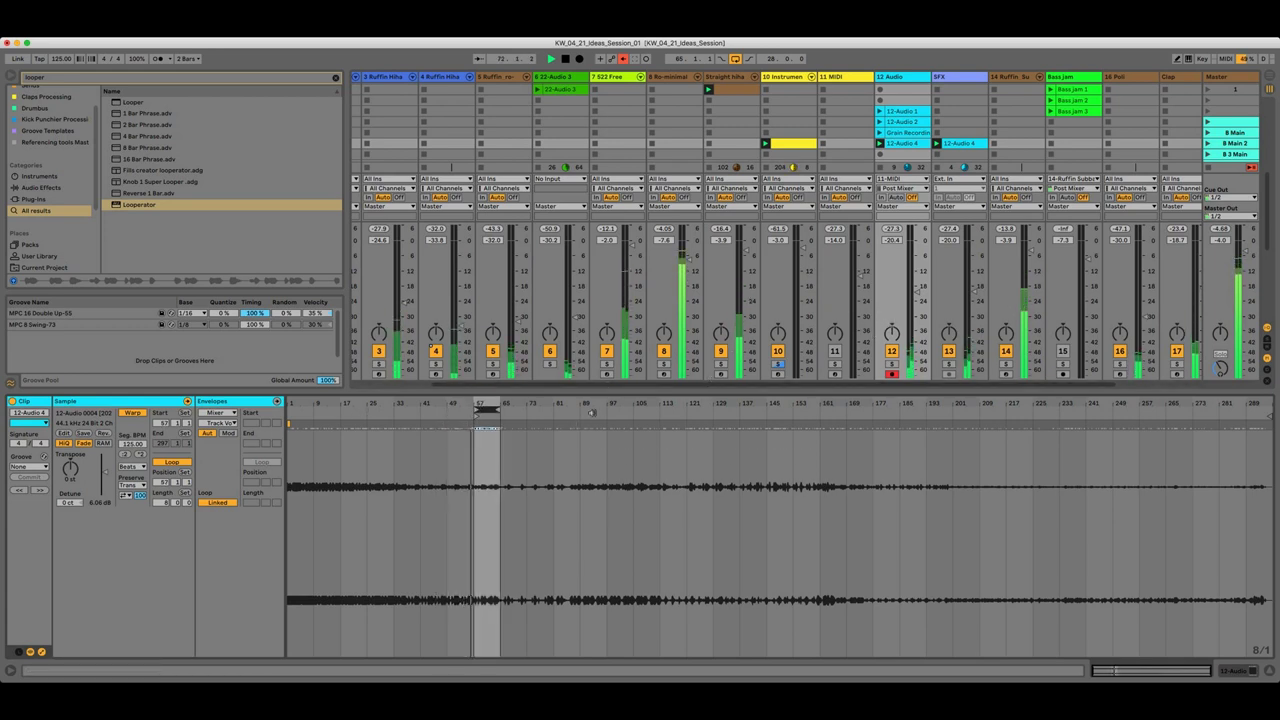
{"action": "left_click_drag", "start_coordinate": [917, 293], "coordinate": [914, 291]}
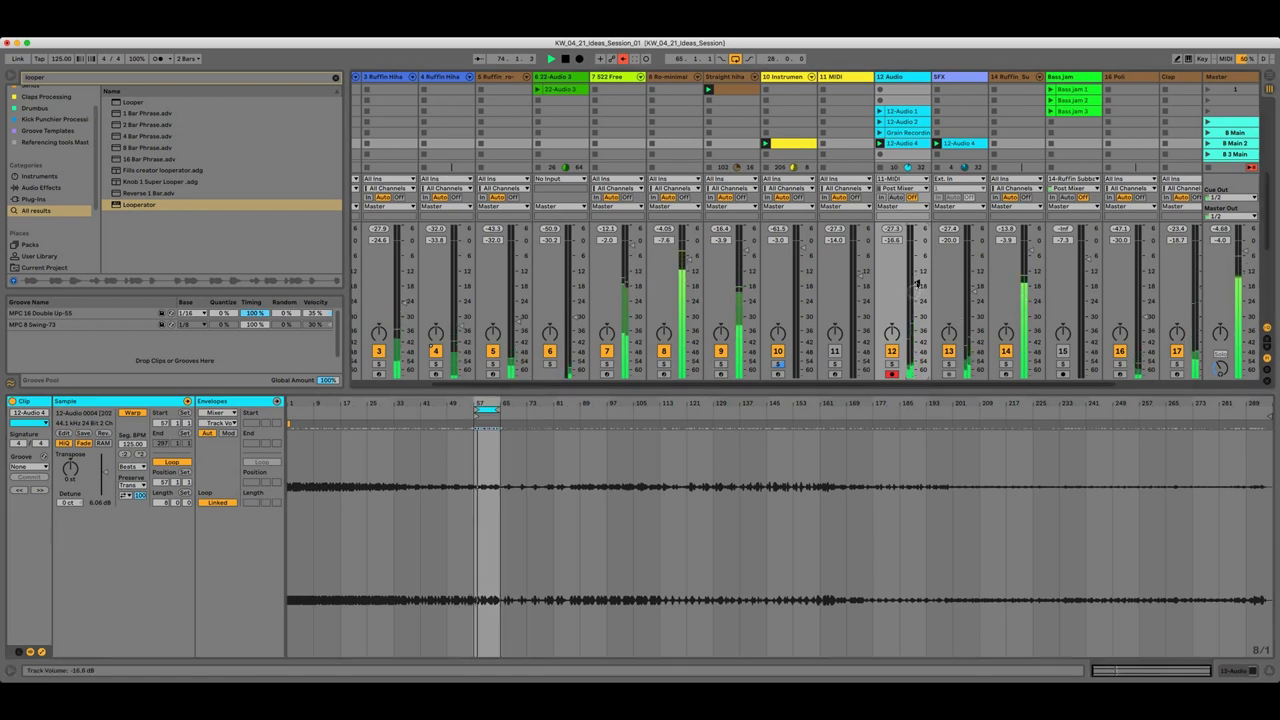
{"action": "left_click_drag", "start_coordinate": [914, 285], "coordinate": [914, 288]}
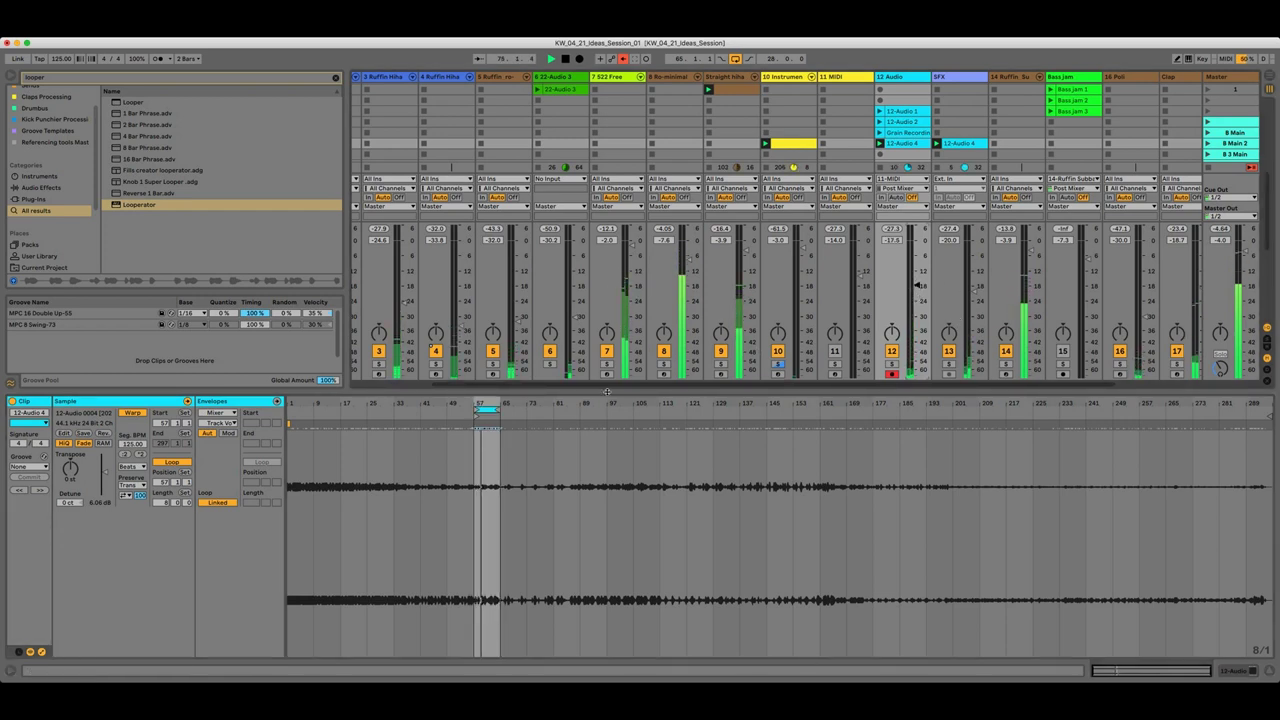
Move the 12-Audio 4 loop bracket forward in 8-bar jumps until it starts at bar 97
{"action": "left_click_drag", "start_coordinate": [487, 410], "coordinate": [513, 410]}
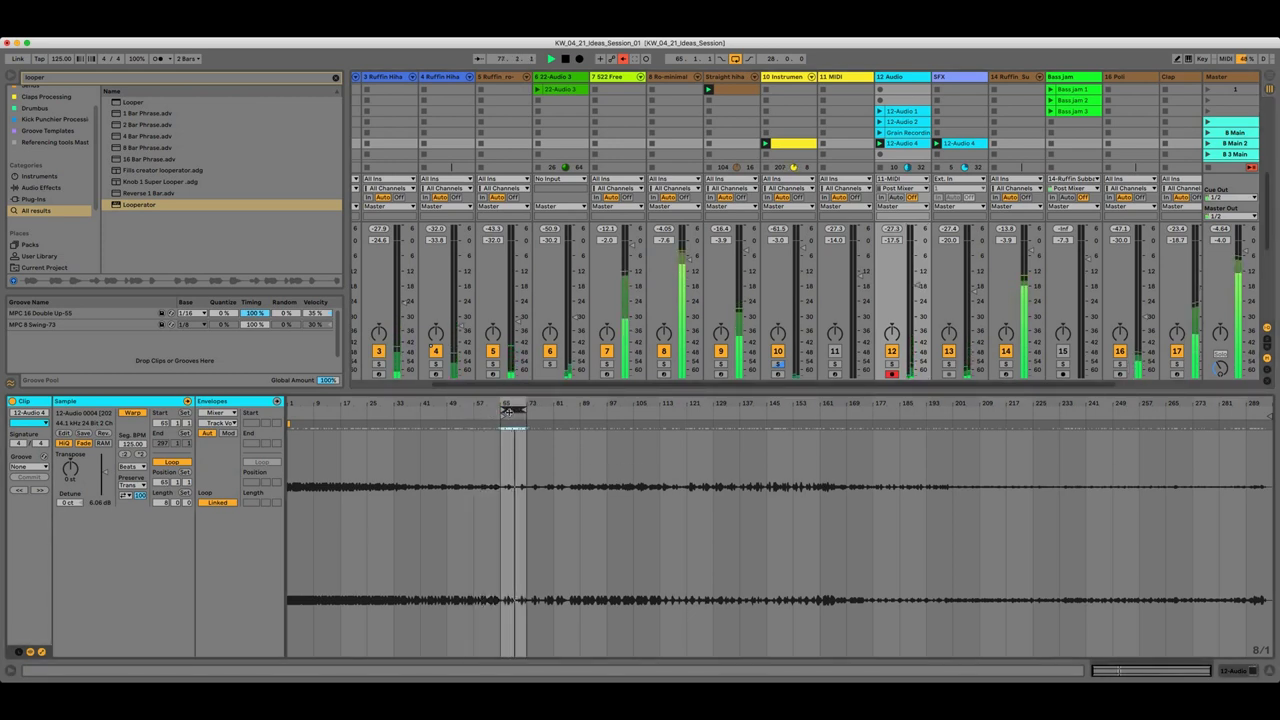
{"action": "key", "text": "Up"}
{"action": "key", "text": "Up"}
{"action": "key", "text": "Up"}
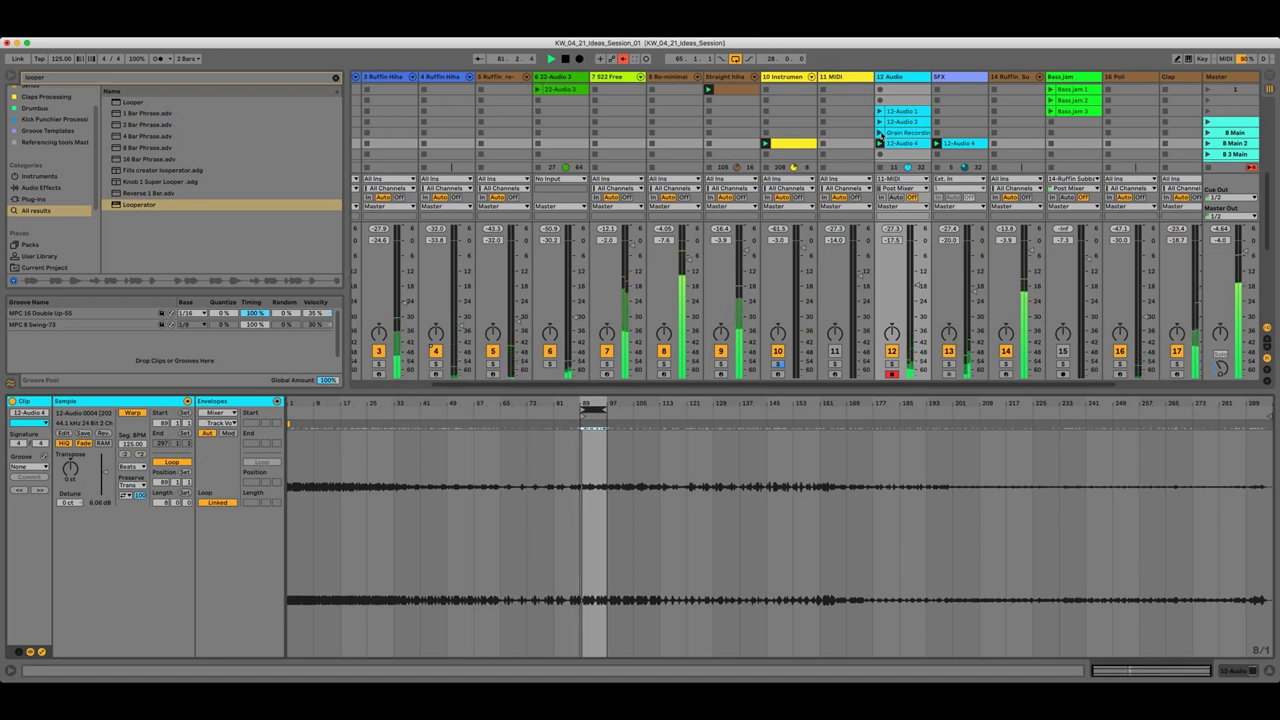
{"action": "key", "text": "Up"}
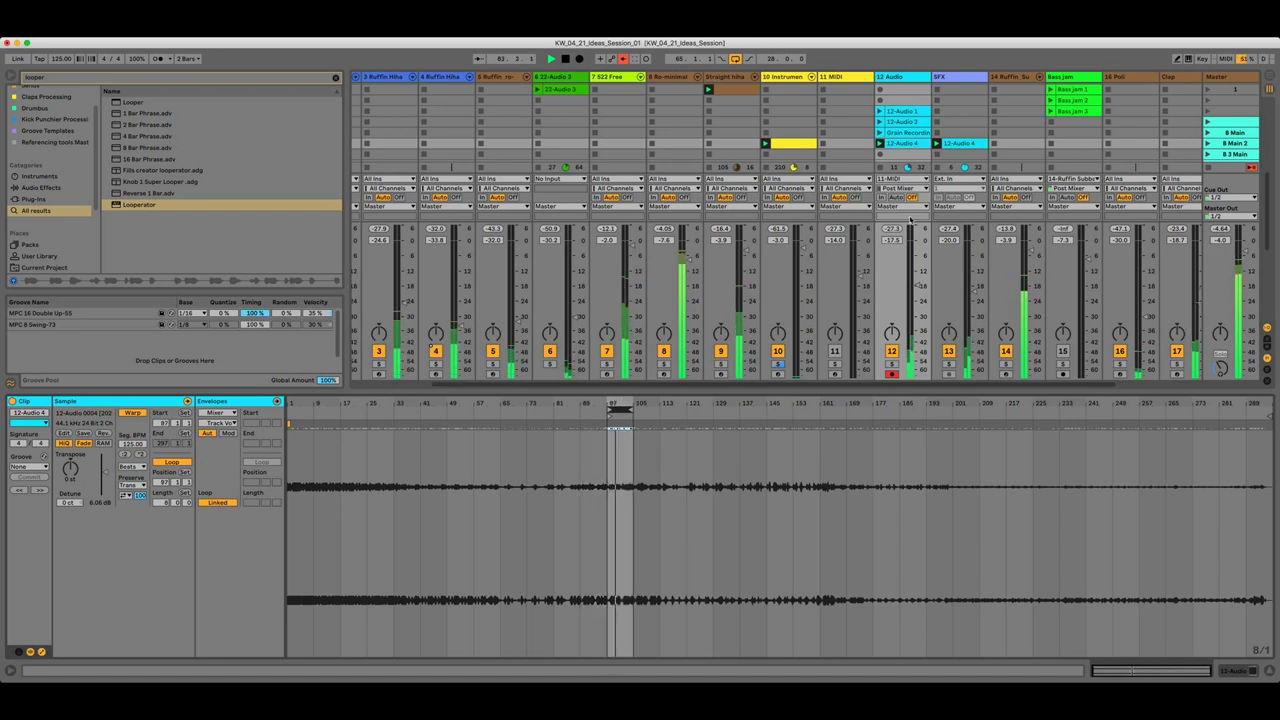
Launch the Grain Recording clip on track 12 and loop 8 bars of it starting at bar 9
{"action": "left_click", "coordinate": [880, 133]}
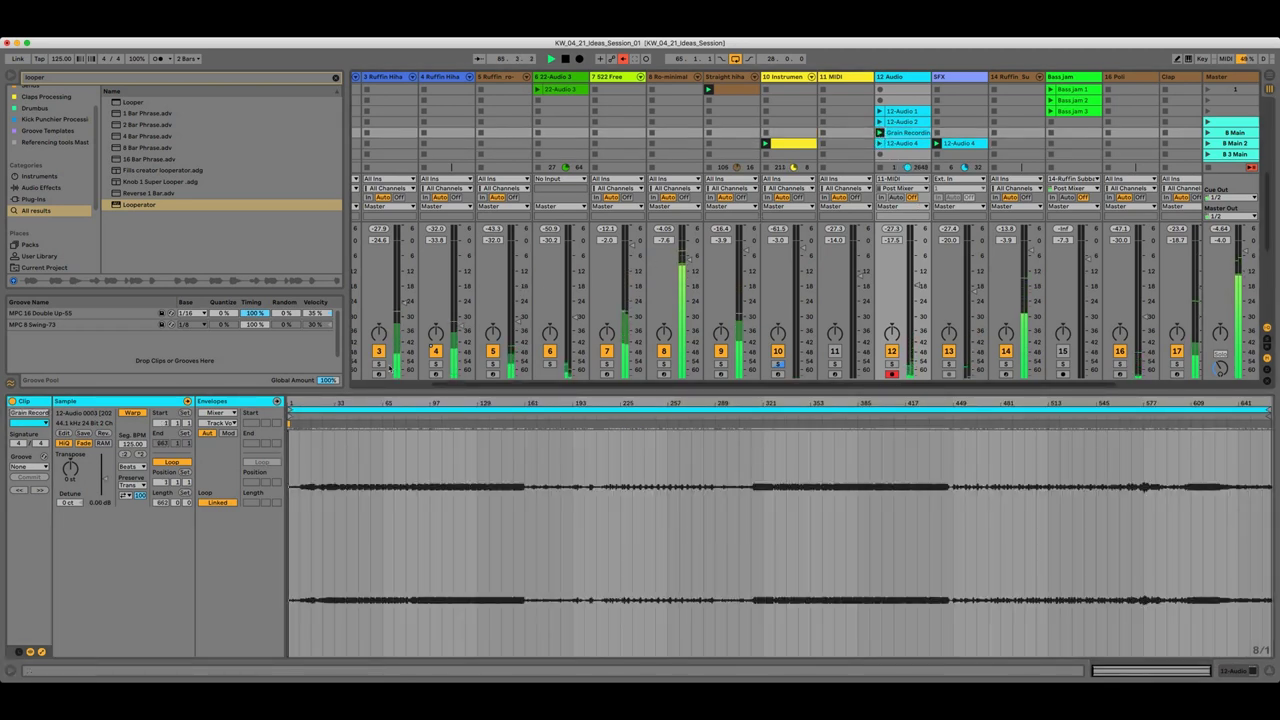
{"action": "left_click", "coordinate": [159, 503]}
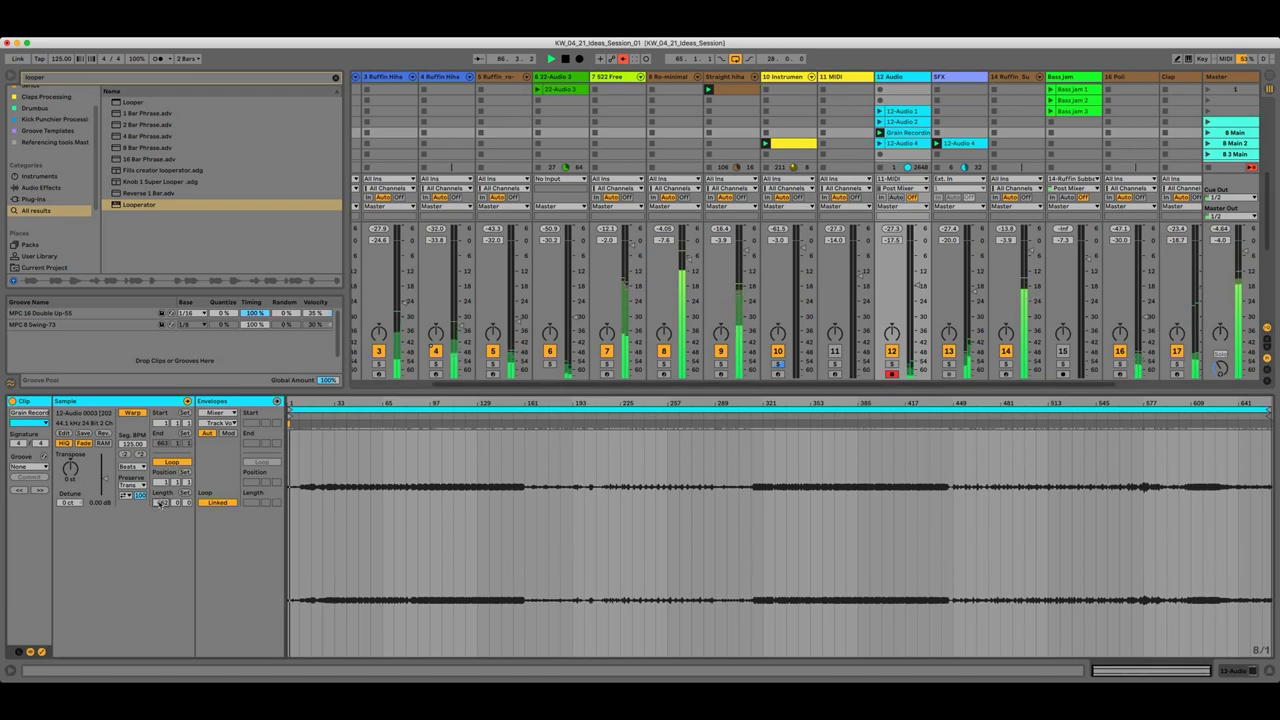
{"action": "type", "text": "8"}
{"action": "key", "text": "Return"}
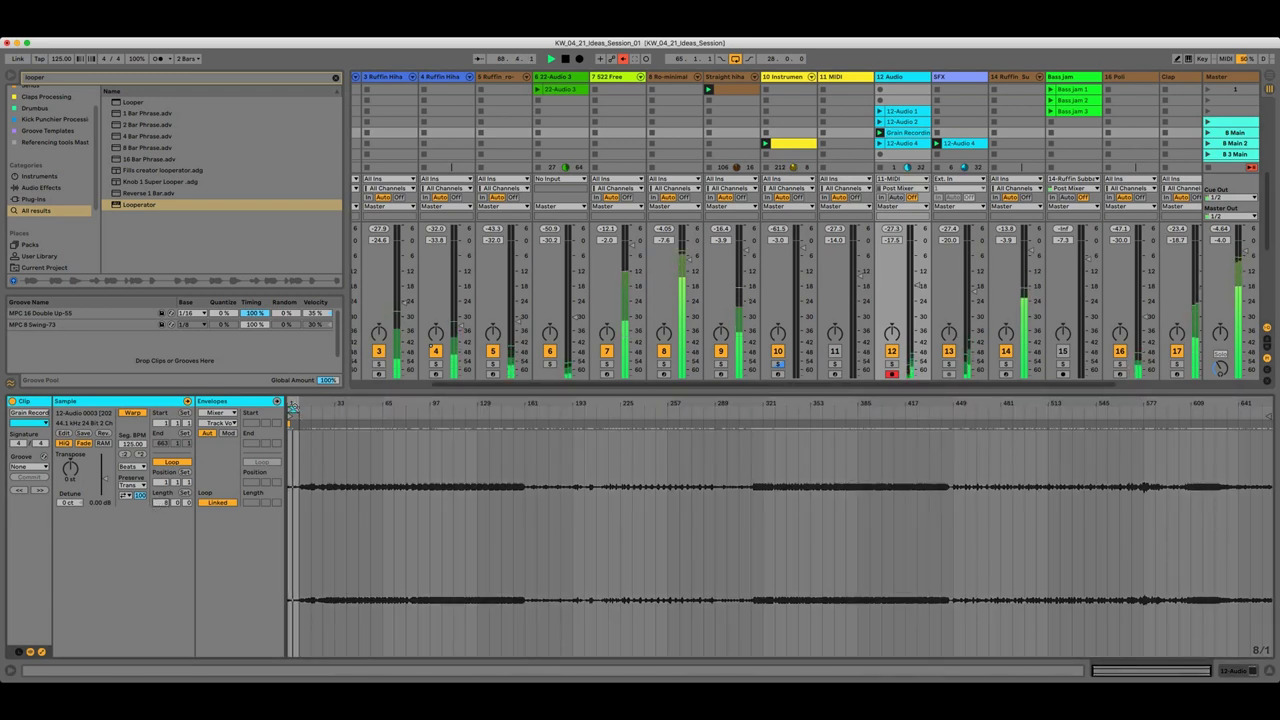
{"action": "left_click_drag", "start_coordinate": [293, 412], "coordinate": [304, 412]}
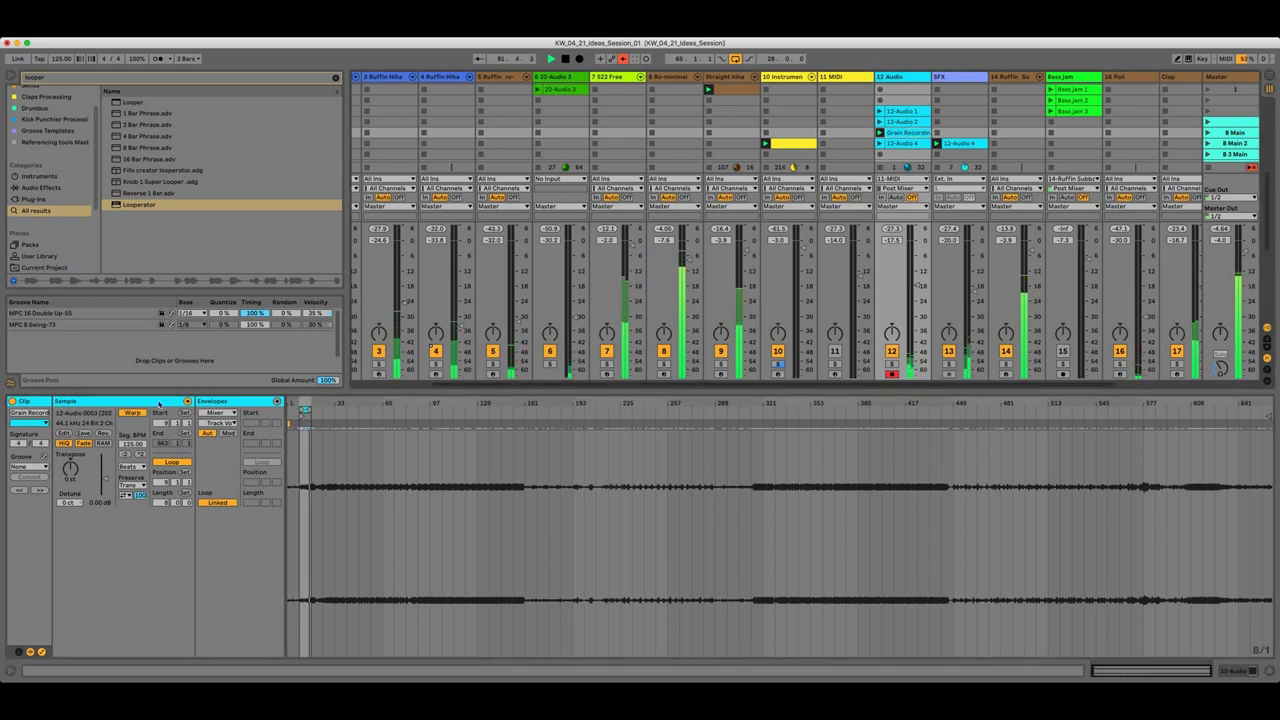
Raise the Grain Recording clip's gain to 5.44 dB and shift its loop bracket to start at bar 10
{"action": "left_click_drag", "start_coordinate": [106, 479], "coordinate": [92, 476]}
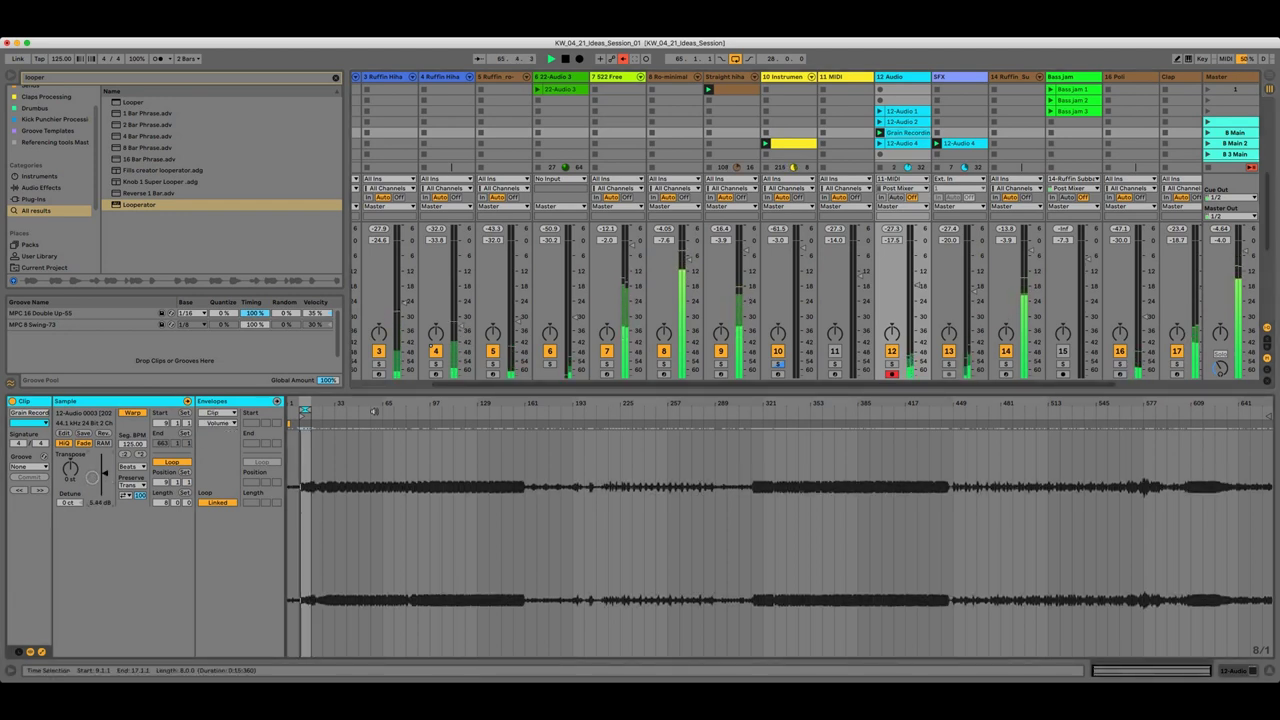
{"action": "left_click_drag", "start_coordinate": [310, 408], "coordinate": [301, 464]}
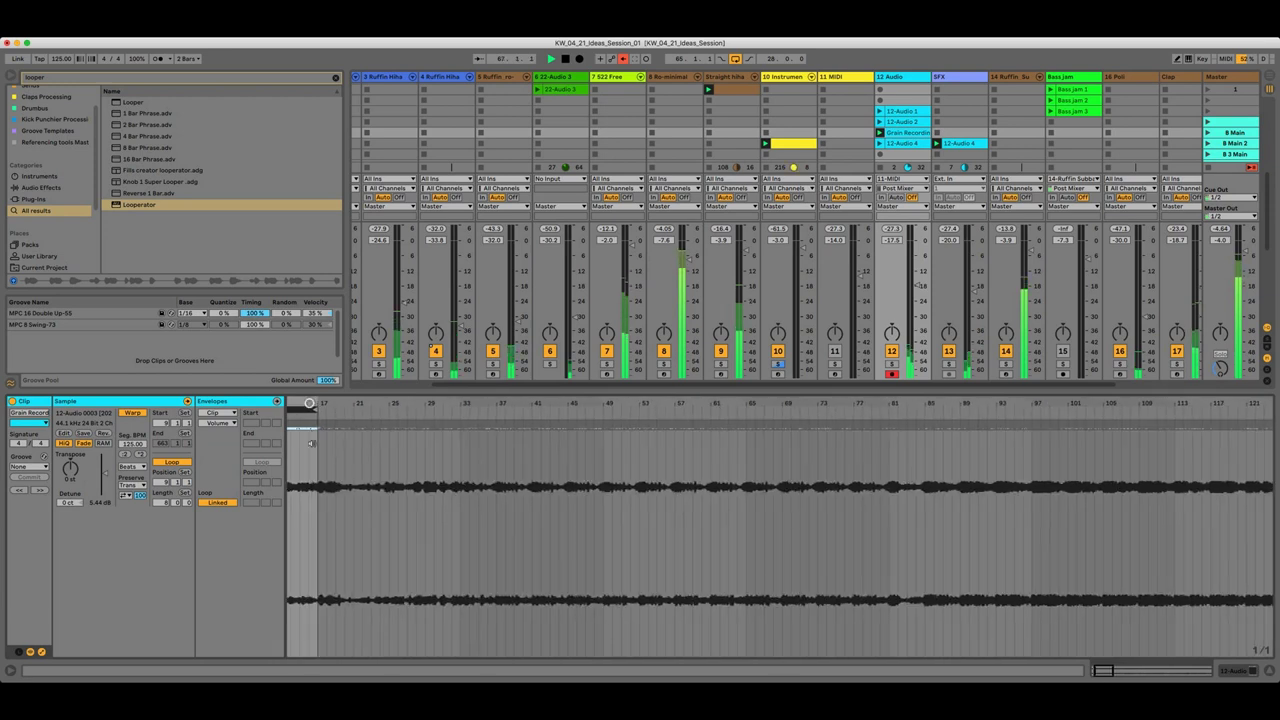
{"action": "scroll", "coordinate": [301, 464], "scroll_direction": "left", "scroll_amount": 4}
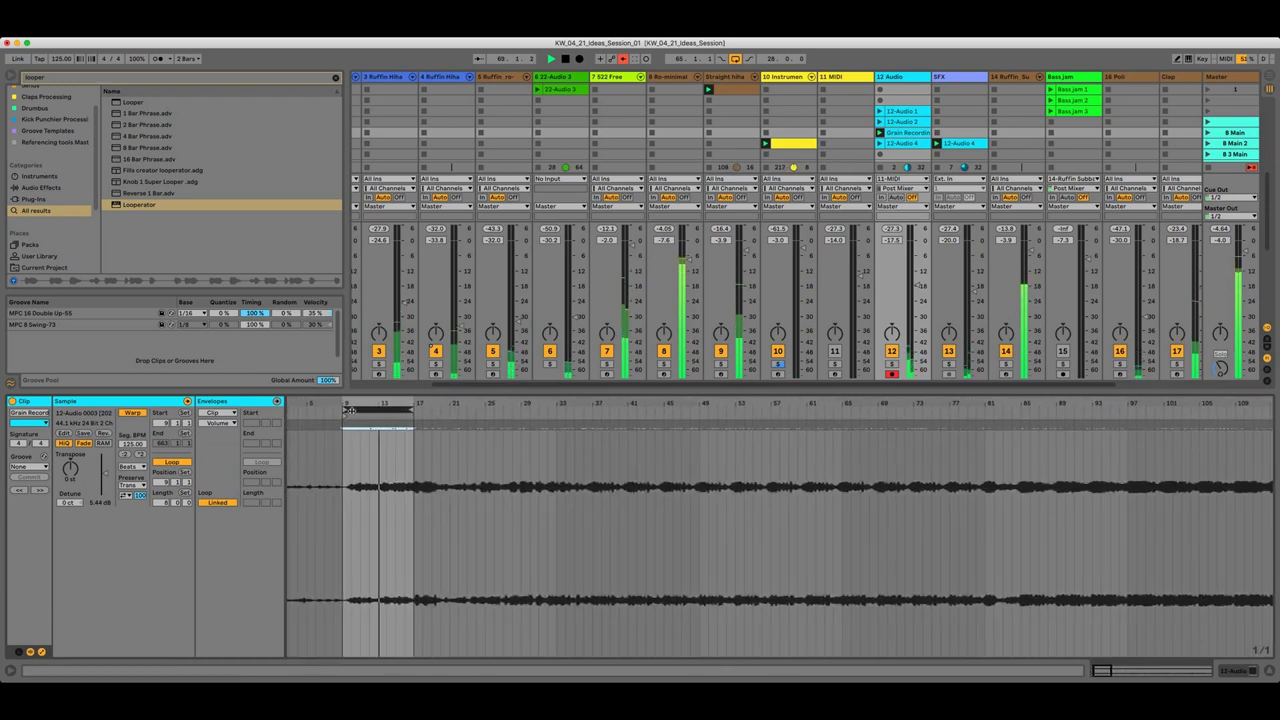
{"action": "left_click_drag", "start_coordinate": [357, 410], "coordinate": [366, 409]}
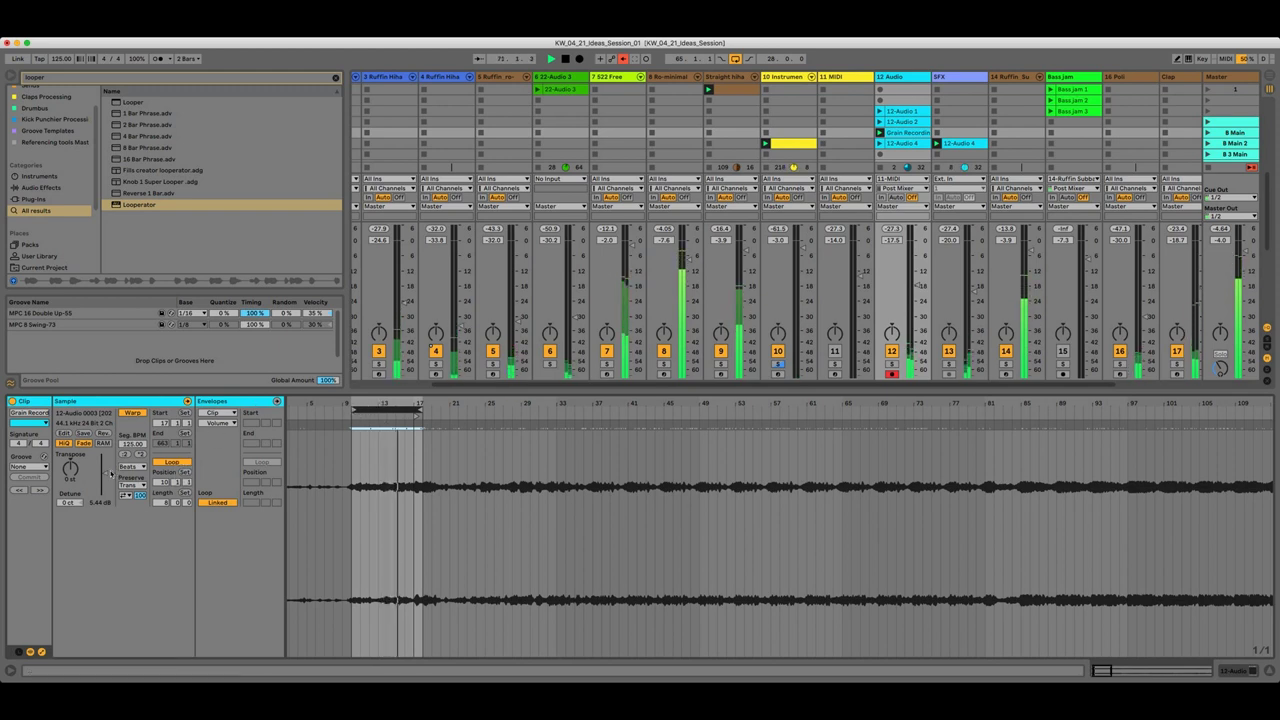
Raise the Grain Recording clip's gain to 5.94 dB and shorten its loop to 7 bars starting at bar 10
{"action": "left_click_drag", "start_coordinate": [106, 475], "coordinate": [105, 471]}
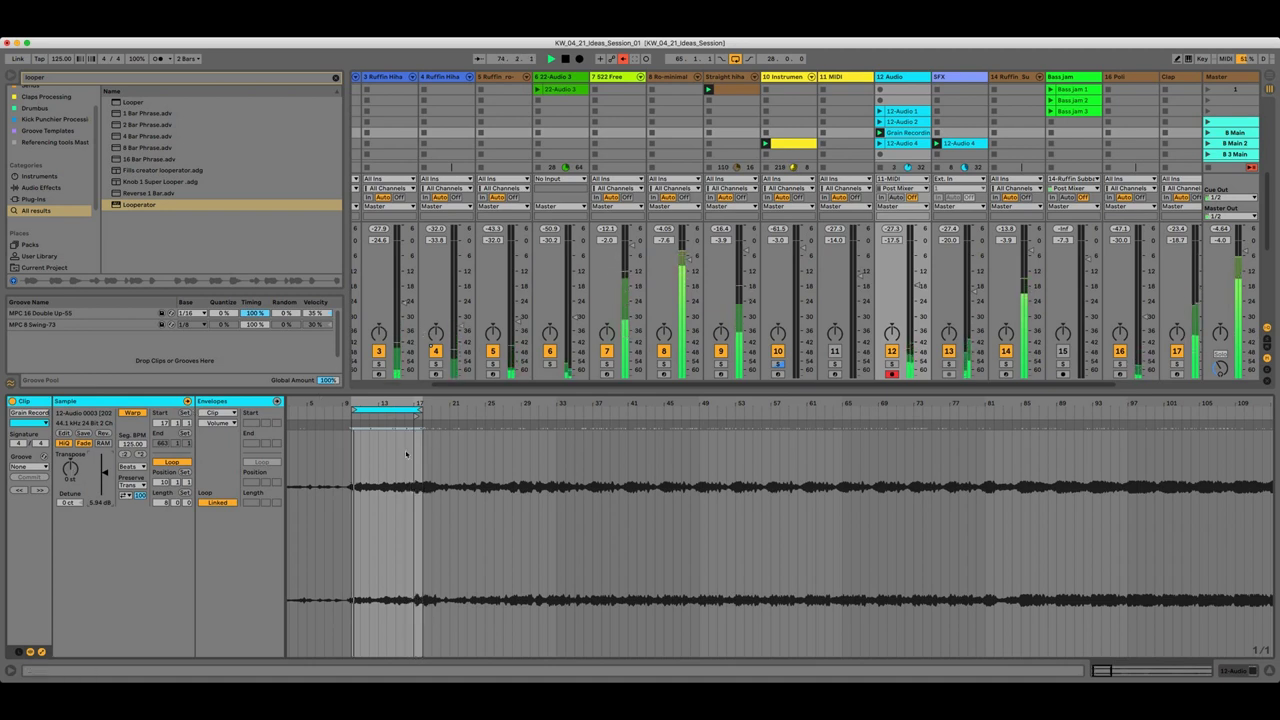
{"action": "left_click_drag", "start_coordinate": [413, 400], "coordinate": [416, 409]}
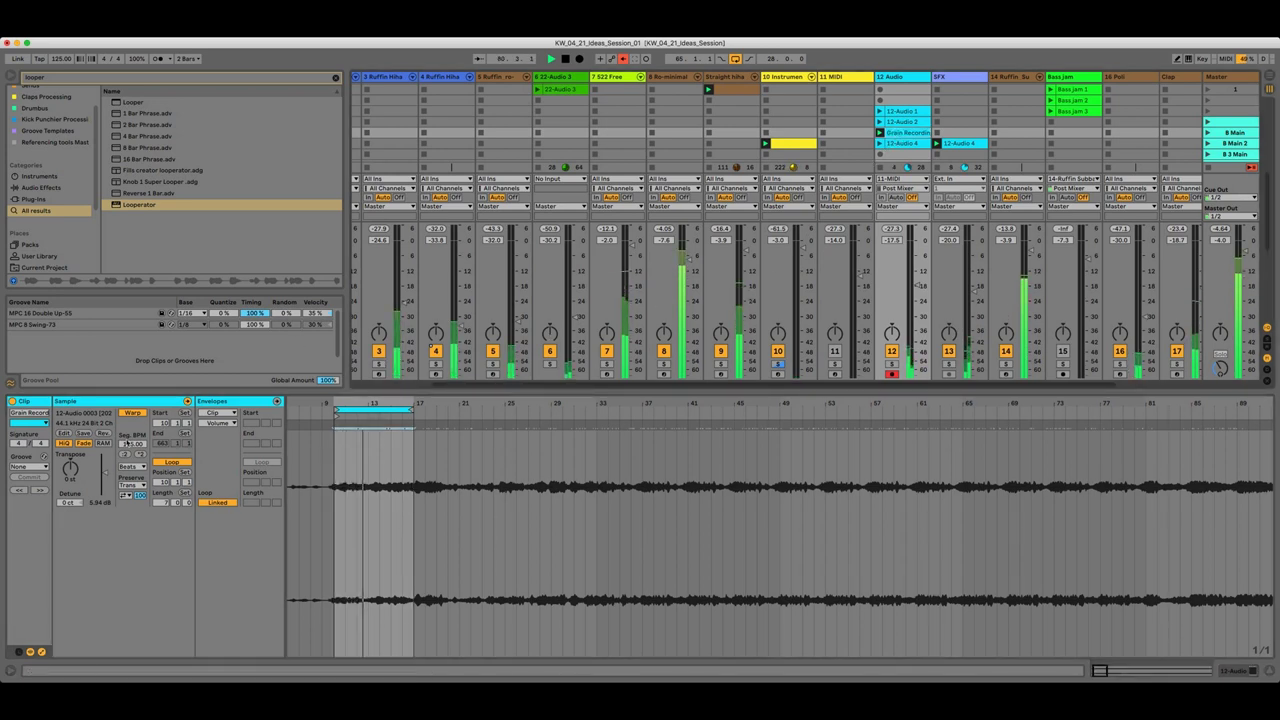
Transpose the Grain Recording clip to -17 st and raise track 12's volume to suit the mix
{"action": "mouse_move", "coordinate": [69, 467]}
{"action": "left_mouse_down"}
{"action": "mouse_move", "coordinate": [69, 507]}
{"action": "mouse_move", "coordinate": [68, 464]}
{"action": "left_mouse_up"}
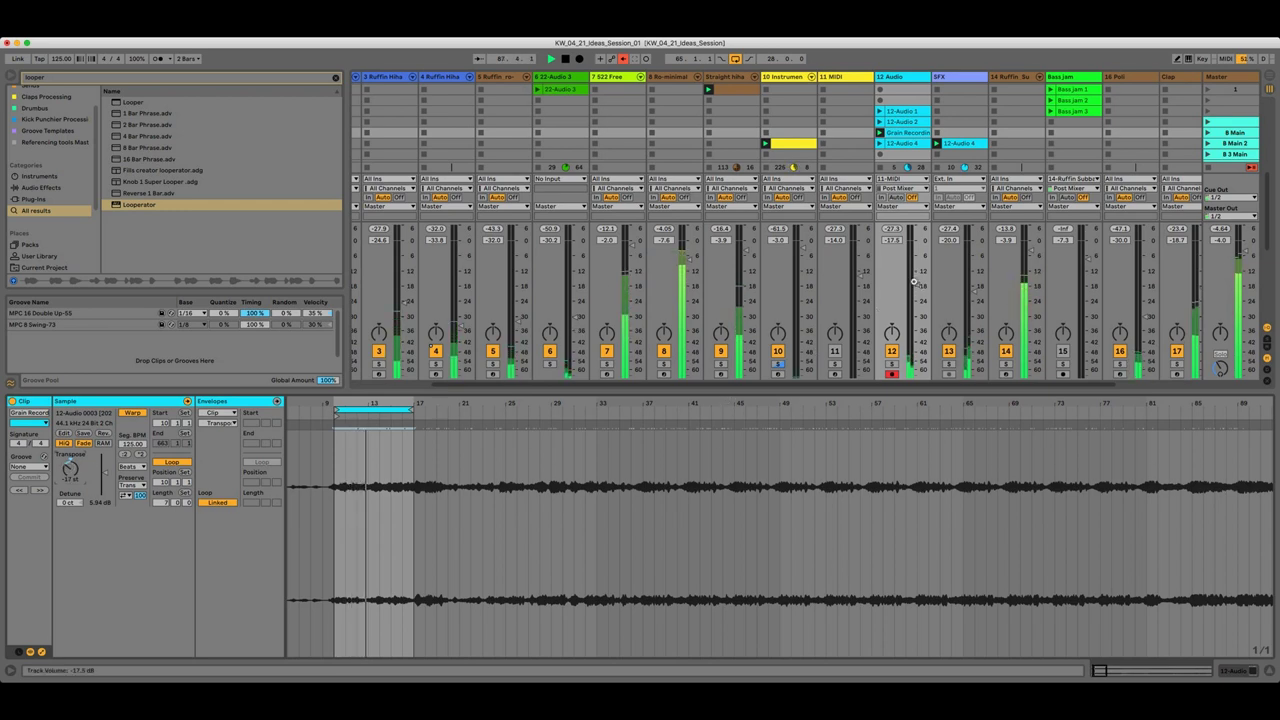
{"action": "left_click_drag", "start_coordinate": [914, 284], "coordinate": [914, 279]}
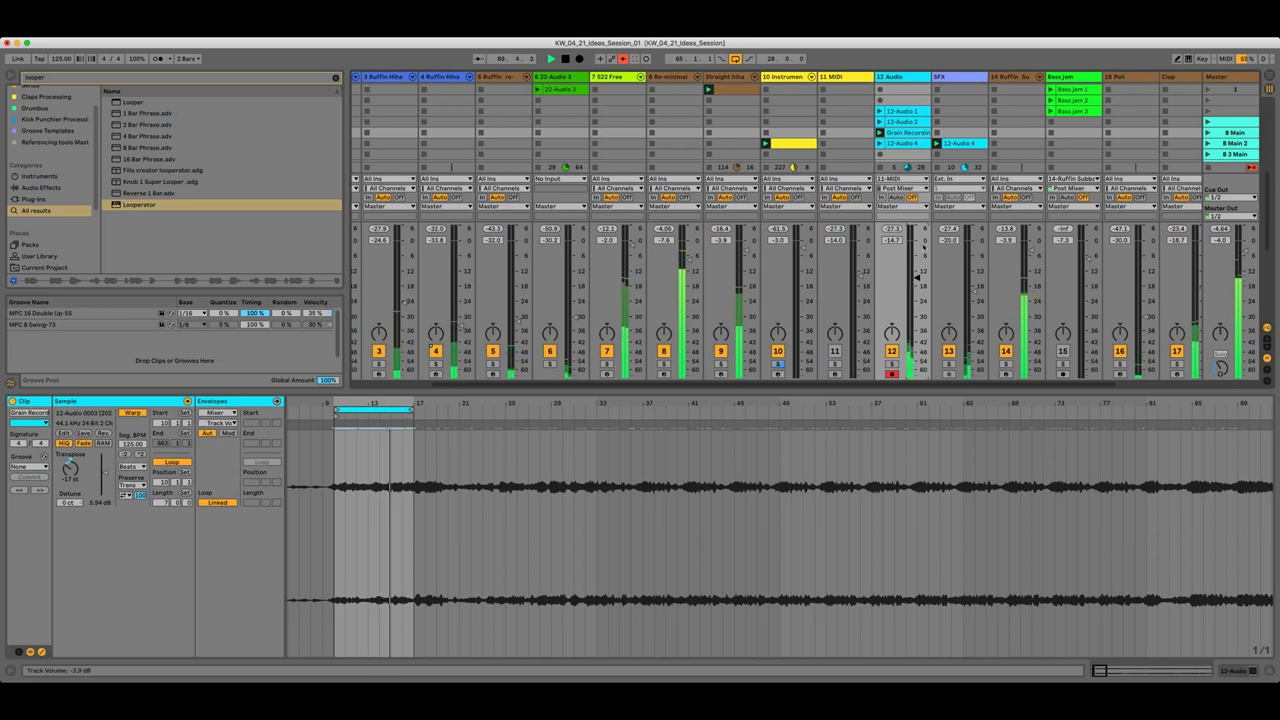
{"action": "left_click_drag", "start_coordinate": [914, 278], "coordinate": [914, 273]}
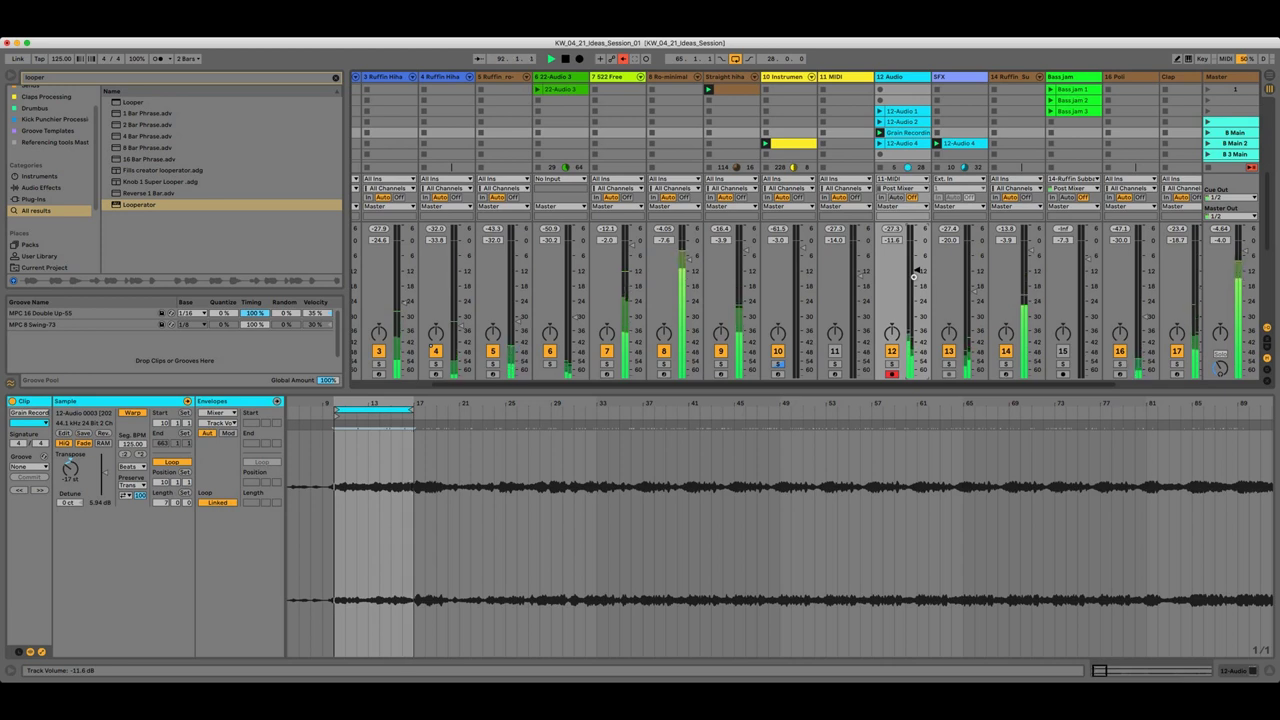
{"action": "left_click_drag", "start_coordinate": [914, 272], "coordinate": [914, 277]}
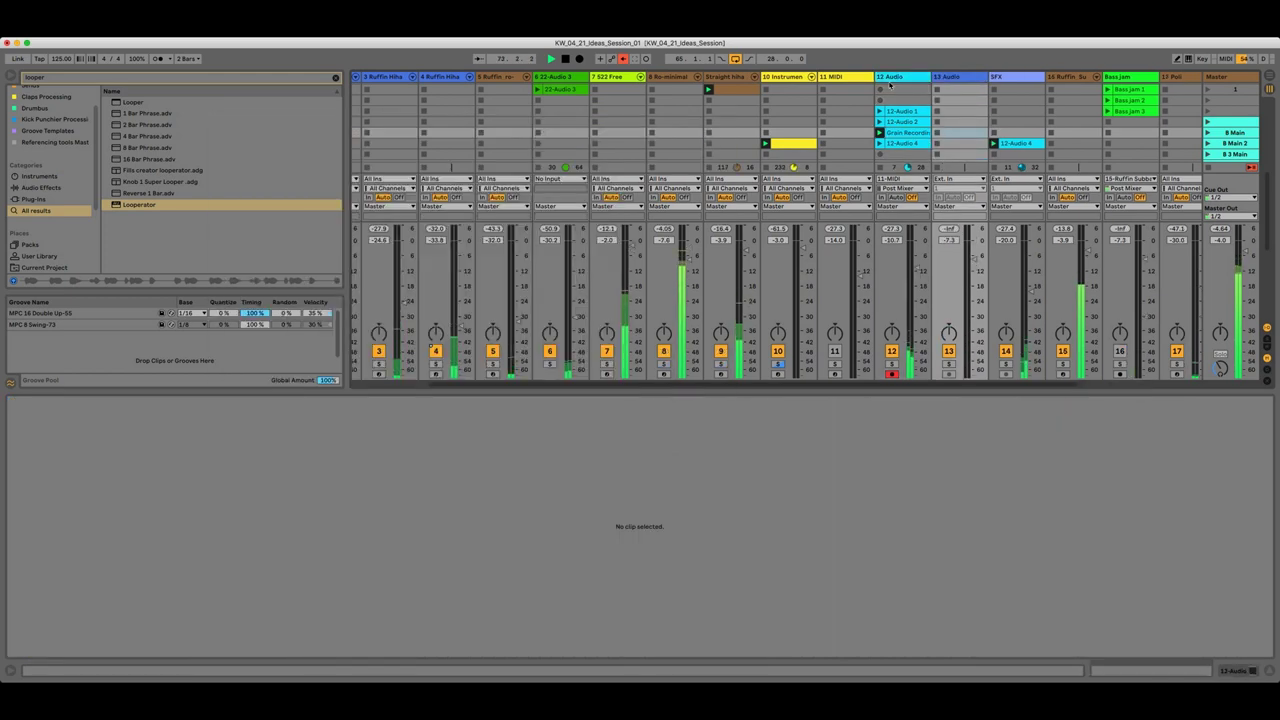
Name the new audio track beside track 12 Mid FX and move the Grain Recording clip onto it
{"action": "left_click", "coordinate": [944, 78]}
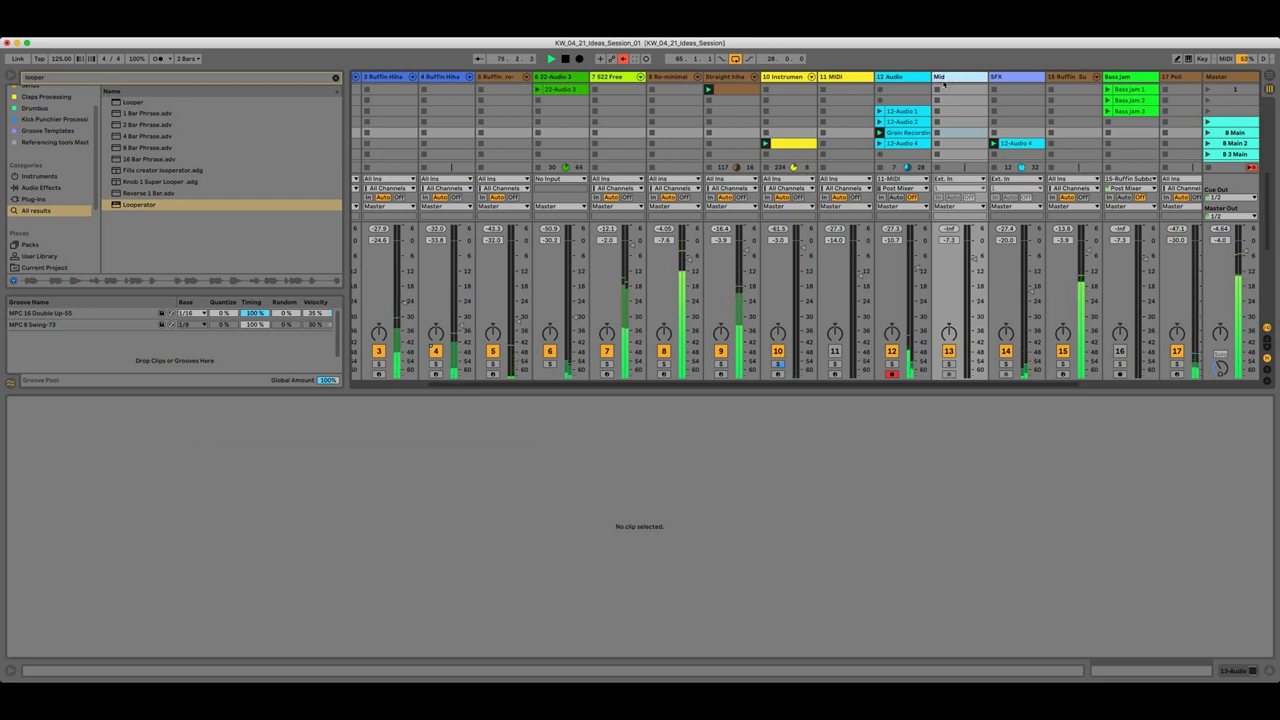
{"action": "key", "text": "Return"}
{"action": "left_click_drag", "start_coordinate": [906, 133], "coordinate": [963, 137]}
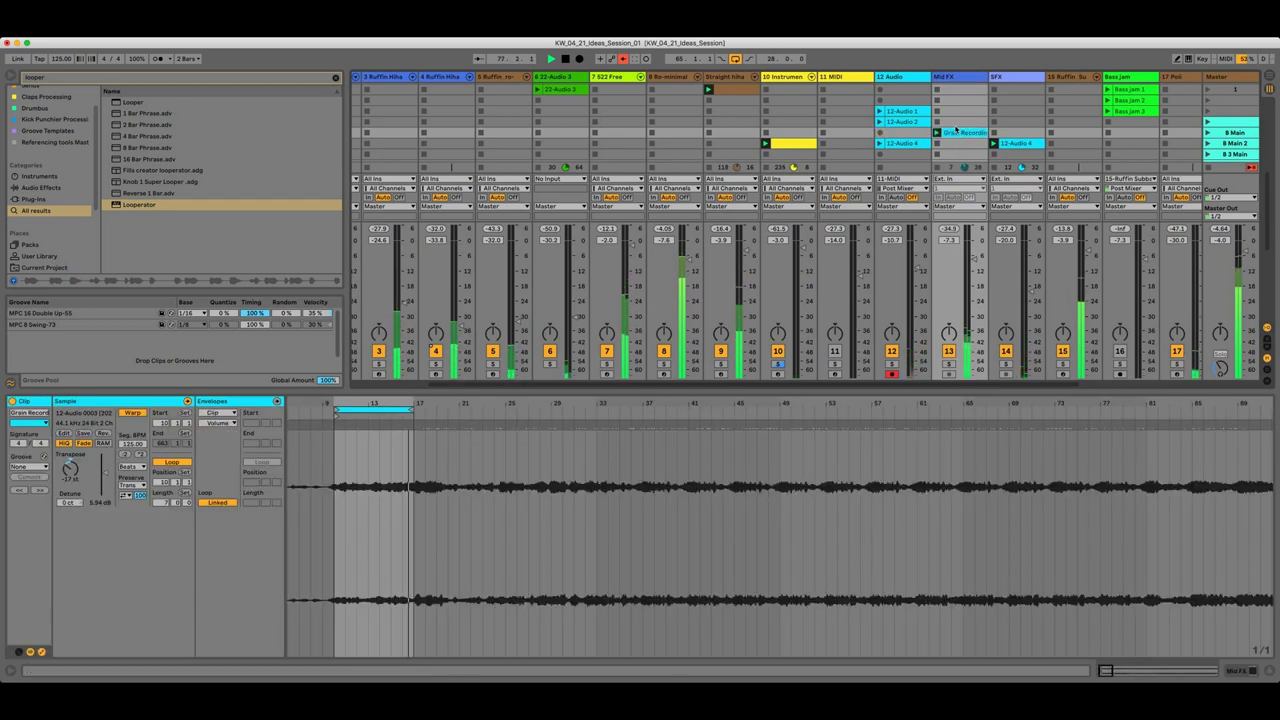
Lower the Mid FX track's volume slightly to balance the moved clip
{"action": "left_click", "coordinate": [971, 268]}
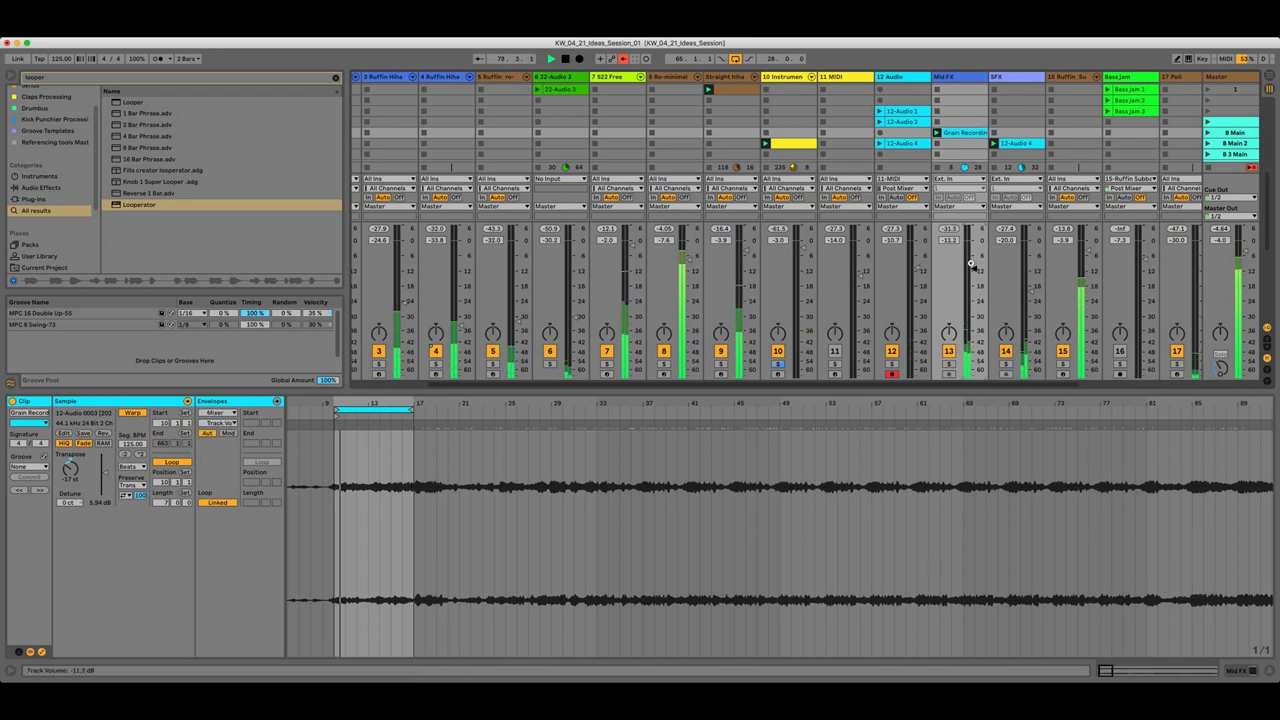
{"action": "left_click_drag", "start_coordinate": [971, 266], "coordinate": [971, 262]}
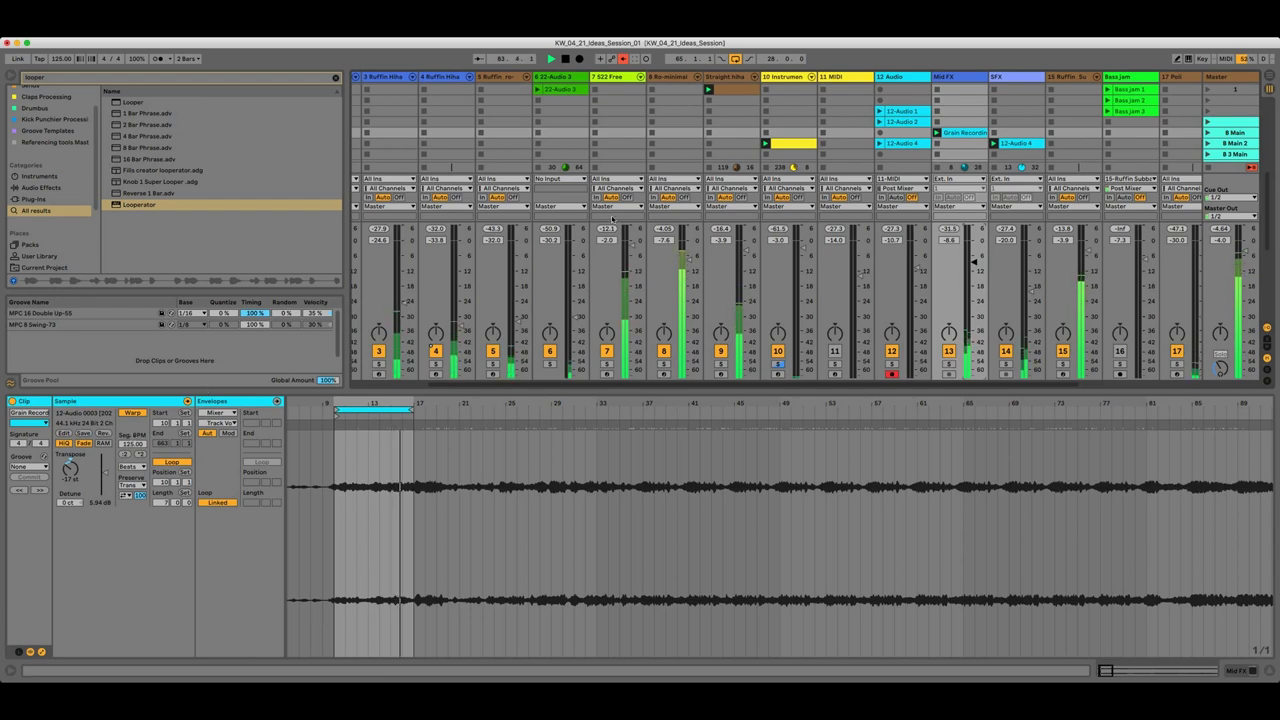
Load the user preset Reverb random in Looperator on the SFX track
{"action": "left_click", "coordinate": [1022, 79]}
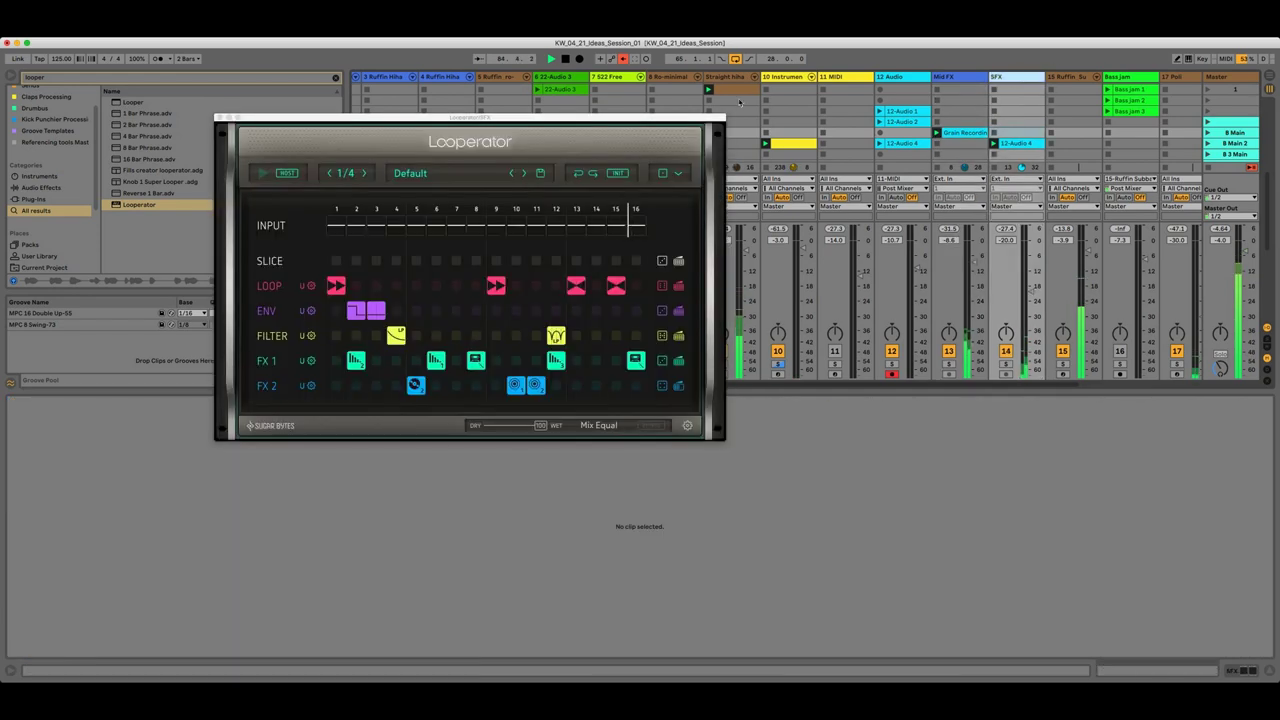
{"action": "left_click", "coordinate": [404, 175]}
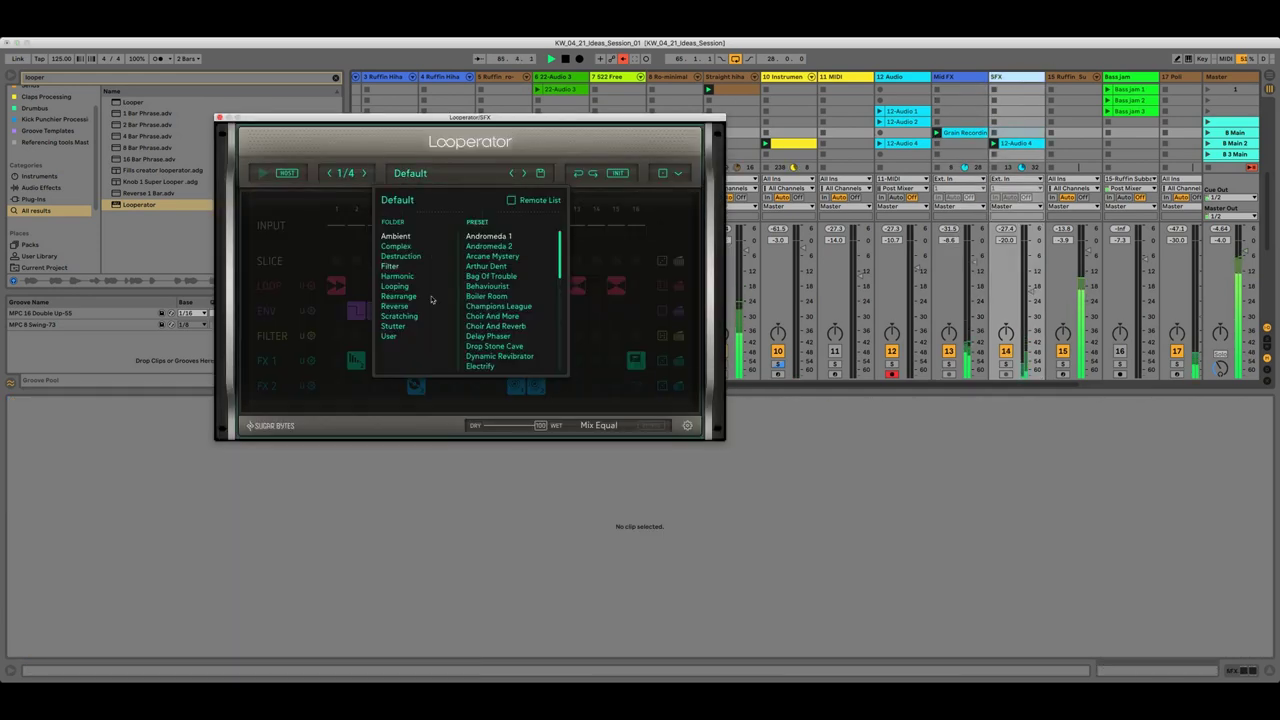
{"action": "left_click", "coordinate": [397, 336]}
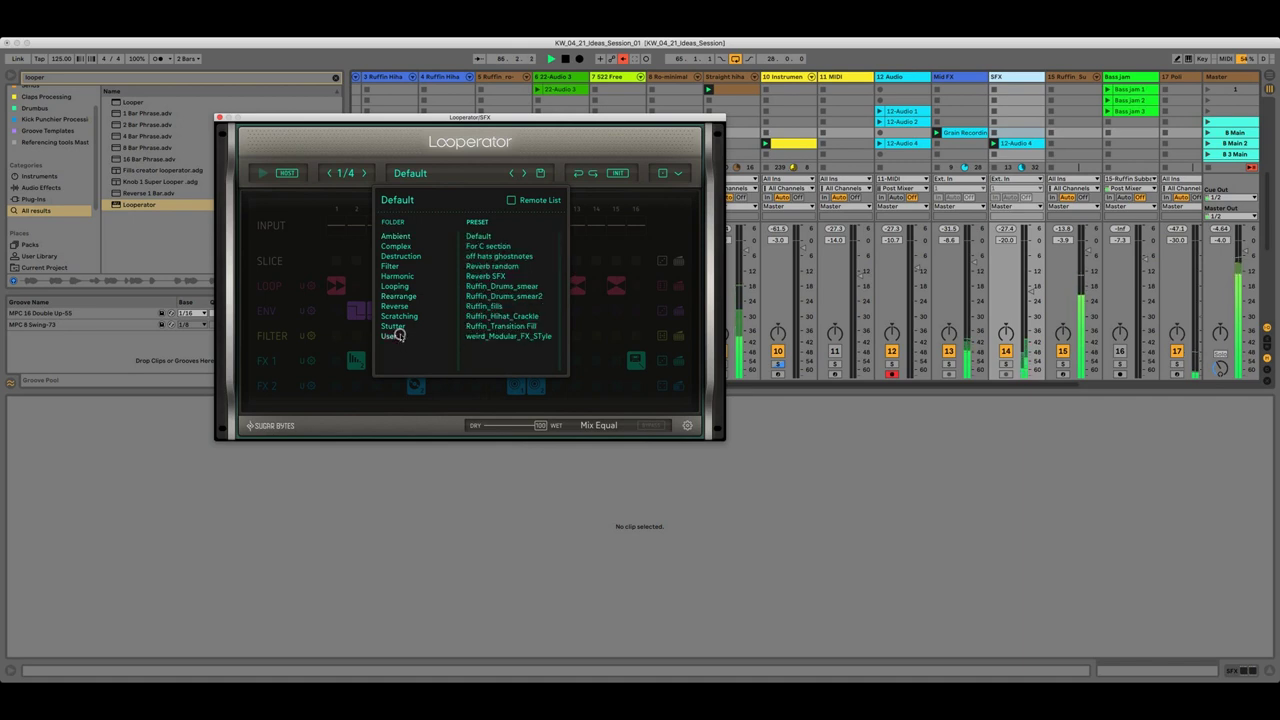
{"action": "left_click", "coordinate": [493, 267]}
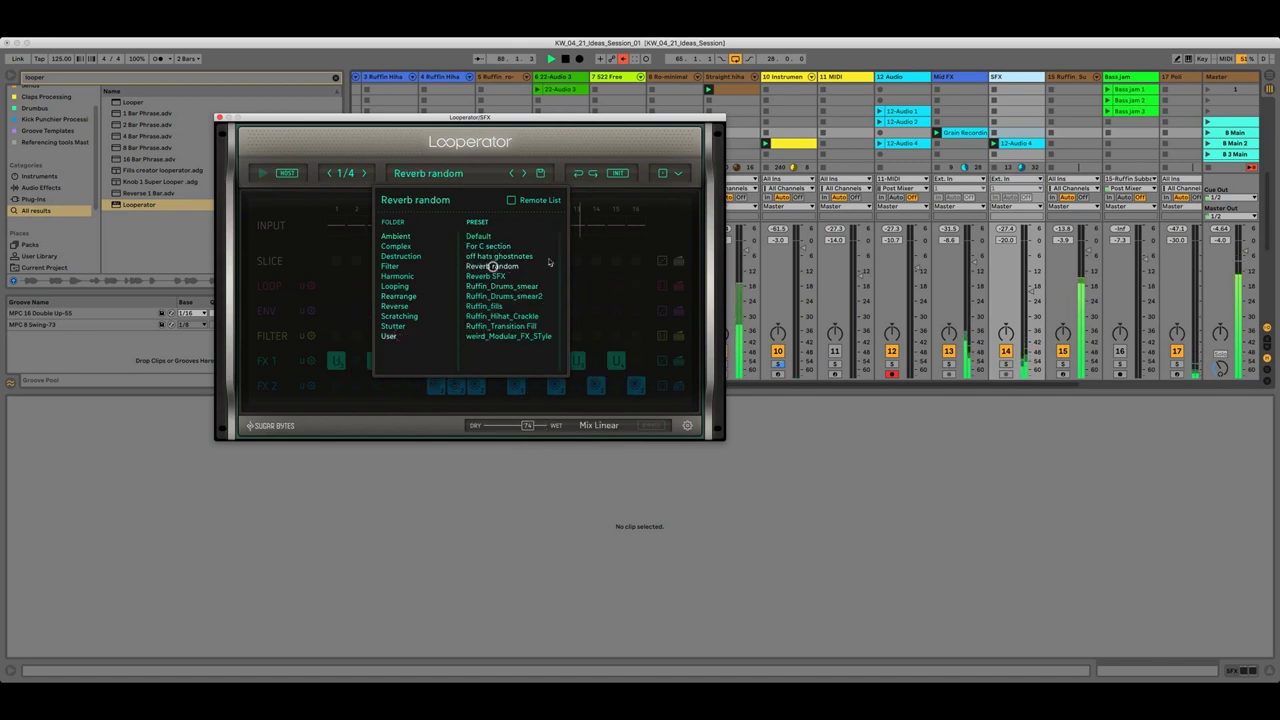
Solo the SFX track and reduce Looperator's dry/wet mix to 23, closing the plug-in window
{"action": "left_click", "coordinate": [1007, 364]}
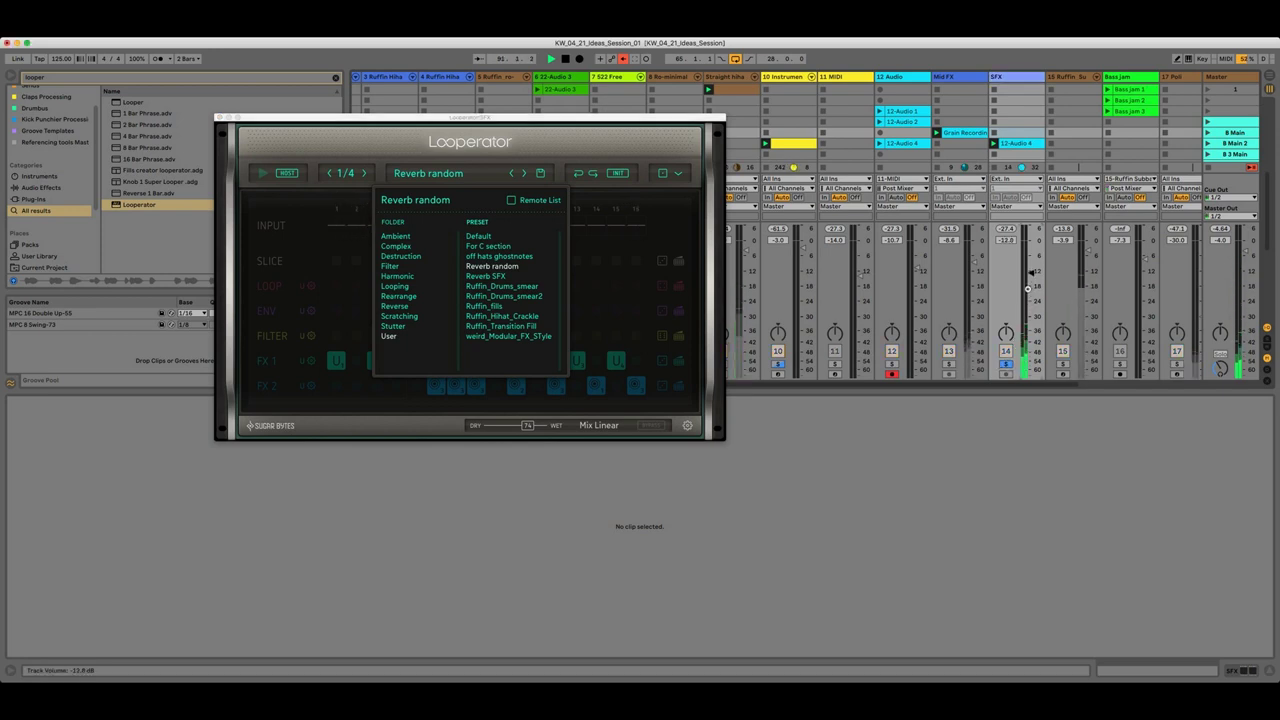
{"action": "left_click_drag", "start_coordinate": [533, 418], "coordinate": [500, 426]}
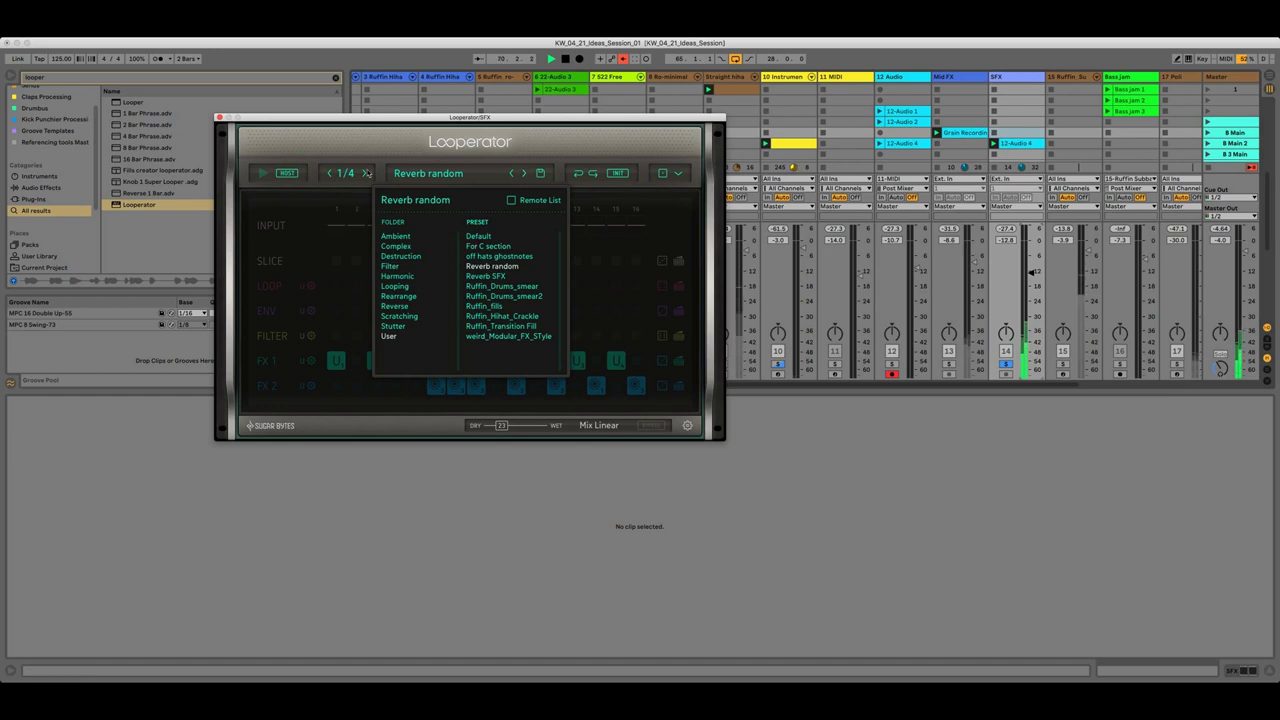
{"action": "left_click", "coordinate": [220, 118]}
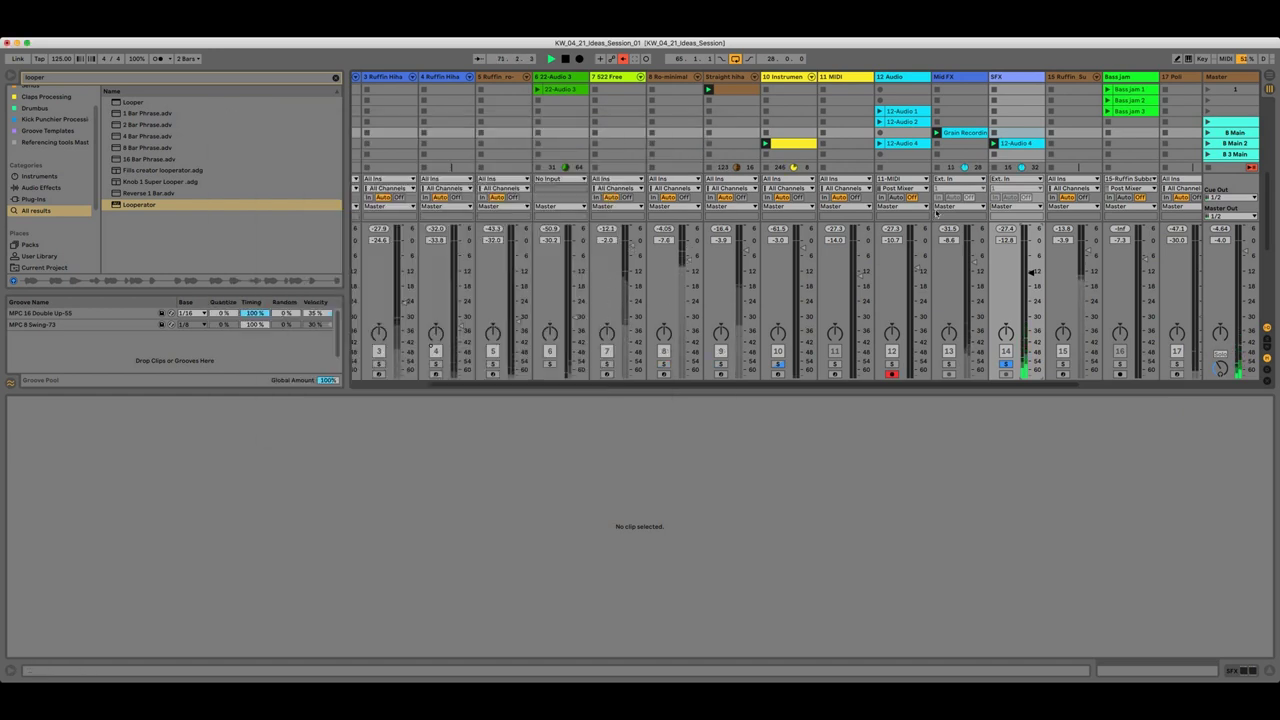
Compare the SFX track with Looperator bypassed and re-enabled, and unsolo the track
{"action": "double_click", "coordinate": [1008, 78]}
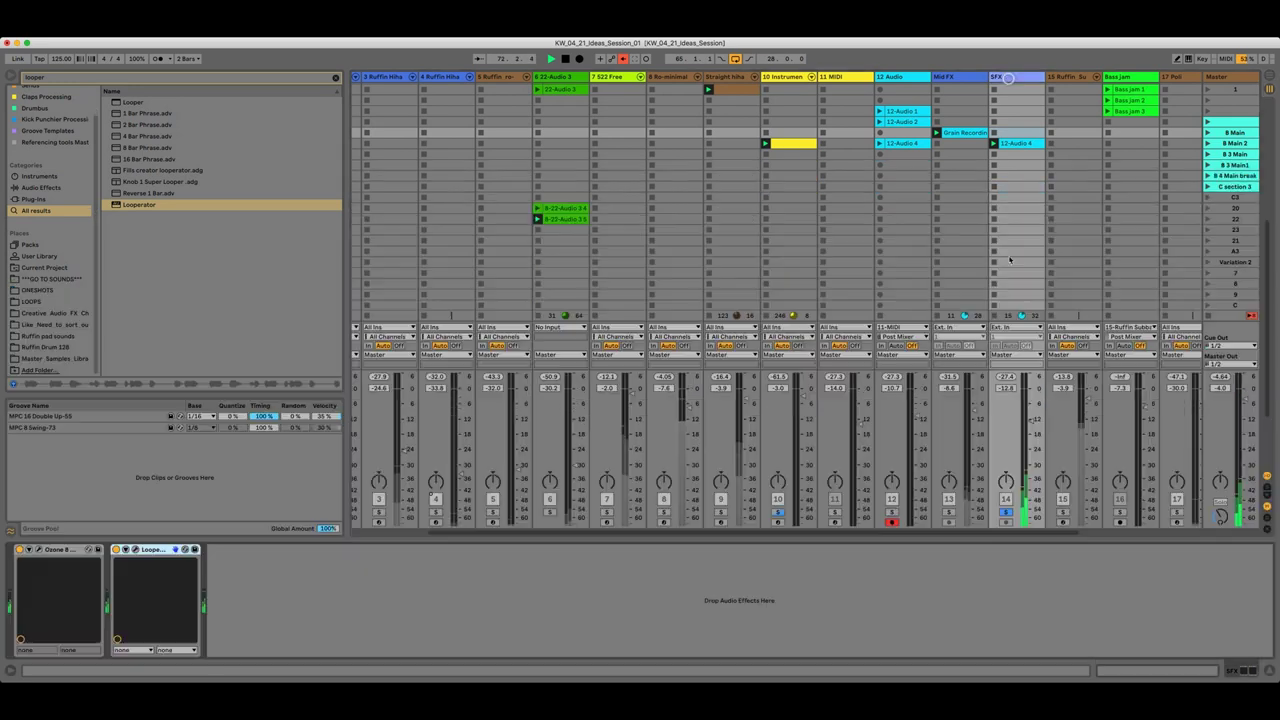
{"action": "left_click", "coordinate": [117, 550]}
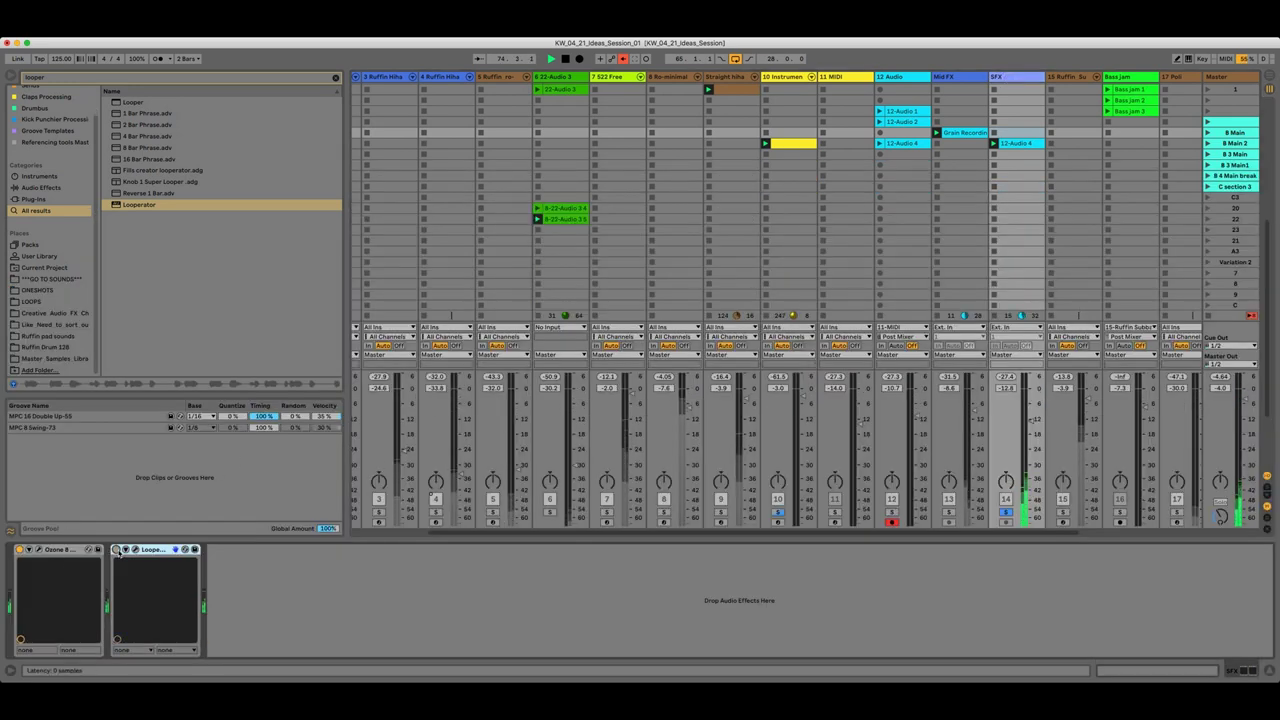
{"action": "left_click", "coordinate": [117, 550]}
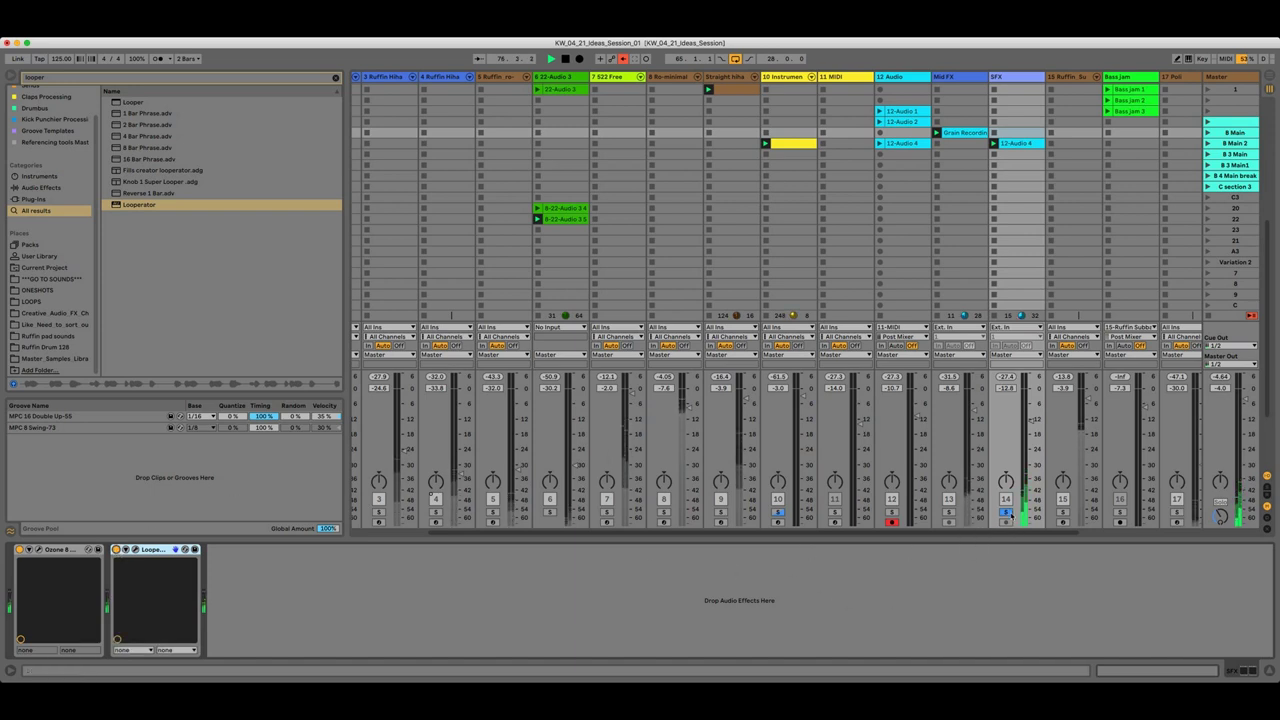
{"action": "left_click", "coordinate": [1008, 513]}
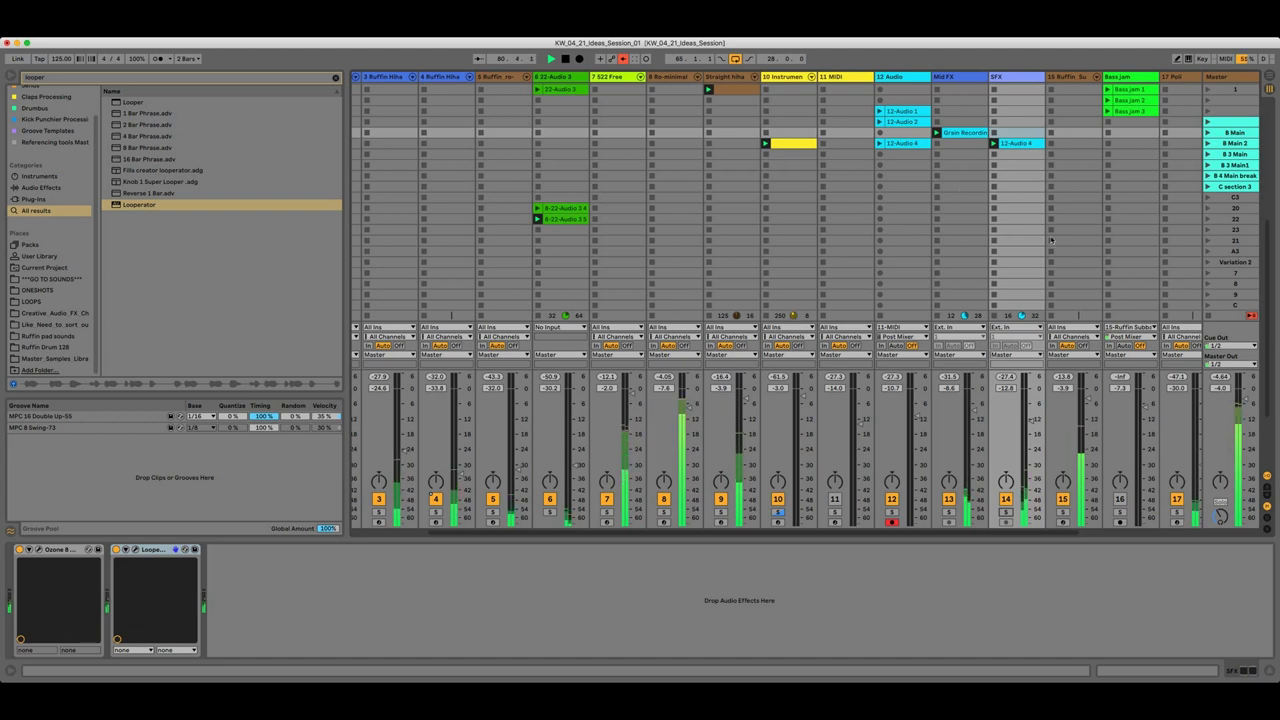
Transpose the Grain Recording clip on the Mid FX track down to -21 st
{"action": "scroll", "coordinate": [1051, 240], "scroll_direction": "right", "scroll_amount": 2}
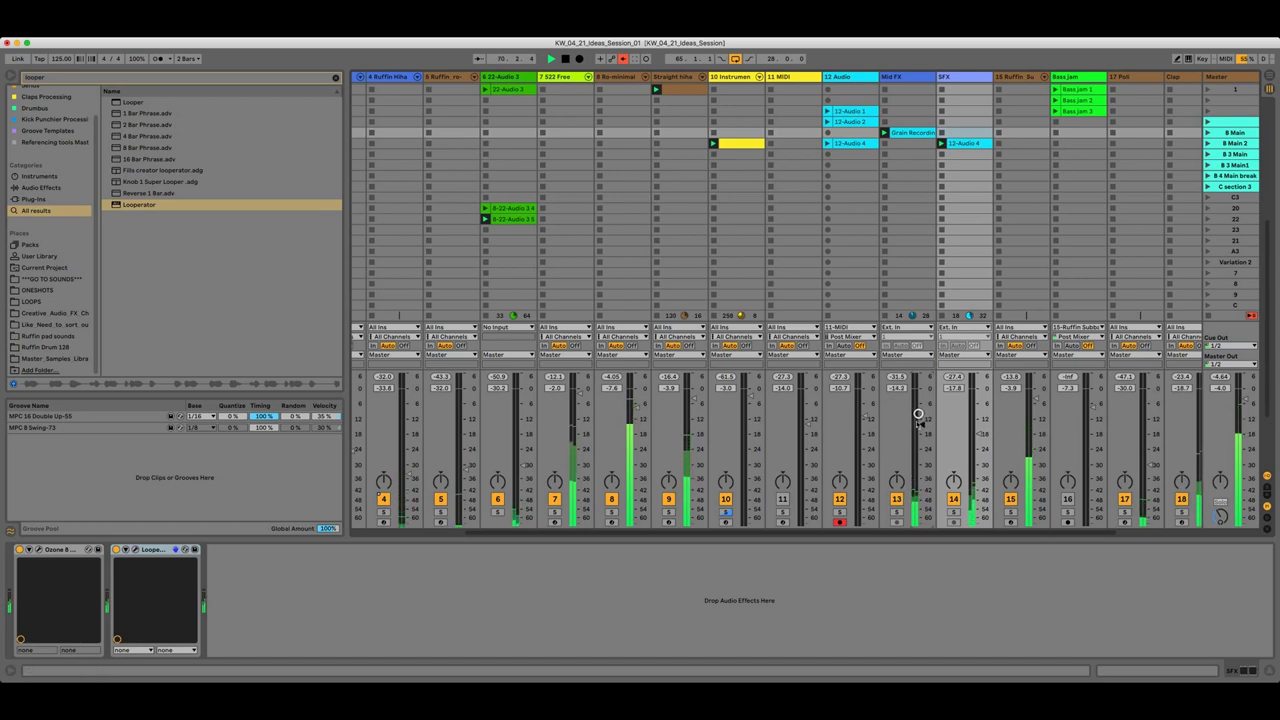
{"action": "left_click", "coordinate": [910, 132]}
{"action": "double_click", "coordinate": [910, 132]}
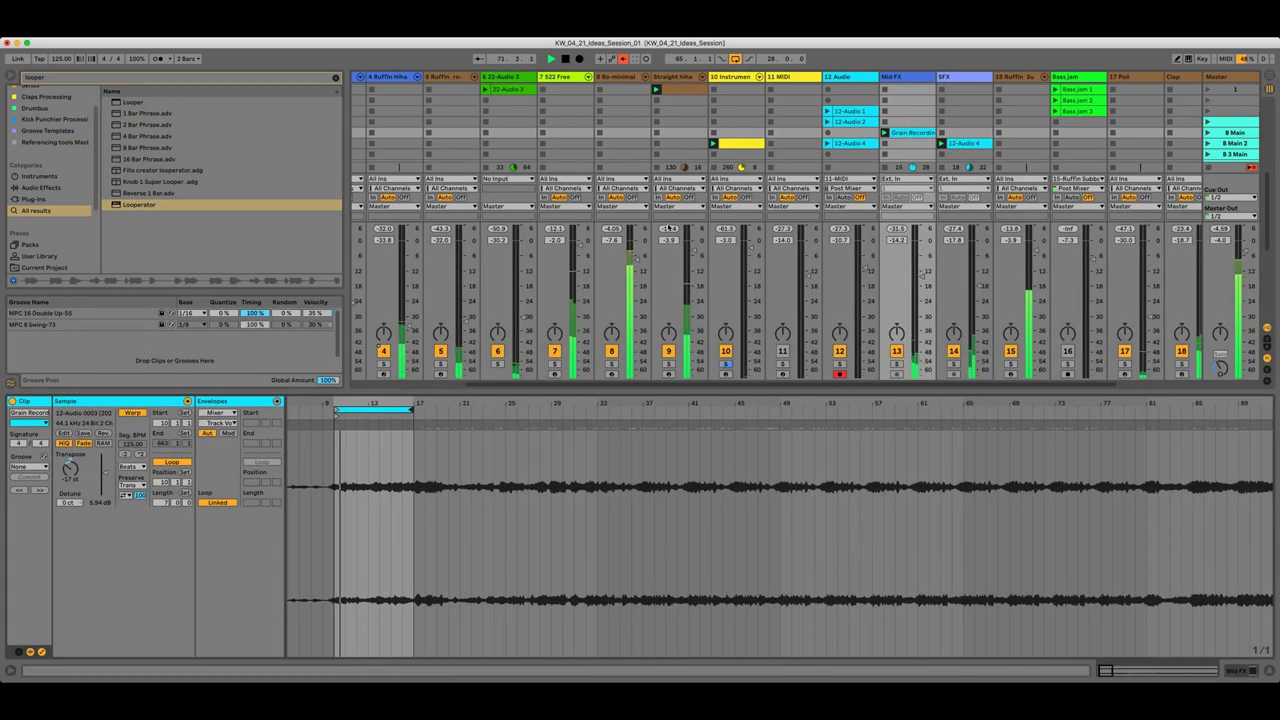
{"action": "left_click_drag", "start_coordinate": [71, 469], "coordinate": [71, 468]}
{"action": "left_click", "coordinate": [909, 134]}
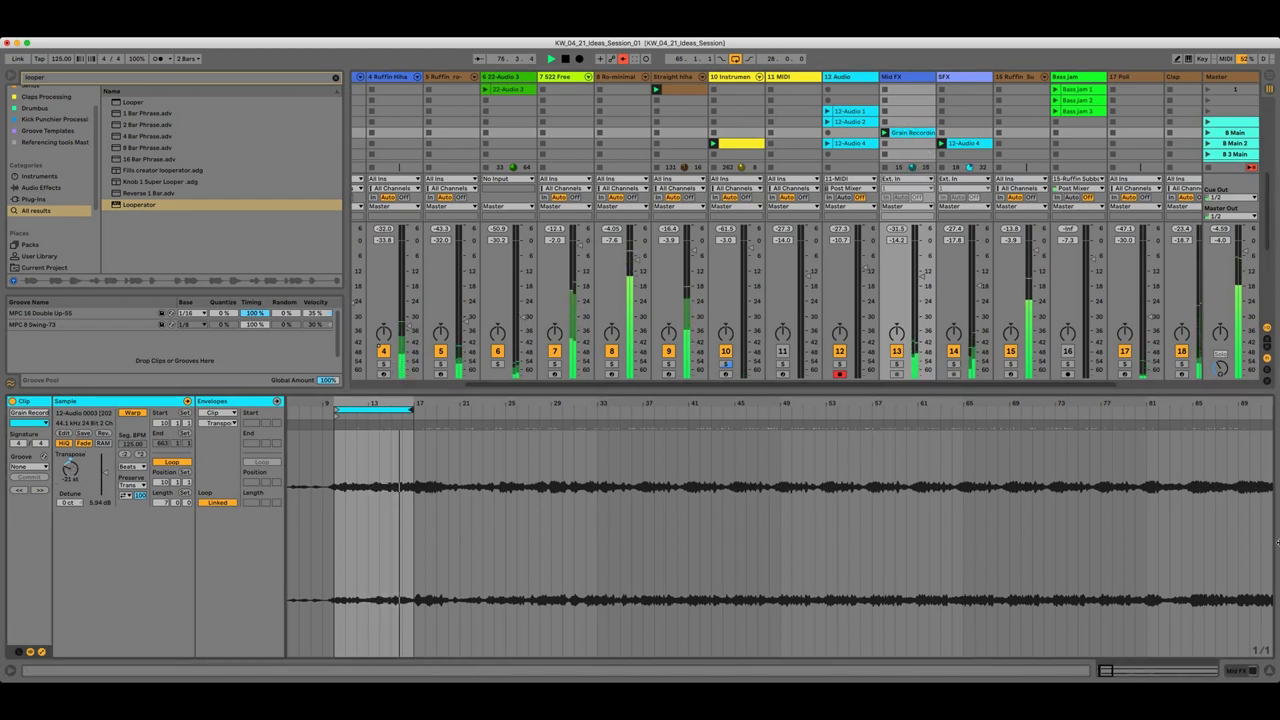
Solo the Mid FX track and lower the lowpass cutoff in its Ozone 8 Equalizer to 962 Hz
{"action": "left_click", "coordinate": [1247, 673]}
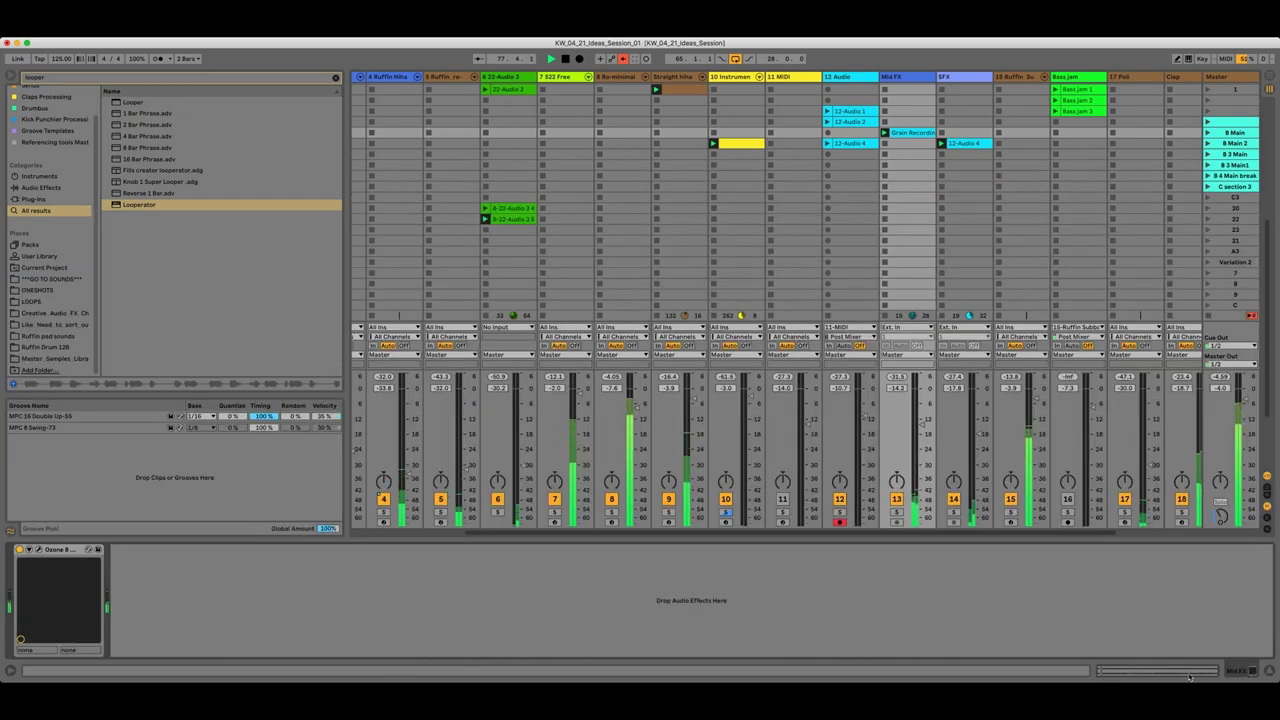
{"action": "left_click", "coordinate": [1192, 676]}
{"action": "left_click", "coordinate": [1228, 673]}
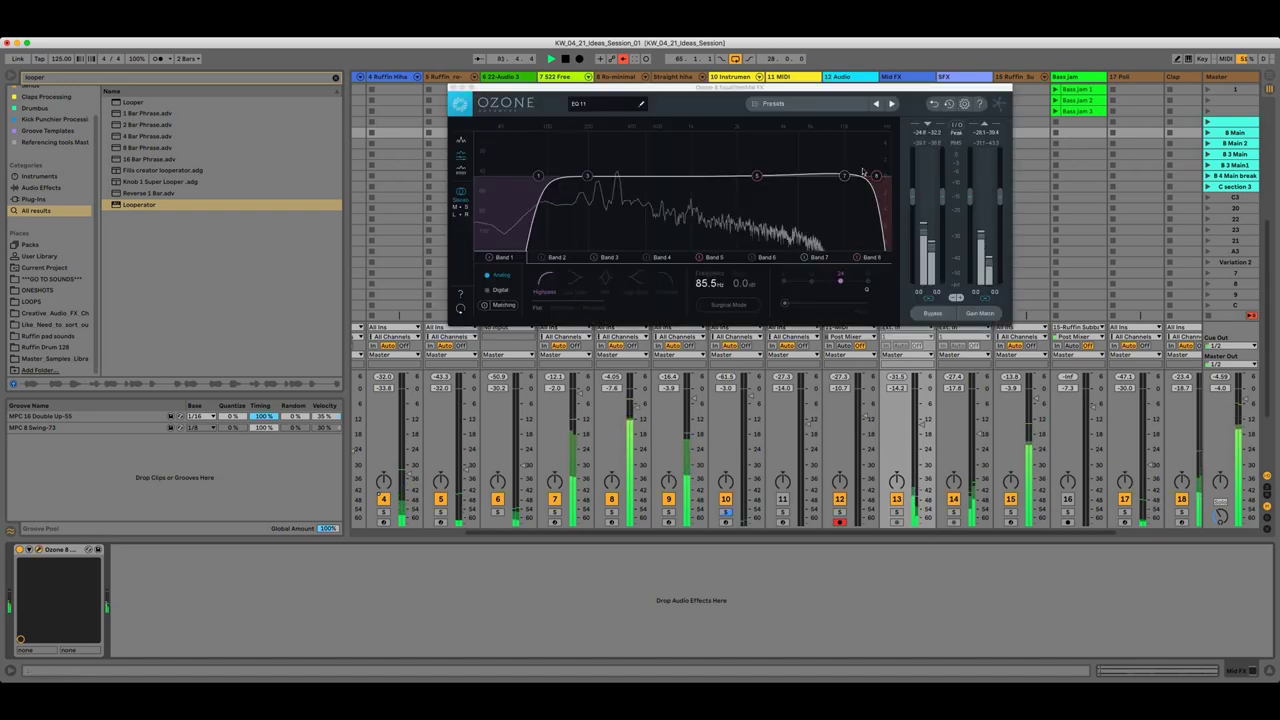
{"action": "left_click_drag", "start_coordinate": [881, 177], "coordinate": [717, 177]}
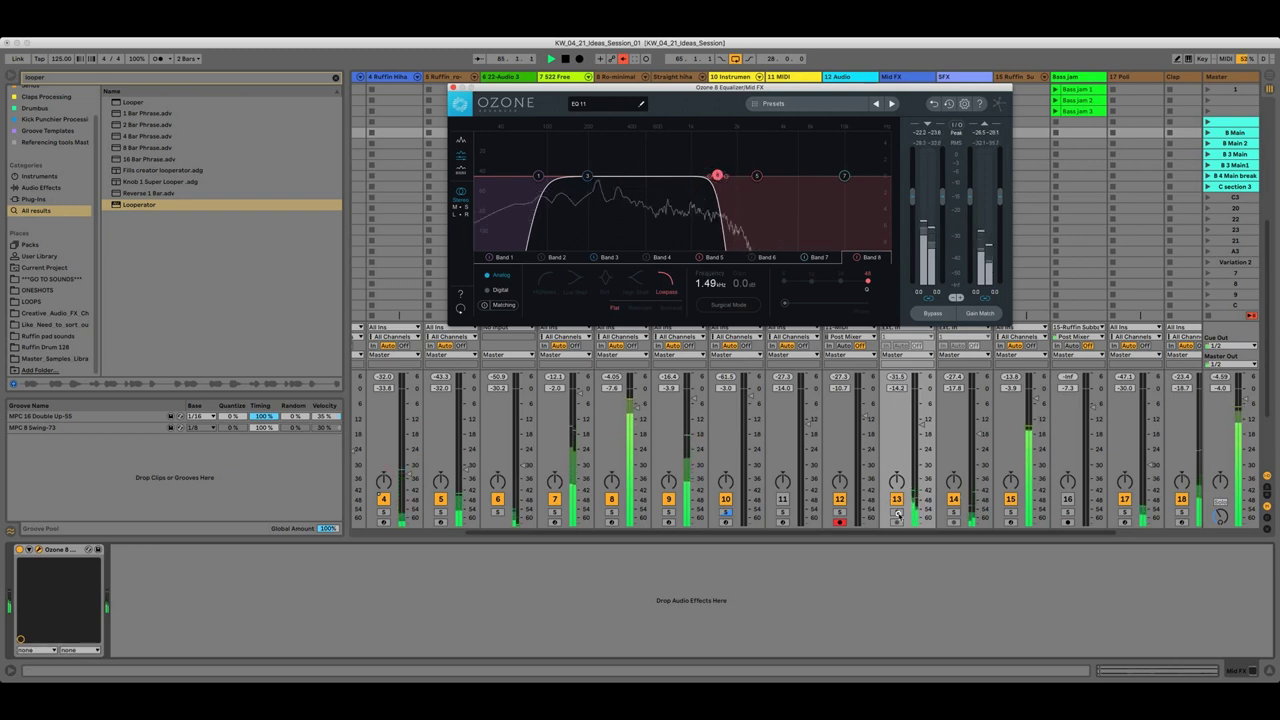
{"action": "left_click", "coordinate": [897, 512]}
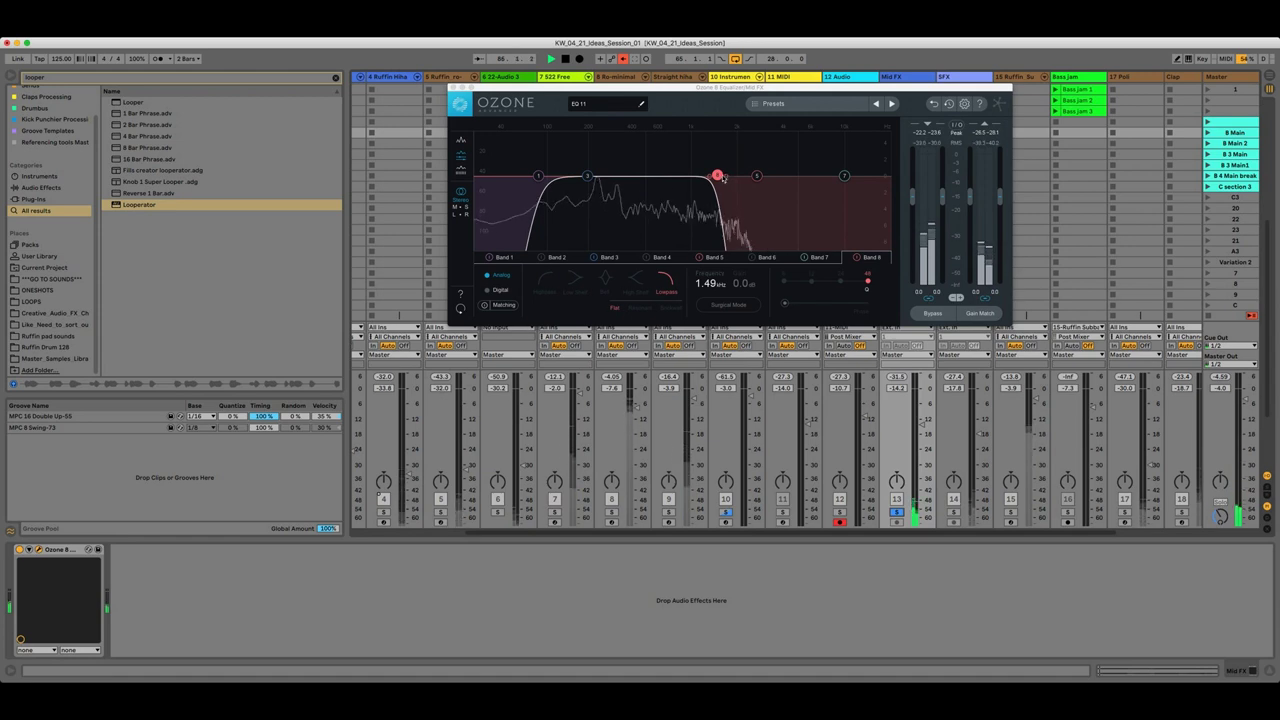
{"action": "left_click_drag", "start_coordinate": [720, 177], "coordinate": [712, 177]}
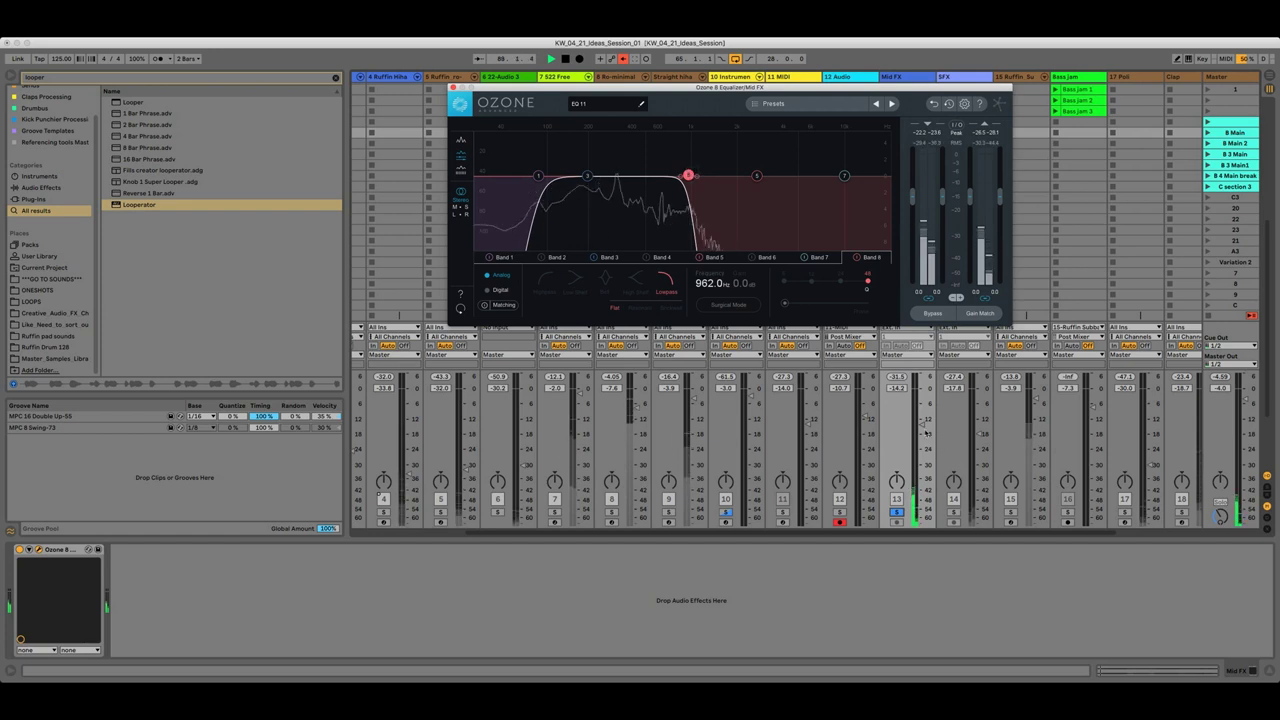
Raise the Mid FX track's volume to about -9.3 dB and close the Ozone equalizer window
{"action": "left_click_drag", "start_coordinate": [921, 427], "coordinate": [918, 423]}
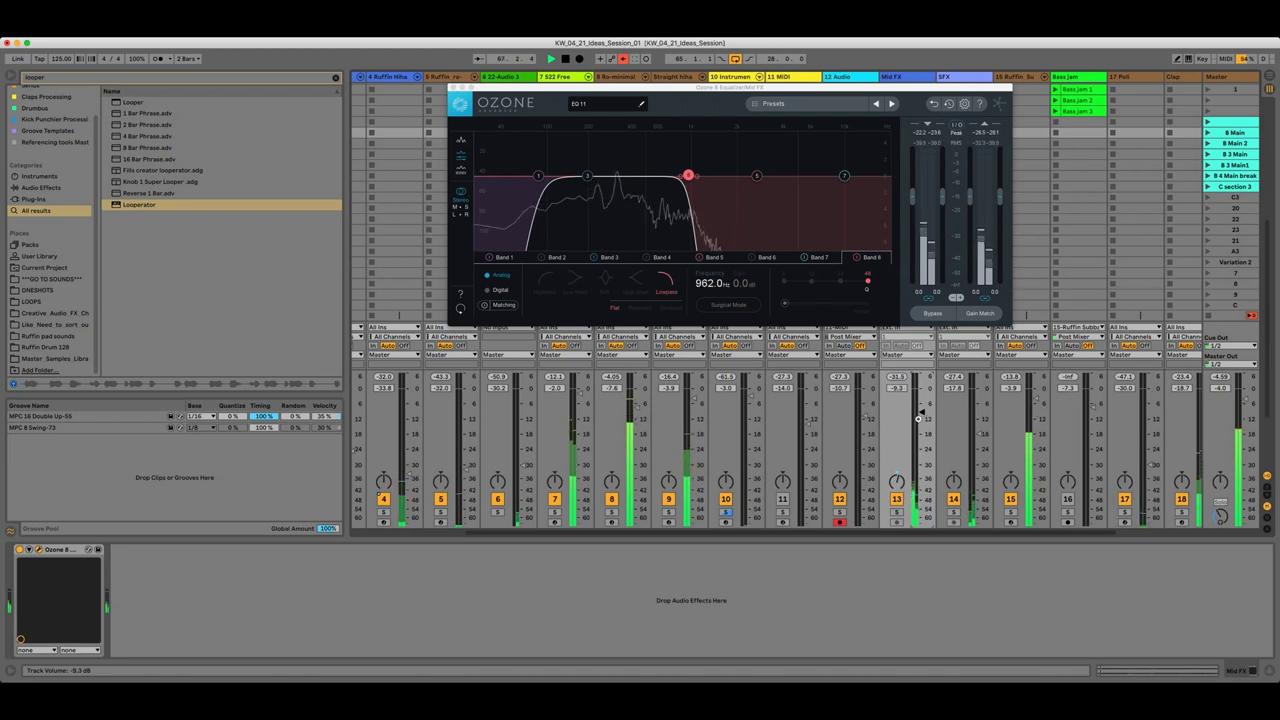
{"action": "left_click", "coordinate": [452, 88]}
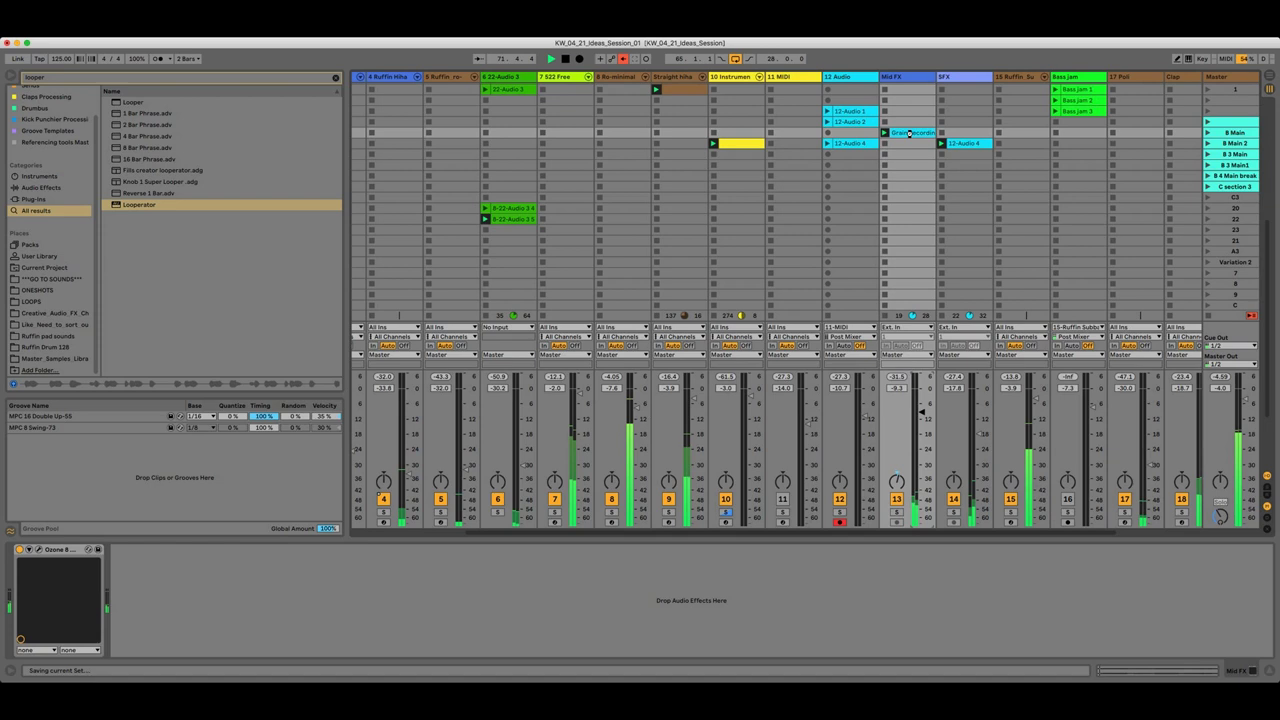
Copy the Grain Recording clip from the Mid FX track back into the empty slot above 12-Audio 4 on track 12
{"action": "left_click", "coordinate": [847, 145]}
{"action": "double_click", "coordinate": [847, 145]}
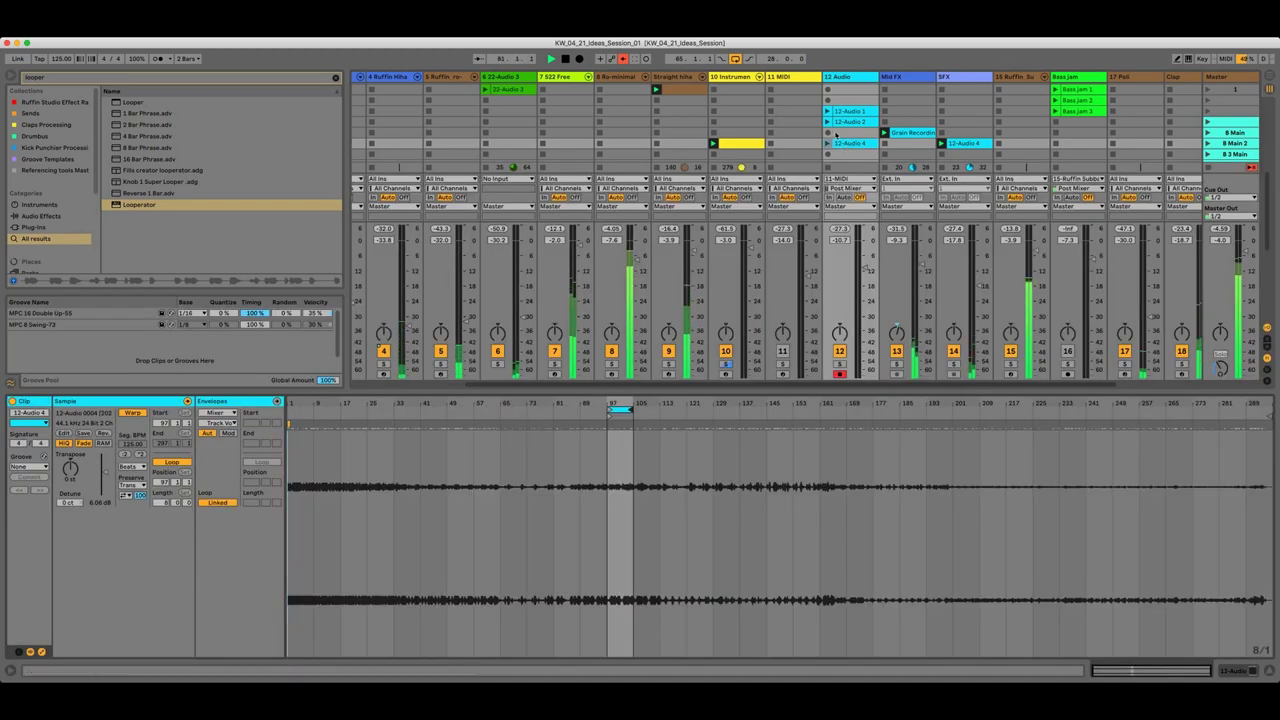
{"action": "left_click", "coordinate": [912, 133]}
{"action": "left_click_drag", "start_coordinate": [912, 133], "coordinate": [860, 133]}
{"action": "left_click", "coordinate": [918, 133]}
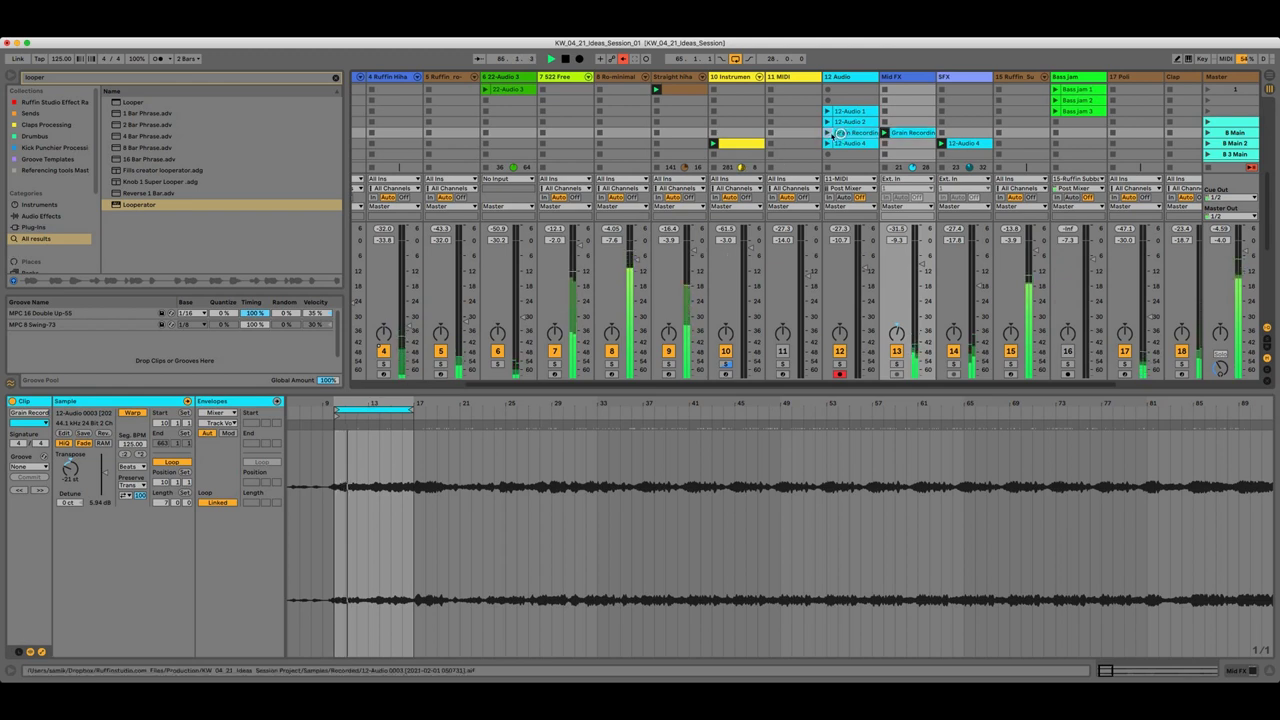
Launch the copied Grain Recording clip on track 12 and transpose it to -17 st
{"action": "left_click", "coordinate": [840, 132]}
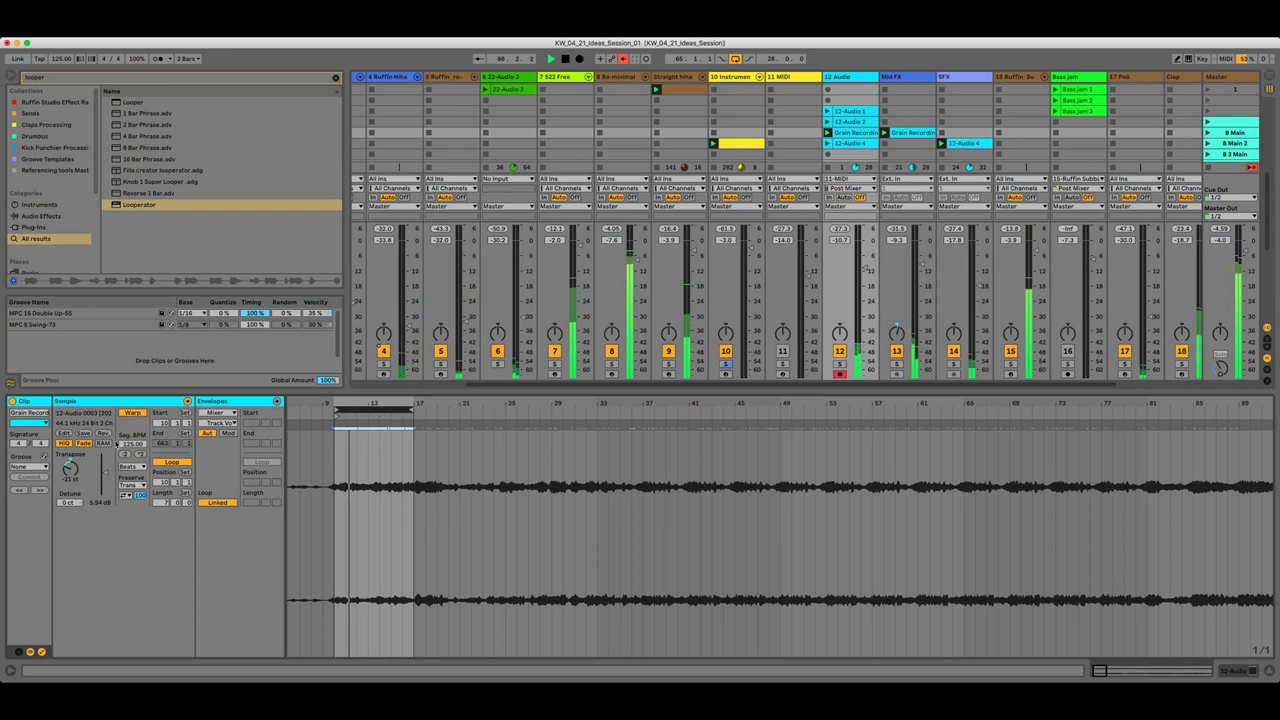
{"action": "left_click_drag", "start_coordinate": [67, 472], "coordinate": [67, 467]}
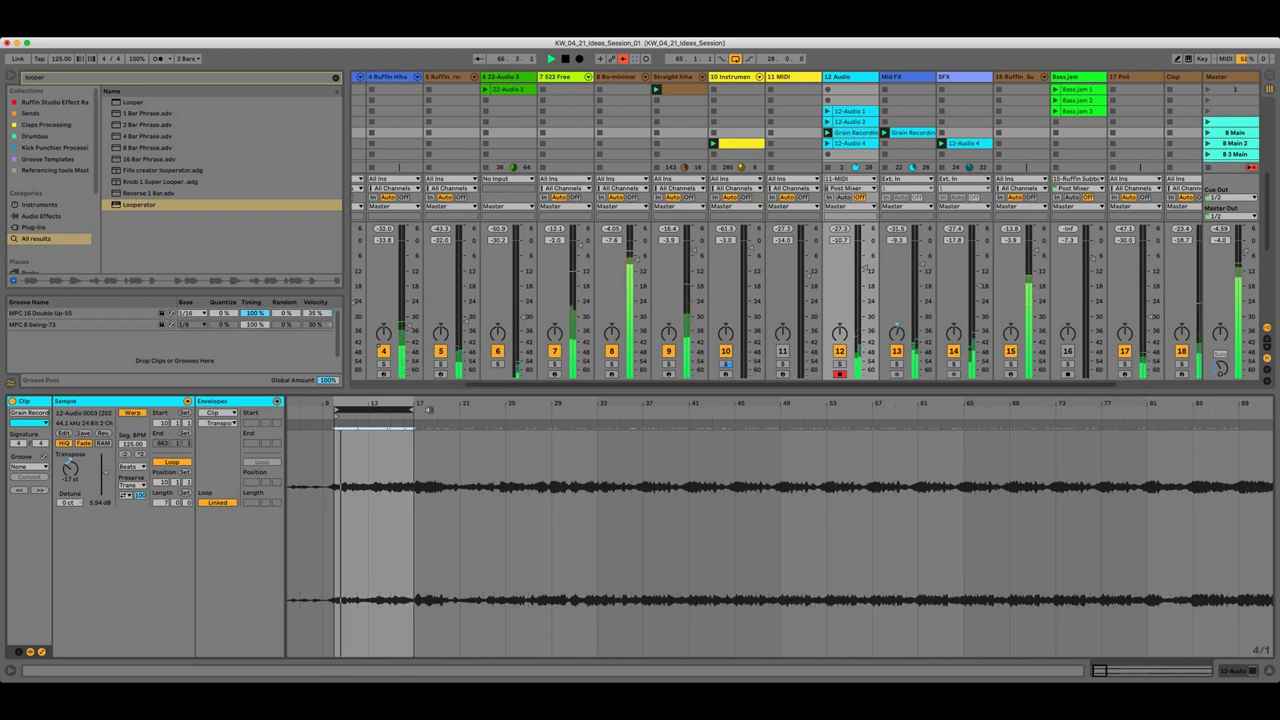
Set the loop length of track 12's Grain Recording clip to 8 bars and move the loop to start at bar 17
{"action": "left_click_drag", "start_coordinate": [407, 410], "coordinate": [453, 410]}
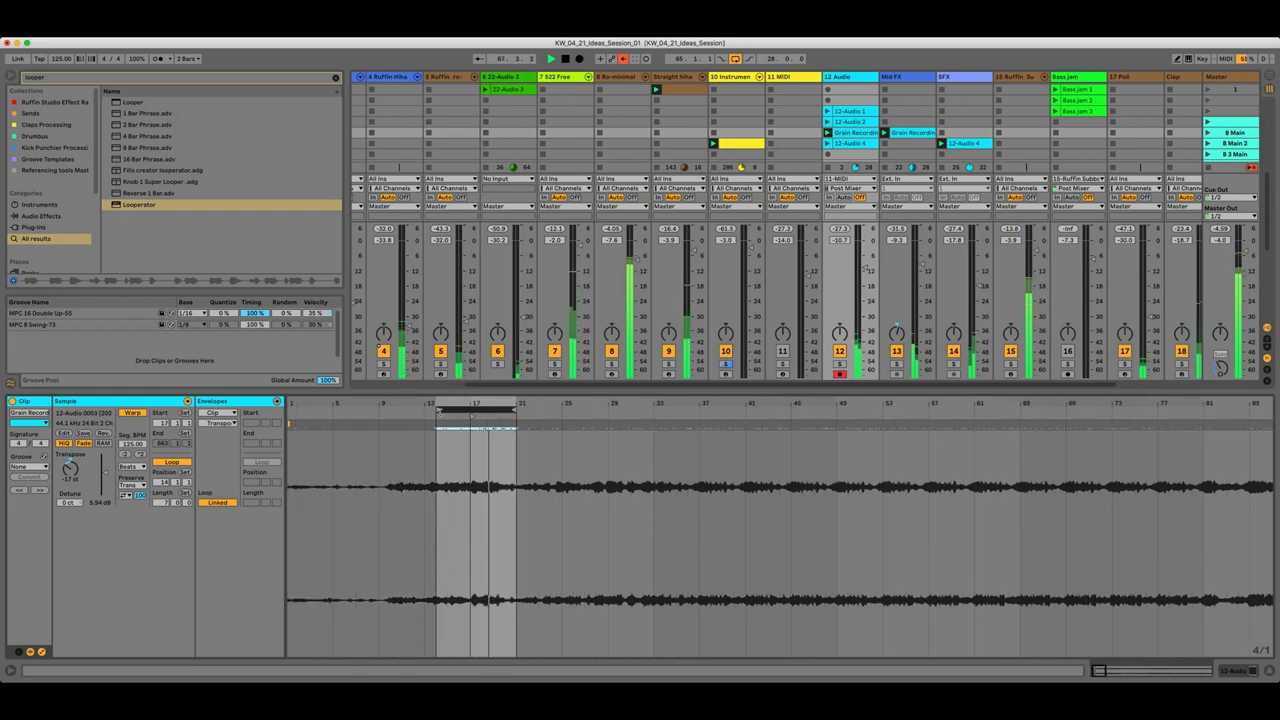
{"action": "left_click", "coordinate": [163, 503]}
{"action": "type", "text": "8"}
{"action": "key", "text": "Return"}
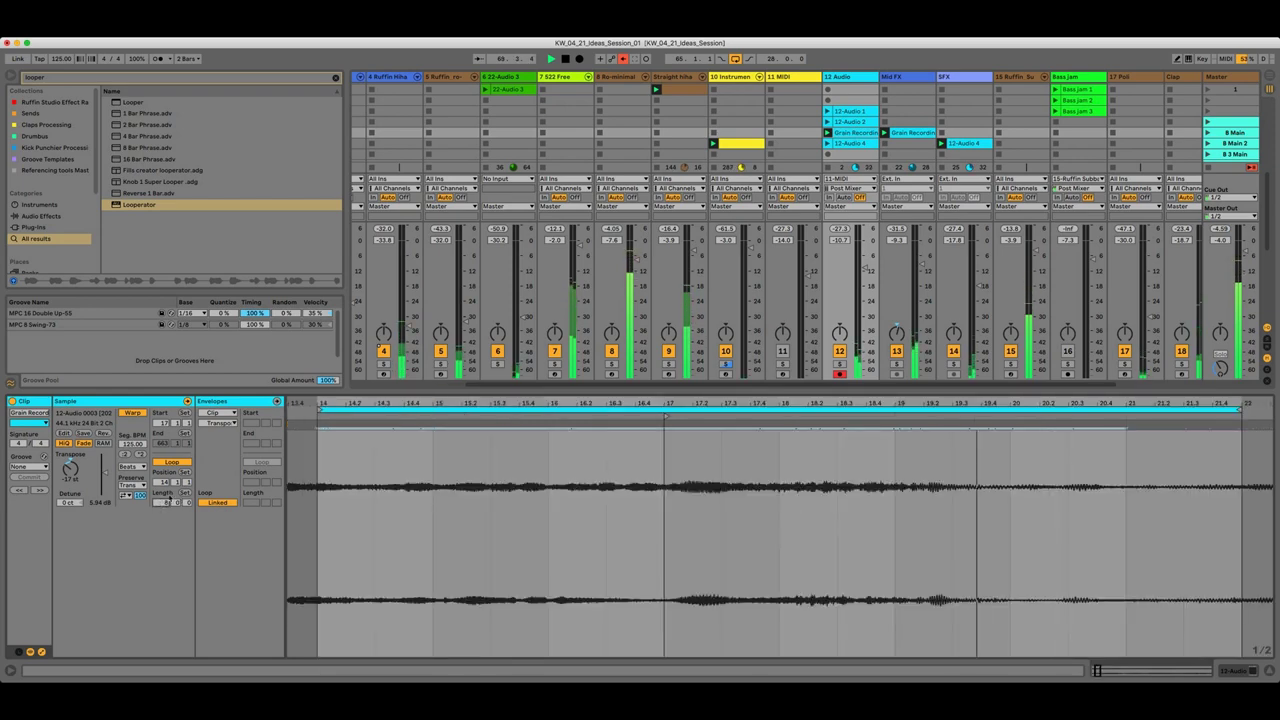
{"action": "mouse_move", "coordinate": [424, 428]}
{"action": "left_mouse_down"}
{"action": "mouse_move", "coordinate": [424, 345]}
{"action": "mouse_move", "coordinate": [421, 403]}
{"action": "mouse_move", "coordinate": [440, 405]}
{"action": "mouse_move", "coordinate": [423, 404]}
{"action": "left_mouse_up"}
{"action": "left_click_drag", "start_coordinate": [341, 409], "coordinate": [359, 409]}
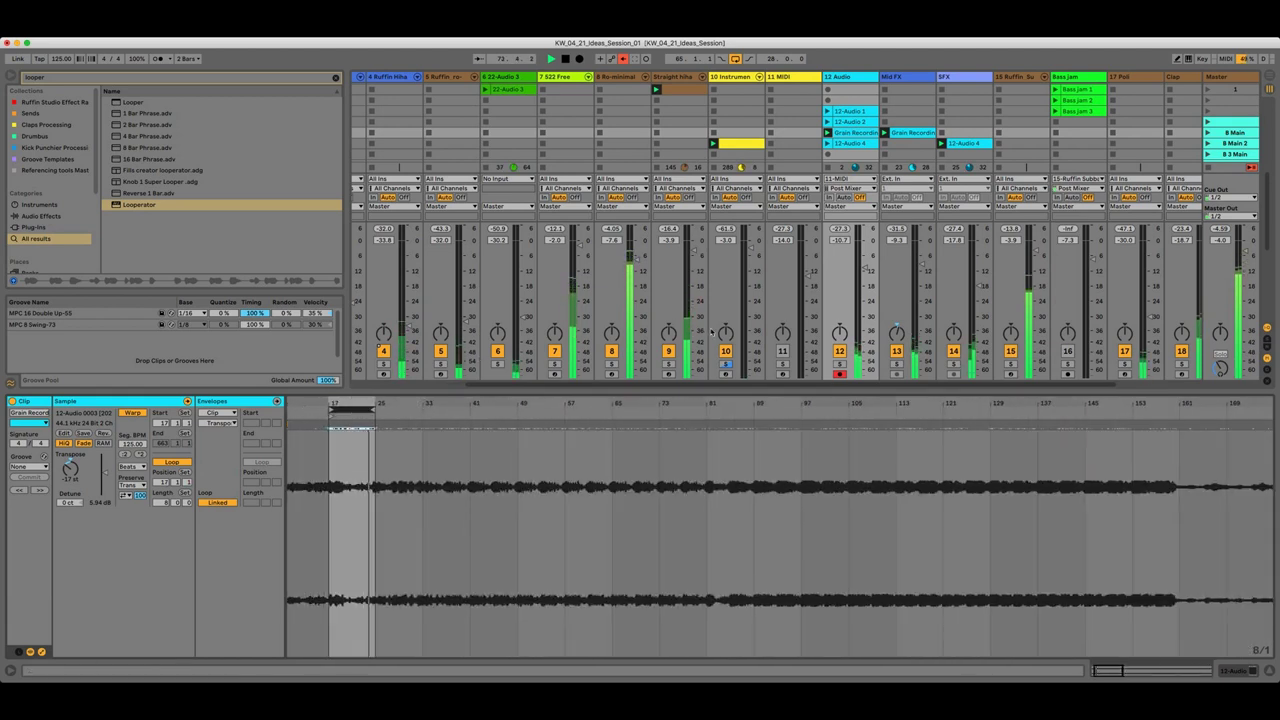
Raise track 12's volume to about -4.5 dB and transpose its Grain Recording clip to -12 st
{"action": "left_click_drag", "start_coordinate": [867, 268], "coordinate": [866, 262]}
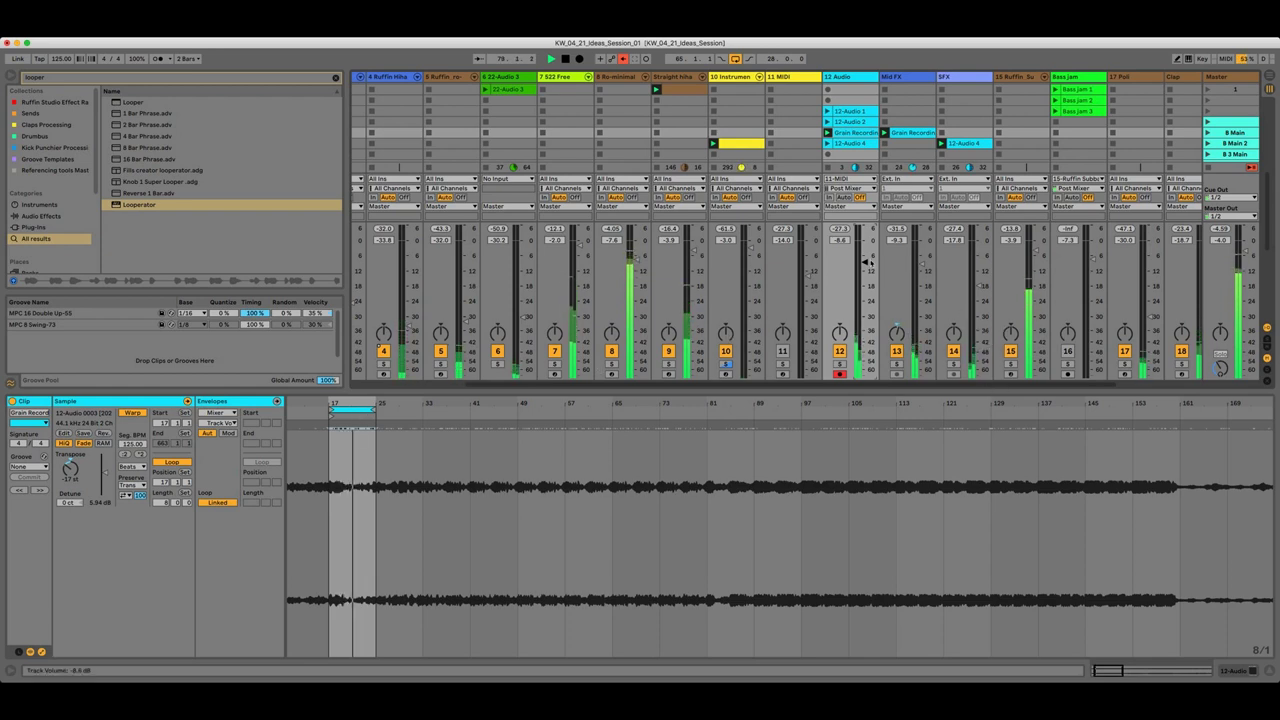
{"action": "left_click_drag", "start_coordinate": [866, 262], "coordinate": [860, 251]}
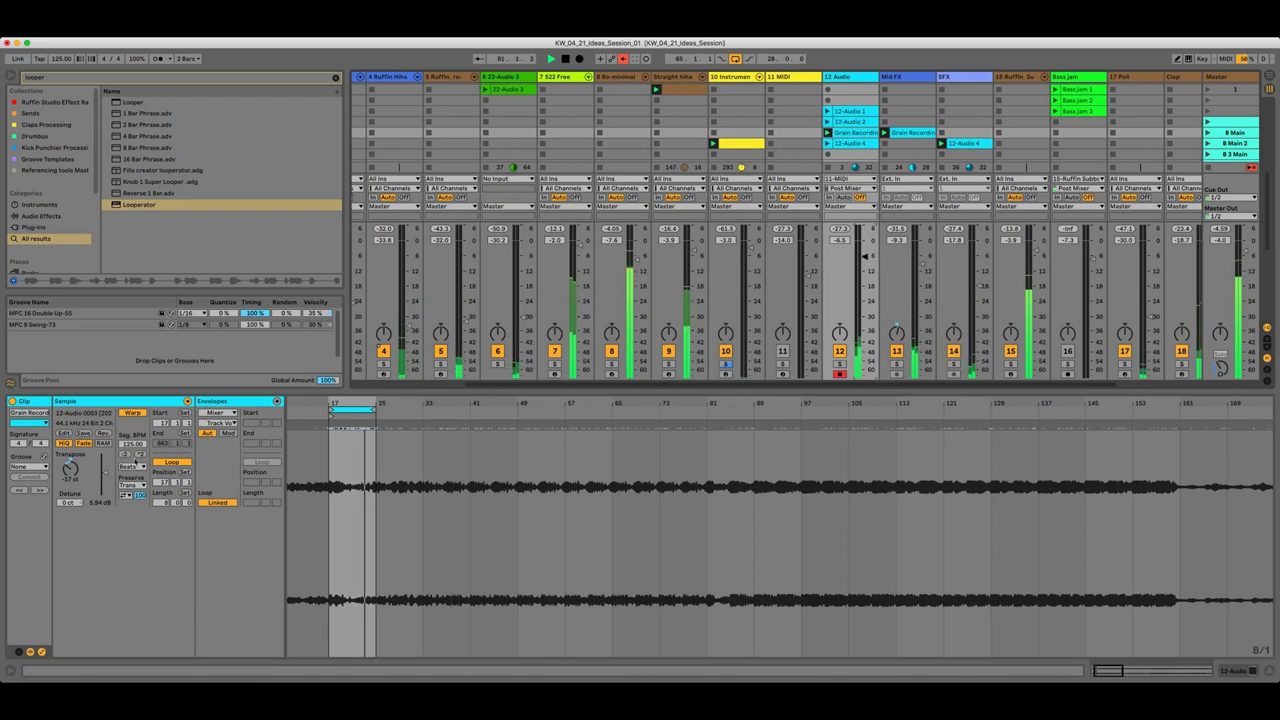
{"action": "left_click_drag", "start_coordinate": [70, 471], "coordinate": [68, 468]}
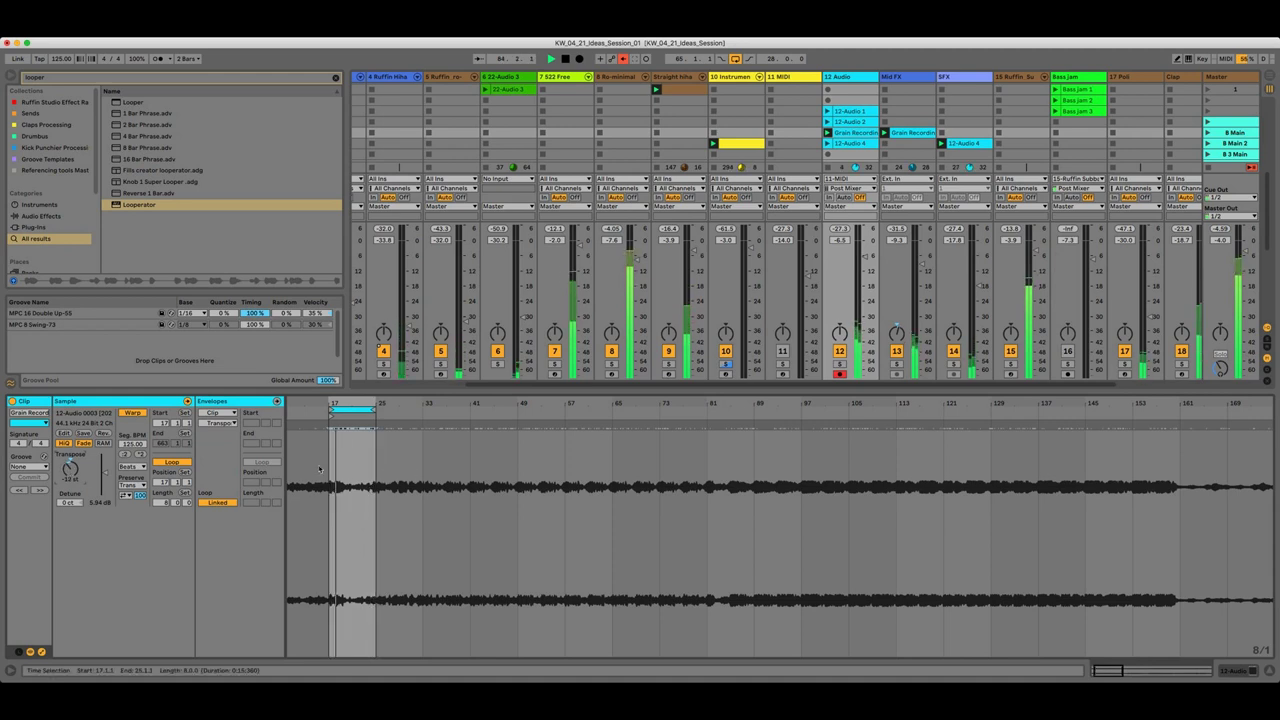
Shift the clip's 8-bar loop on to bar 33, transposed at -11 st, and raise the clip gain to 7.63 dB
{"action": "left_click", "coordinate": [361, 410]}
{"action": "key", "text": "Up"}
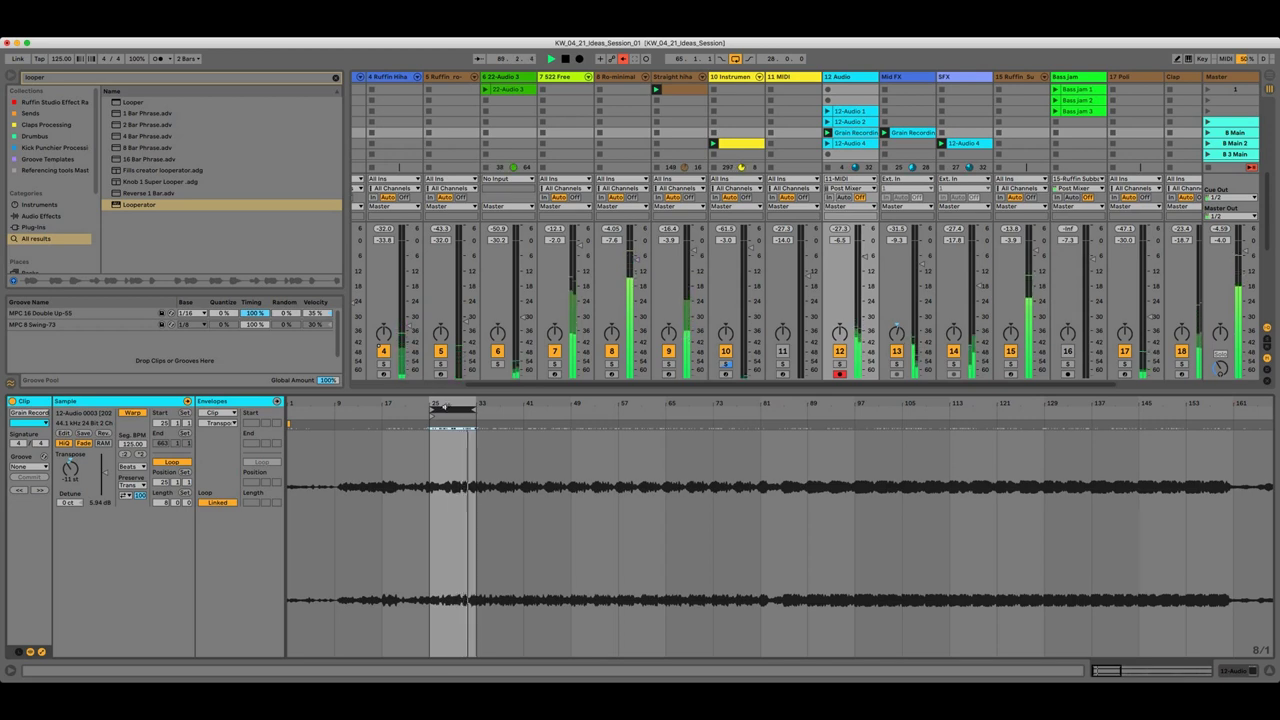
{"action": "left_click_drag", "start_coordinate": [446, 407], "coordinate": [469, 408]}
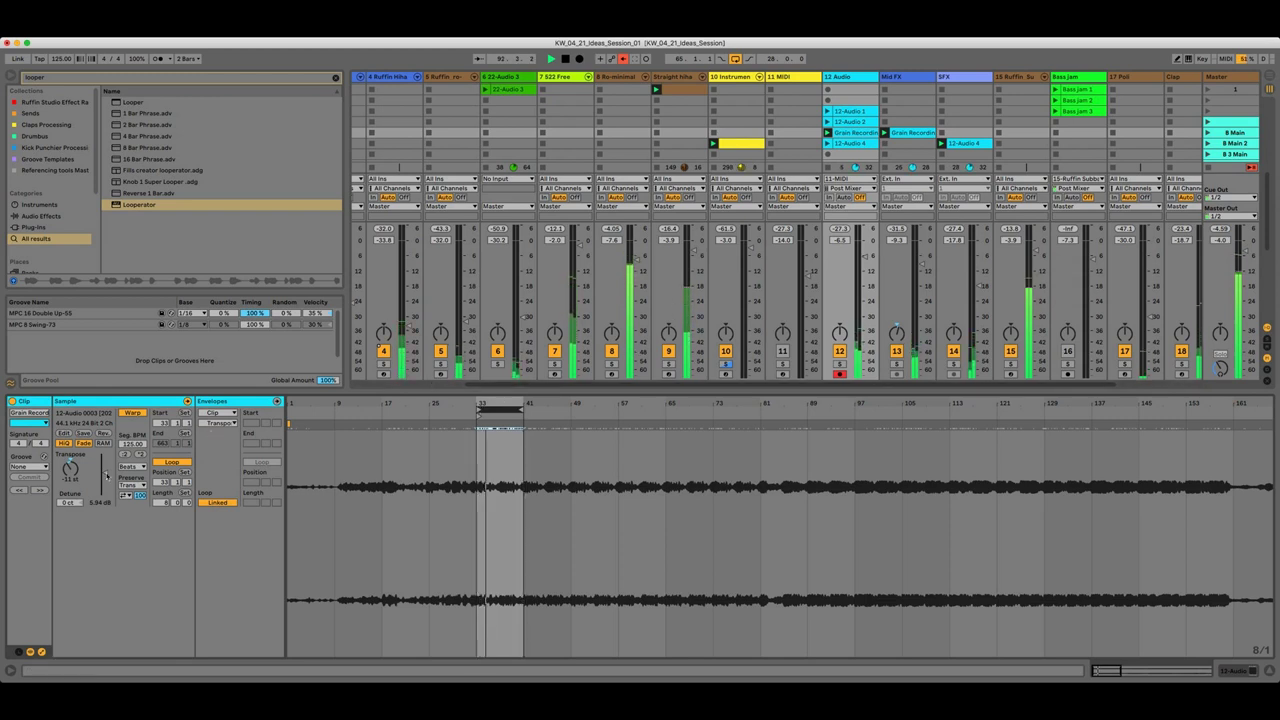
{"action": "left_click", "coordinate": [105, 472]}
{"action": "left_click_drag", "start_coordinate": [92, 472], "coordinate": [92, 469]}
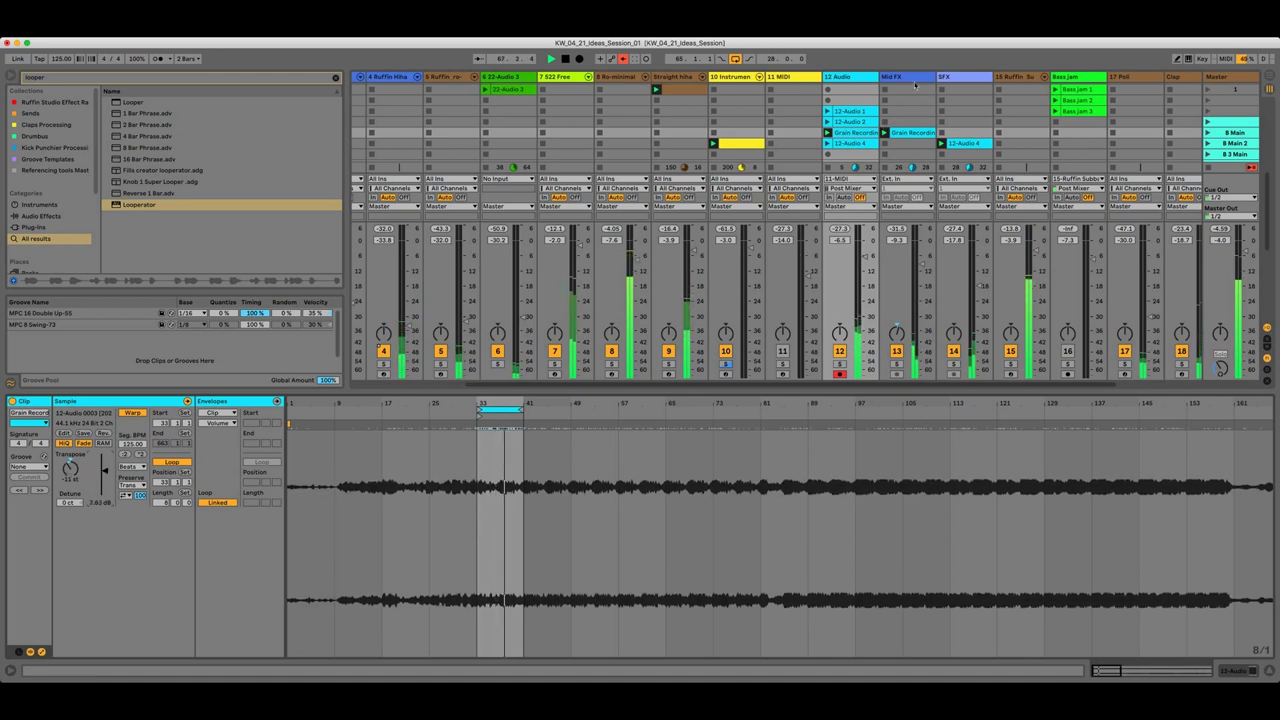
Insert an audio track after 12 Audio, copy the Grain Recording clip onto it, and lower its volume to about -29 dB
{"action": "left_click", "coordinate": [912, 80]}
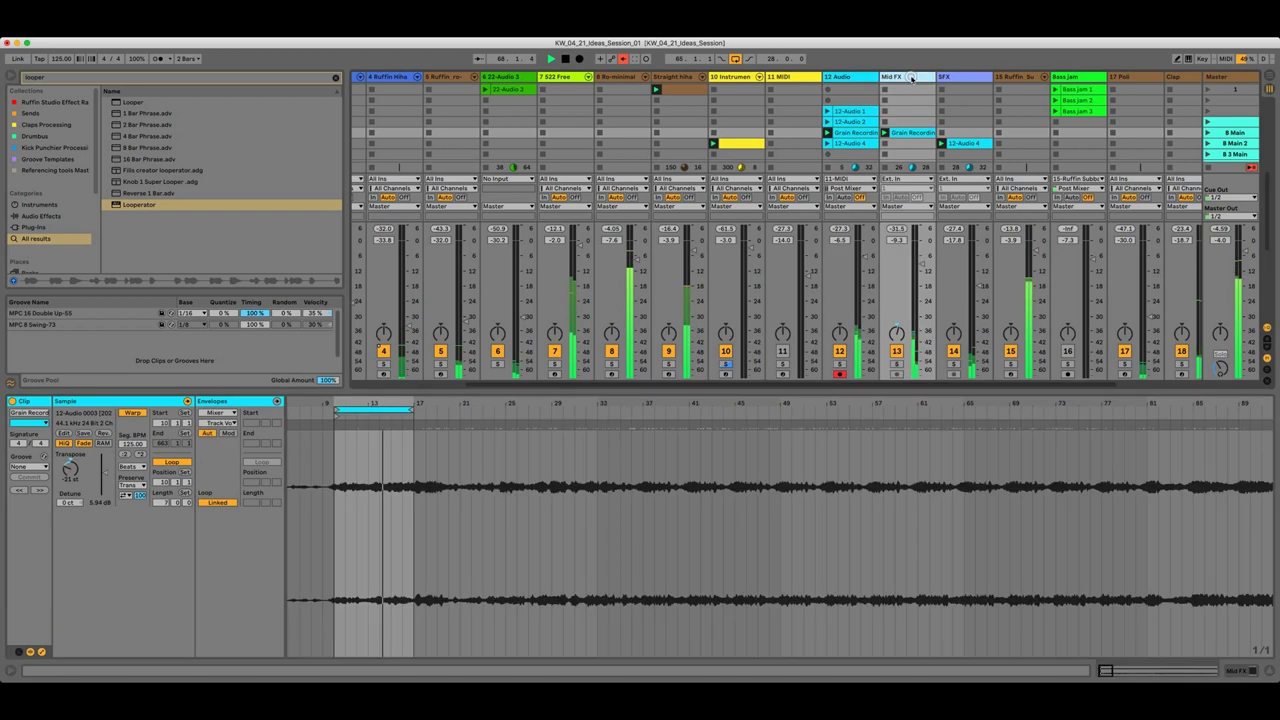
{"action": "left_click", "coordinate": [852, 82]}
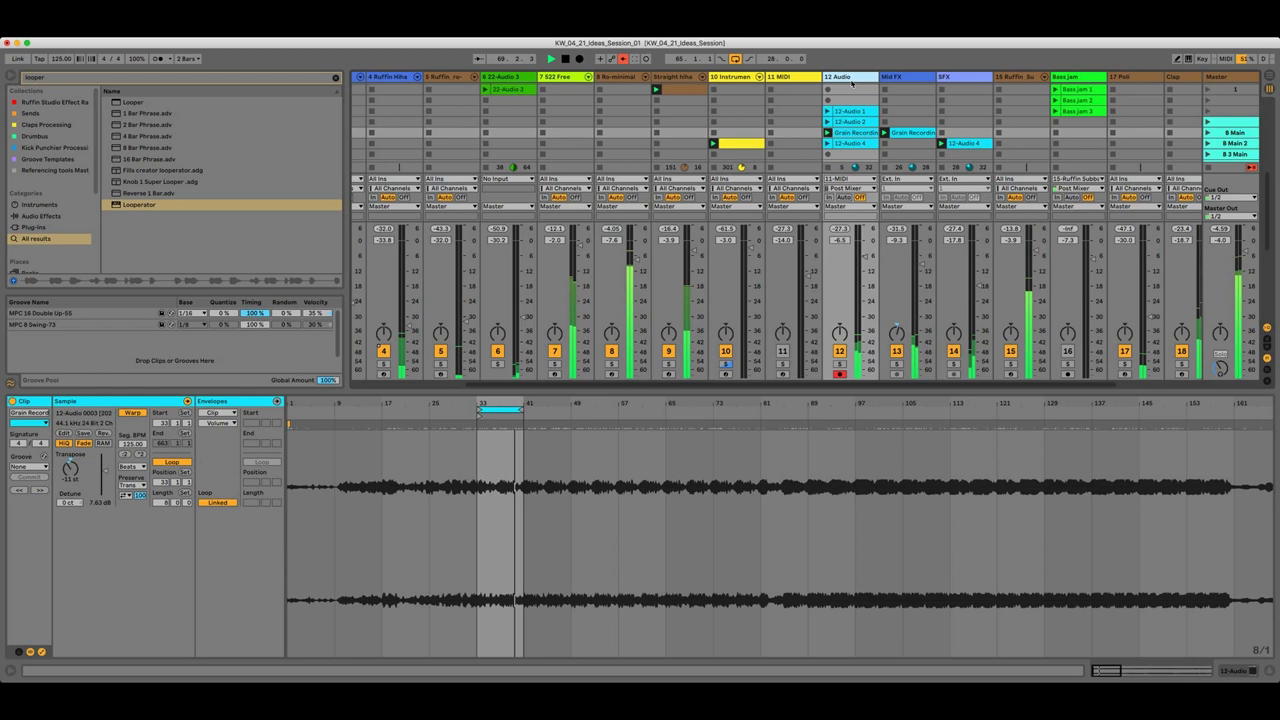
{"action": "key", "text": "super+t"}
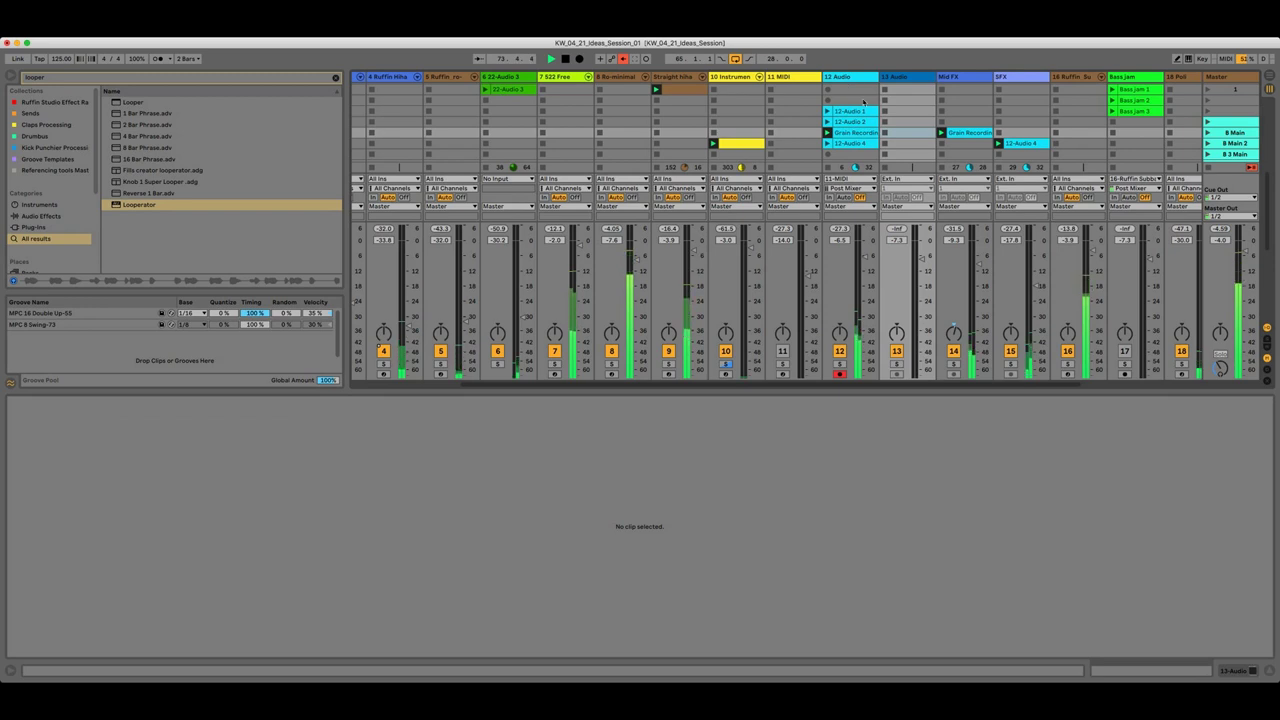
{"action": "left_click", "coordinate": [858, 132]}
{"action": "left_click_drag", "start_coordinate": [860, 132], "coordinate": [902, 133]}
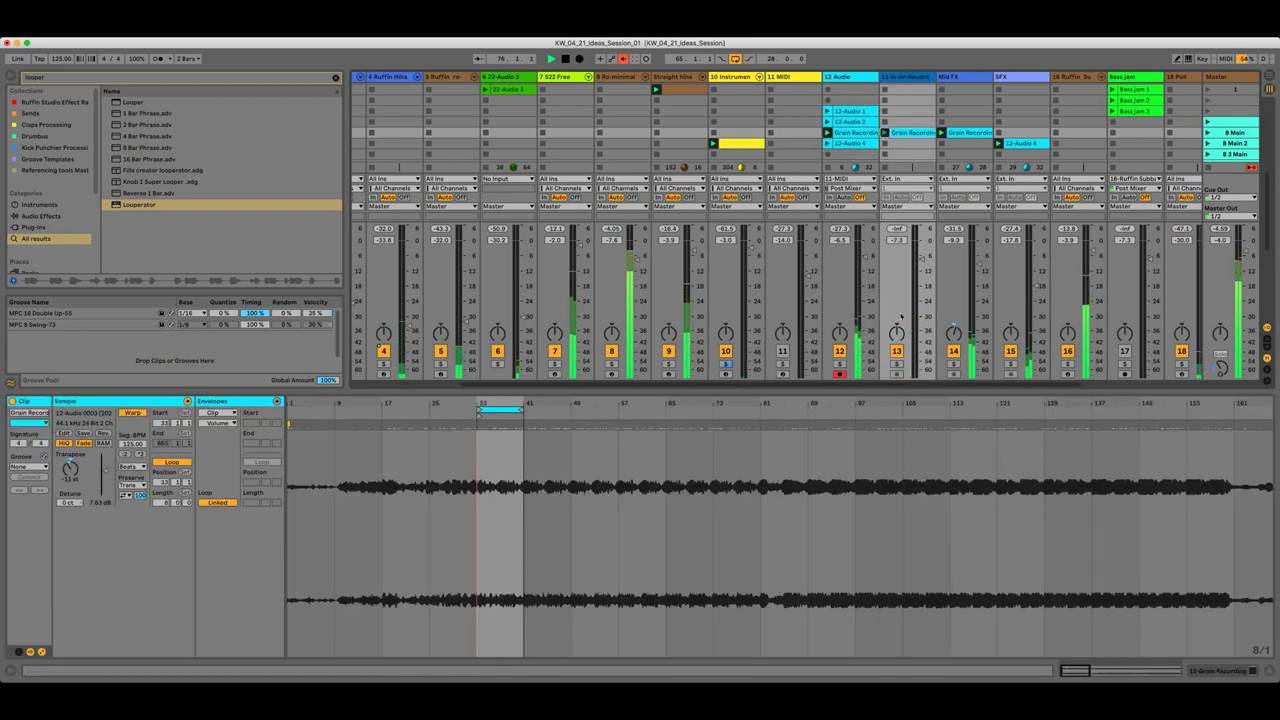
{"action": "left_click_drag", "start_coordinate": [922, 288], "coordinate": [922, 318]}
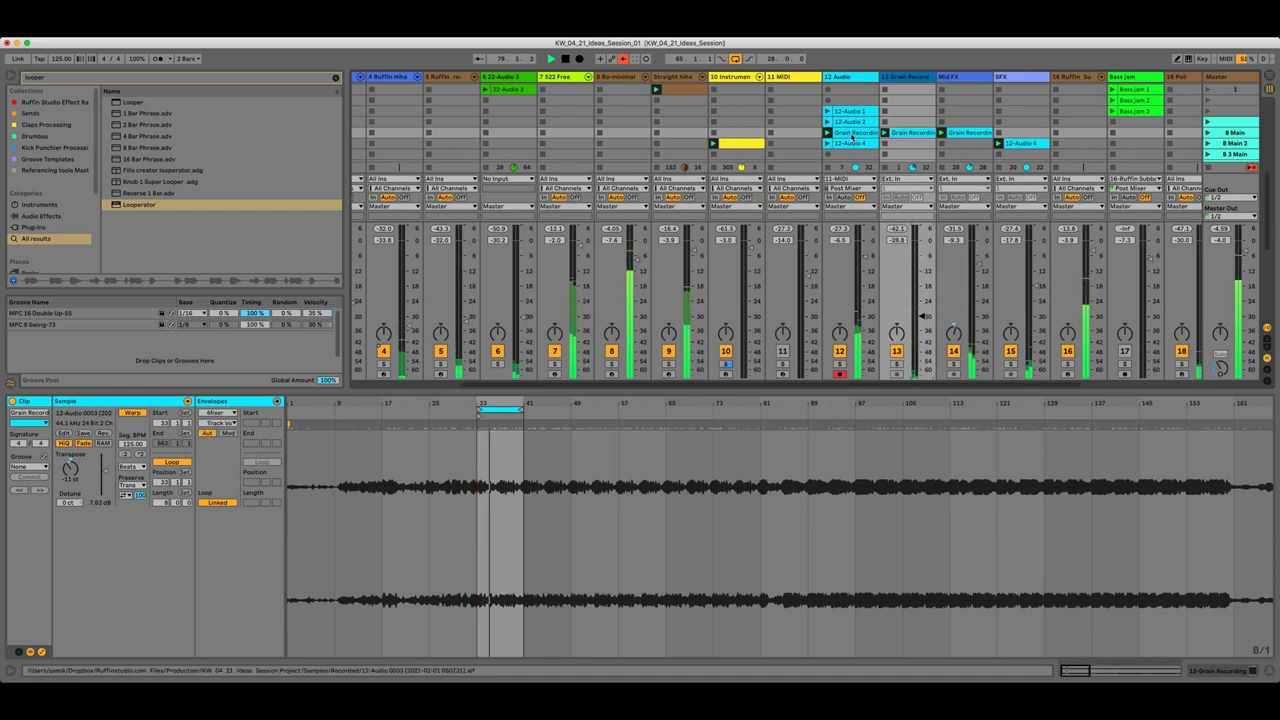
Move the loop of track 12's Grain Recording clip to bar 41 and transpose the clip to -7 st
{"action": "left_click", "coordinate": [852, 132]}
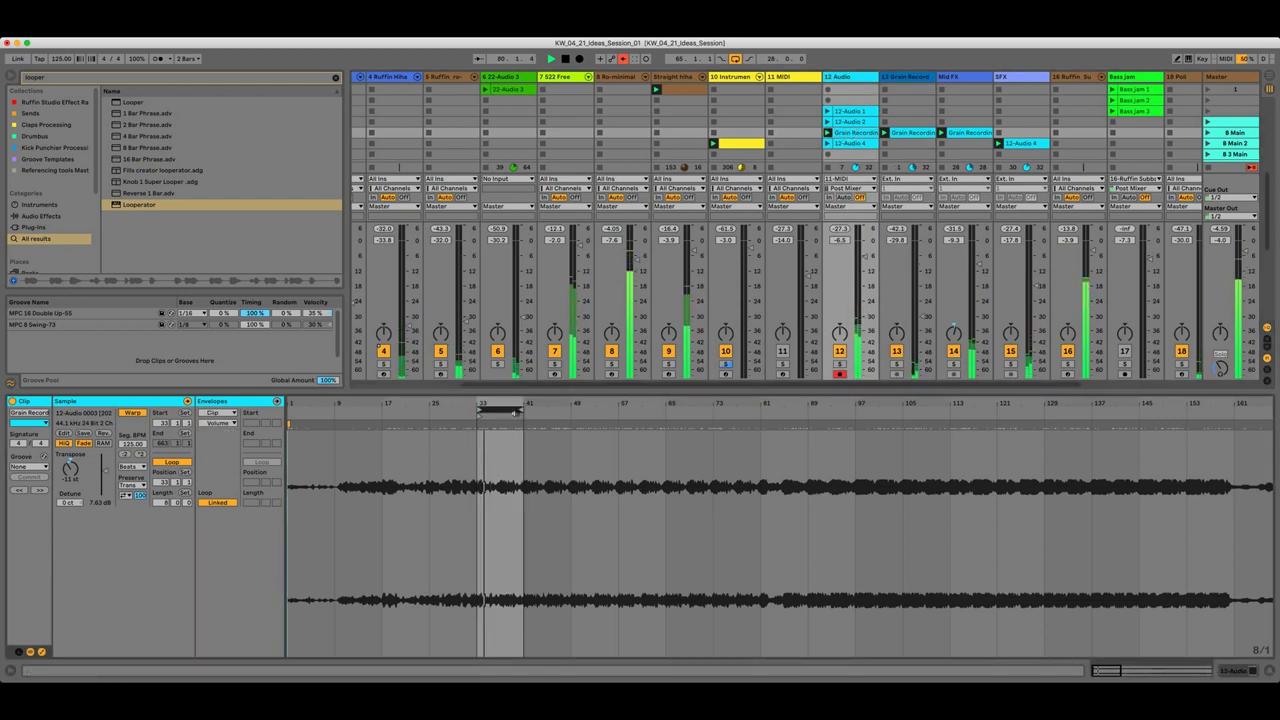
{"action": "left_click_drag", "start_coordinate": [513, 410], "coordinate": [557, 408]}
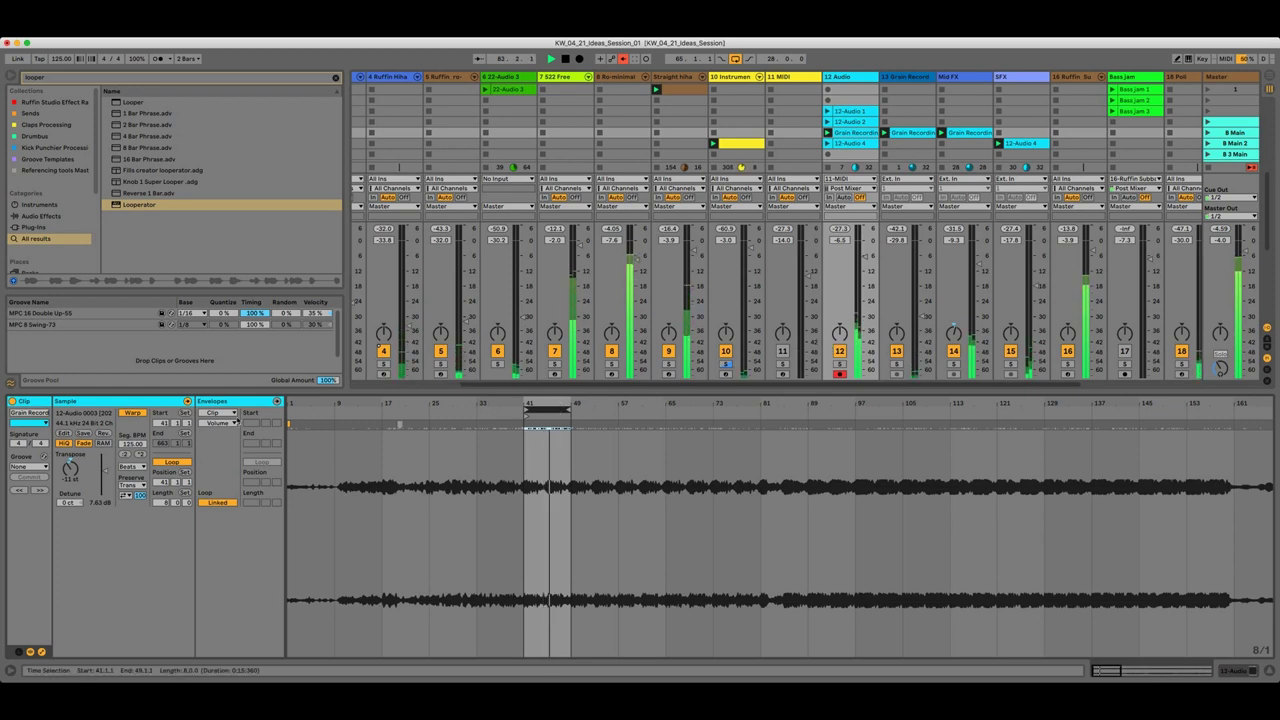
{"action": "left_click_drag", "start_coordinate": [70, 472], "coordinate": [70, 468]}
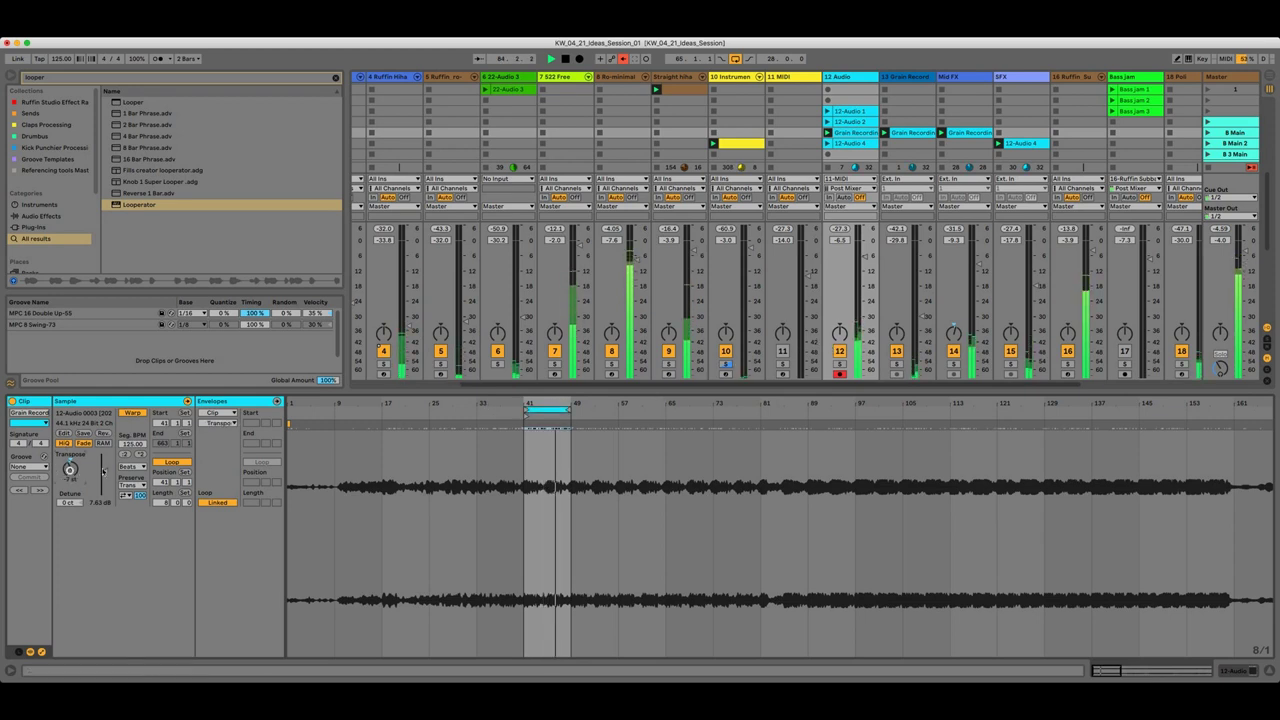
Shift the track 12 clip's loop to bar 49, reset its transposition to 0 st, and bring the track volume to about -7.9 dB
{"action": "left_click_drag", "start_coordinate": [545, 410], "coordinate": [592, 410]}
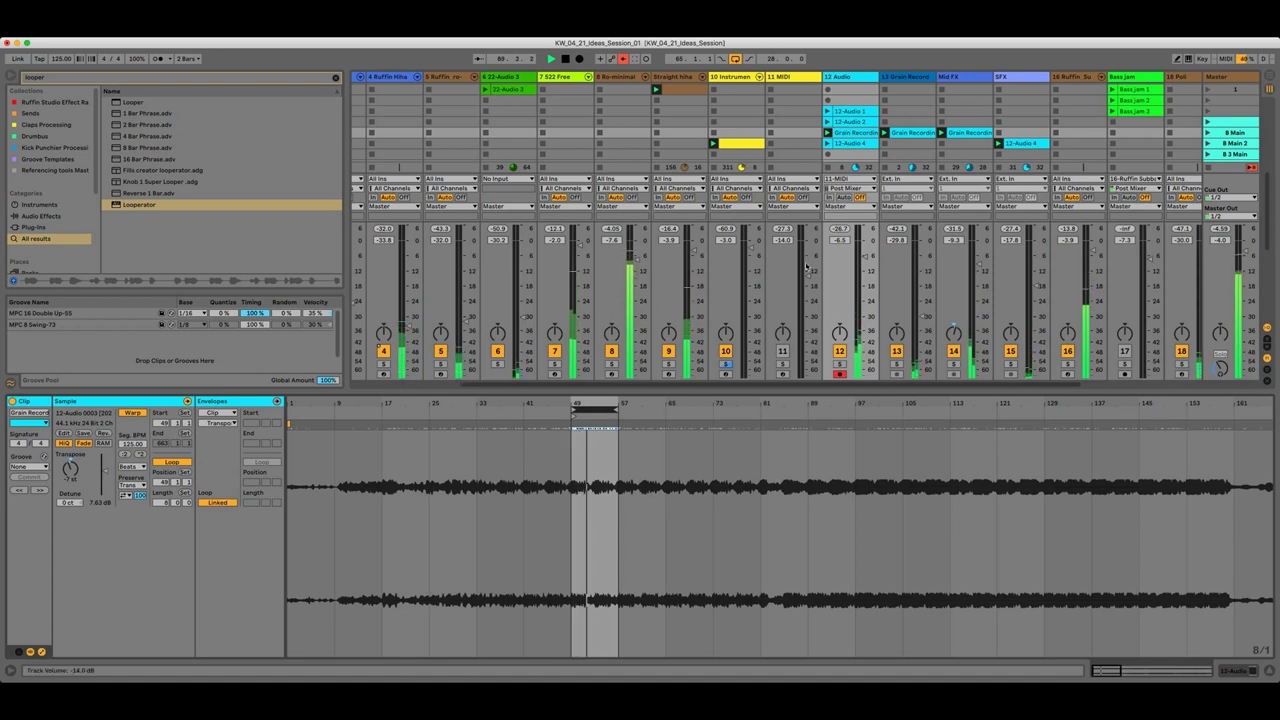
{"action": "left_click_drag", "start_coordinate": [867, 261], "coordinate": [862, 256]}
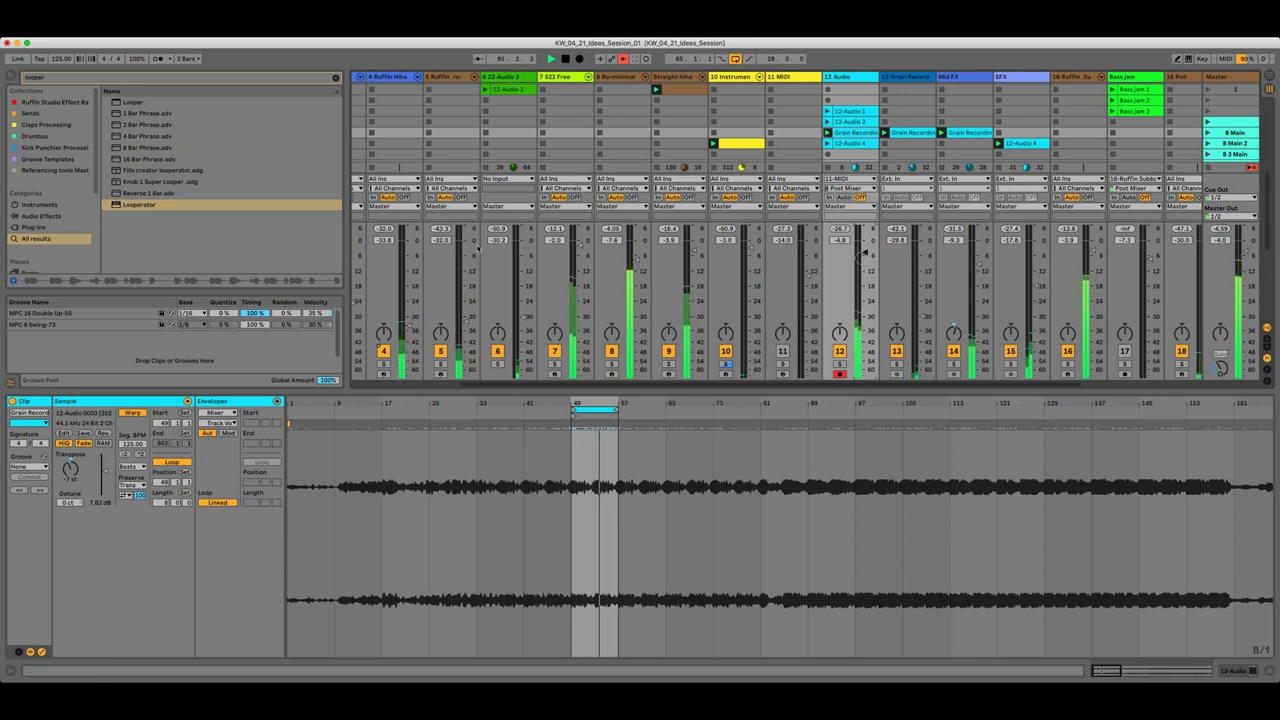
{"action": "left_click", "coordinate": [71, 472]}
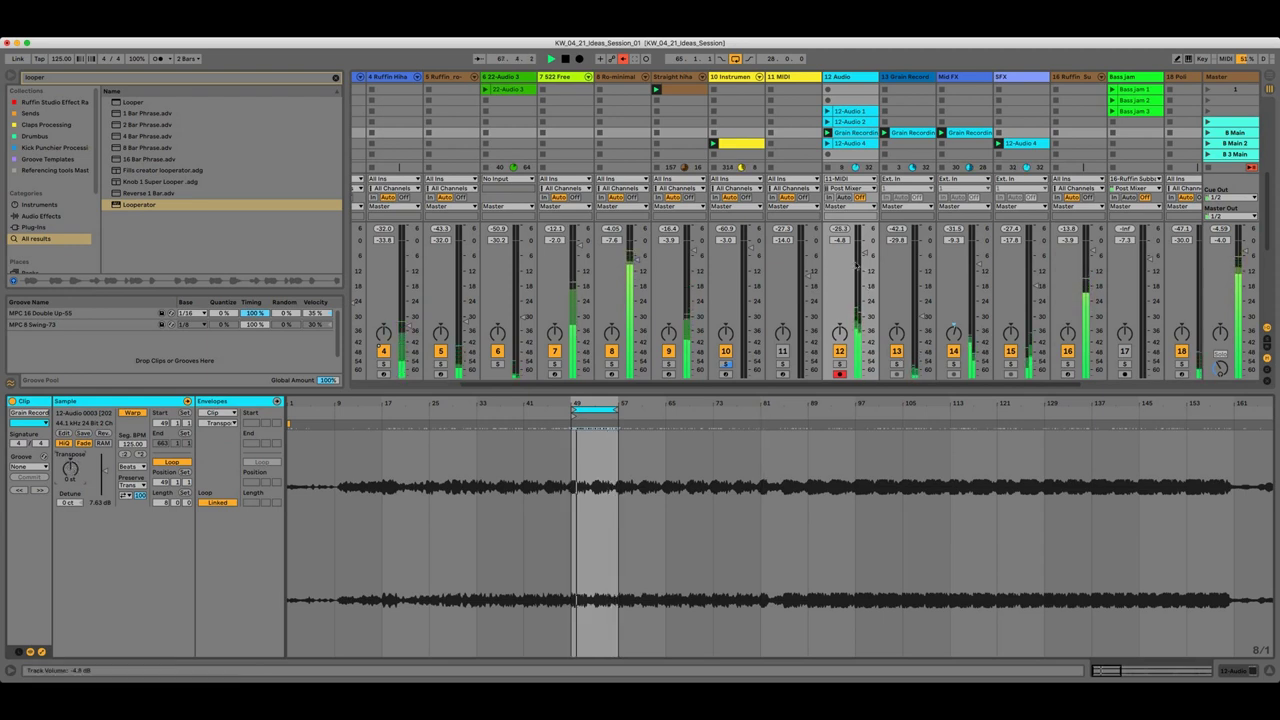
{"action": "left_click_drag", "start_coordinate": [862, 248], "coordinate": [862, 253]}
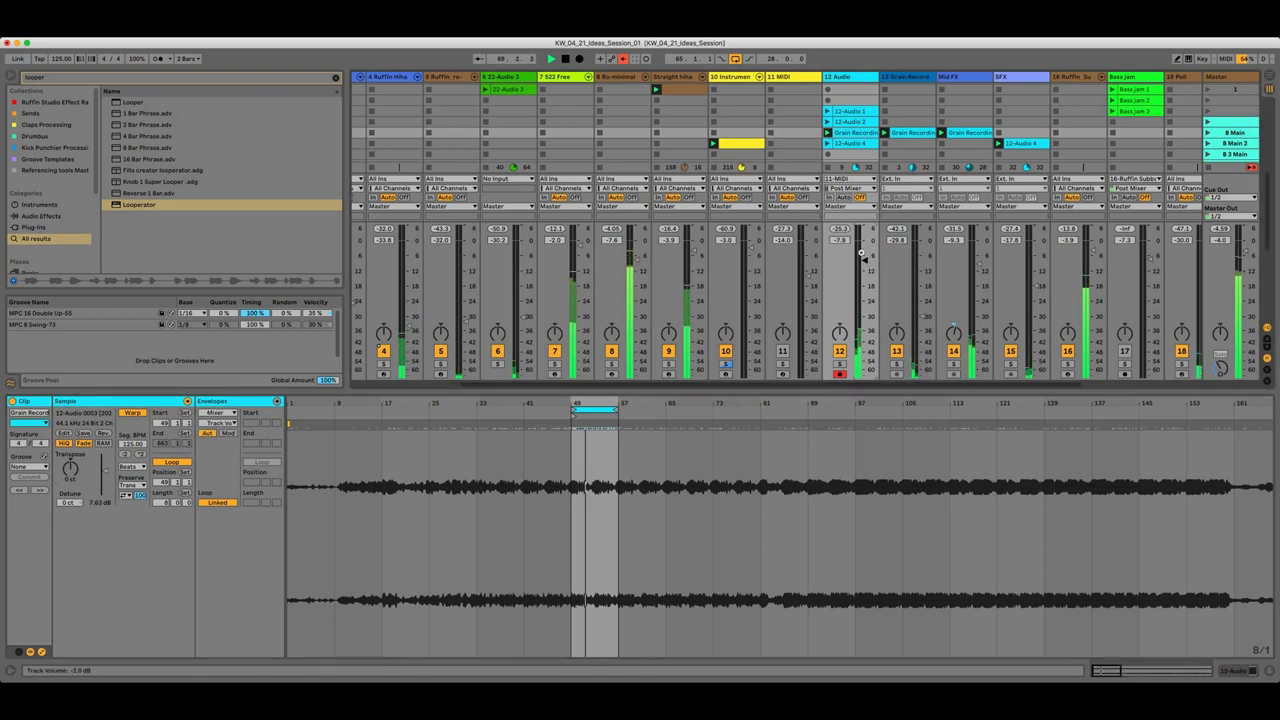
Advance the track 12 clip's loop to bar 57 and transpose the clip down to -7 st
{"action": "left_click", "coordinate": [586, 410]}
{"action": "key", "text": "Up"}
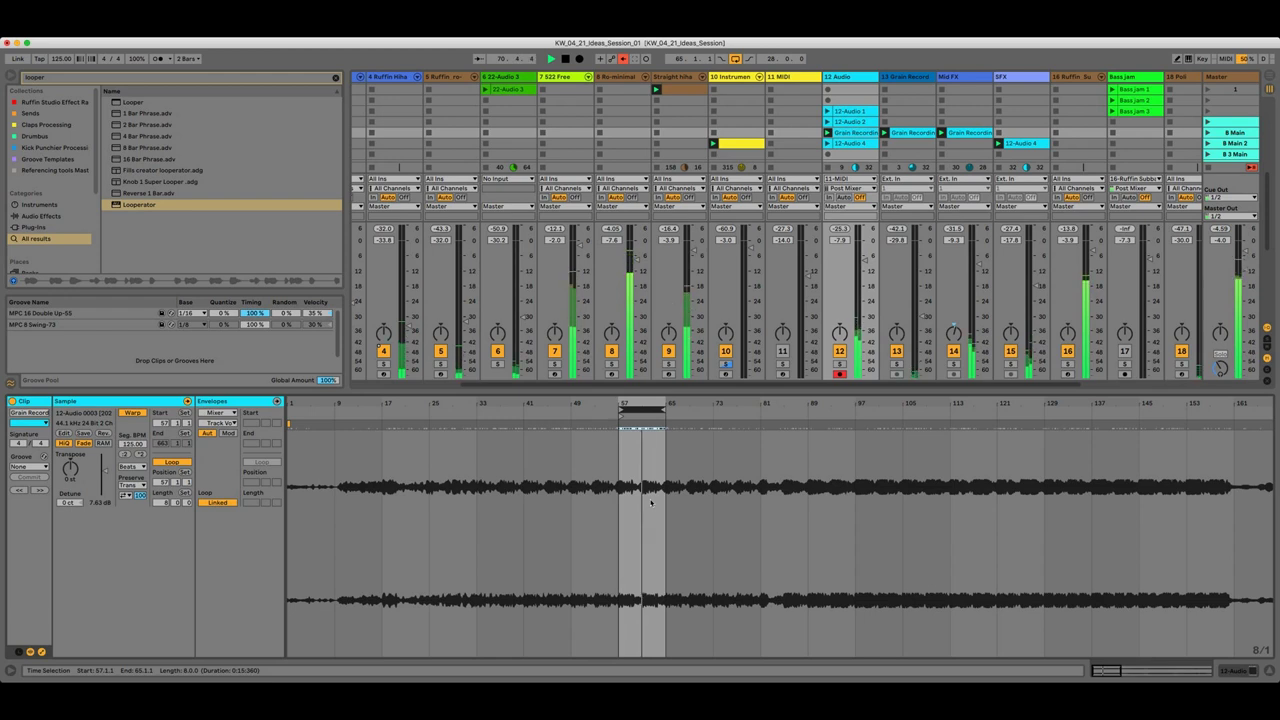
{"action": "left_click_drag", "start_coordinate": [69, 467], "coordinate": [68, 479]}
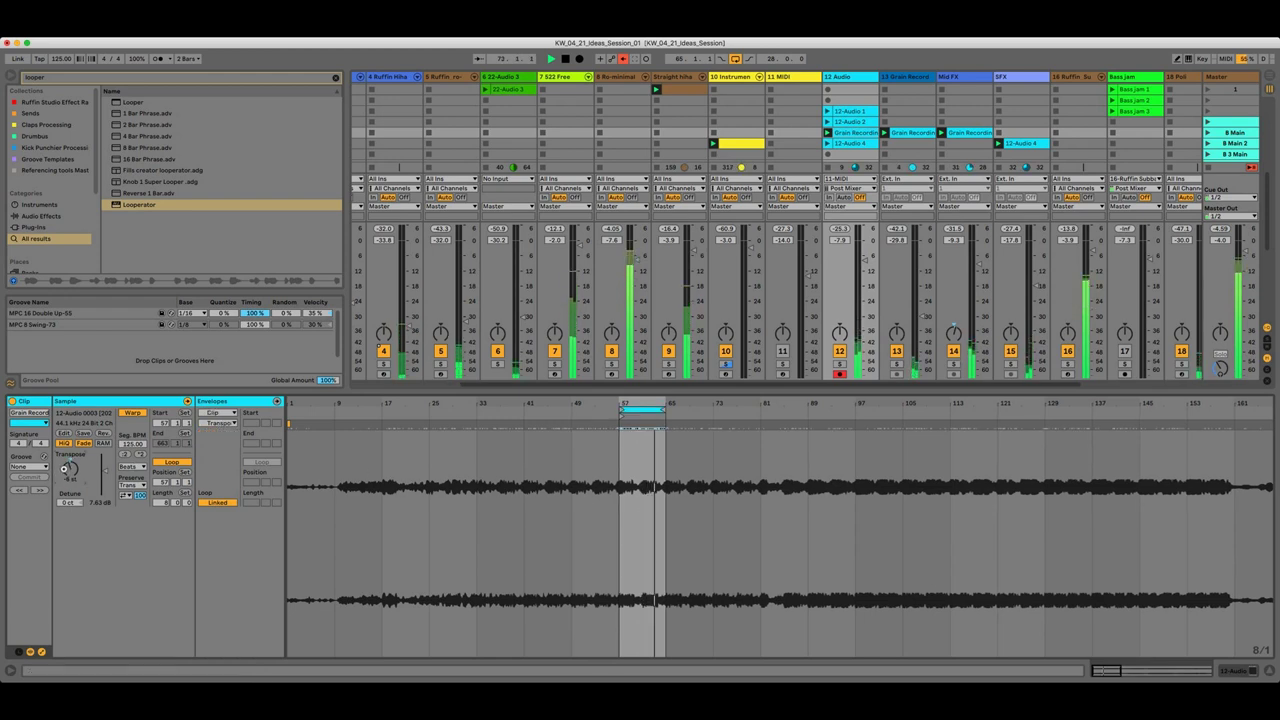
Advance the track 12 clip's loop to bar 81 and lower the track's volume to about -10.5 dB
{"action": "left_click", "coordinate": [644, 409]}
{"action": "key", "text": "Up"}
{"action": "key", "text": "Up"}
{"action": "key", "text": "Up"}
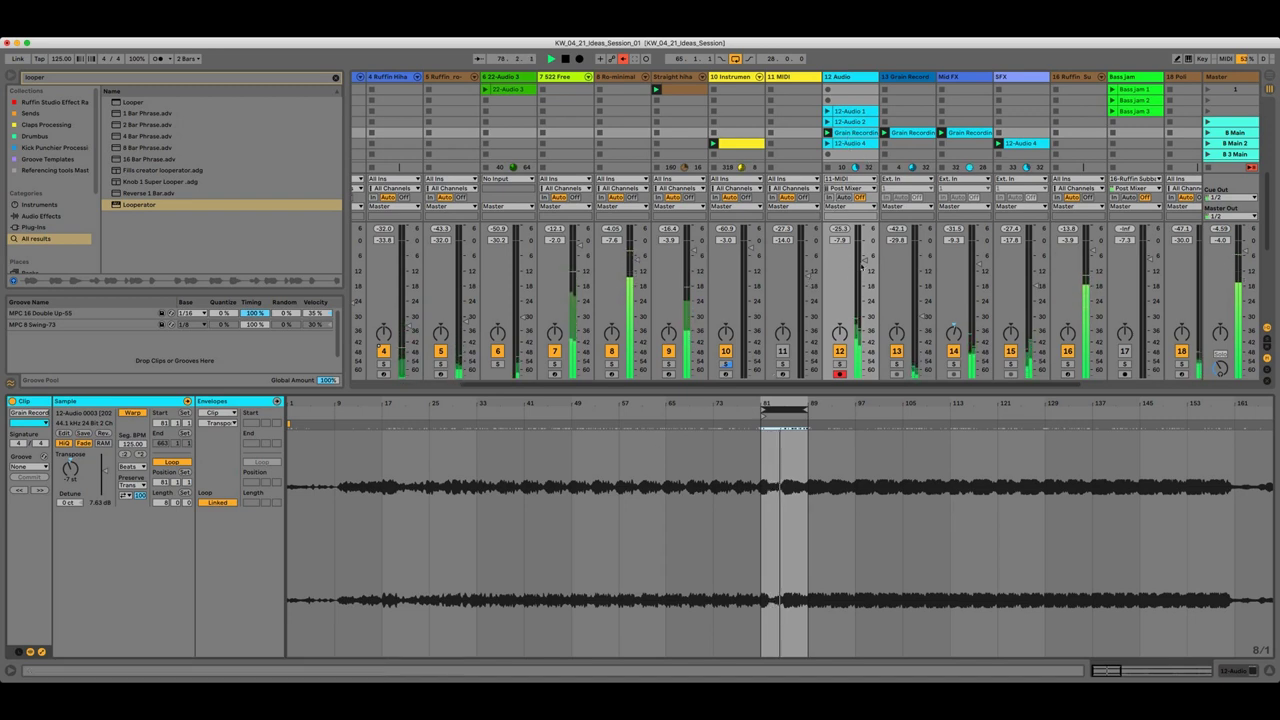
{"action": "left_click_drag", "start_coordinate": [866, 258], "coordinate": [866, 261]}
{"action": "left_click_drag", "start_coordinate": [862, 260], "coordinate": [864, 267]}
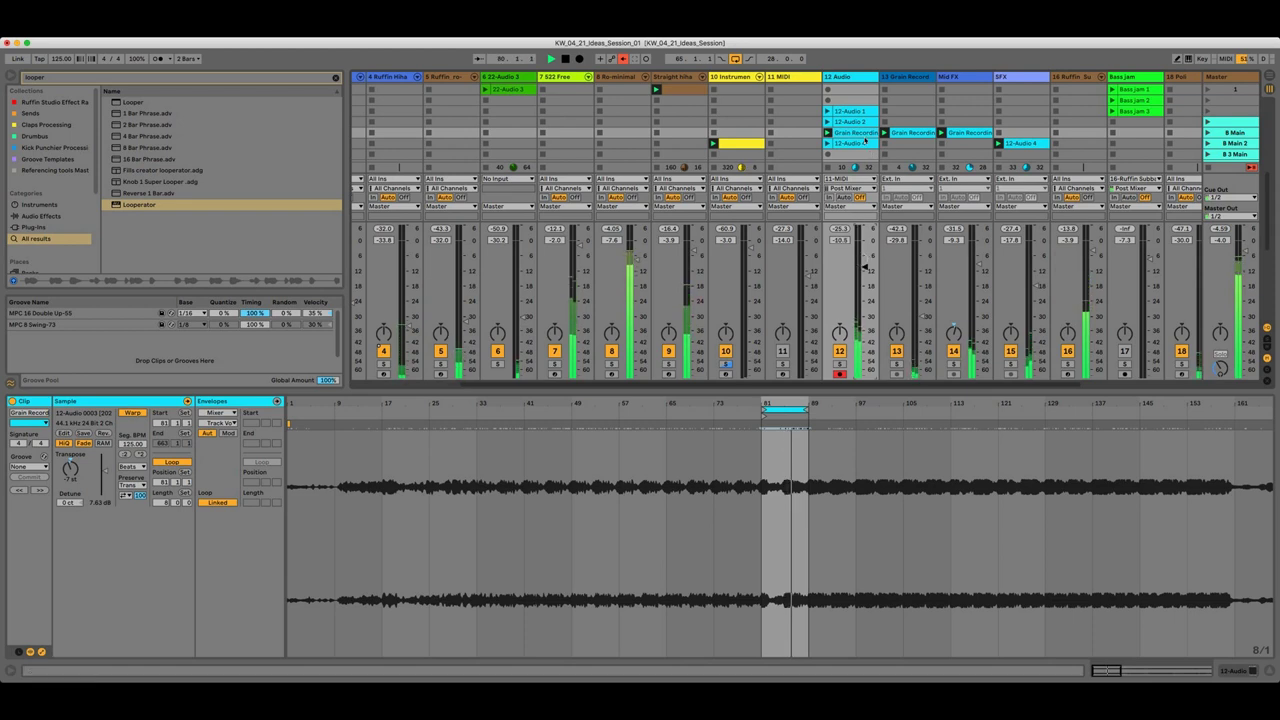
Insert an audio track after track 13 and copy track 12's Grain Recording clip onto it
{"action": "left_click", "coordinate": [897, 78]}
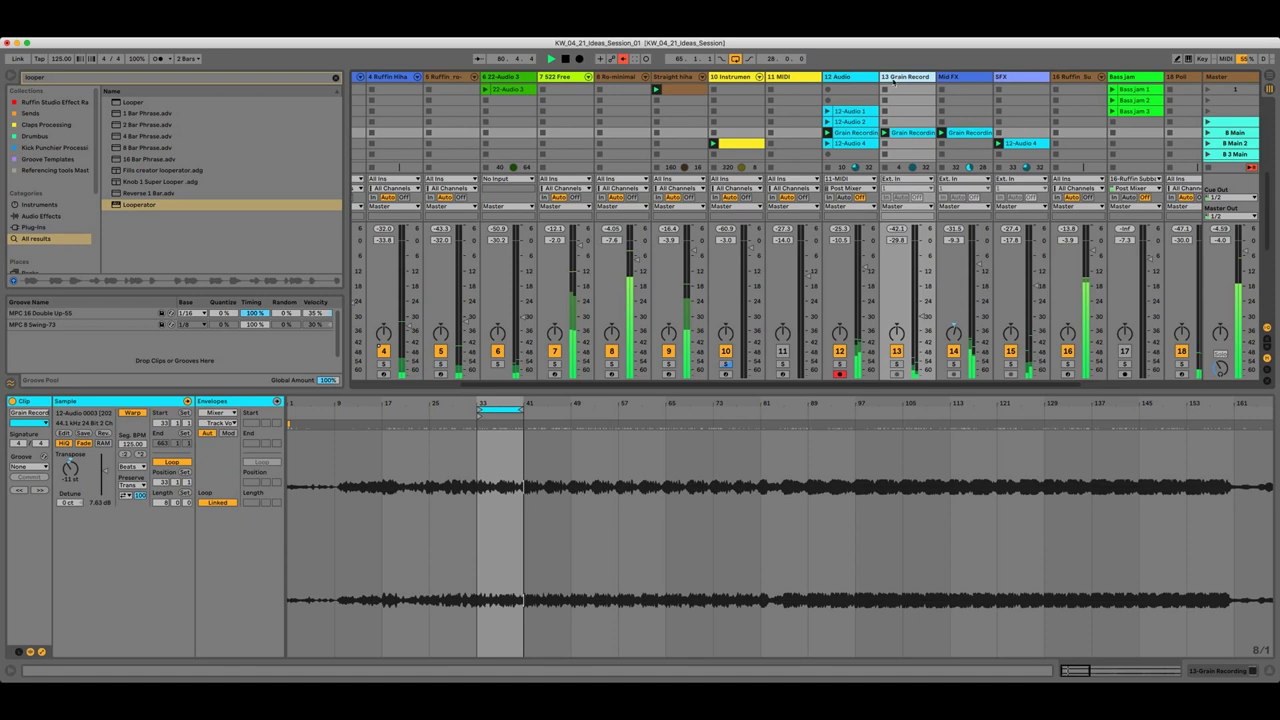
{"action": "key", "text": "super+t"}
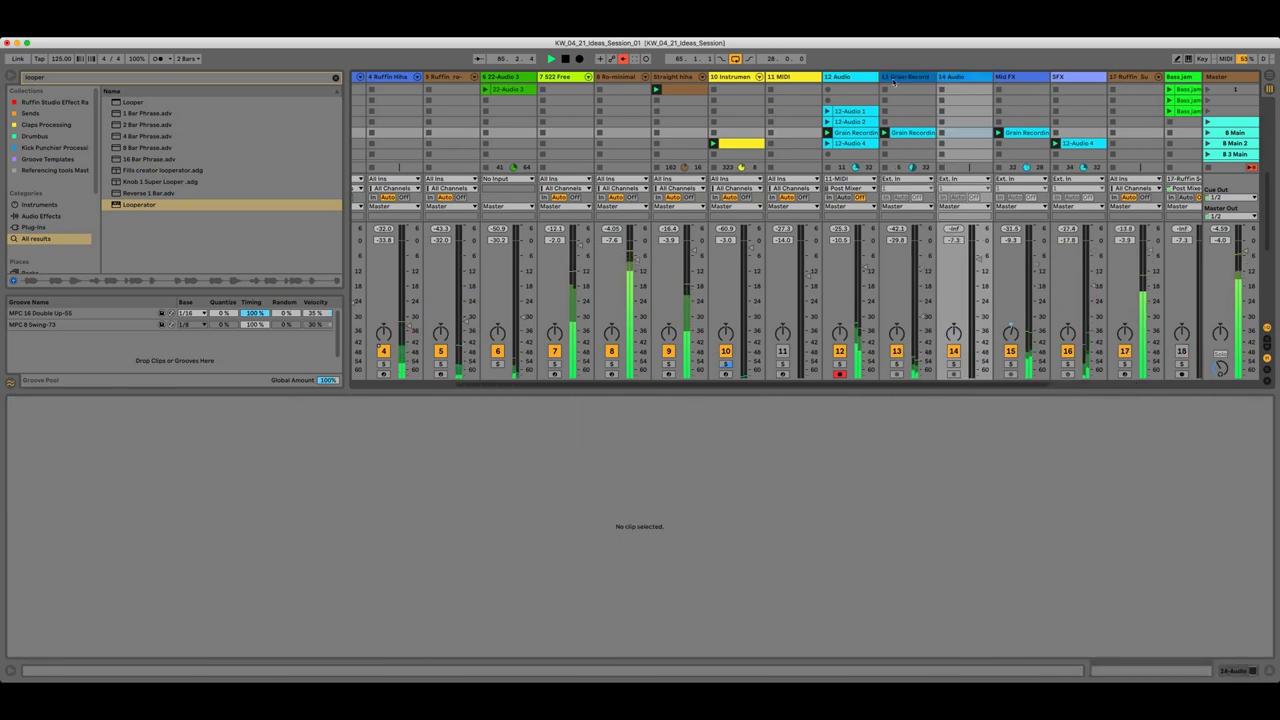
{"action": "left_click", "coordinate": [893, 82]}
{"action": "left_click", "coordinate": [871, 134]}
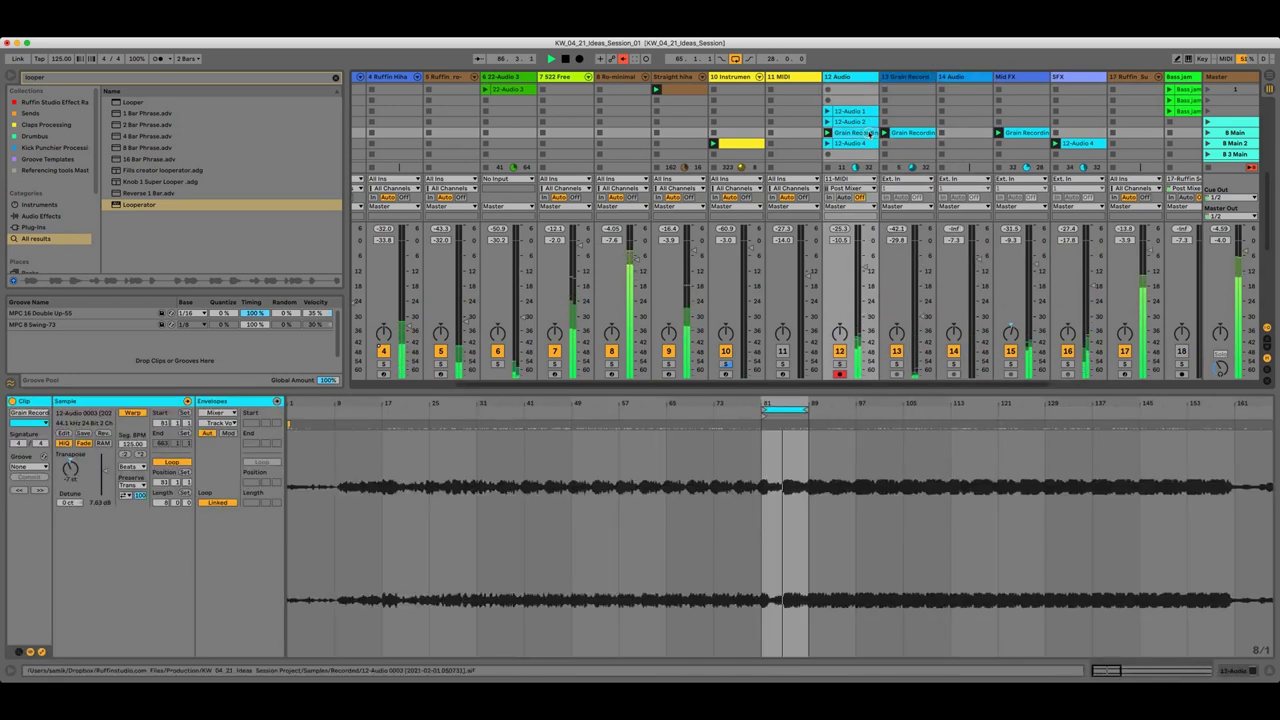
{"action": "left_click_drag", "start_coordinate": [871, 134], "coordinate": [962, 133]}
Rename the new track 14 "For transition" and lower its volume to about -24 dB
{"action": "left_click", "coordinate": [958, 79]}
{"action": "key", "text": "super+r"}
{"action": "type", "text": "for r"}
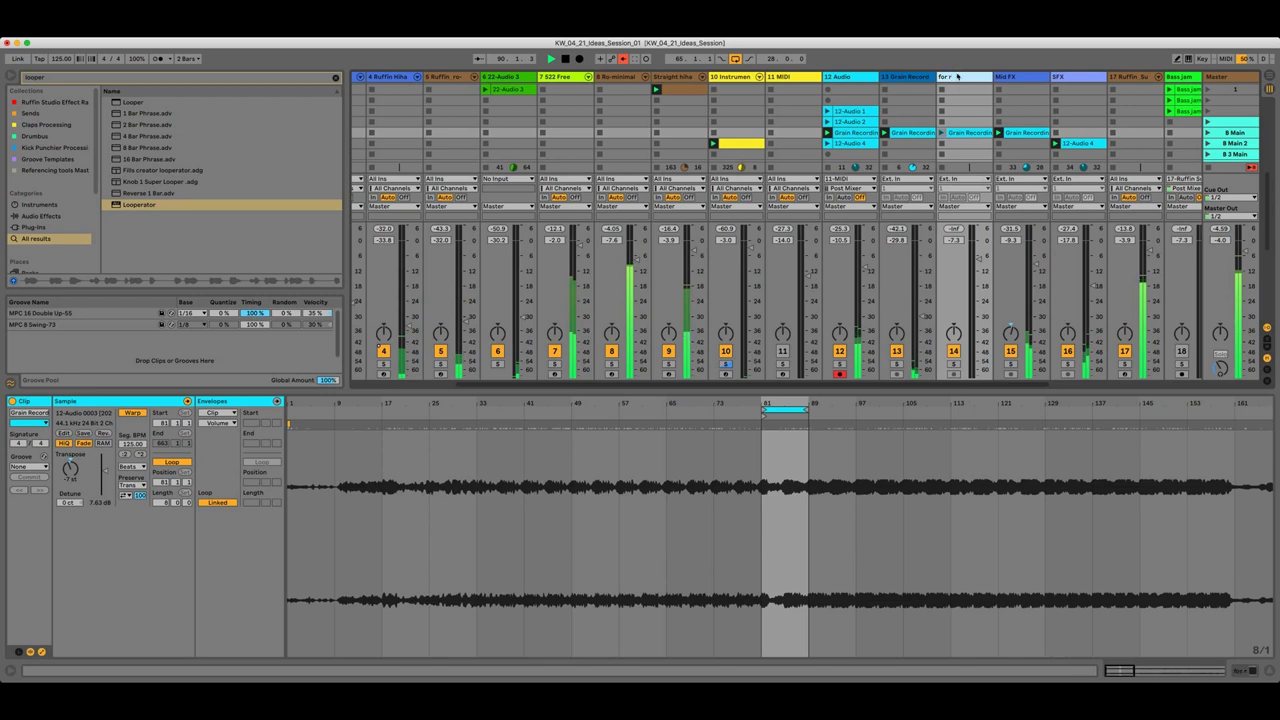
{"action": "key", "text": "Delete"}
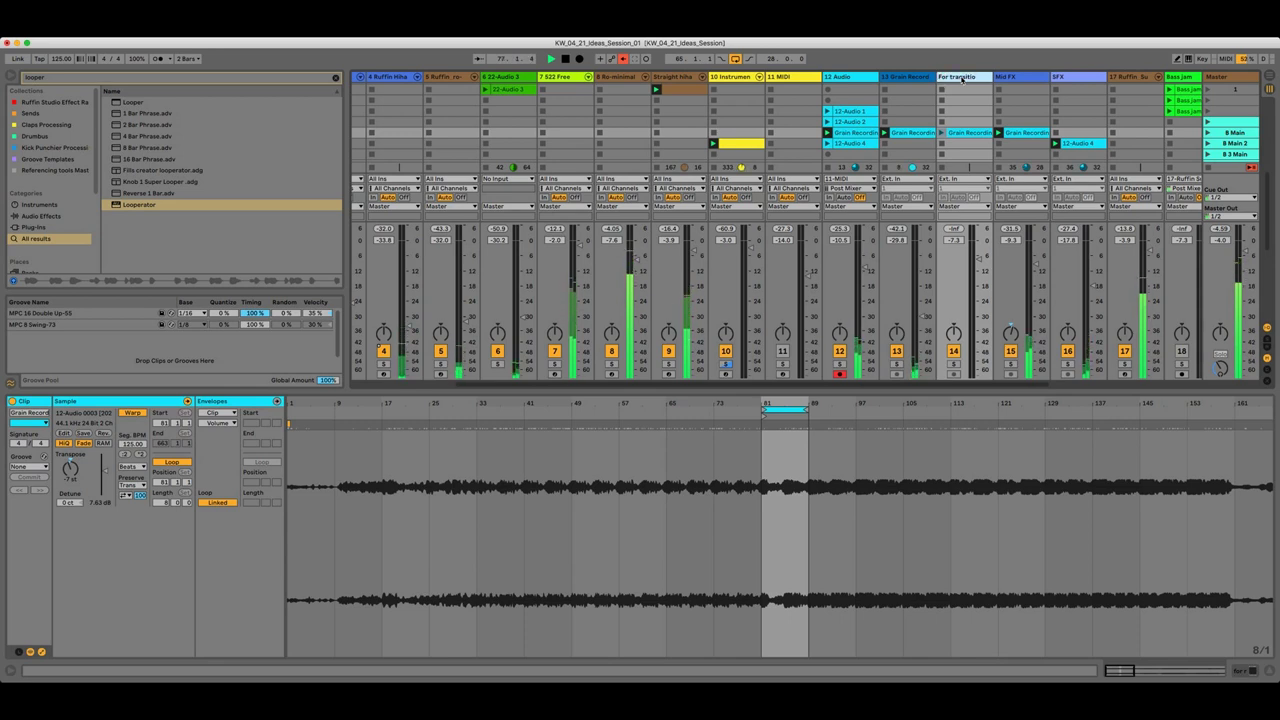
{"action": "key", "text": "Return"}
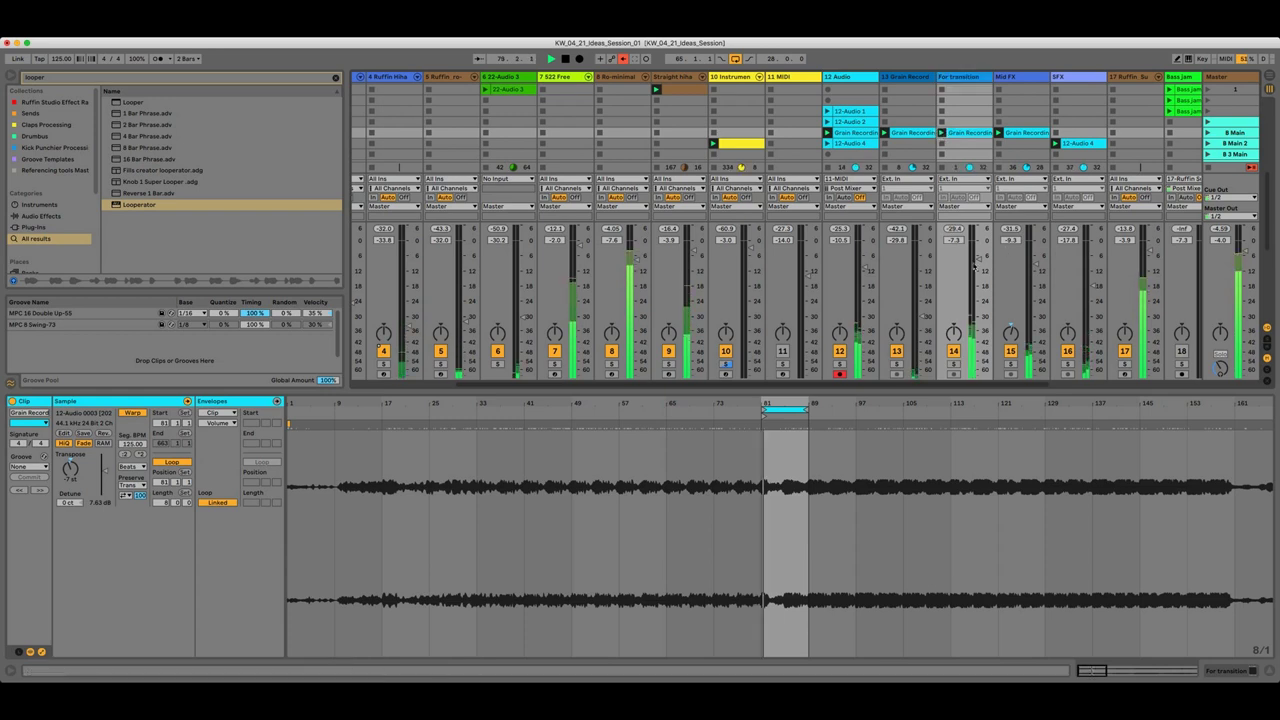
{"action": "left_click_drag", "start_coordinate": [975, 265], "coordinate": [975, 258]}
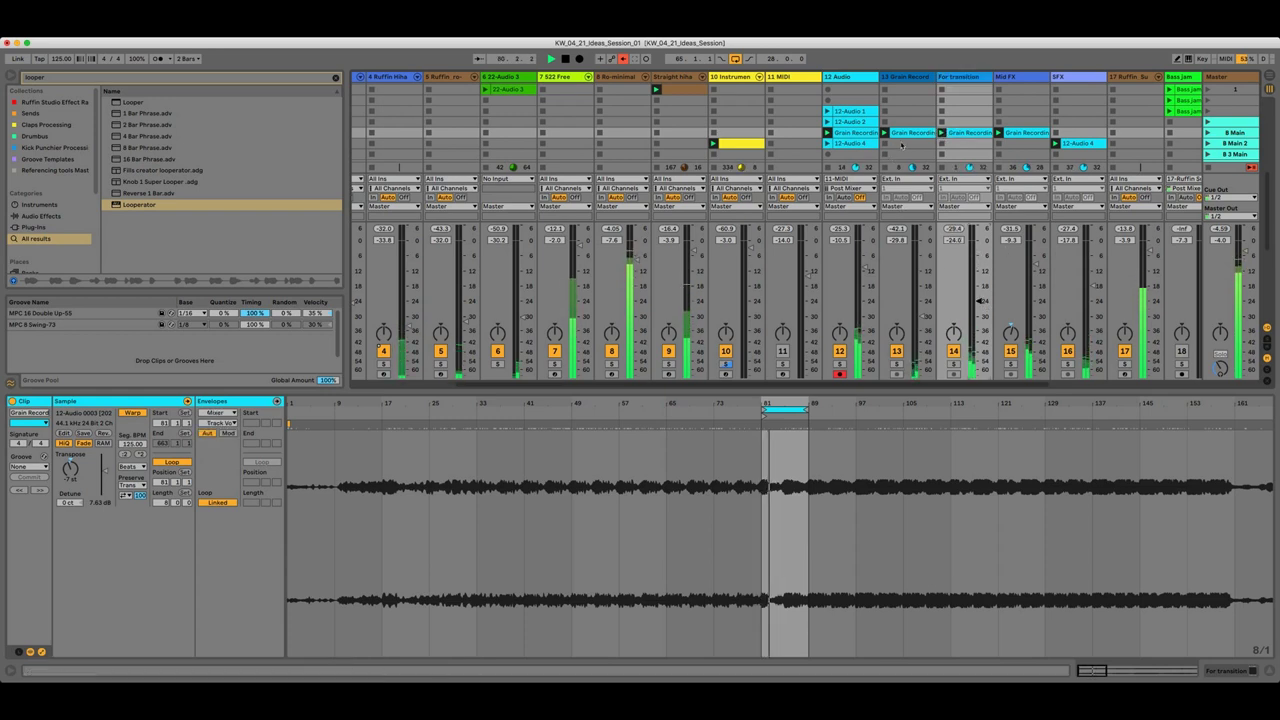
Move the 8-bar loop of track 12's Grain Recording clip on to bar 89
{"action": "left_click", "coordinate": [902, 132]}
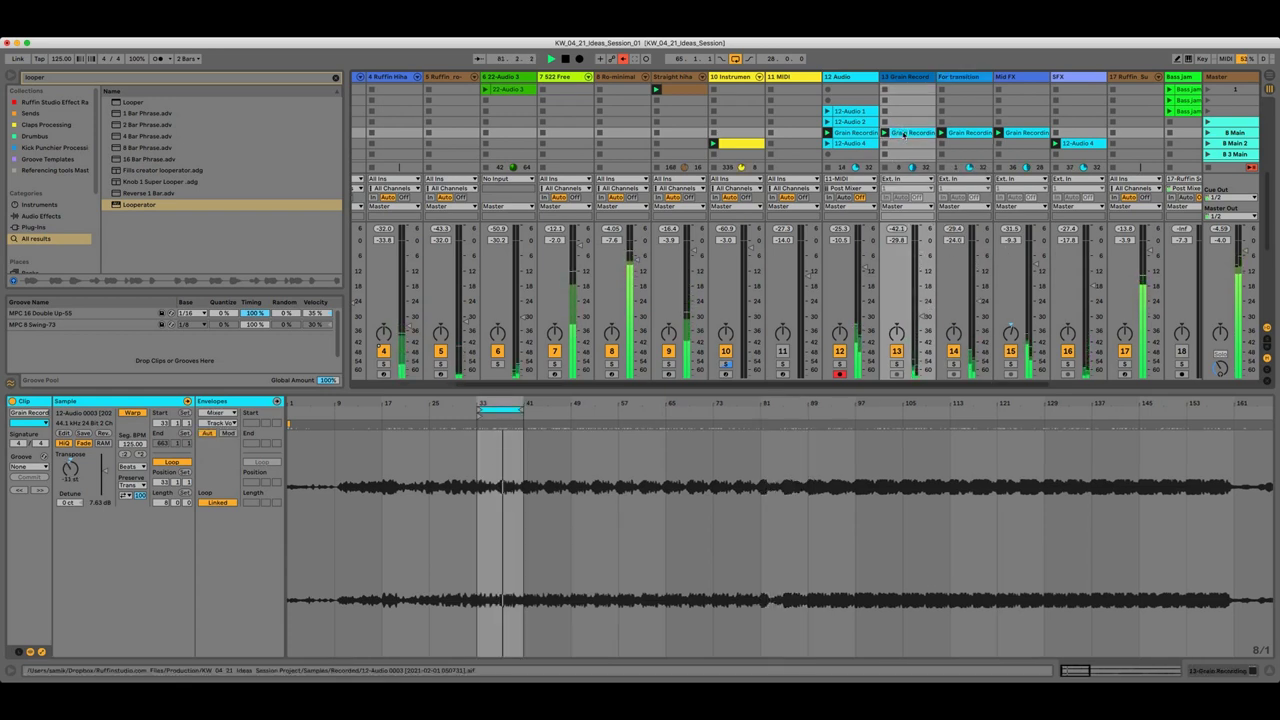
{"action": "left_click", "coordinate": [862, 133]}
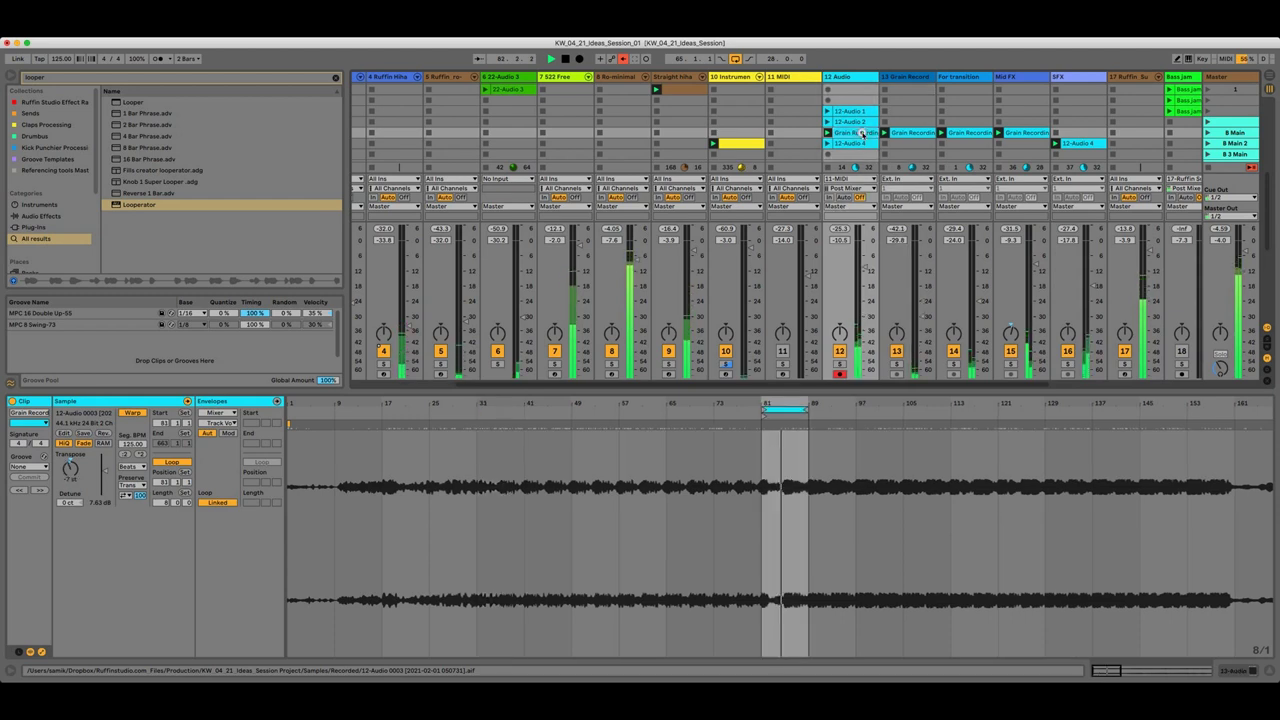
{"action": "left_click_drag", "start_coordinate": [782, 408], "coordinate": [830, 410]}
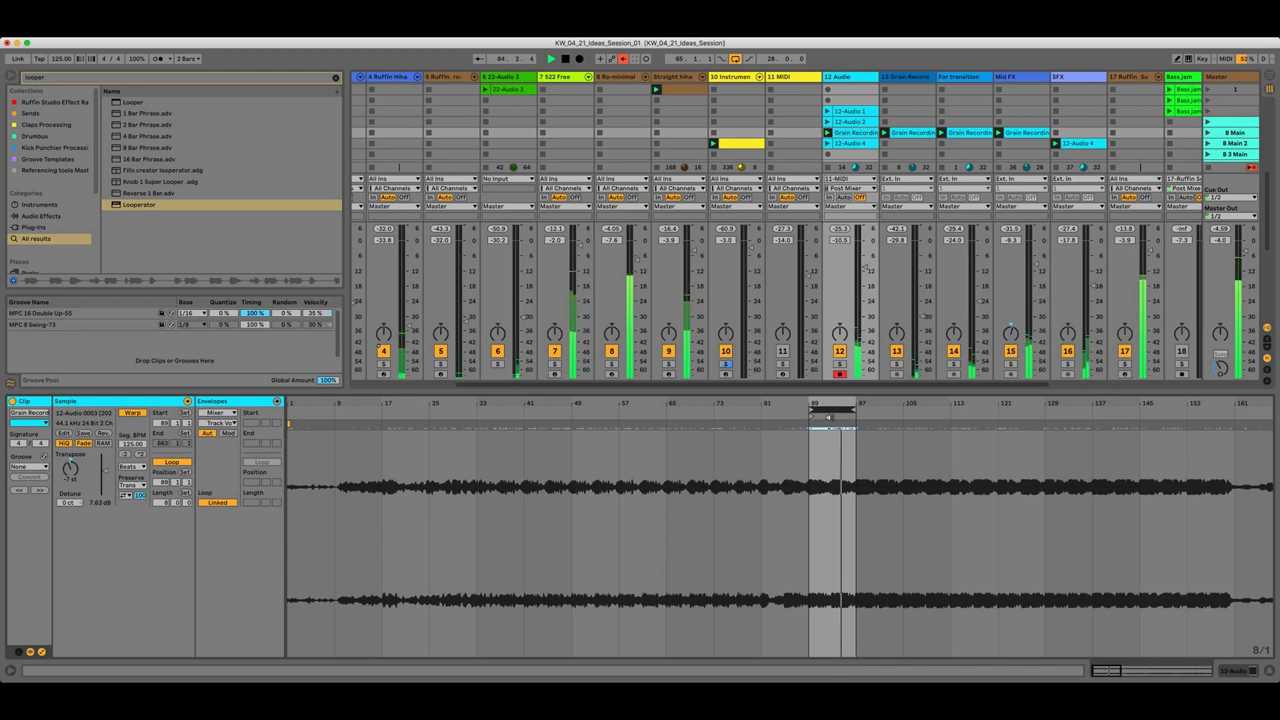
Move the 8-bar loop of track 12's Grain Recording clip on to bar 161 and lower the track's volume to about -16 dB
{"action": "left_click_drag", "start_coordinate": [833, 403], "coordinate": [833, 365]}
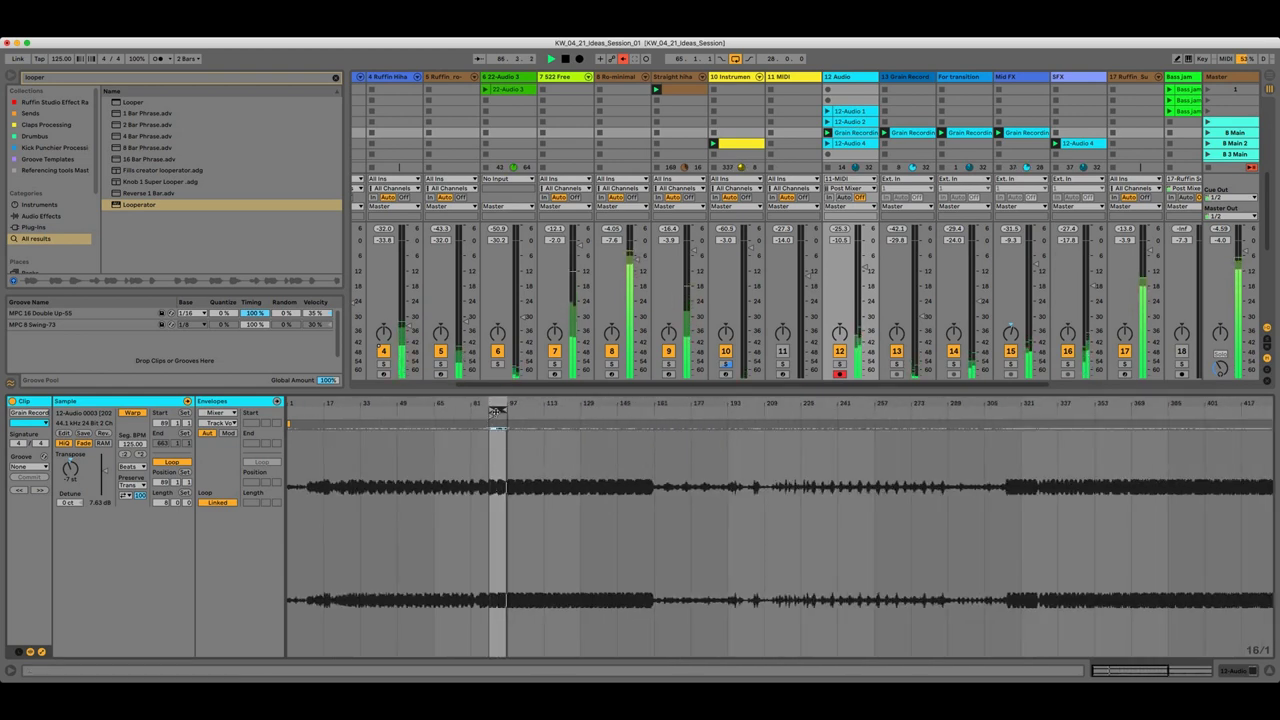
{"action": "key", "text": "Up"}
{"action": "key", "text": "Up"}
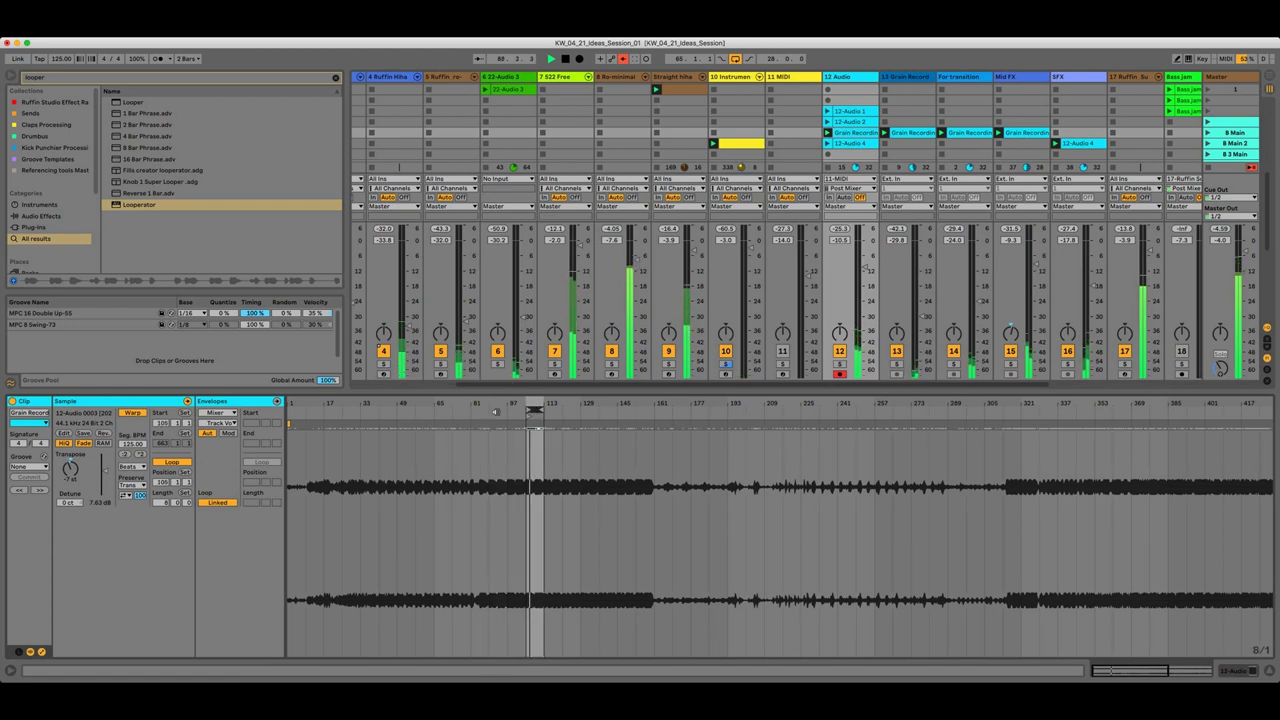
{"action": "key", "text": "Up"}
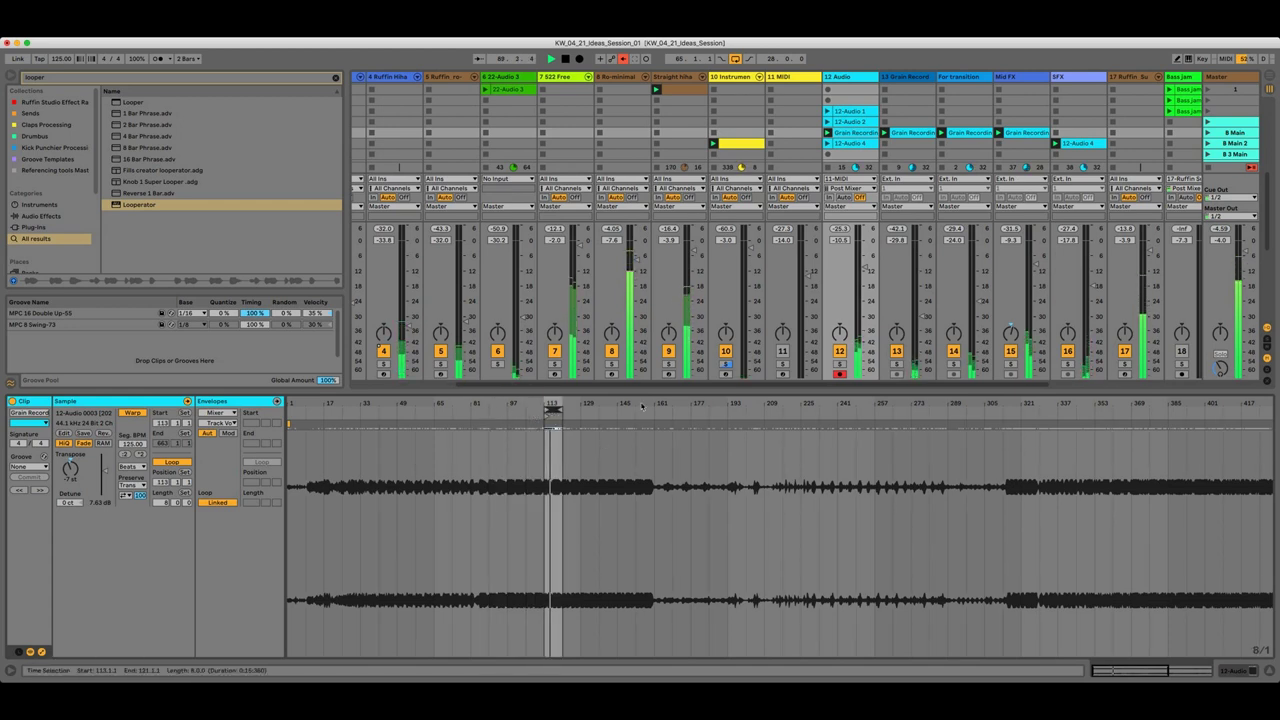
{"action": "key", "text": "Up"}
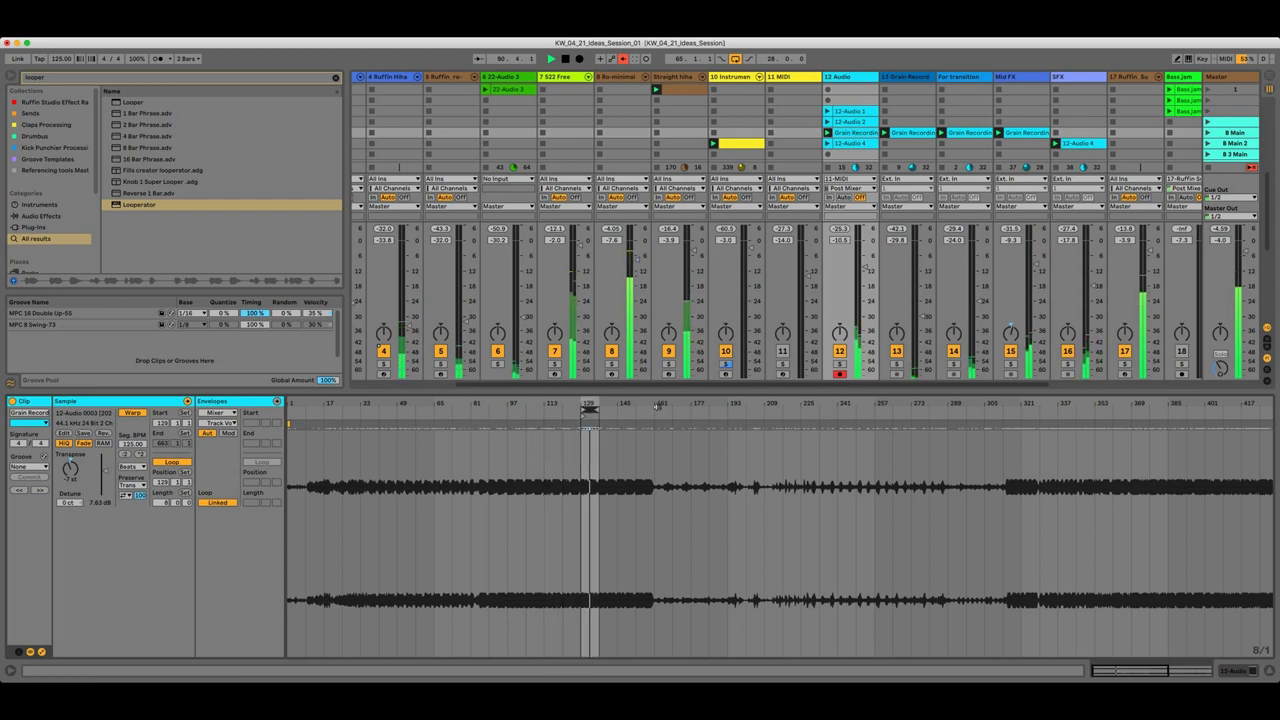
{"action": "key", "text": "Up"}
{"action": "key", "text": "Up"}
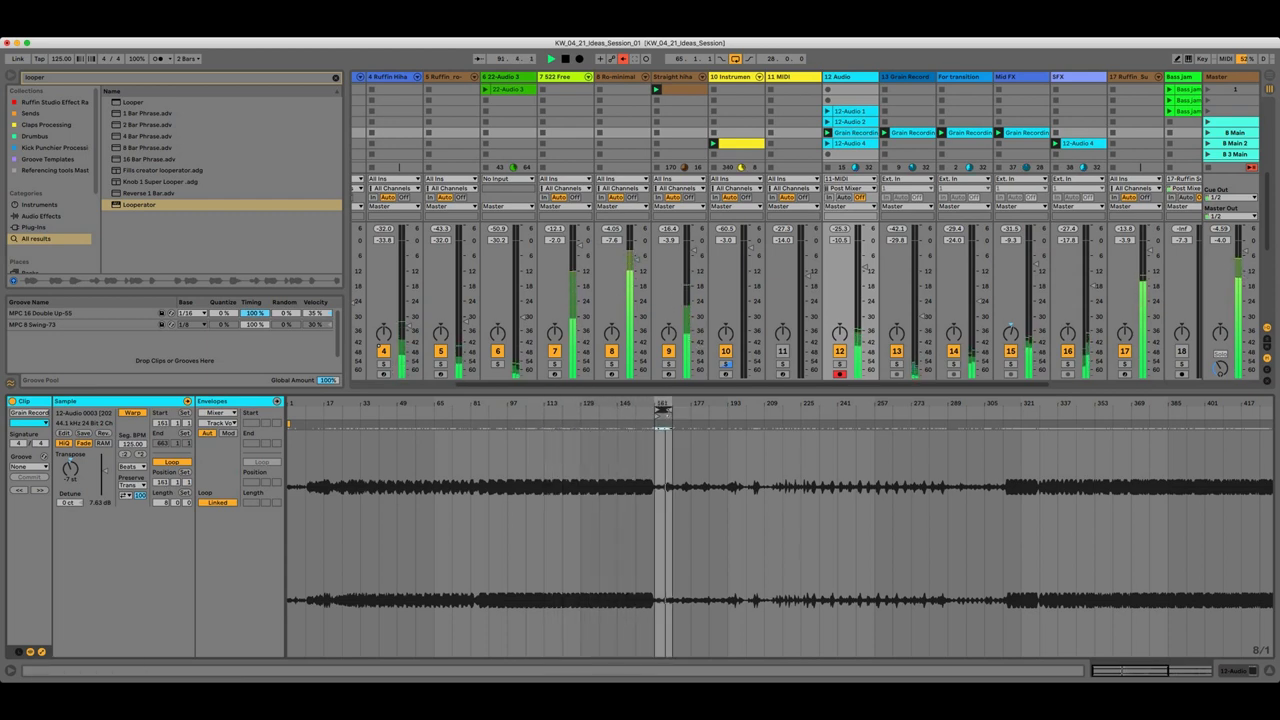
{"action": "scroll", "coordinate": [865, 268], "scroll_direction": "down", "scroll_amount": 3}
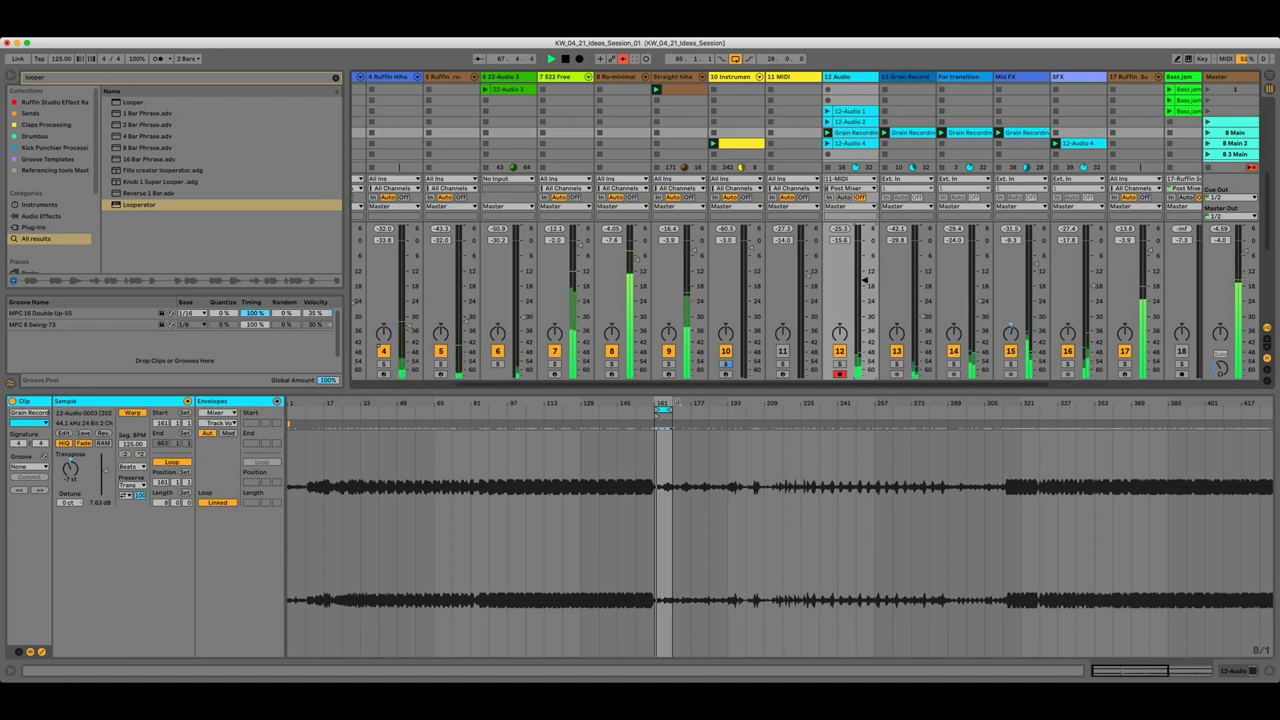
Advance the Grain Recording clip's 8-bar loop from bar 161 to bar 177
{"action": "left_click", "coordinate": [662, 409]}
{"action": "key", "text": "shift+Up"}
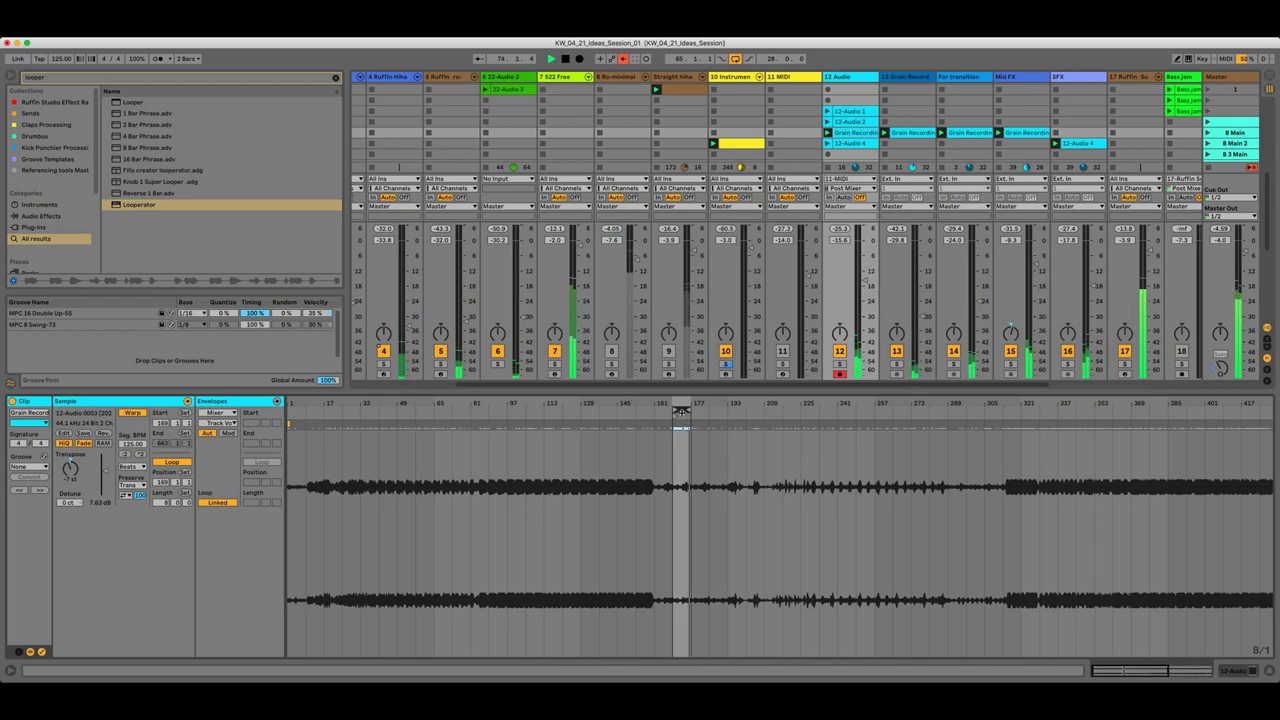
{"action": "key", "text": "shift+Up"}
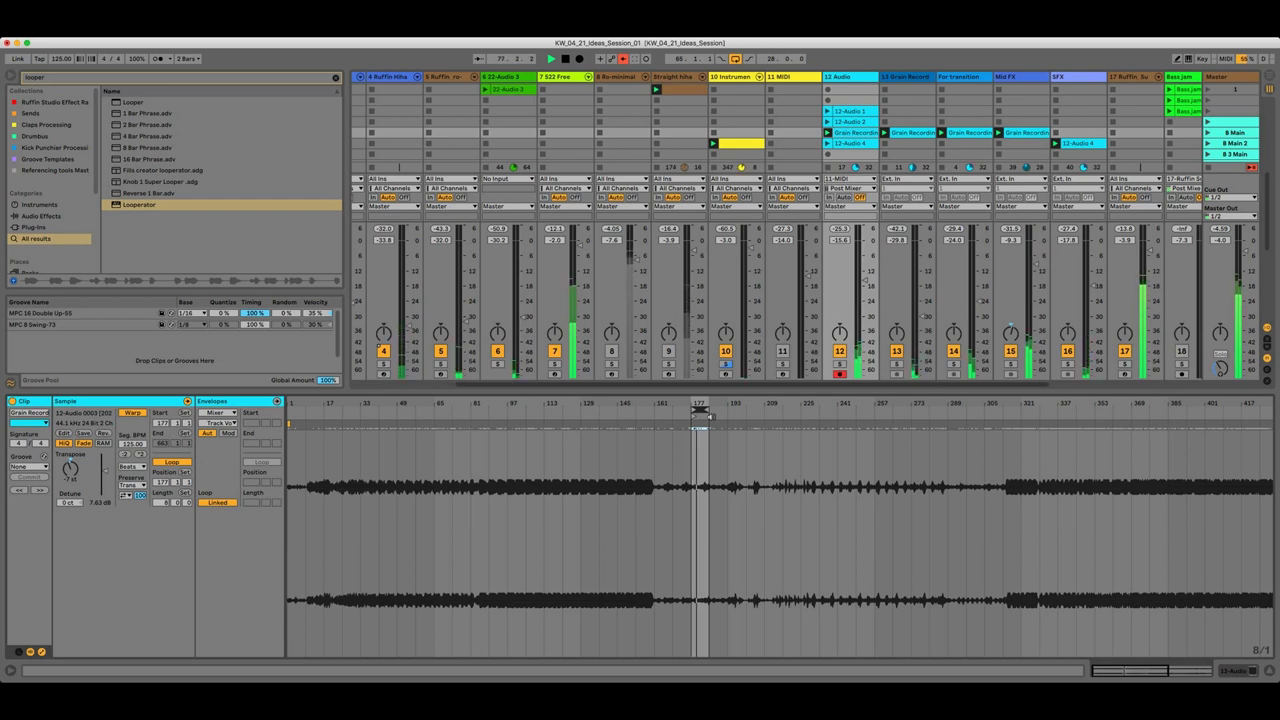
Take track 11 Seq02 out of solo and lower its volume to about -38 dB
{"action": "scroll", "coordinate": [865, 281], "scroll_direction": "up", "scroll_amount": 5}
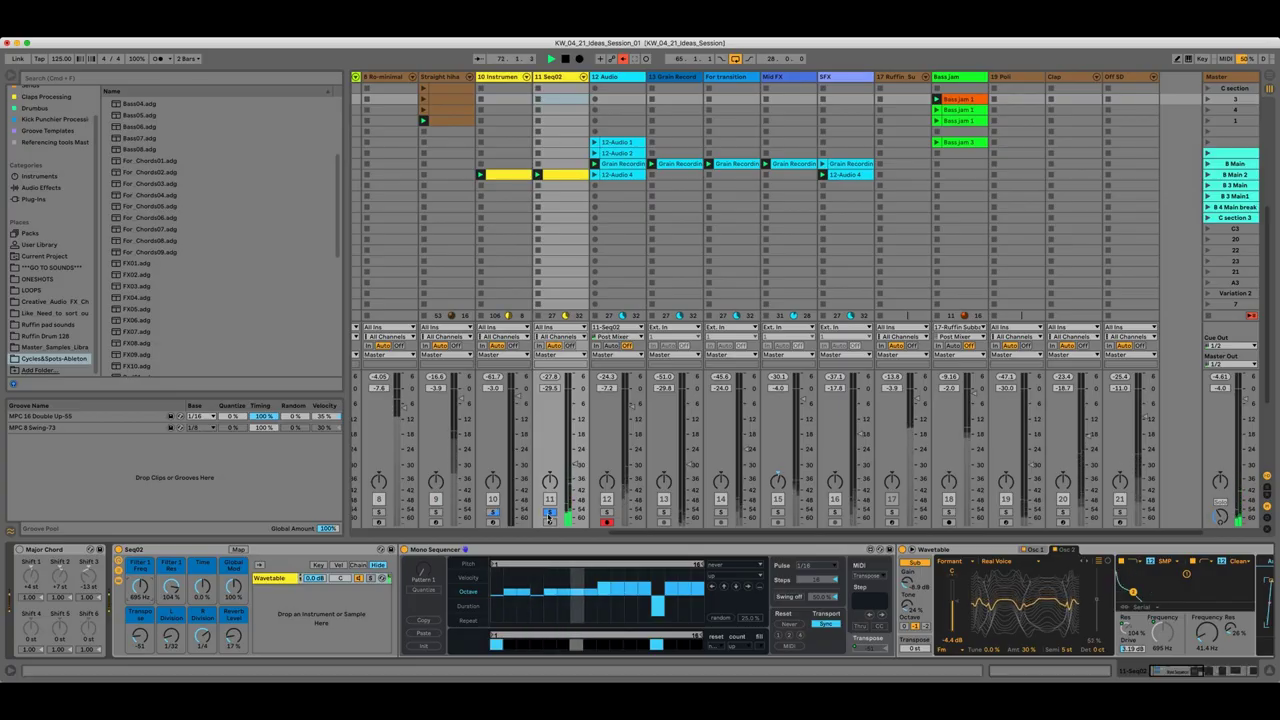
{"action": "left_click", "coordinate": [549, 513]}
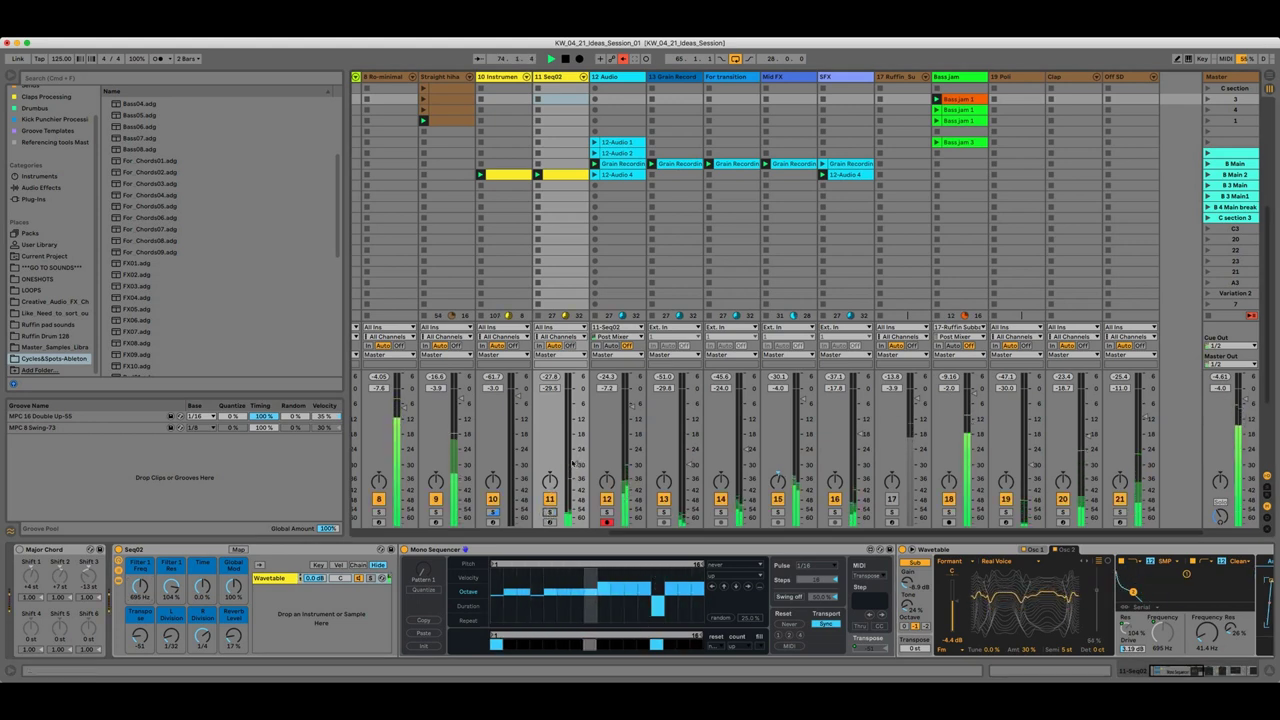
{"action": "scroll", "coordinate": [576, 463], "scroll_direction": "down", "scroll_amount": 5}
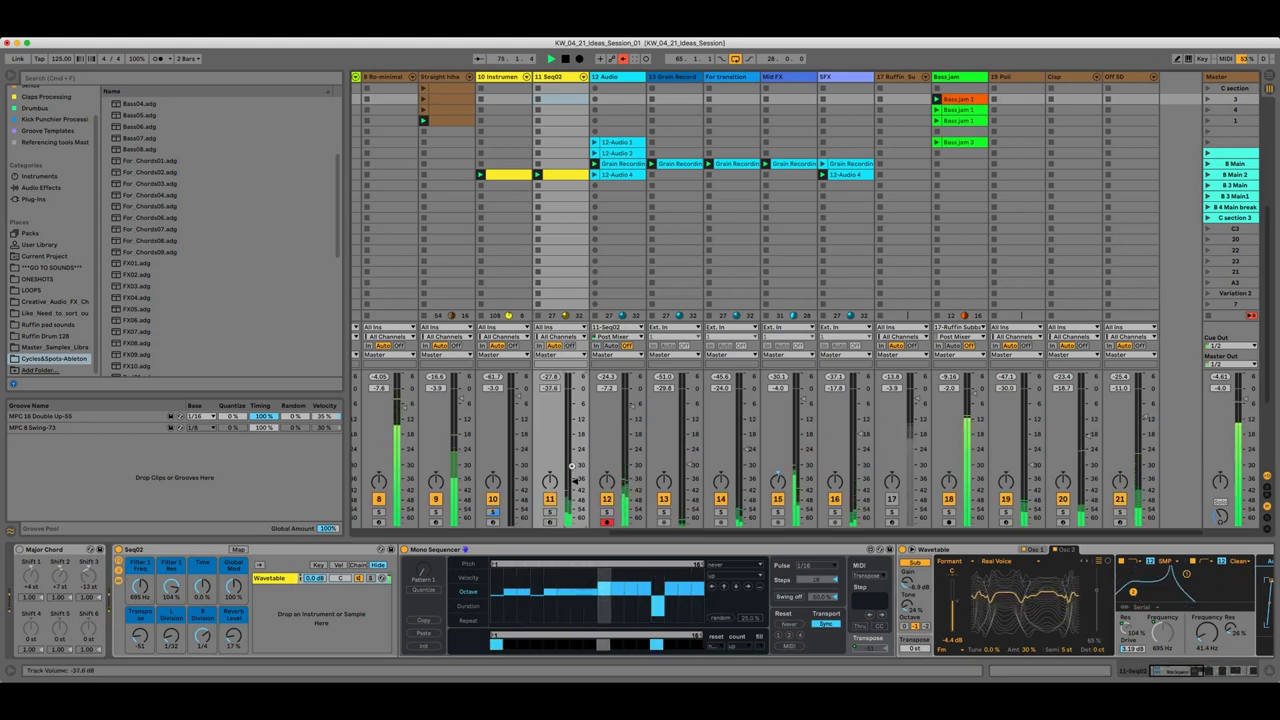
{"action": "scroll", "coordinate": [576, 474], "scroll_direction": "down", "scroll_amount": 3}
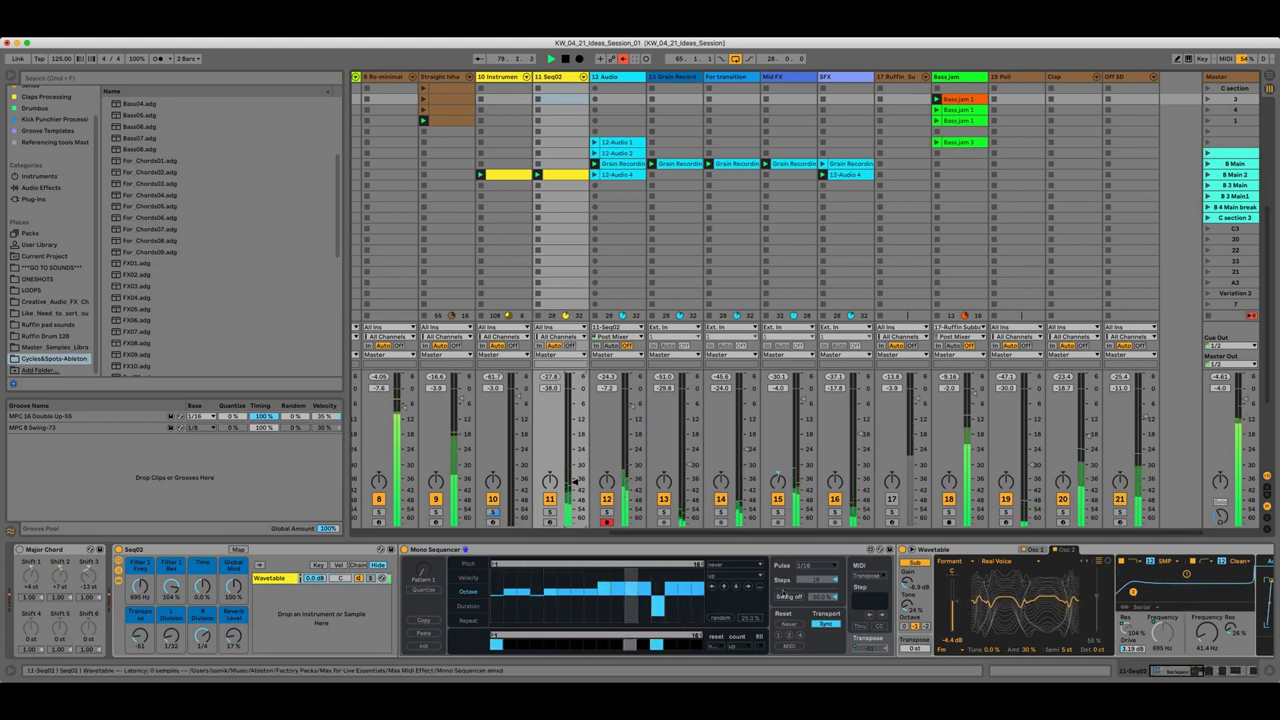
Turn on swing in track 11's Mono Sequencer and adjust the swing amount
{"action": "left_click", "coordinate": [790, 597]}
{"action": "left_click_drag", "start_coordinate": [821, 598], "coordinate": [821, 590]}
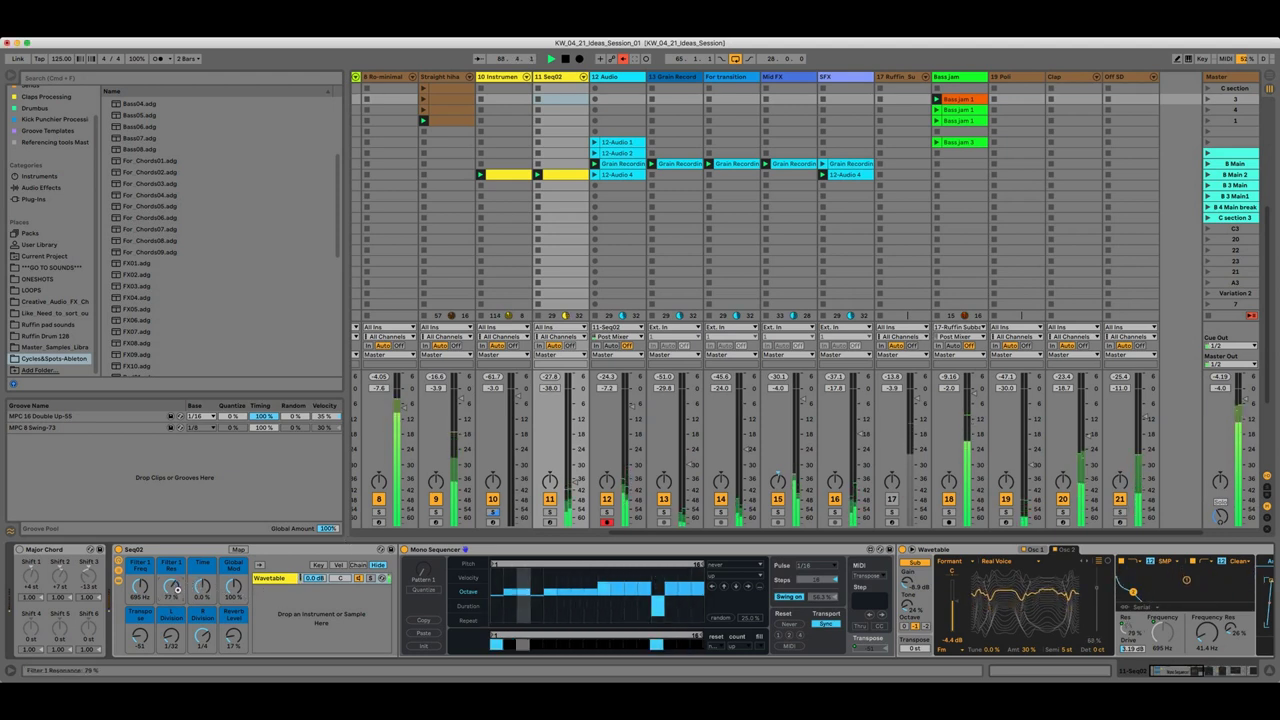
Set the Seq02 rack's Filter 1 Freq to 209 Hz and Filter 1 Res to 45 %, and lower track 11 to about -42.7 dB
{"action": "left_click_drag", "start_coordinate": [178, 590], "coordinate": [140, 612]}
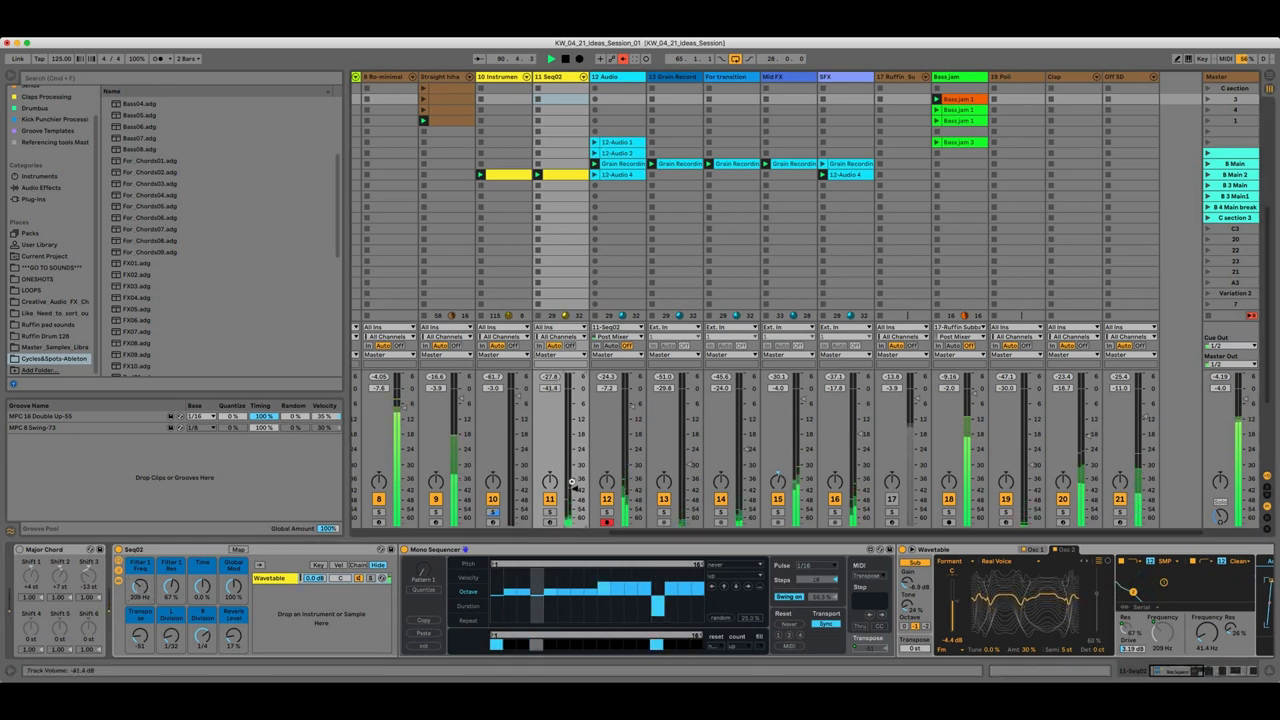
{"action": "left_click_drag", "start_coordinate": [570, 458], "coordinate": [572, 483]}
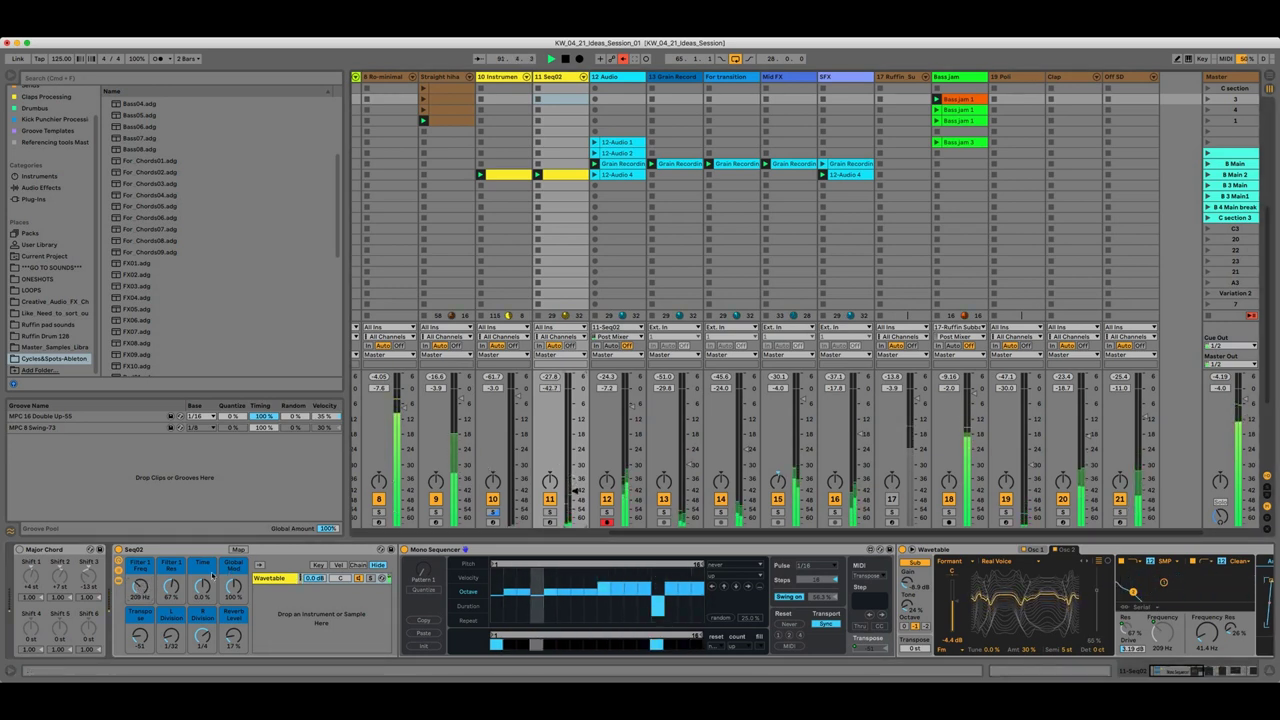
{"action": "mouse_move", "coordinate": [172, 588]}
{"action": "left_mouse_down"}
{"action": "mouse_move", "coordinate": [172, 612]}
{"action": "mouse_move", "coordinate": [172, 594]}
{"action": "left_mouse_up"}
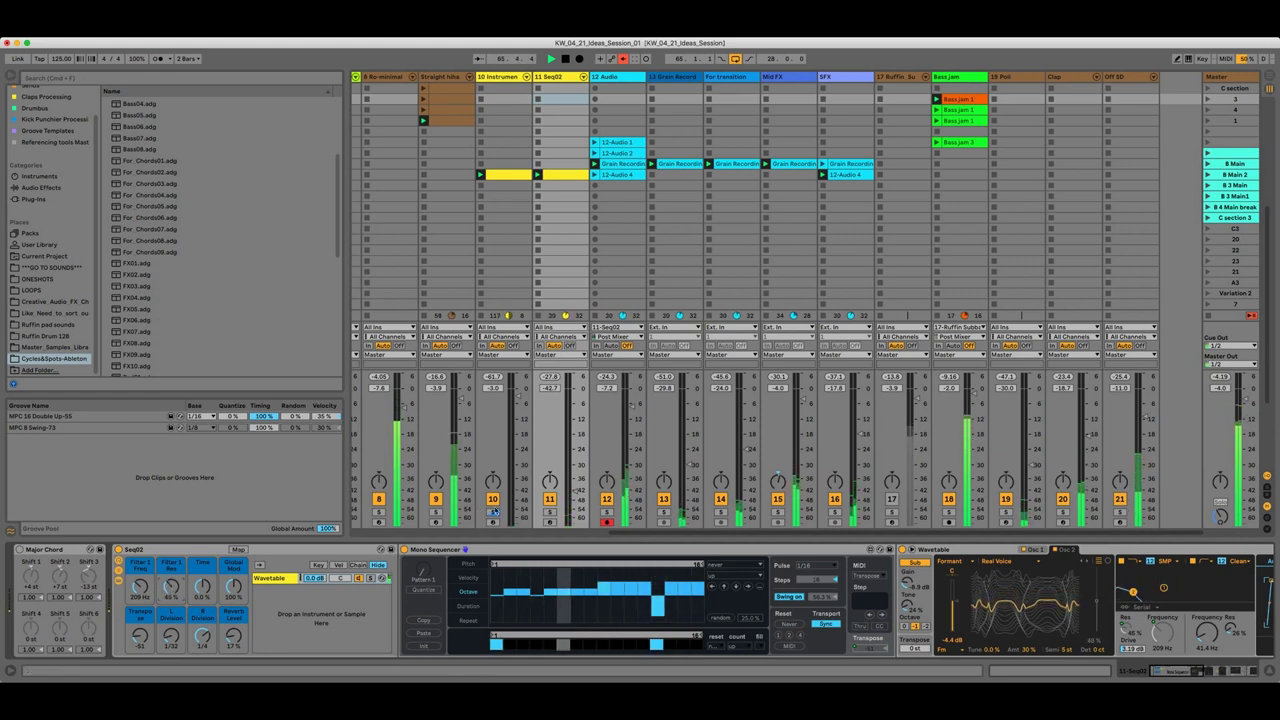
Check Seq02 in solo, return it to the full mix and set its volume to about -42.4 dB
{"action": "left_click", "coordinate": [549, 512]}
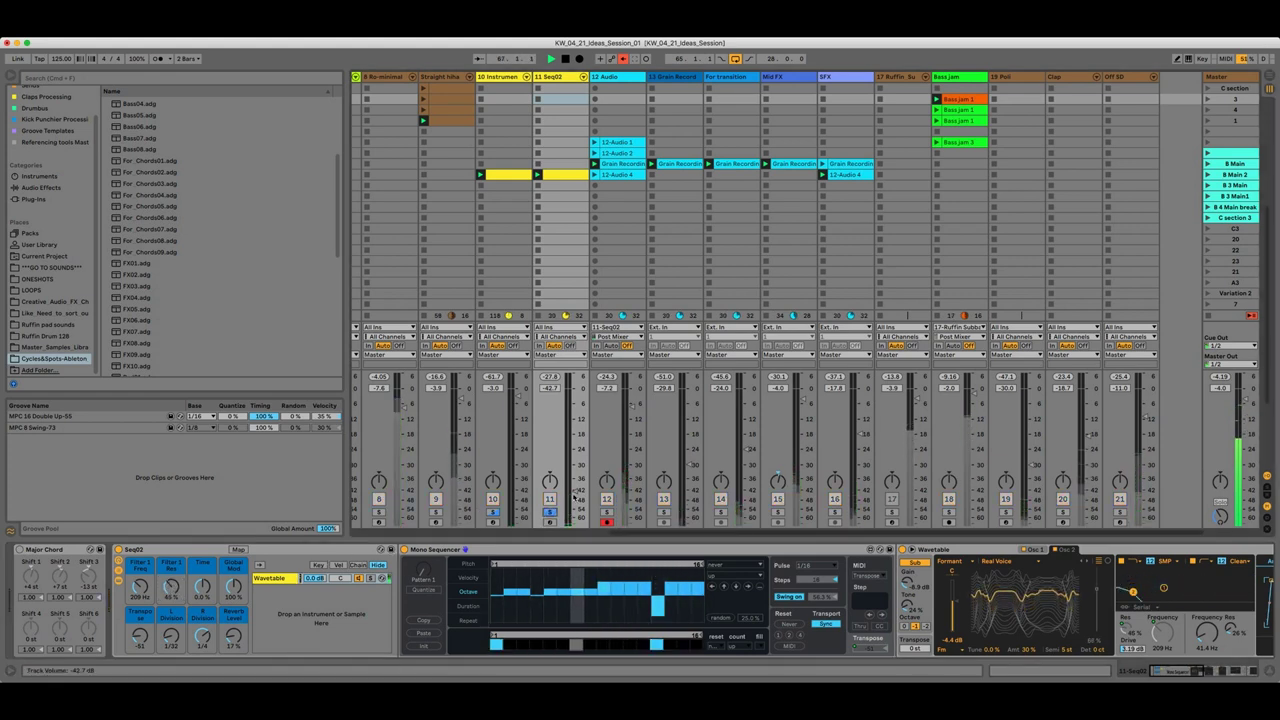
{"action": "left_click_drag", "start_coordinate": [572, 489], "coordinate": [572, 486]}
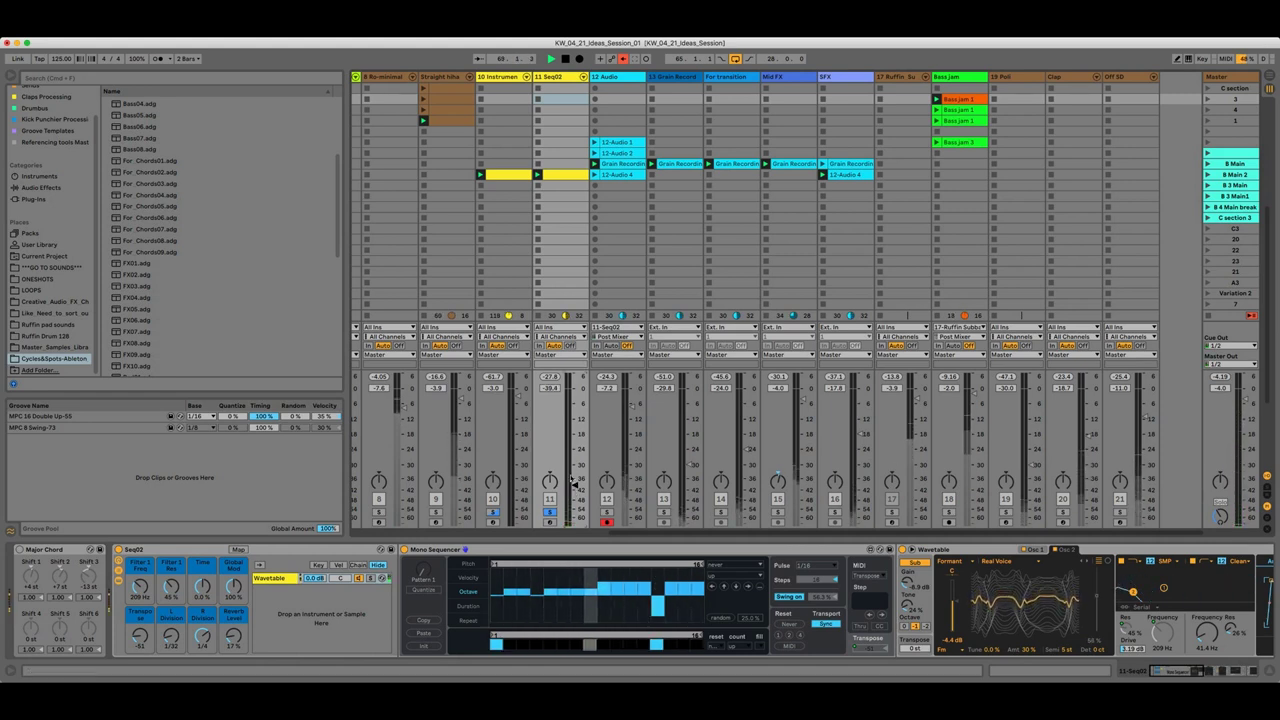
{"action": "left_click", "coordinate": [552, 512]}
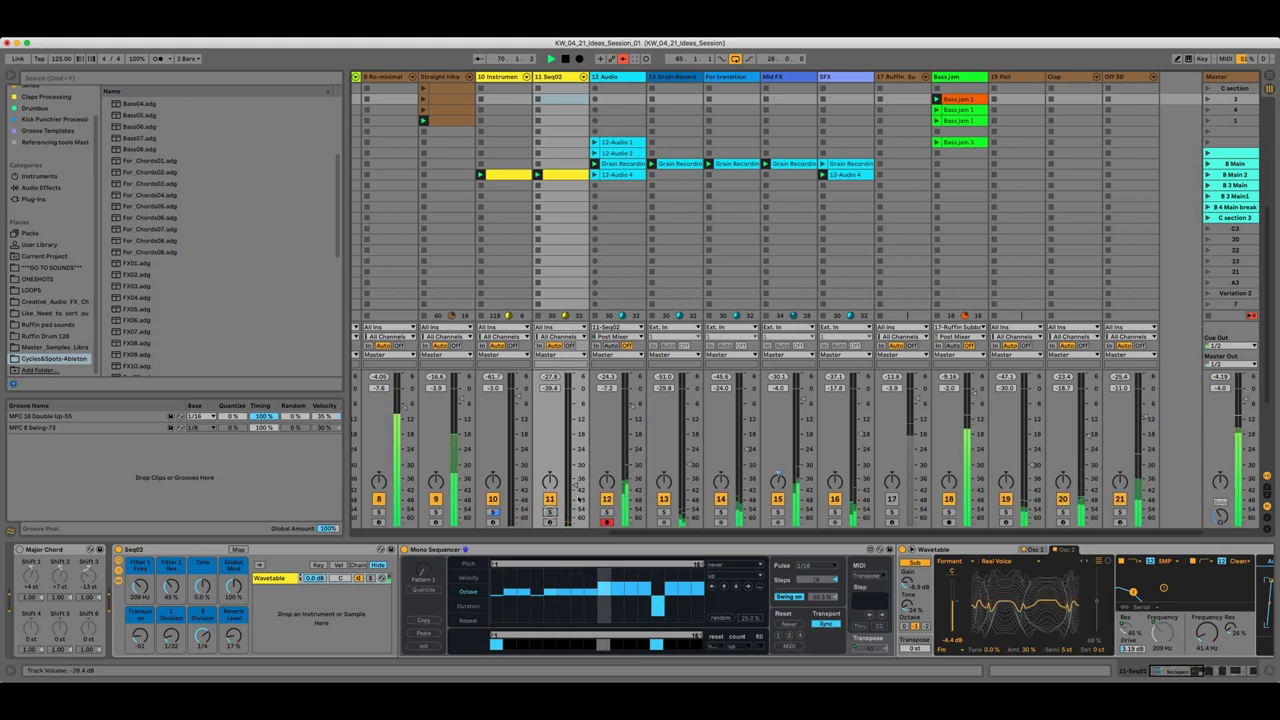
{"action": "left_click_drag", "start_coordinate": [573, 486], "coordinate": [575, 493]}
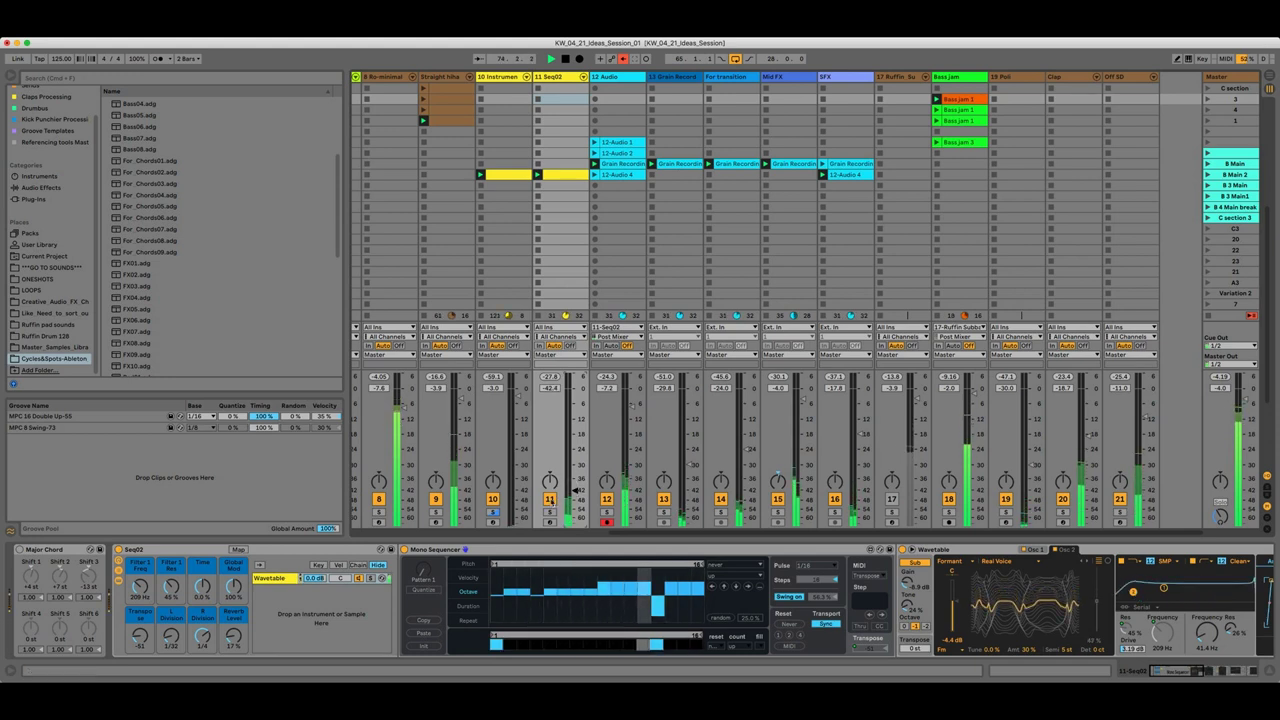
Mute and unmute track 11 Seq02 to compare the mix with and without the sequence
{"action": "left_click", "coordinate": [549, 499]}
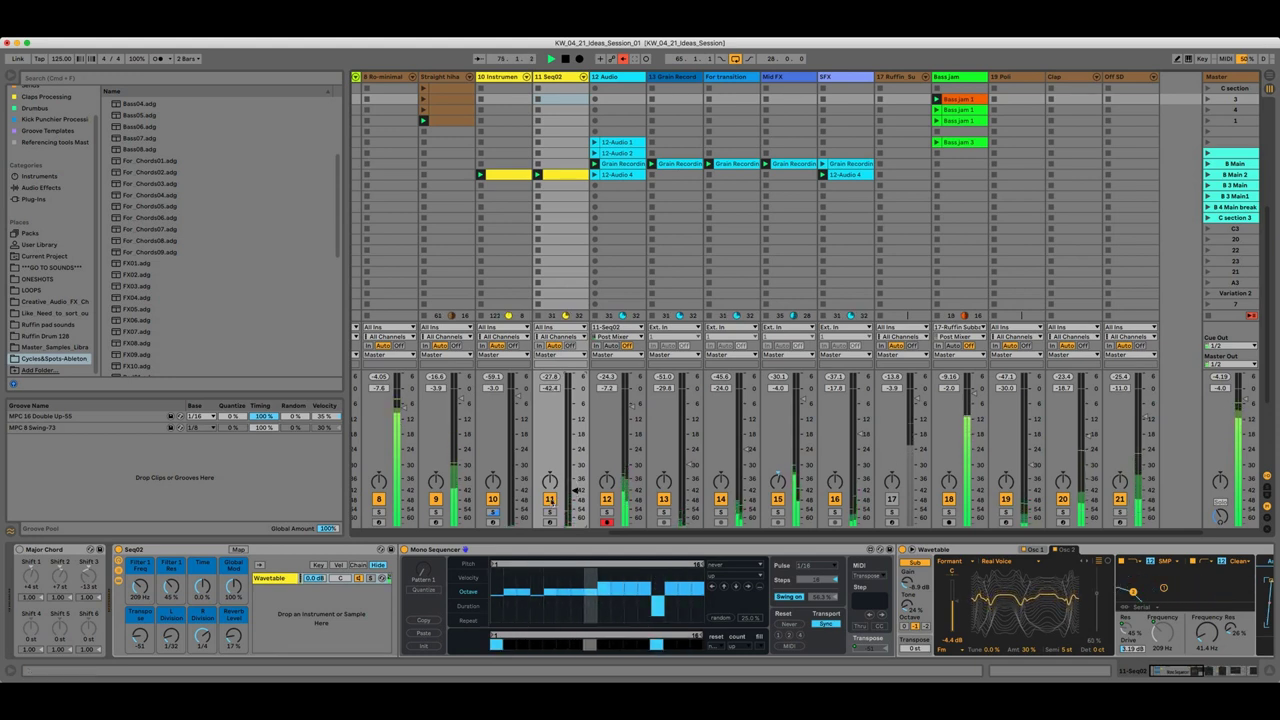
{"action": "left_click", "coordinate": [549, 499]}
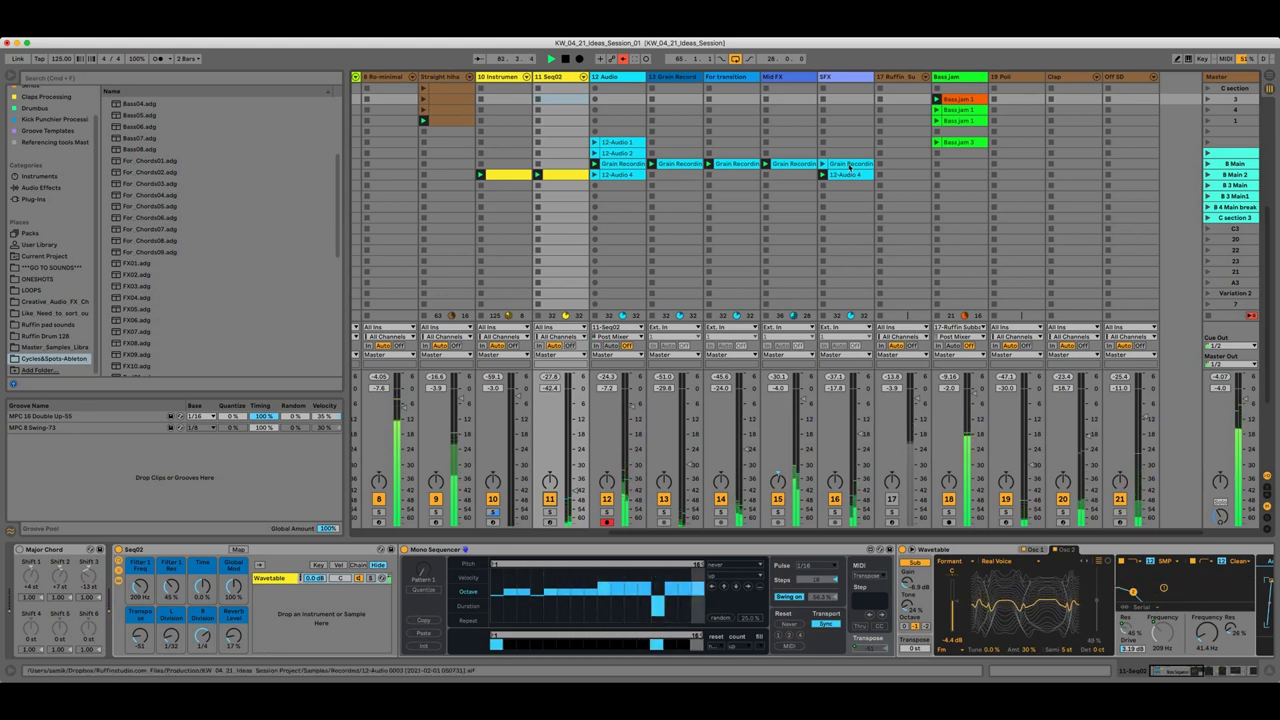
{"action": "left_click", "coordinate": [891, 511]}
{"action": "left_click", "coordinate": [891, 511]}
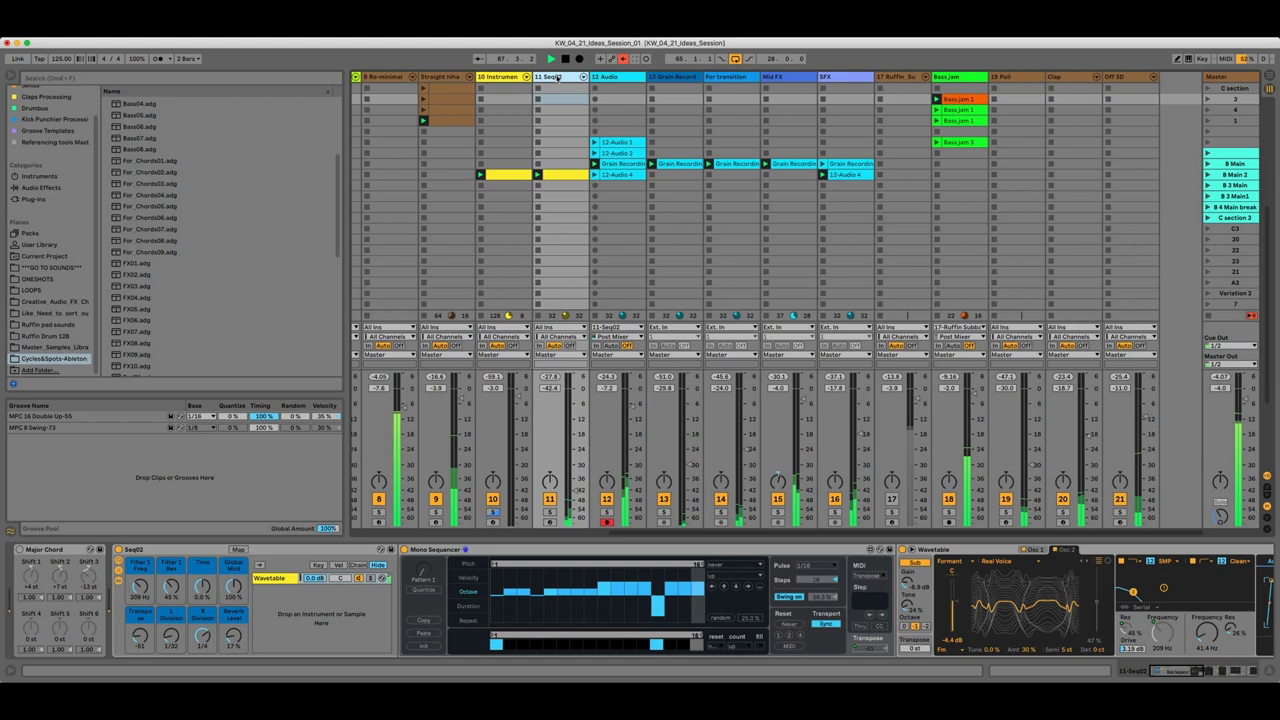
Insert a MIDI track after track 11 Seq02 and load the FX01.adg preset onto it
{"action": "key", "text": "super+shift+t"}
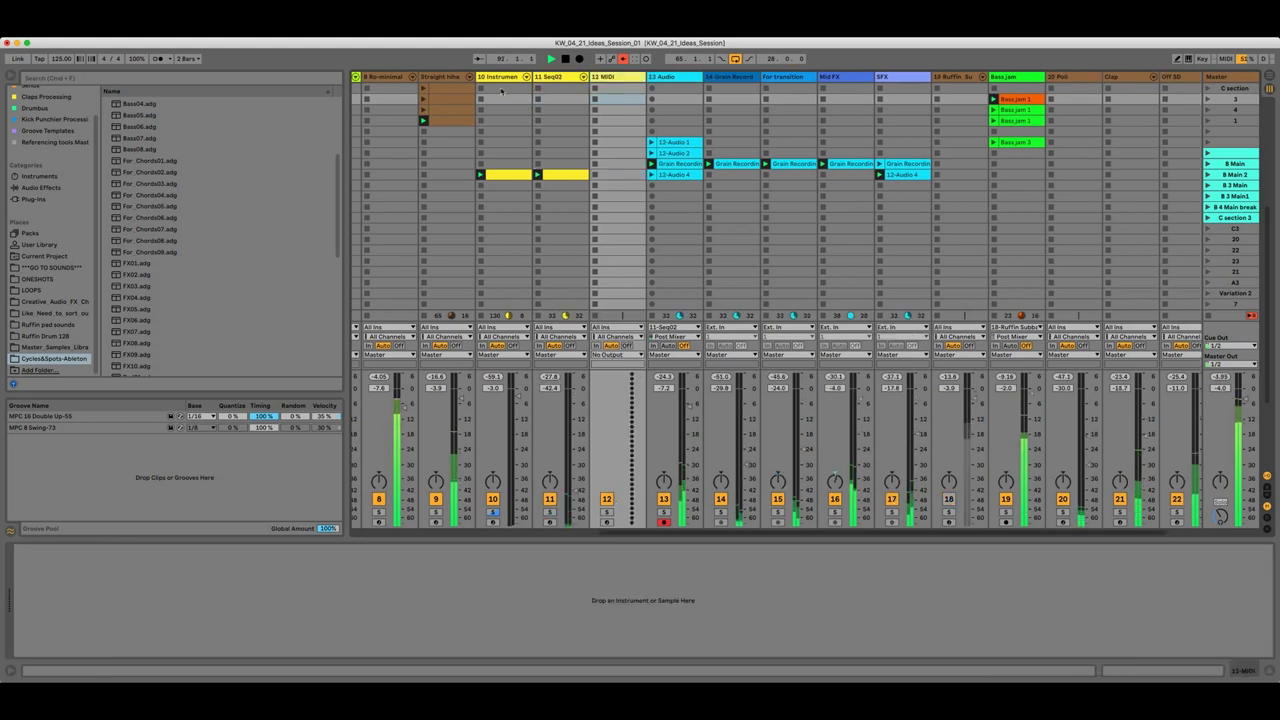
{"action": "left_click", "coordinate": [146, 206]}
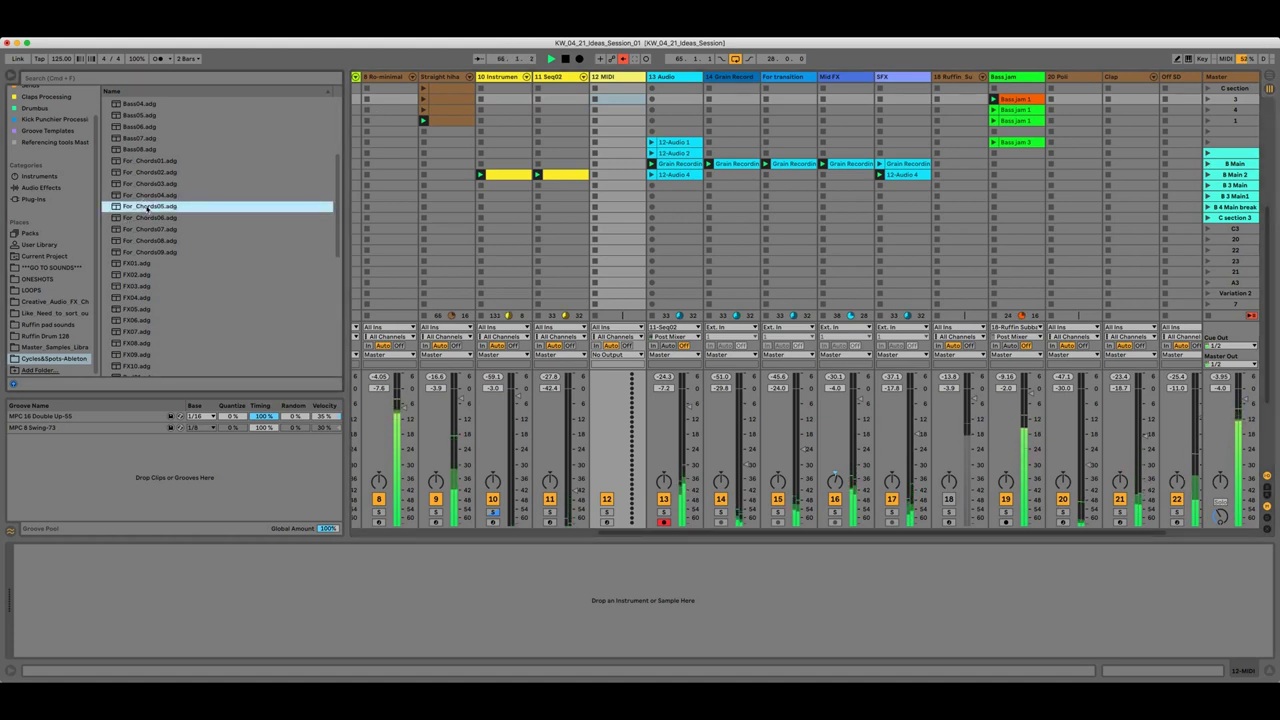
{"action": "scroll", "coordinate": [146, 206], "scroll_direction": "down", "scroll_amount": 1}
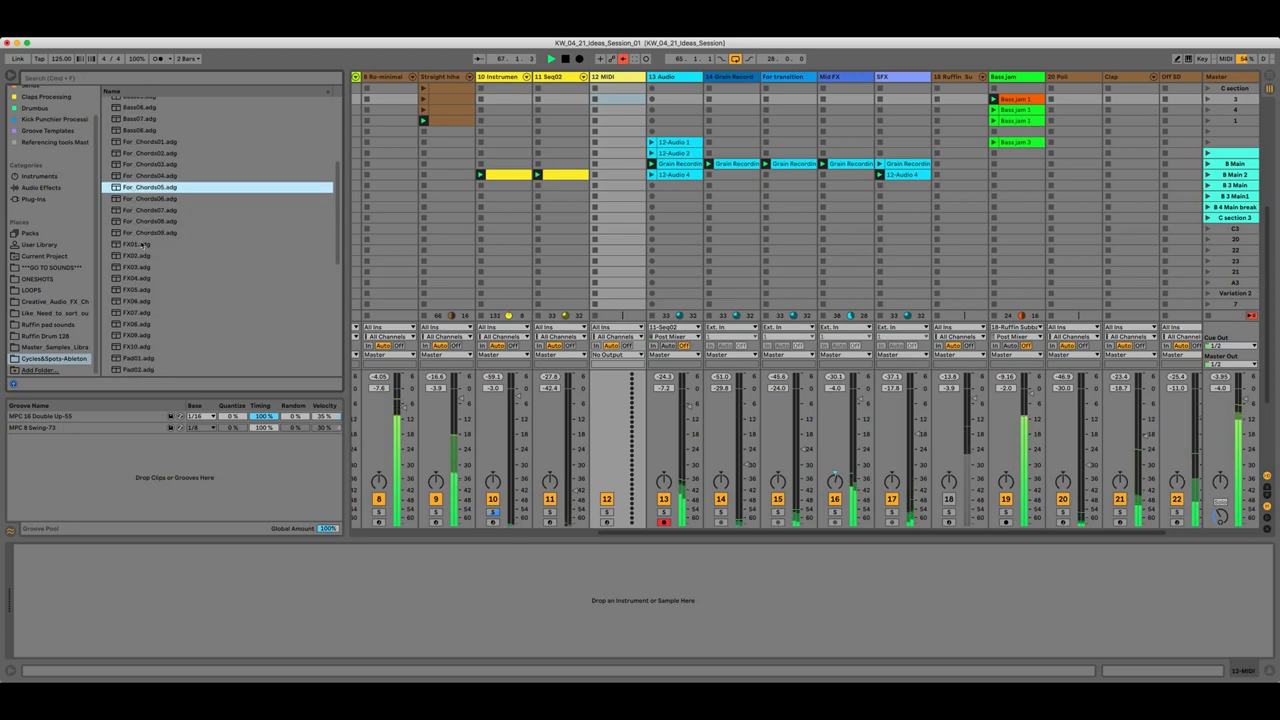
{"action": "left_click", "coordinate": [140, 245]}
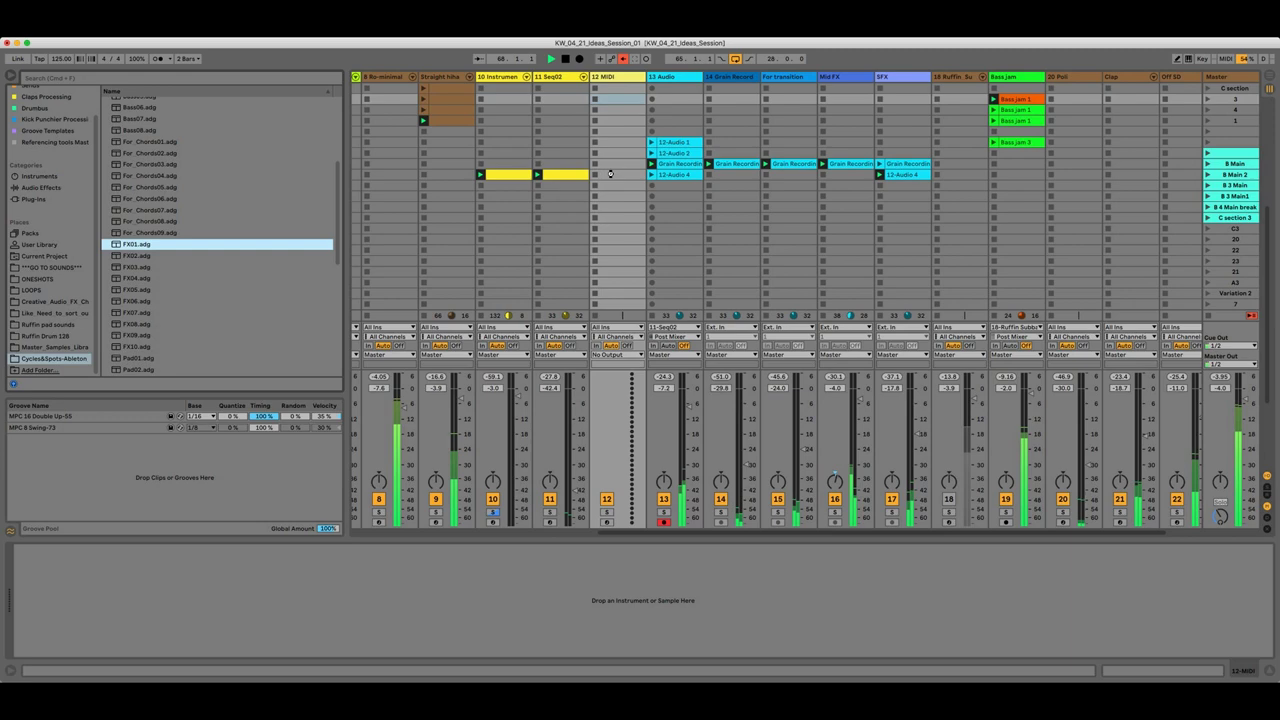
{"action": "key", "text": "Return"}
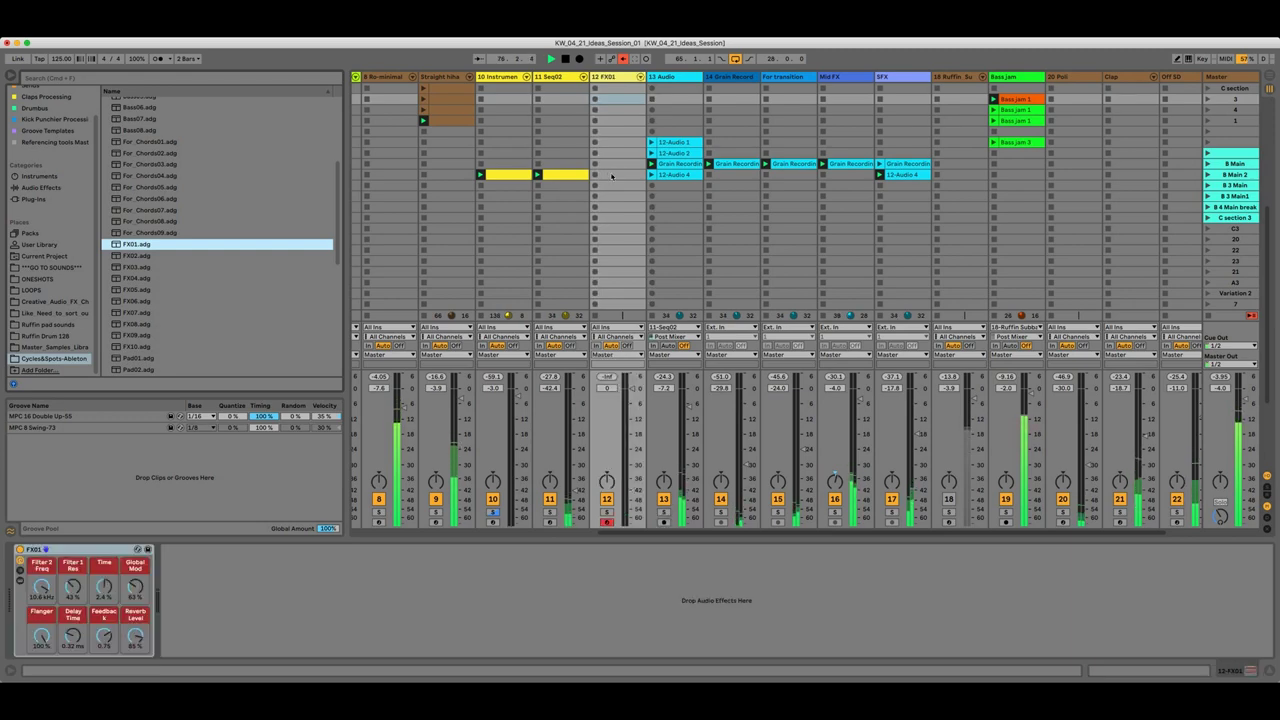
Create a MIDI clip on the FX01 track in the B Main 2 scene and add a 1/16 C3 note at its start
{"action": "double_click", "coordinate": [612, 176]}
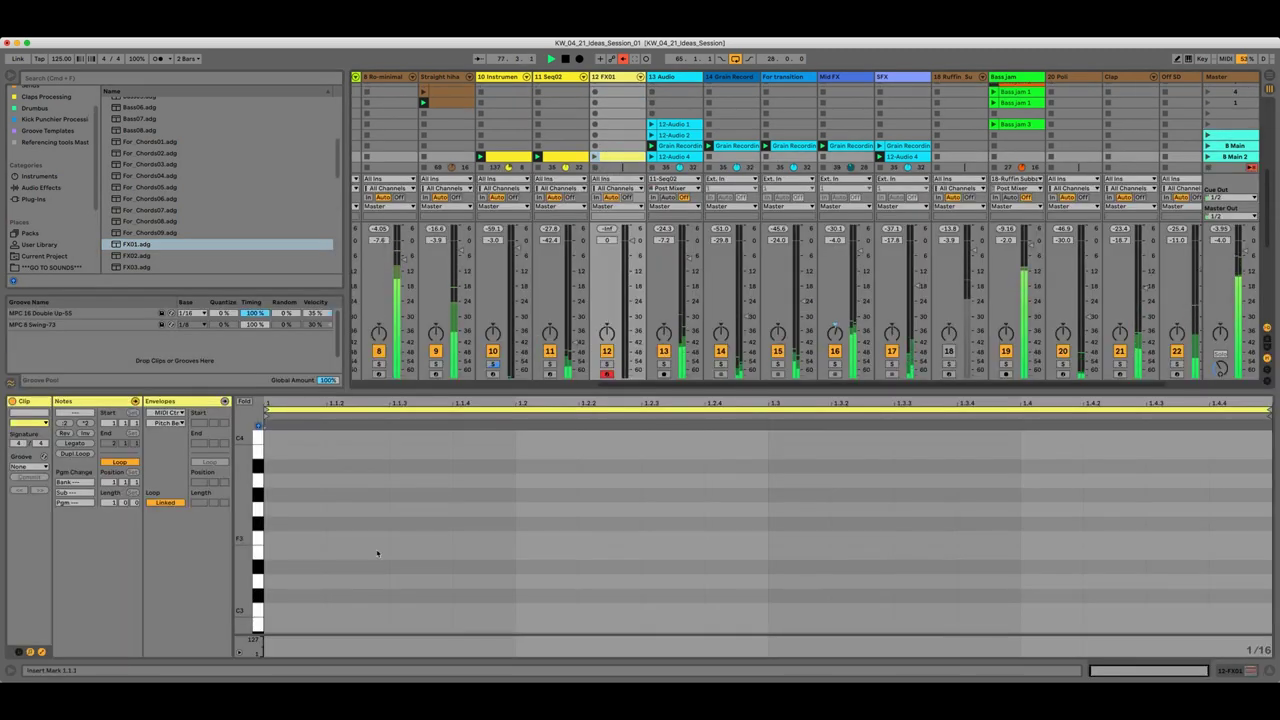
{"action": "scroll", "coordinate": [307, 606], "scroll_direction": "down", "scroll_amount": 1}
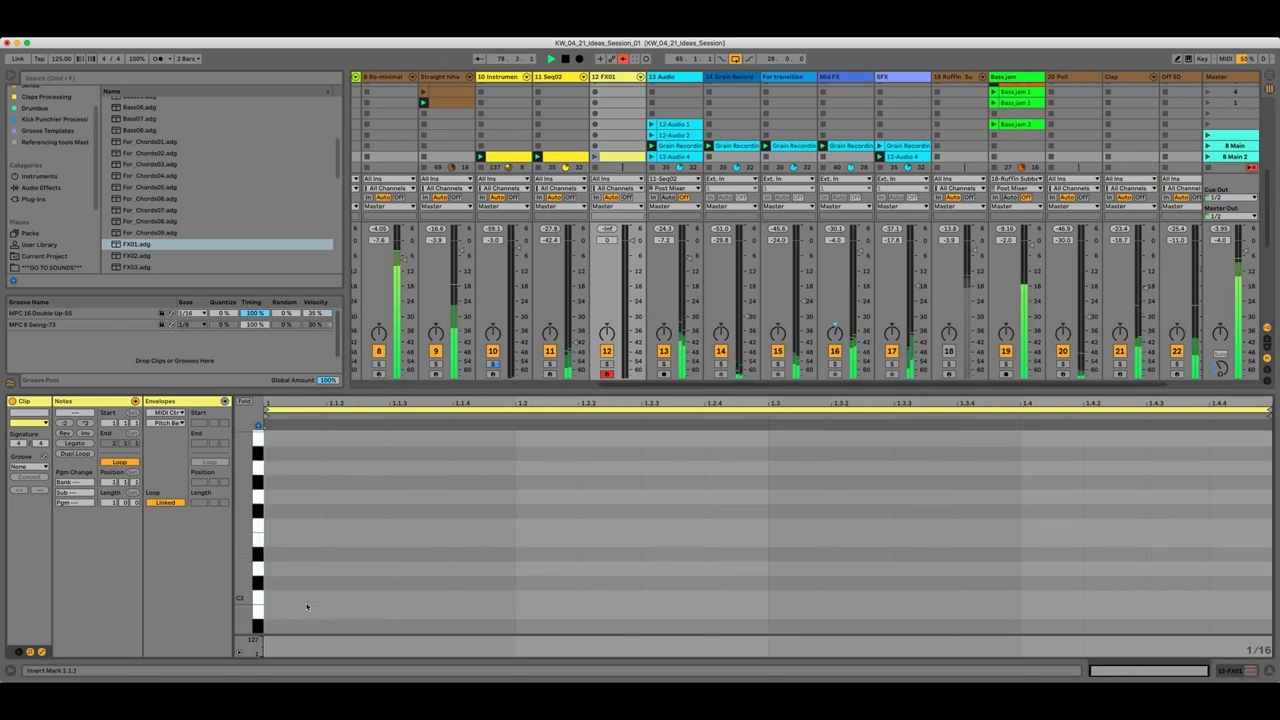
{"action": "double_click", "coordinate": [285, 598]}
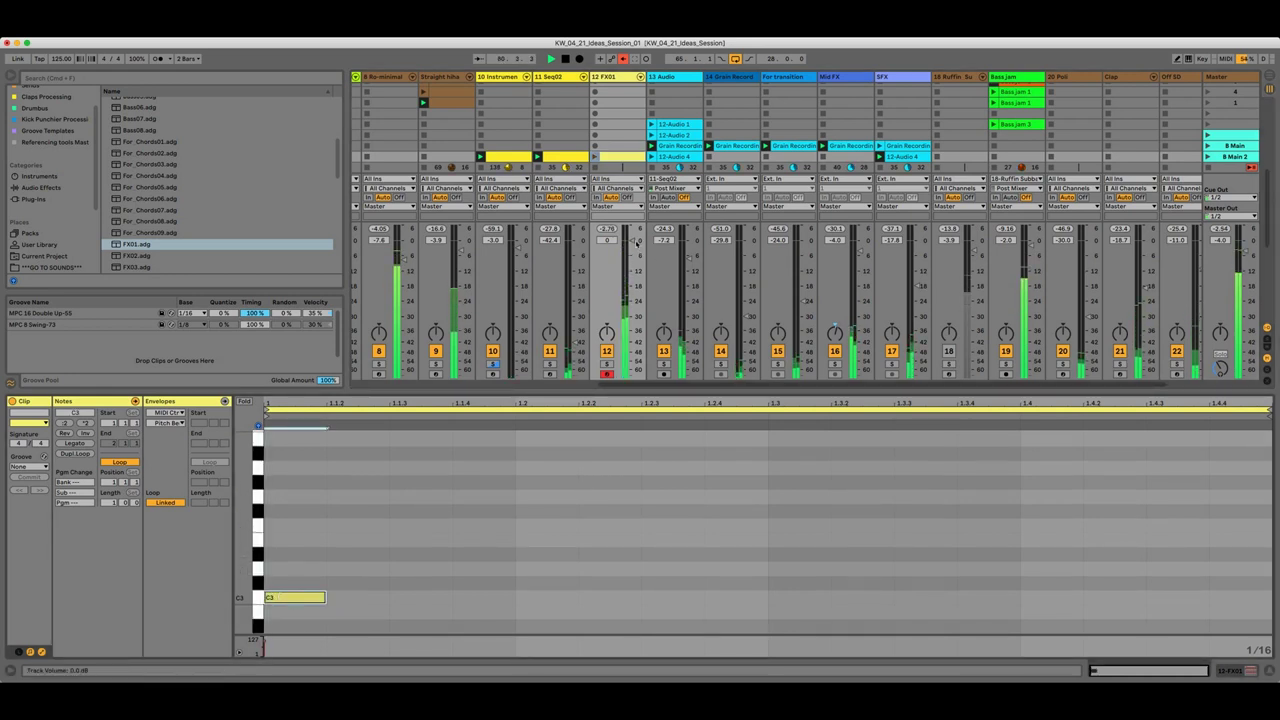
Launch the new FX01 clip and lower the track's volume to about -22 dB
{"action": "left_click_drag", "start_coordinate": [634, 246], "coordinate": [632, 287]}
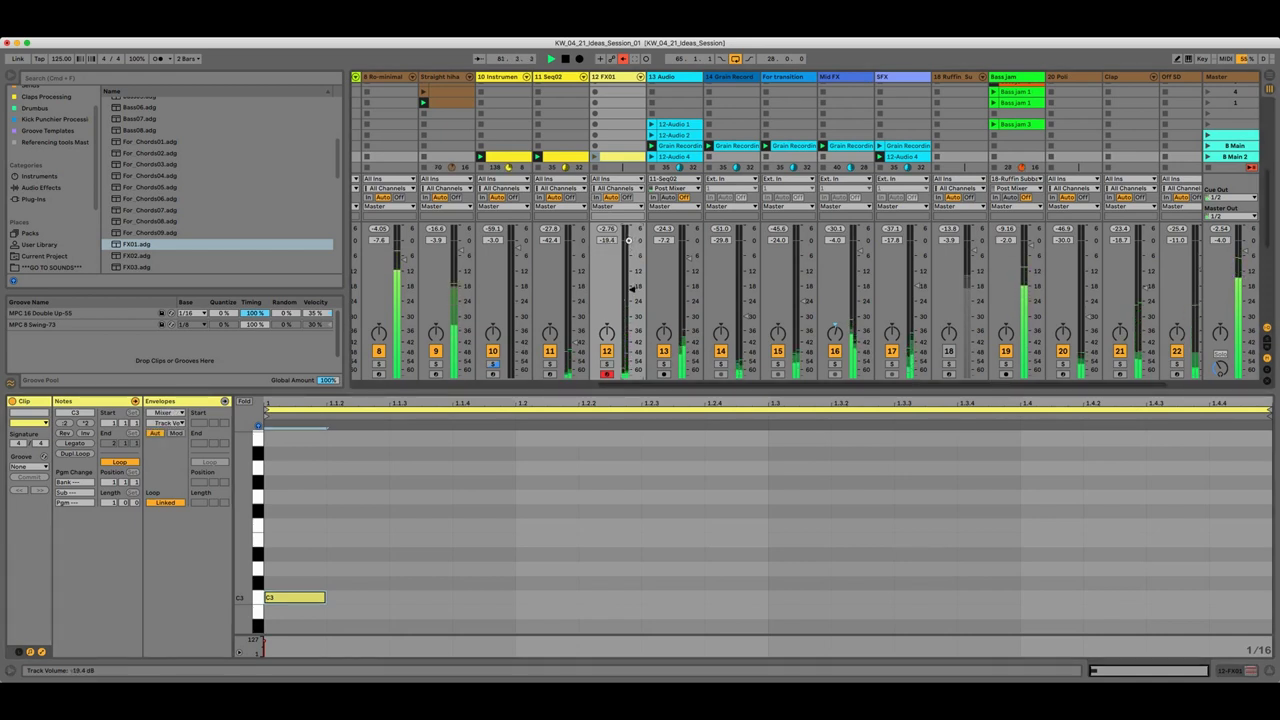
{"action": "left_click", "coordinate": [592, 156]}
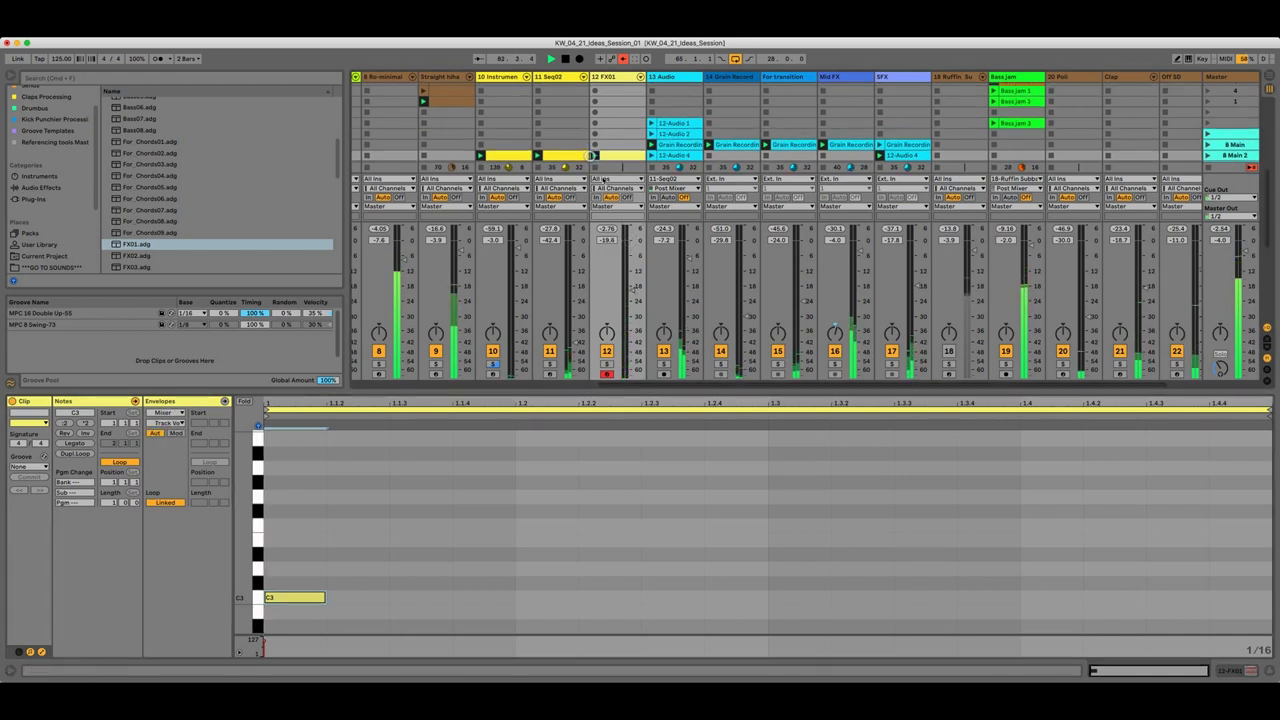
{"action": "left_click_drag", "start_coordinate": [631, 287], "coordinate": [629, 293]}
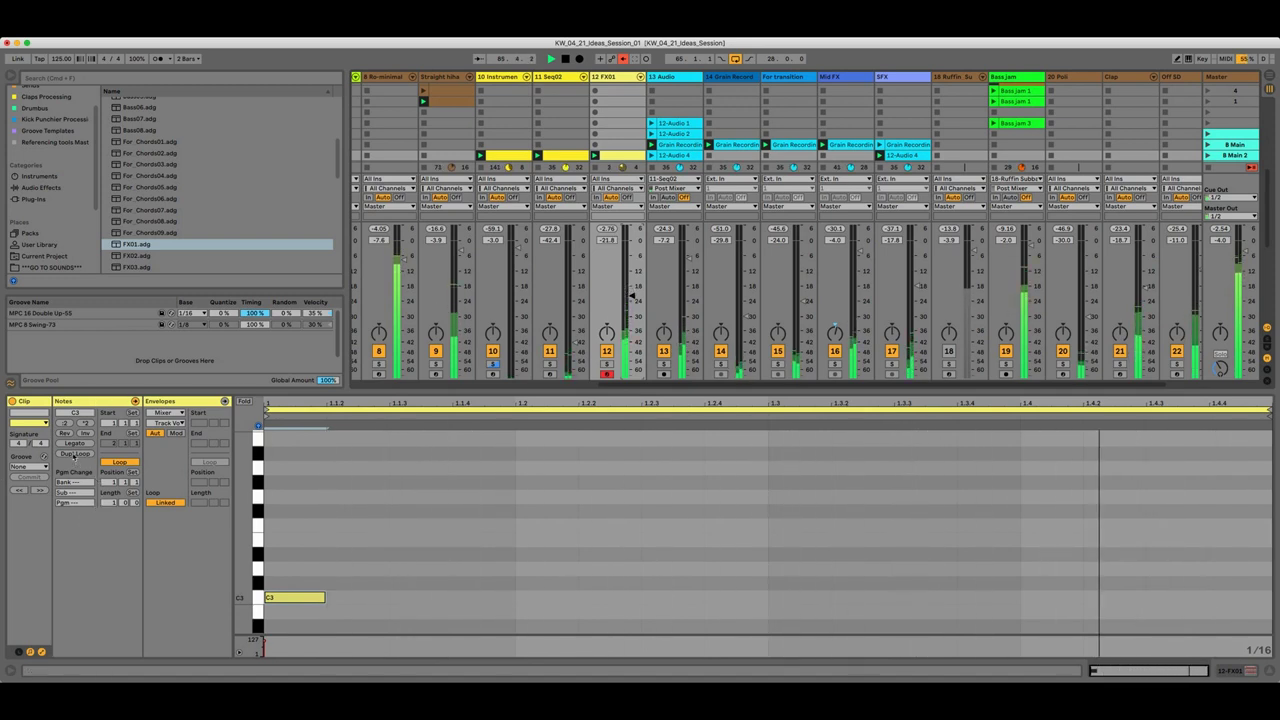
Duplicate the FX01 clip's loop twice to make it four bars long
{"action": "left_click", "coordinate": [73, 454]}
{"action": "left_click", "coordinate": [73, 454]}
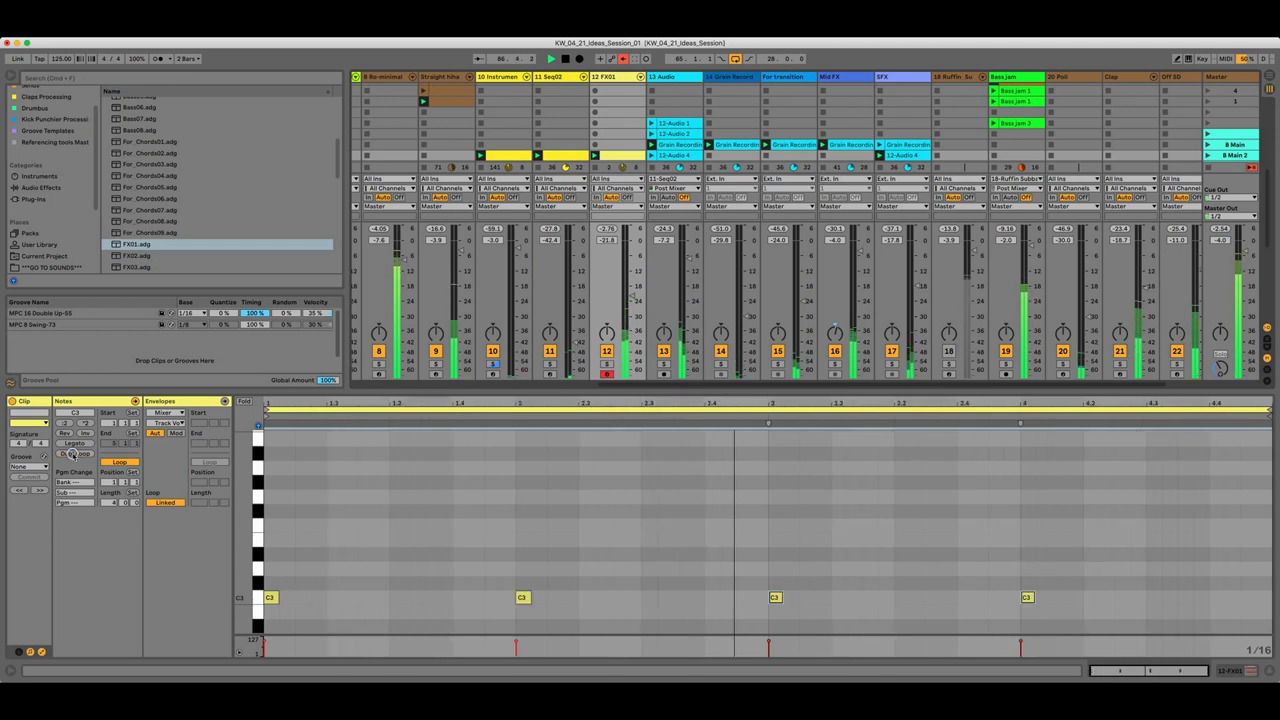
Delete the C3 notes at bars 2 and 3 of the FX01 clip
{"action": "left_click", "coordinate": [521, 597]}
{"action": "key", "text": "Delete"}
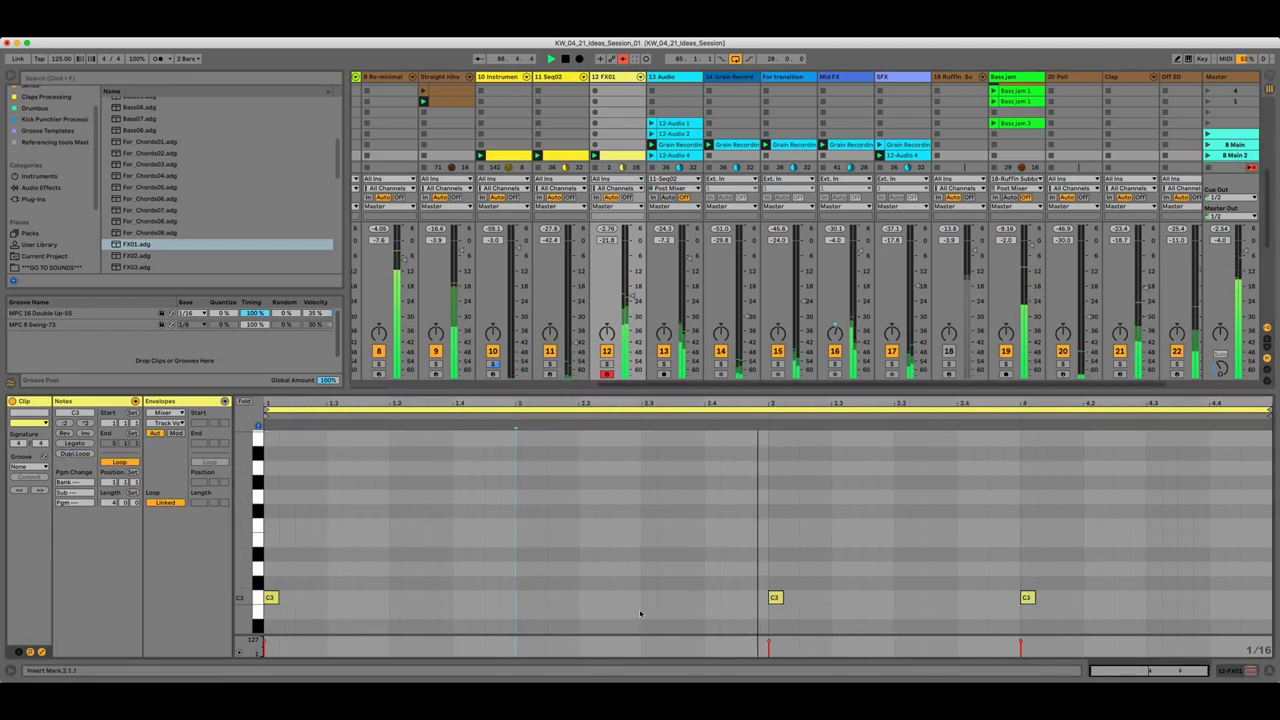
{"action": "left_click", "coordinate": [774, 597]}
{"action": "key", "text": "Delete"}
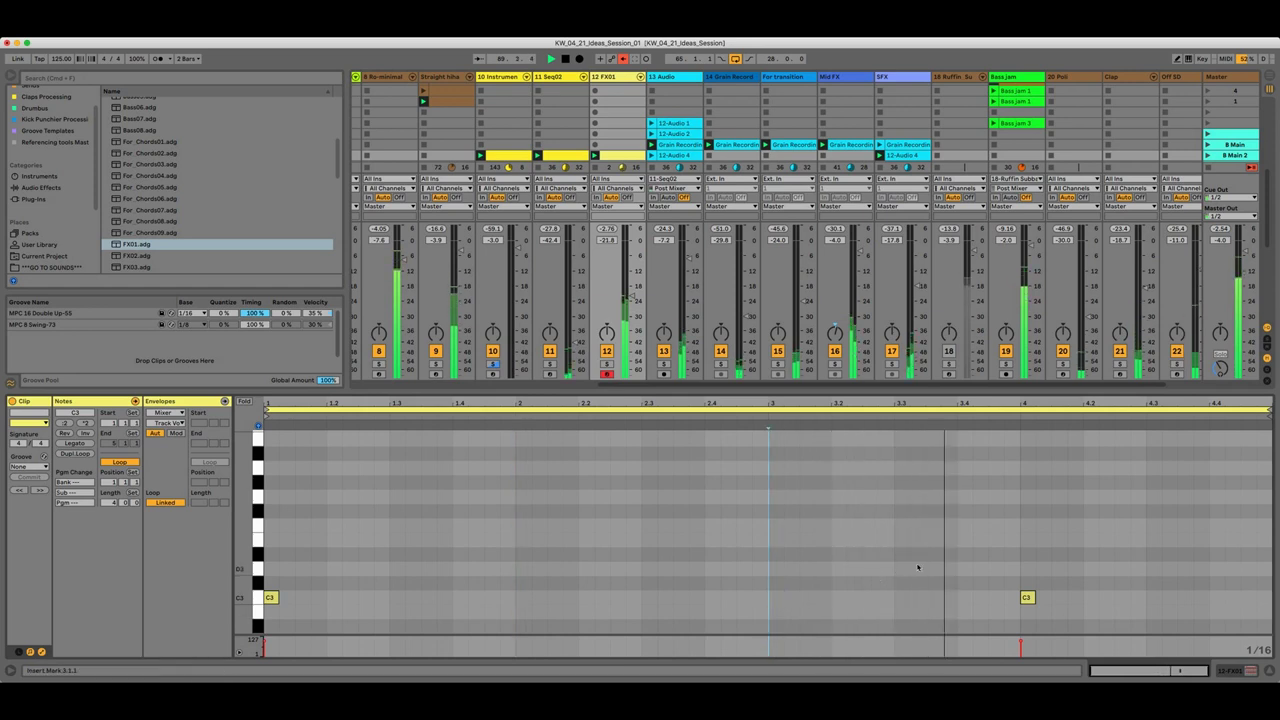
Duplicate the FX01 clip's loop to eight bars and delete the C3 notes at bars 4 and 5
{"action": "left_click", "coordinate": [87, 455]}
{"action": "left_click_drag", "start_coordinate": [616, 571], "coordinate": [794, 626]}
{"action": "key", "text": "Delete"}
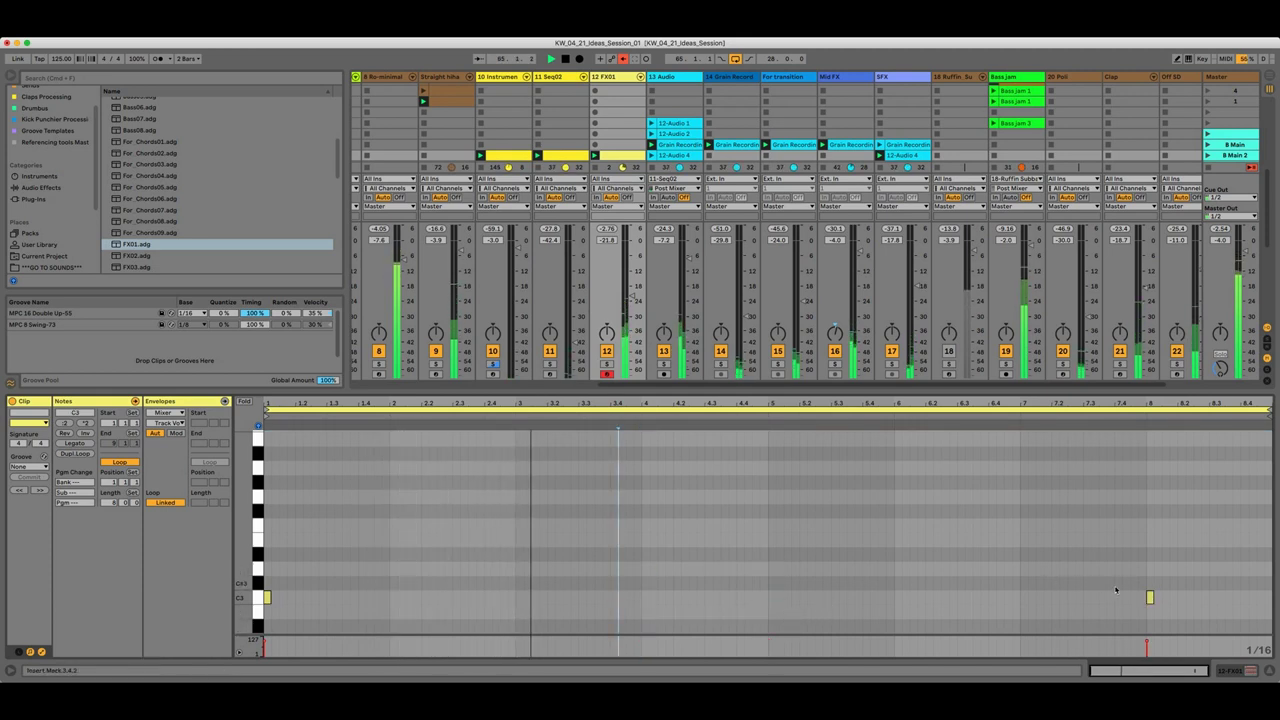
Lower the FX01 track's volume to about -35 dB and replace the C3 note at bar 1 with one at bar 4
{"action": "left_click", "coordinate": [1151, 597]}
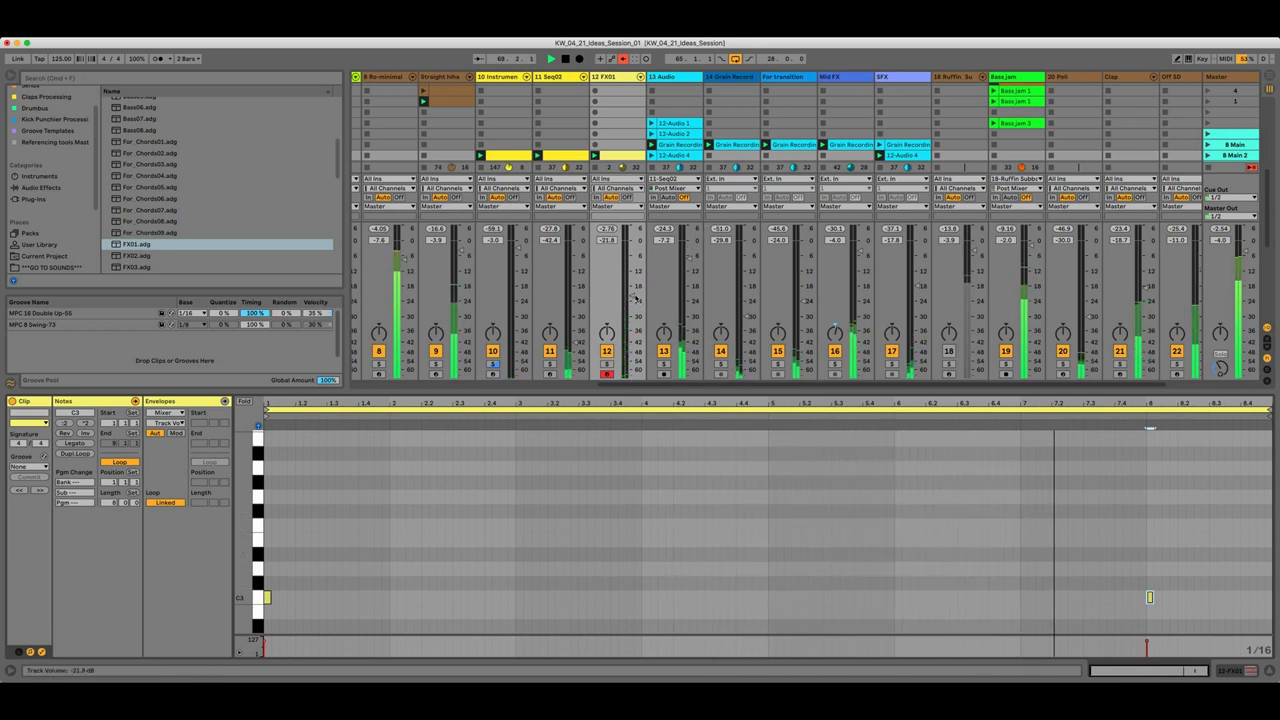
{"action": "left_click_drag", "start_coordinate": [631, 293], "coordinate": [631, 330]}
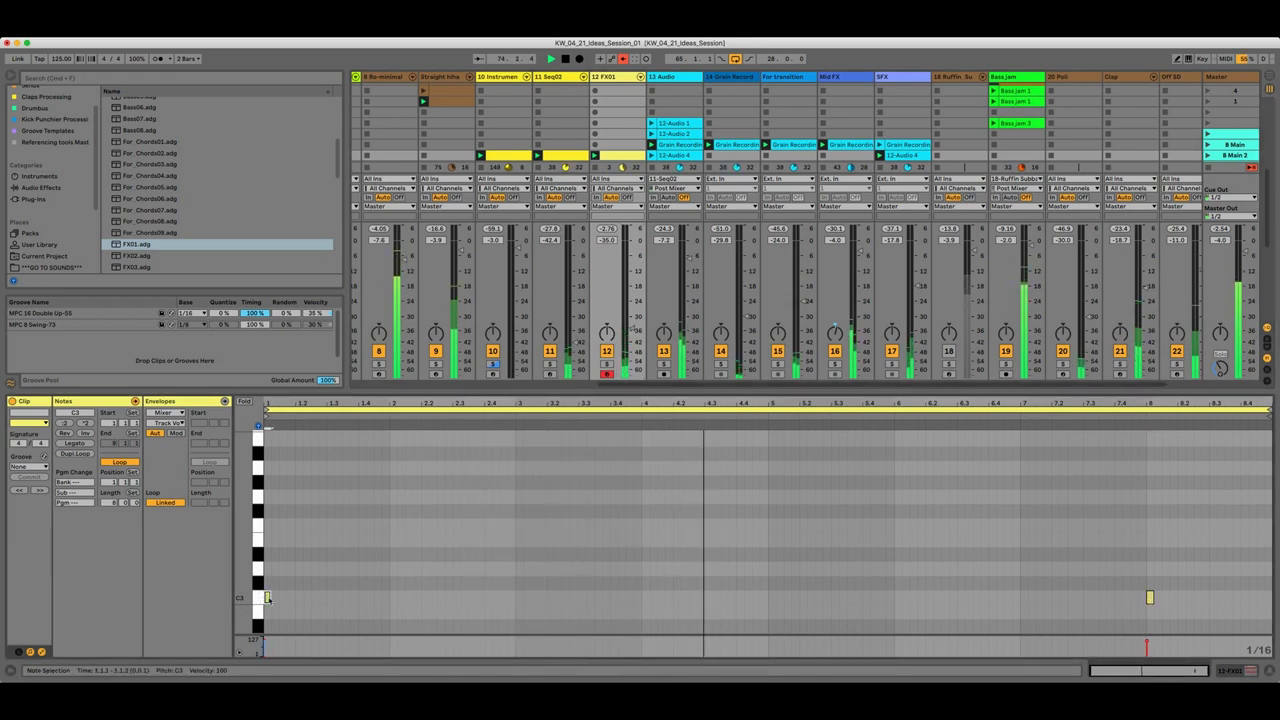
{"action": "key", "text": "Delete"}
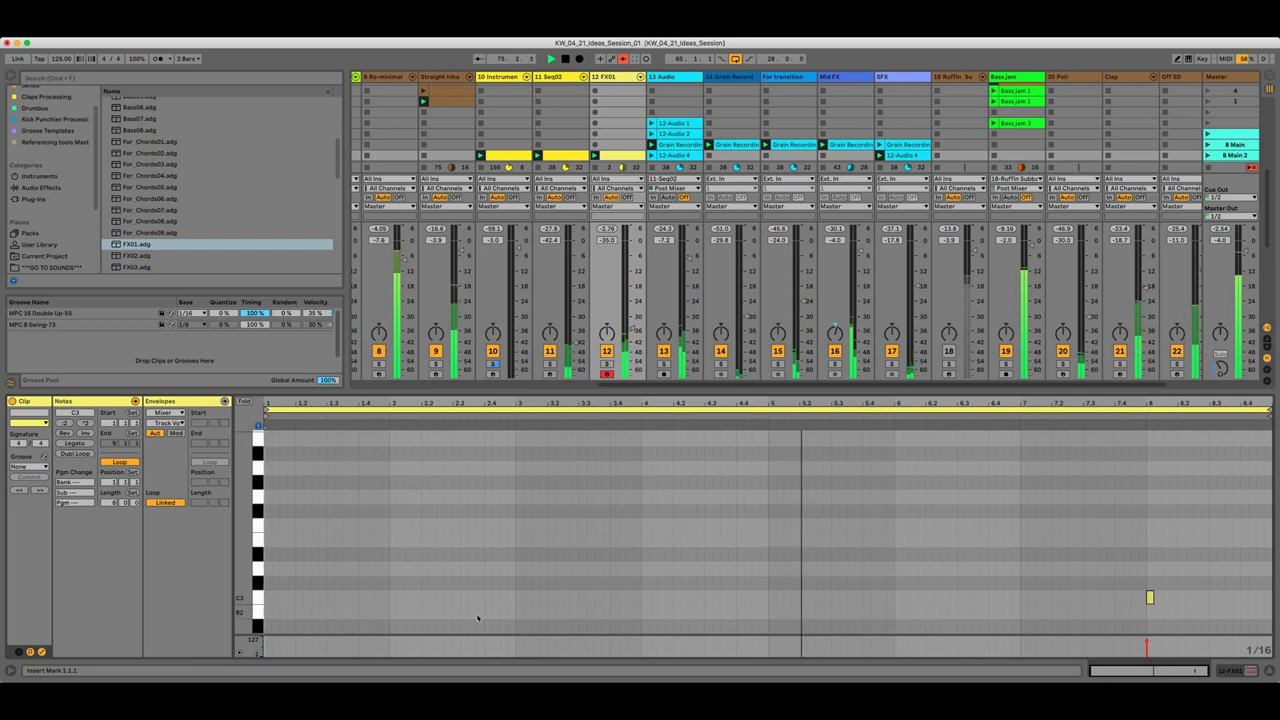
{"action": "double_click", "coordinate": [645, 597]}
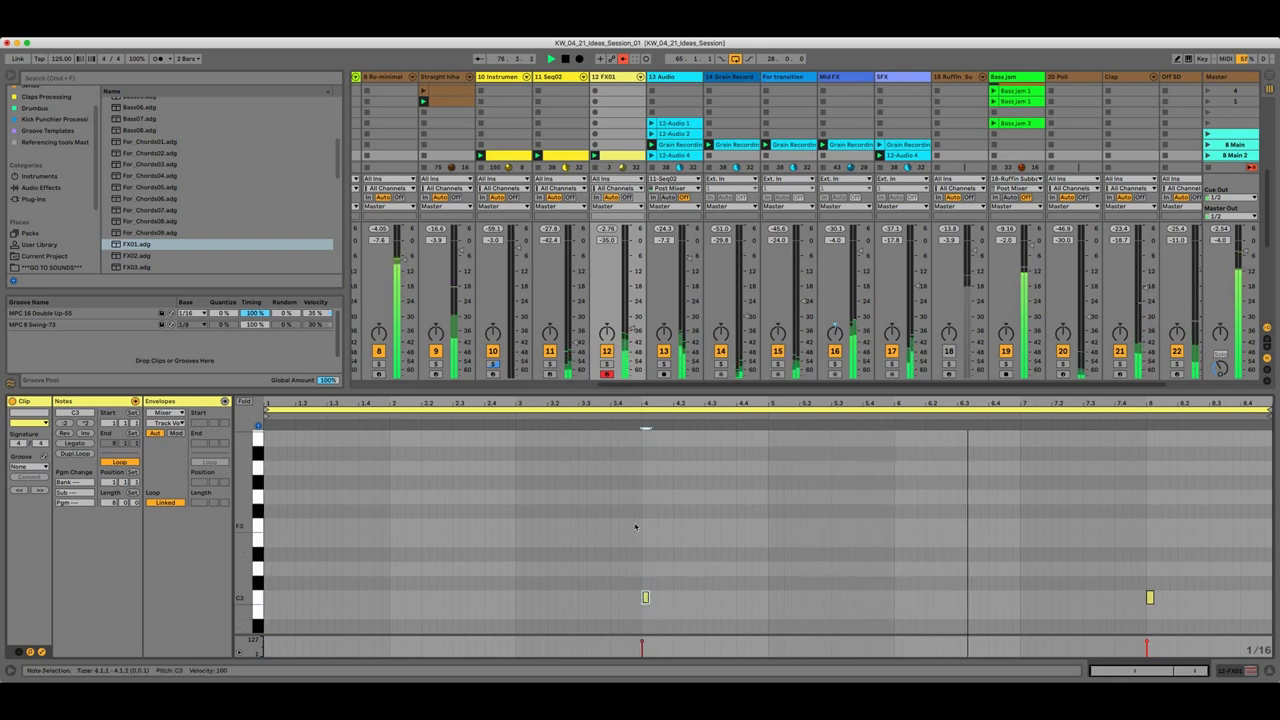
Switch oscillator 1 of the FX01 rack's Wavetable to the Collection category and raise the track's volume to about -24.6 dB
{"action": "left_click", "coordinate": [625, 81]}
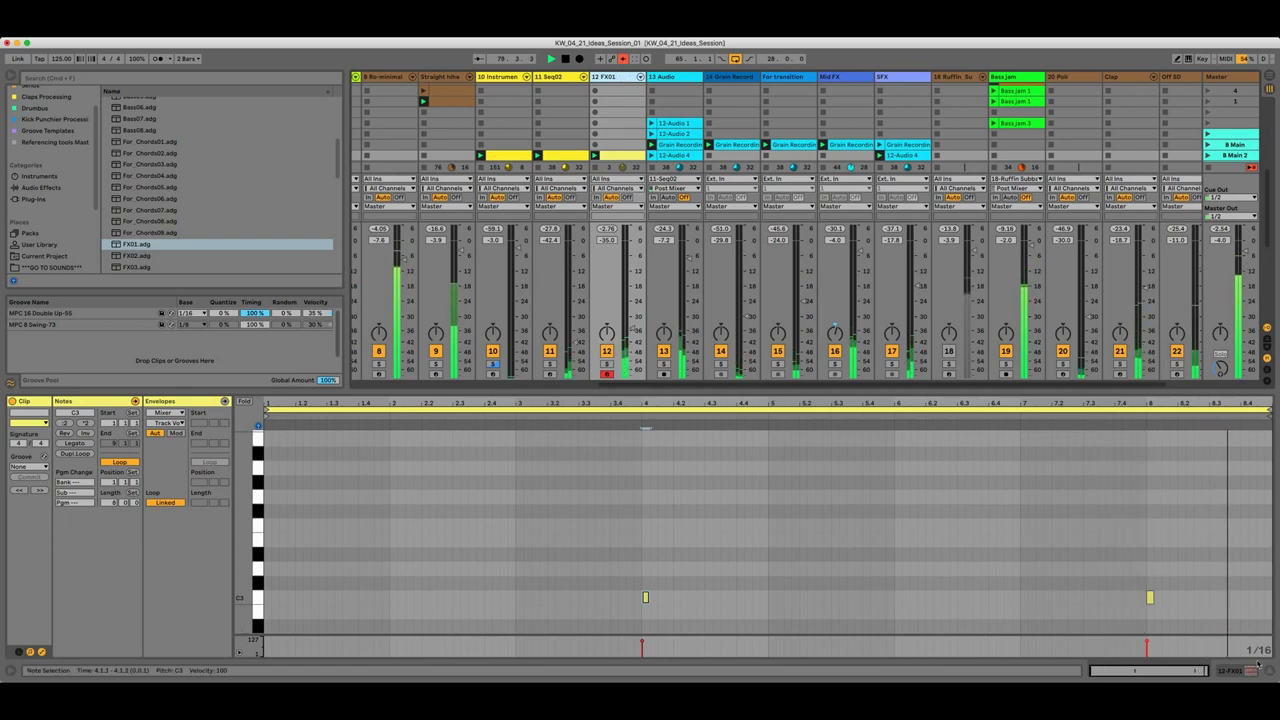
{"action": "key", "text": "shift+Tab"}
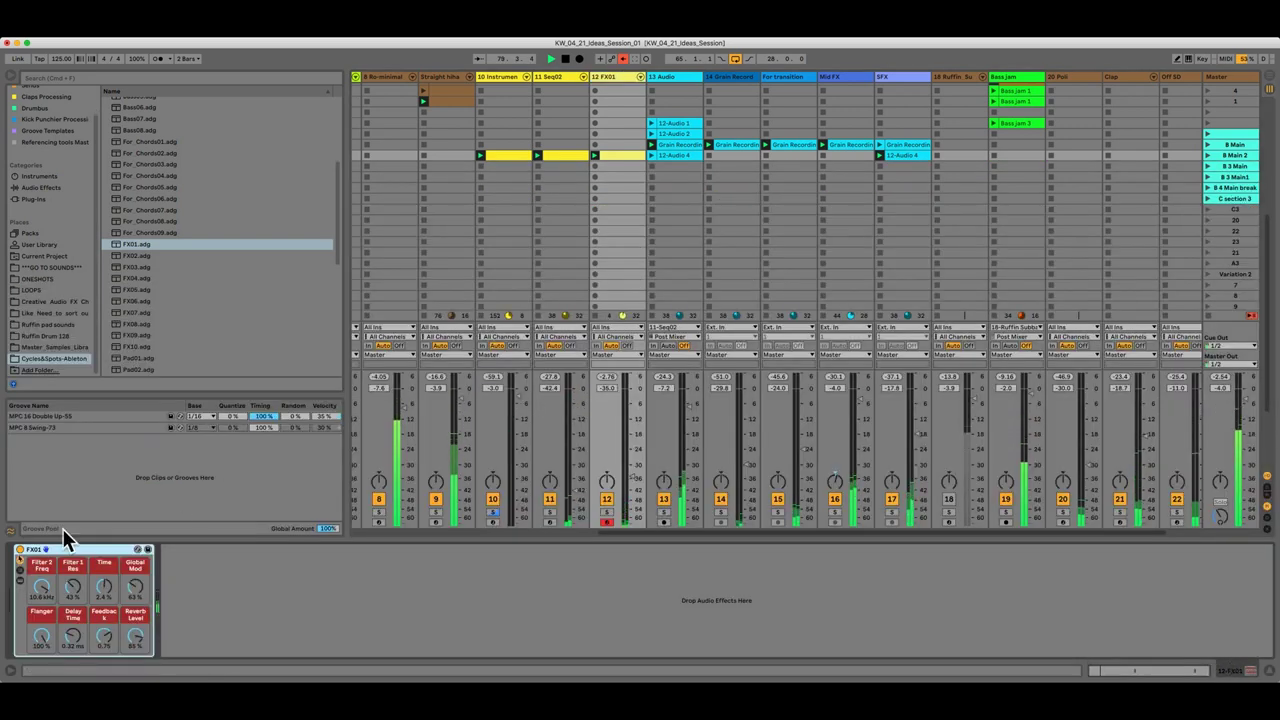
{"action": "left_click", "coordinate": [18, 581]}
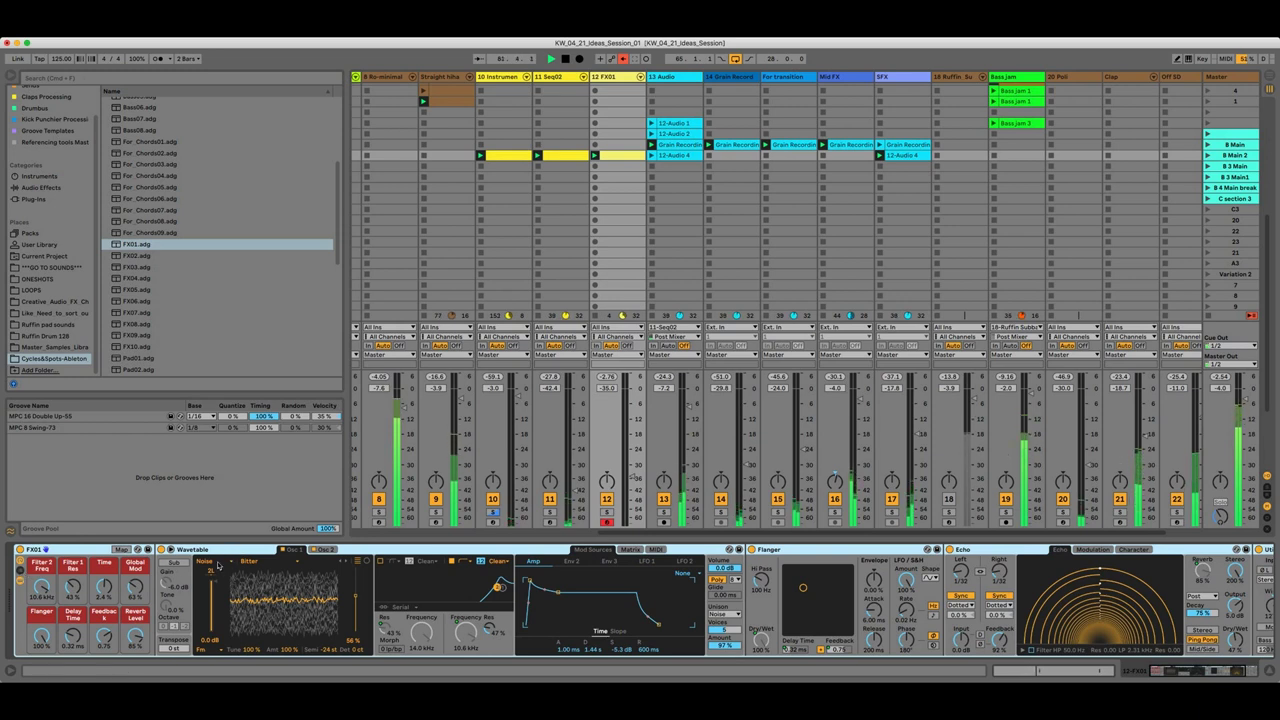
{"action": "left_click", "coordinate": [216, 562]}
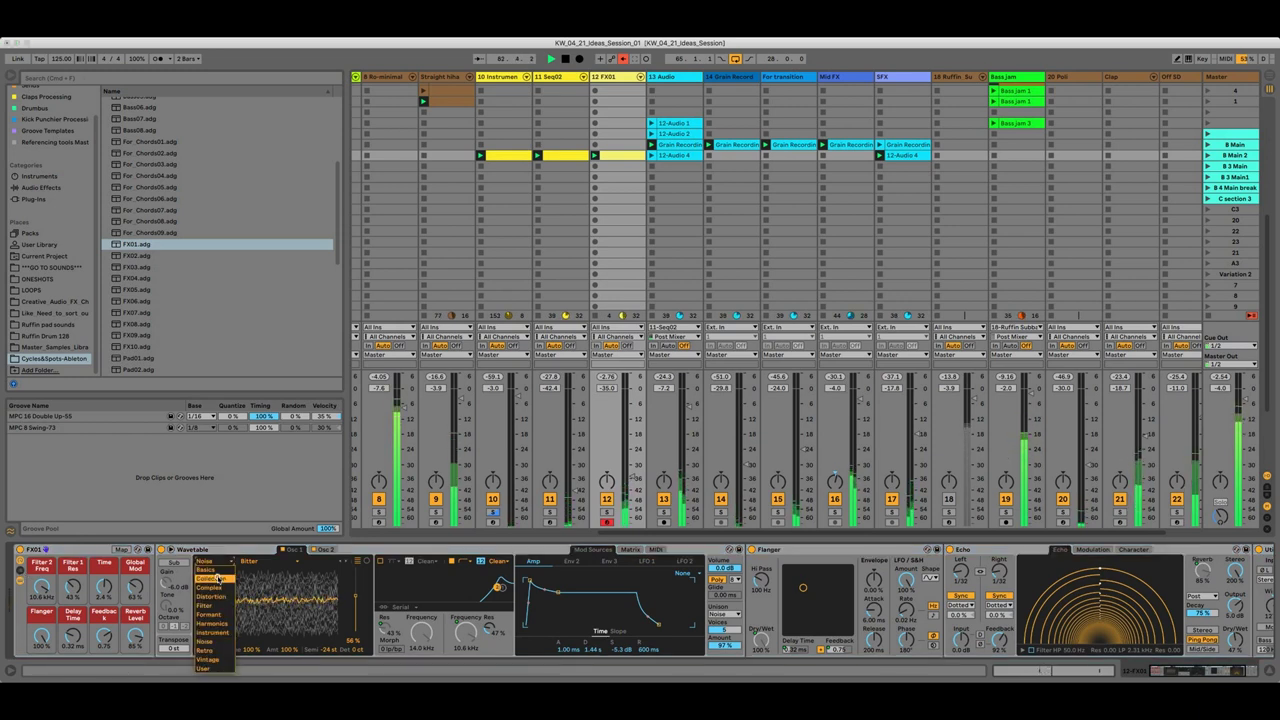
{"action": "left_click", "coordinate": [214, 578]}
{"action": "left_click_drag", "start_coordinate": [628, 482], "coordinate": [629, 475]}
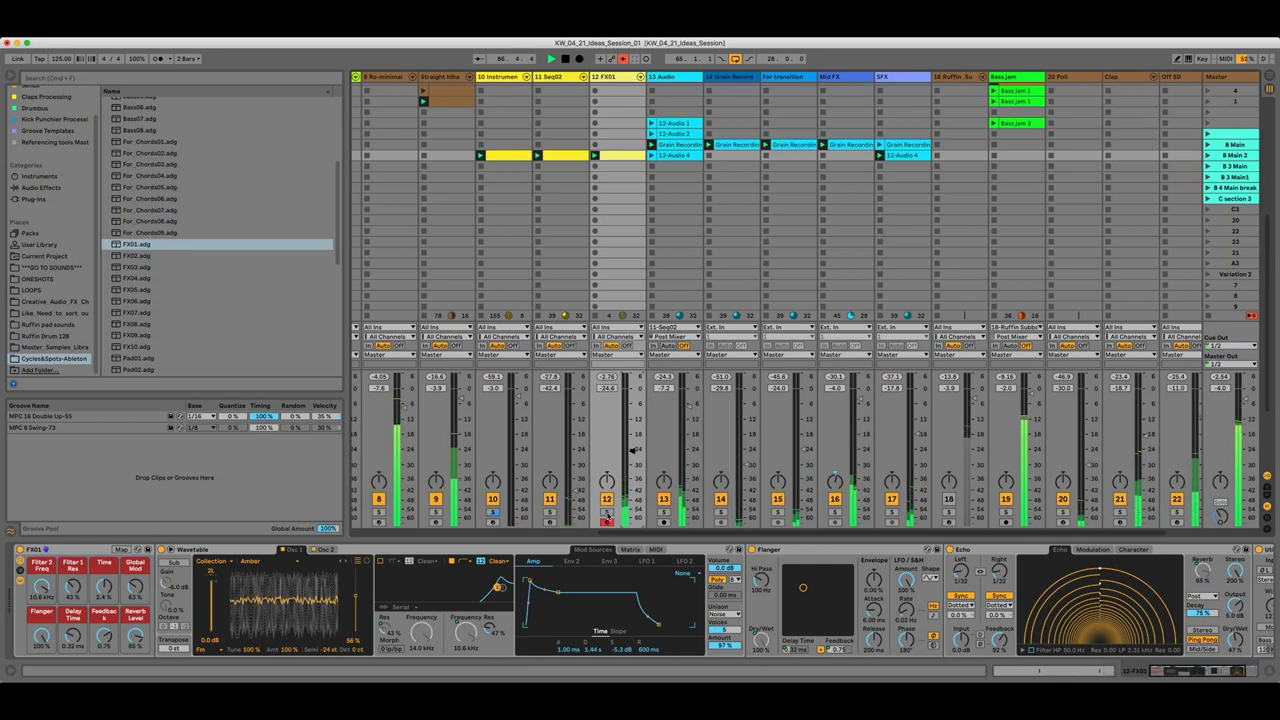
Try the Beige wavetable on oscillator 1, switch it to the Harmonics category and raise its wavetable position to 75%
{"action": "left_click", "coordinate": [245, 563]}
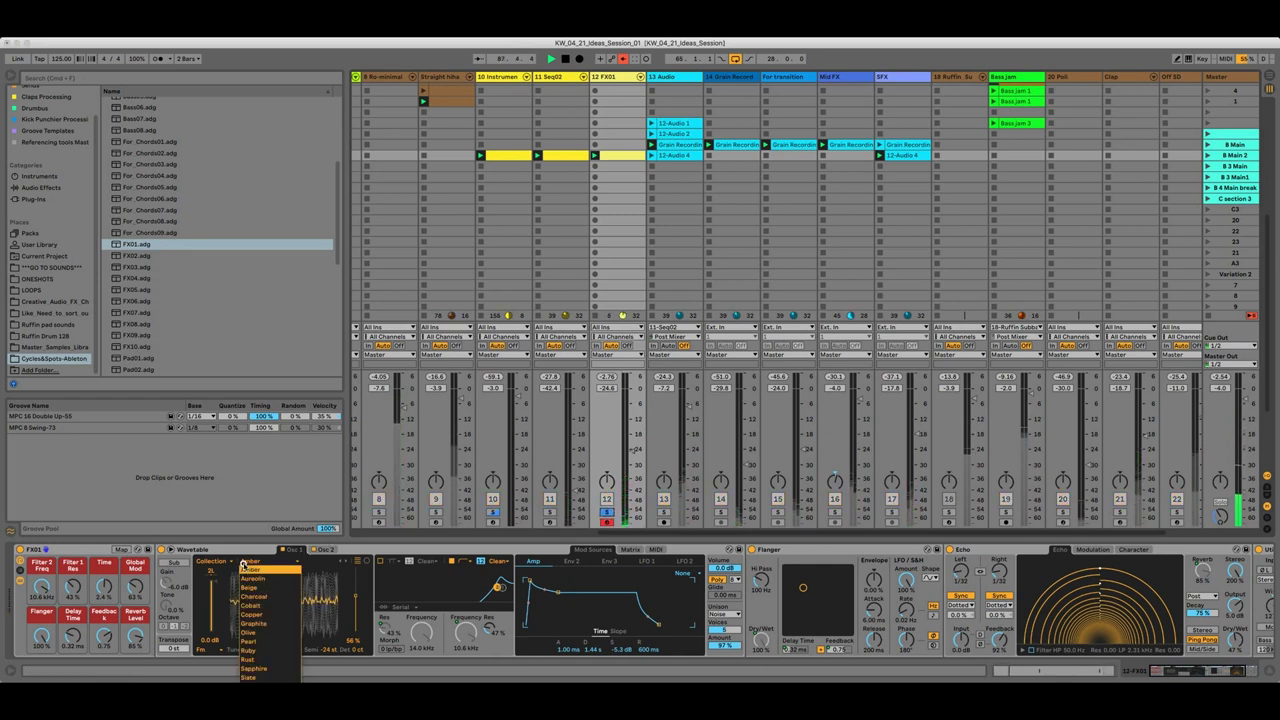
{"action": "left_click", "coordinate": [248, 587]}
{"action": "left_click", "coordinate": [228, 562]}
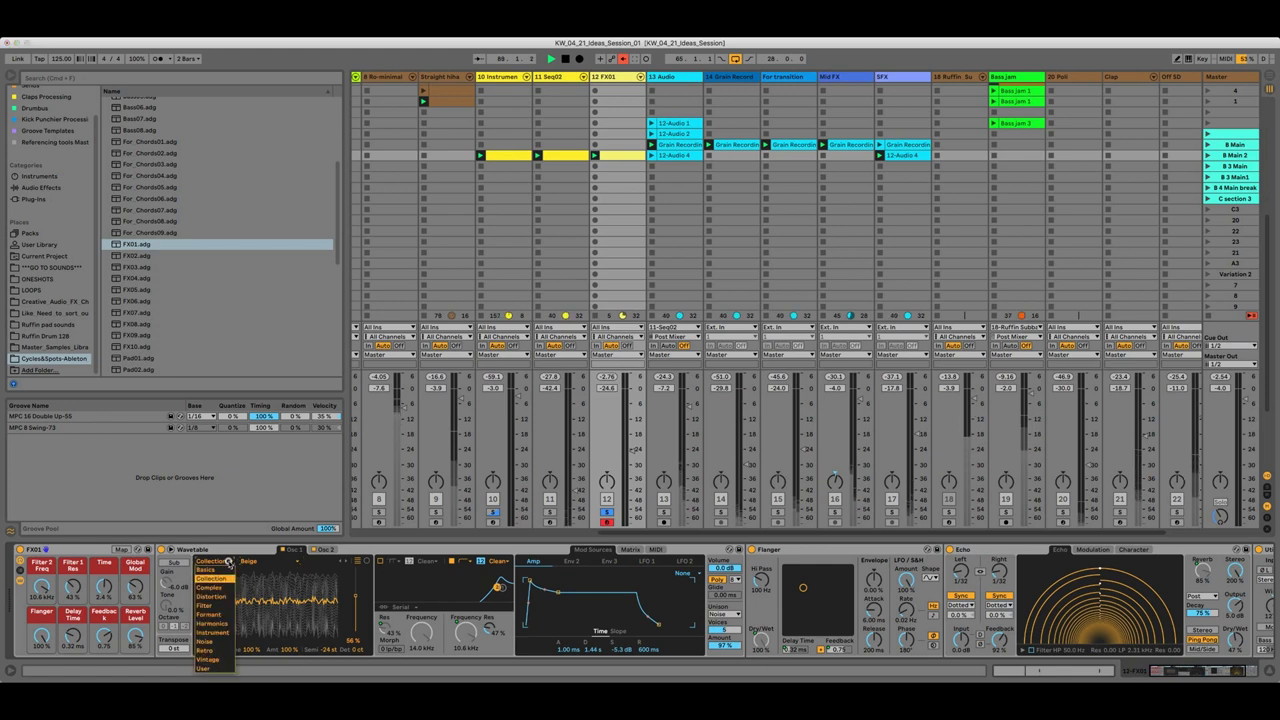
{"action": "left_click", "coordinate": [225, 623]}
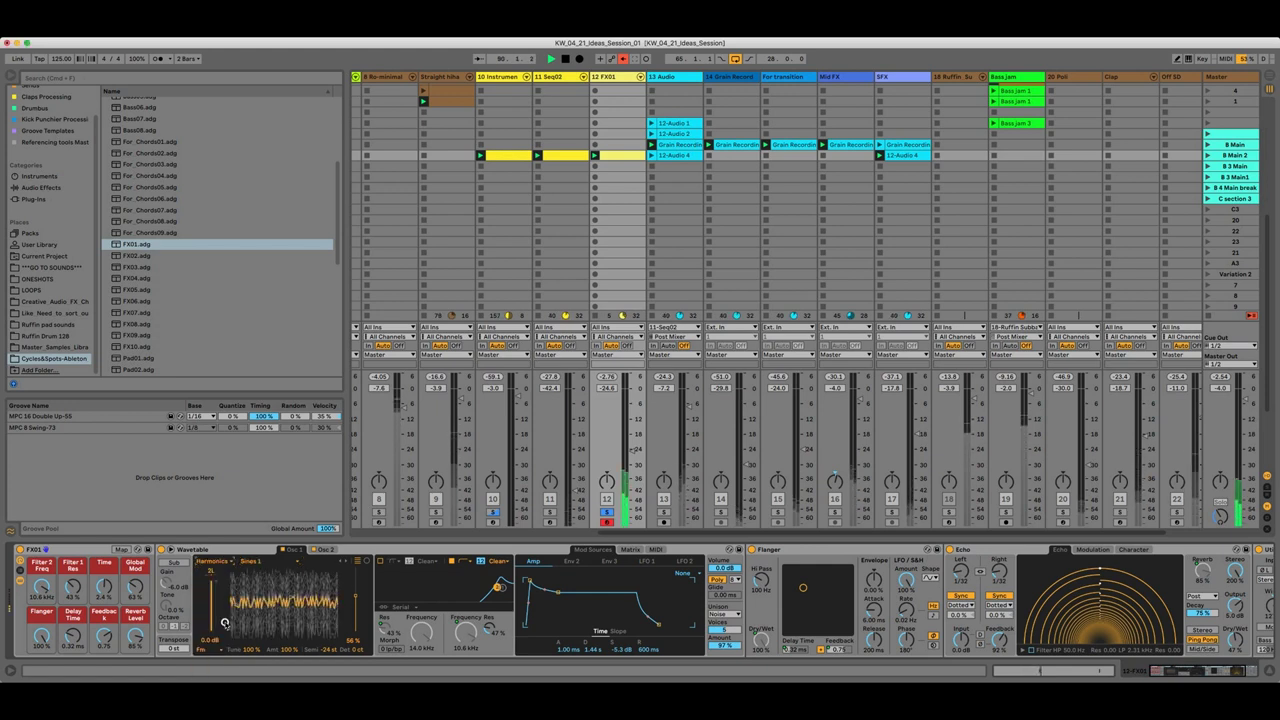
{"action": "left_click_drag", "start_coordinate": [361, 603], "coordinate": [361, 585]}
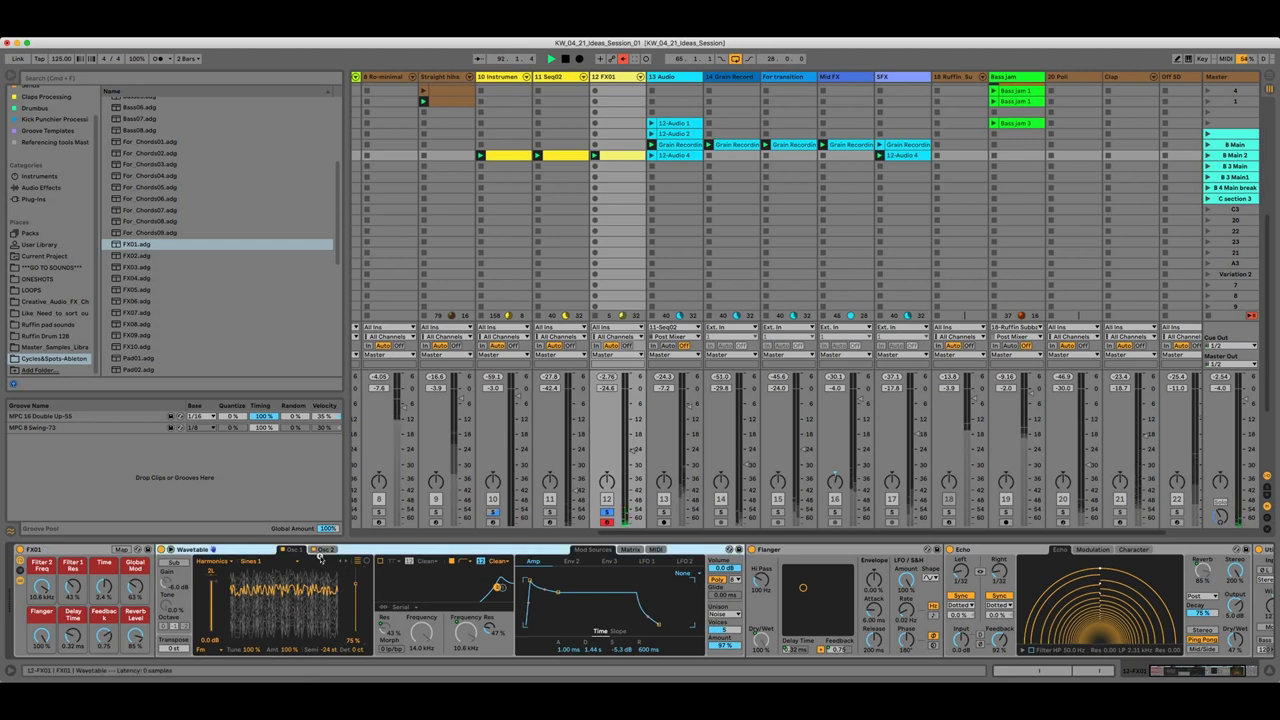
Set Wavetable's oscillator 2 to the Digital Ah wavetable from the Formant category
{"action": "left_click", "coordinate": [324, 549]}
{"action": "left_click", "coordinate": [207, 563]}
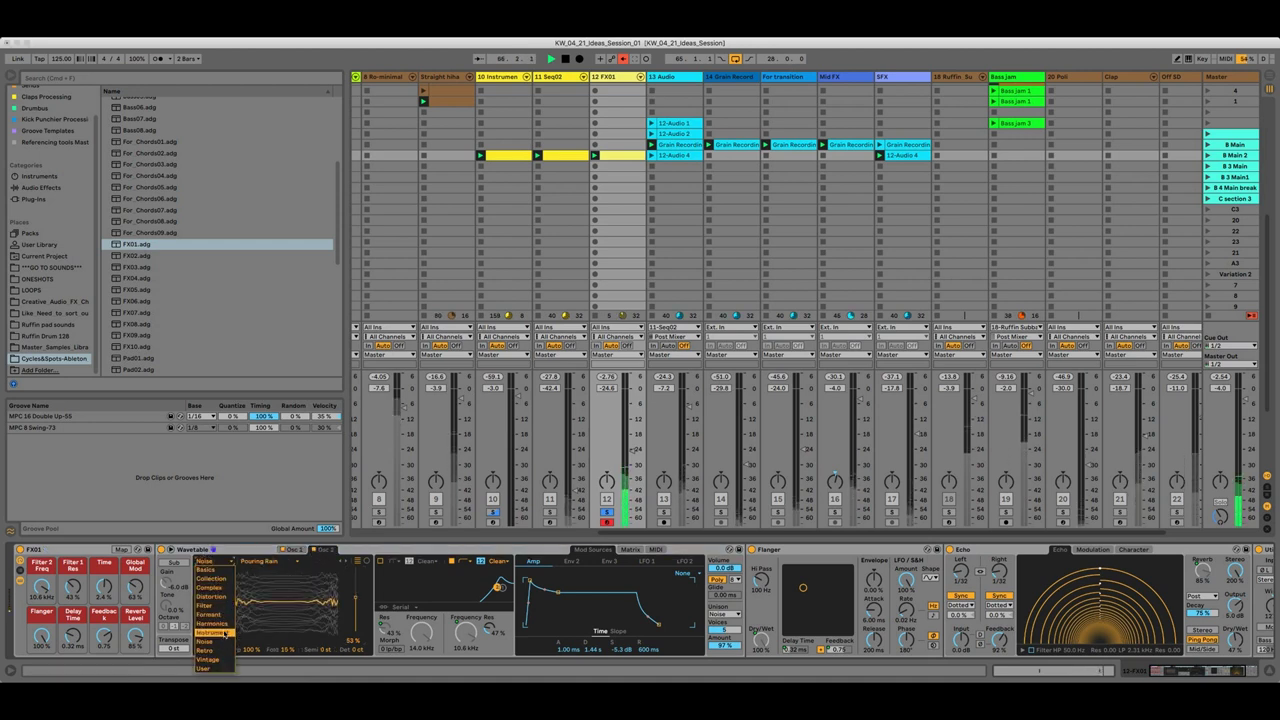
{"action": "left_click", "coordinate": [222, 614]}
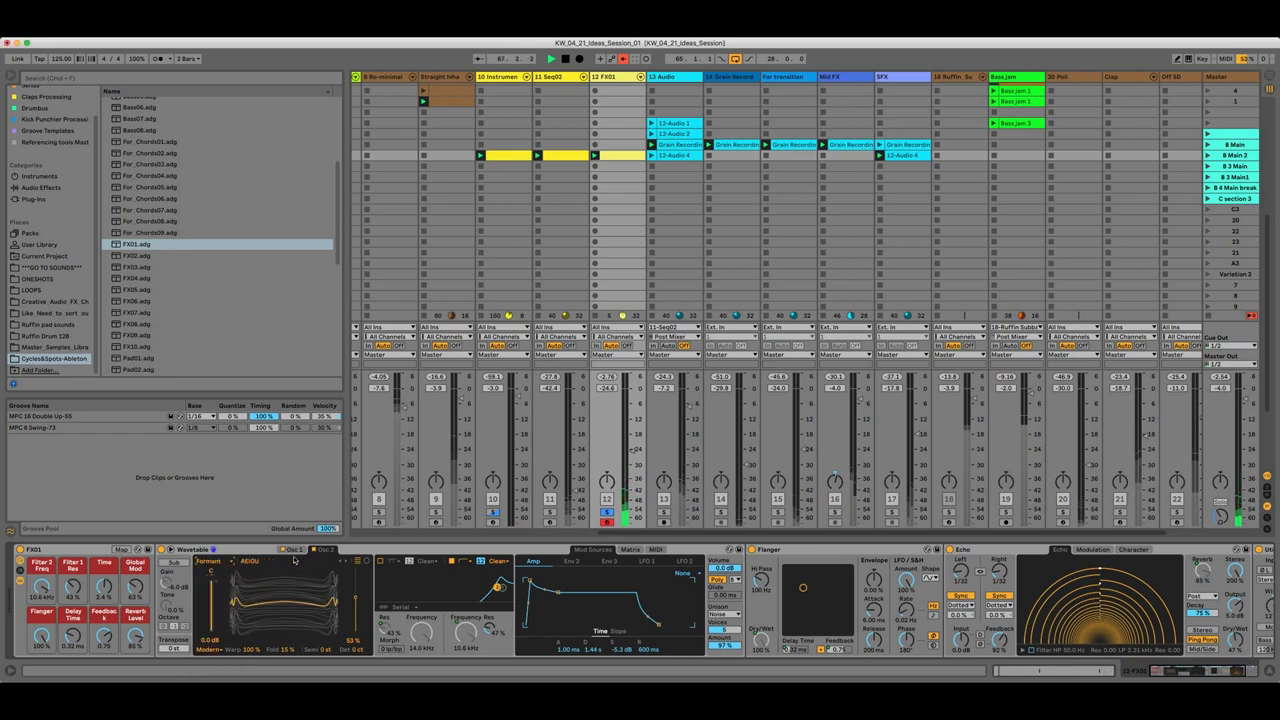
{"action": "left_click", "coordinate": [269, 563]}
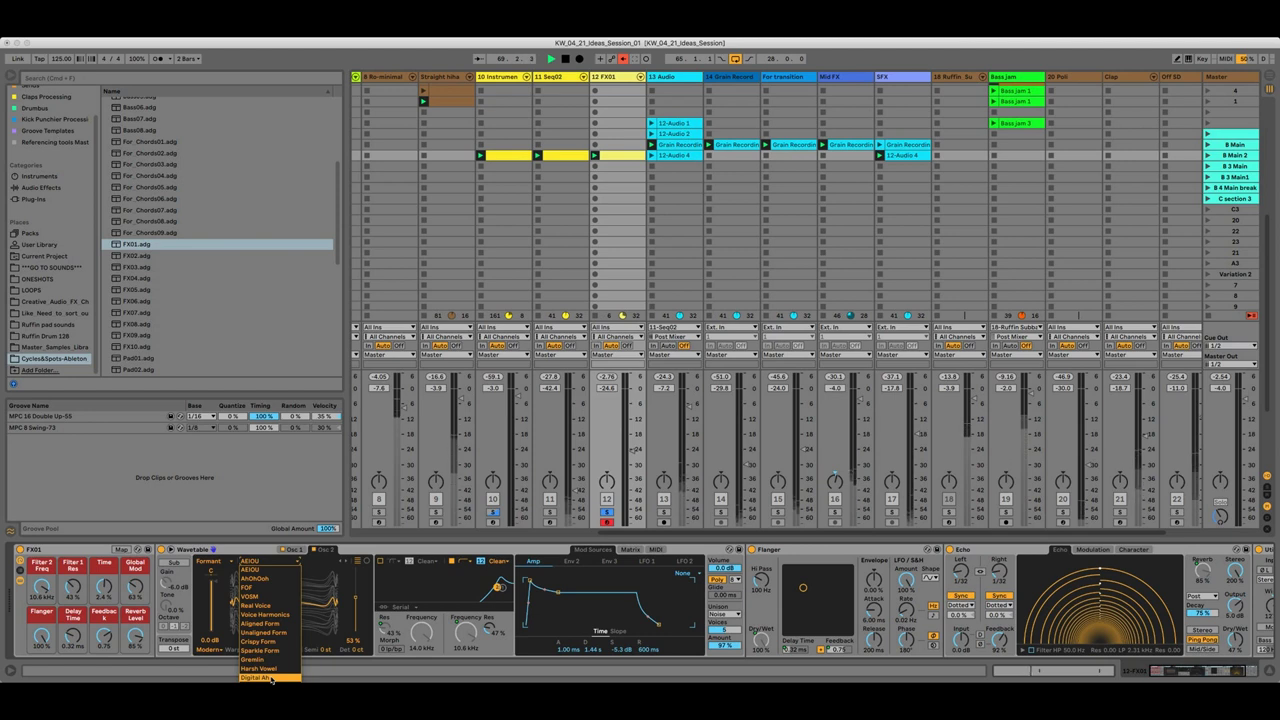
{"action": "left_click", "coordinate": [271, 678]}
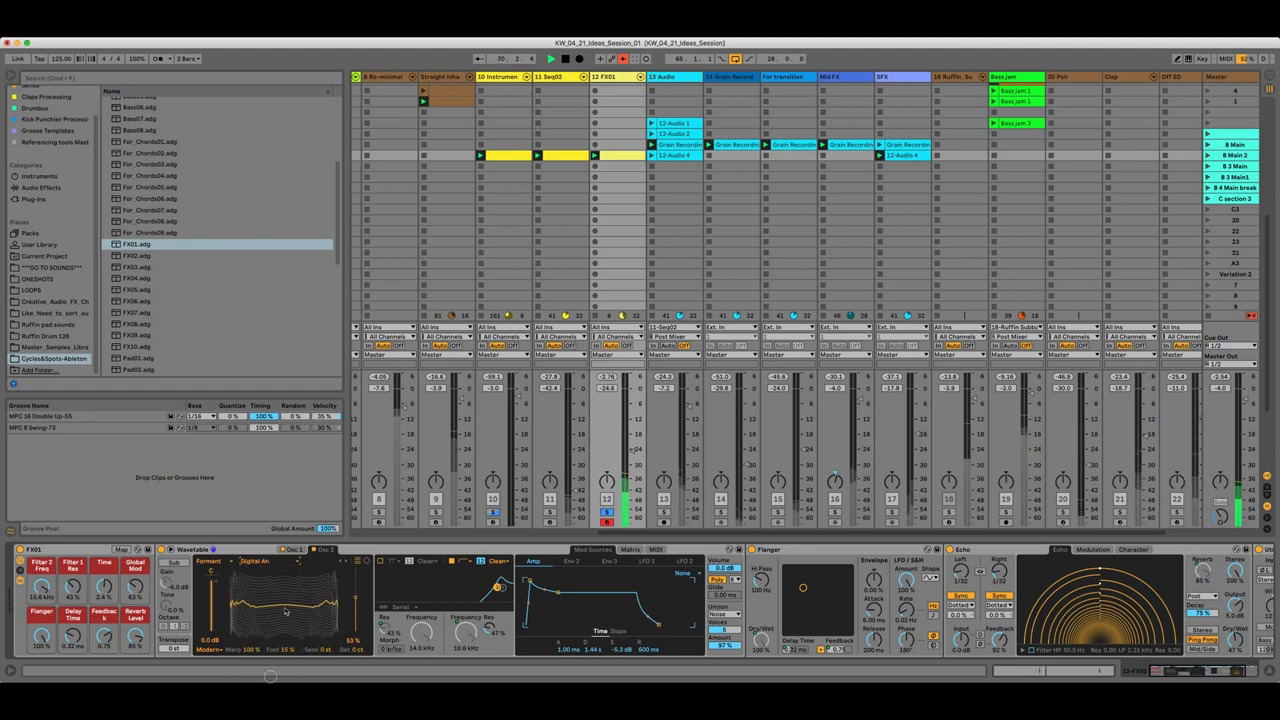
Set oscillator 1's FM tuning to 41% and its FM amount to 68%
{"action": "left_click", "coordinate": [290, 551]}
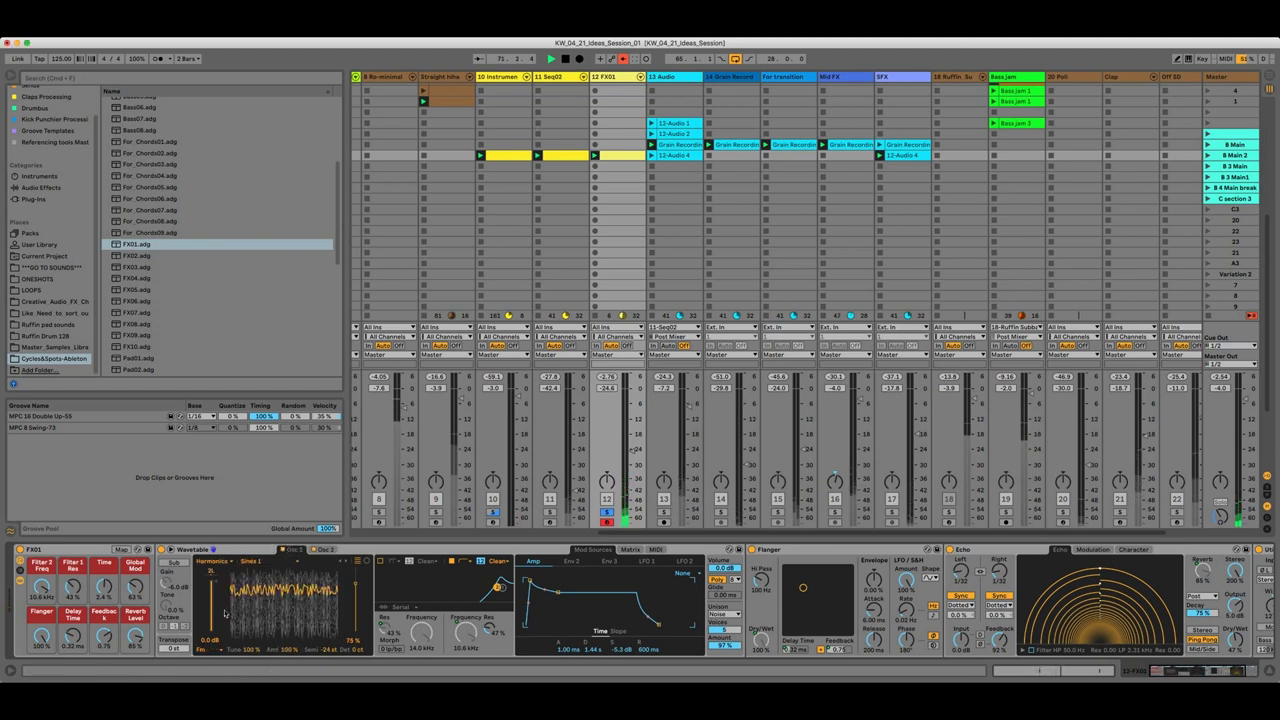
{"action": "left_click_drag", "start_coordinate": [250, 655], "coordinate": [248, 649]}
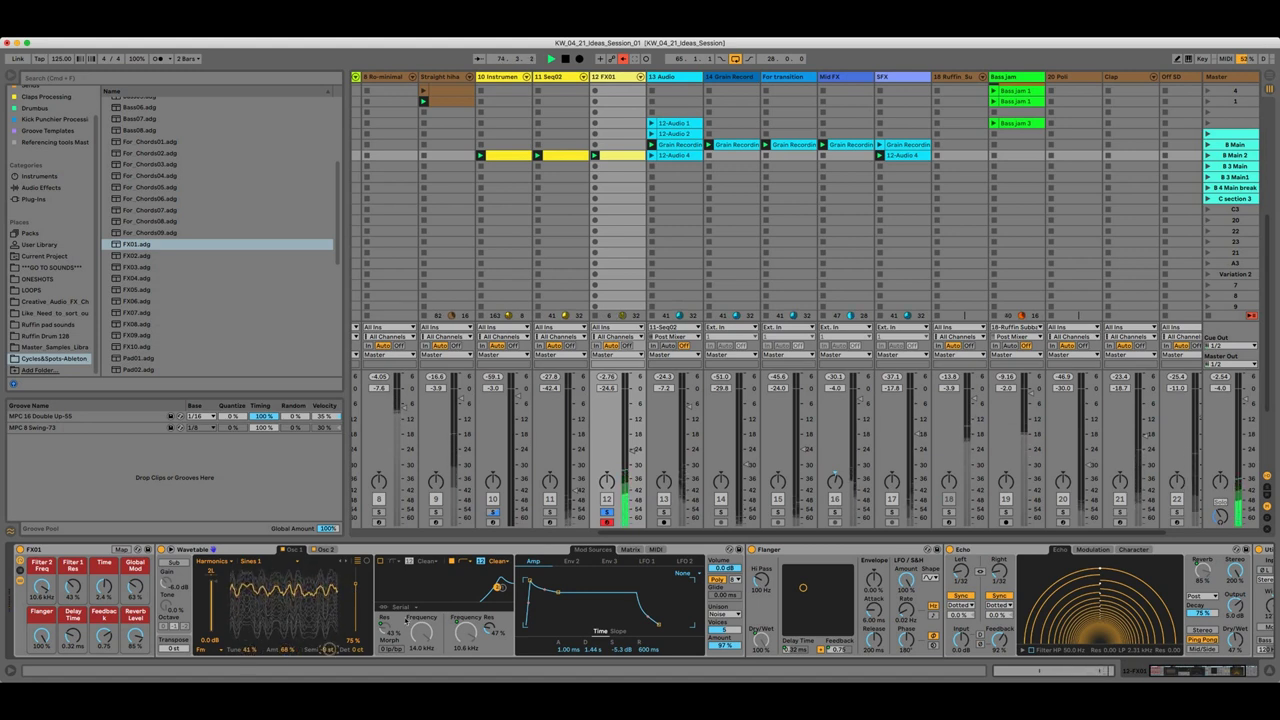
{"action": "left_click", "coordinate": [326, 550]}
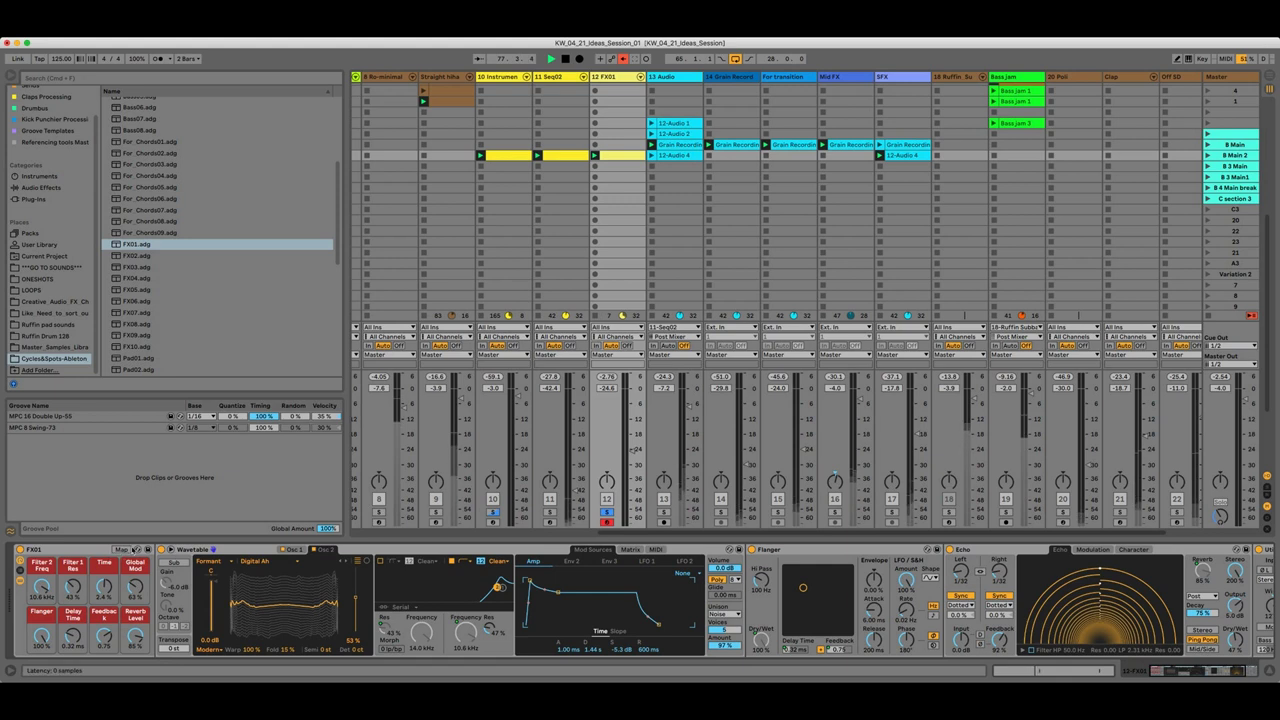
Swap the FX01 rack for the FX02.adg preset using hot-swap
{"action": "left_click", "coordinate": [139, 549]}
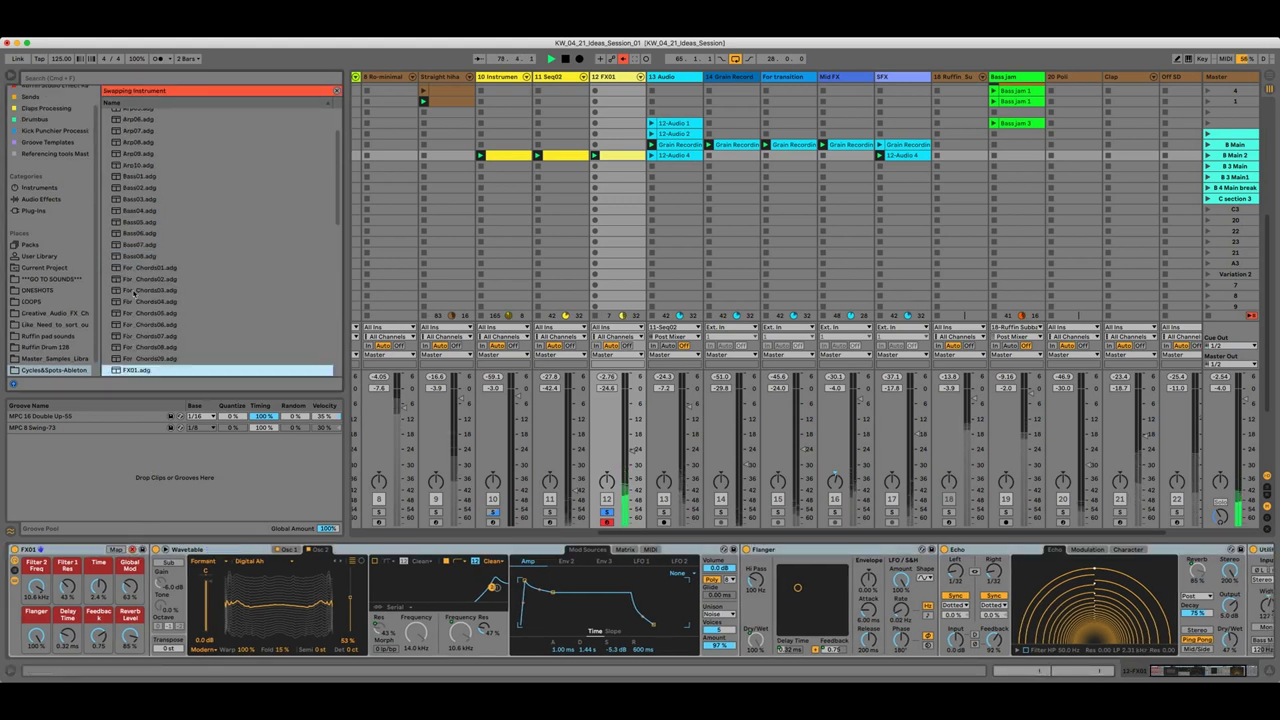
{"action": "scroll", "coordinate": [157, 346], "scroll_direction": "down", "scroll_amount": 6}
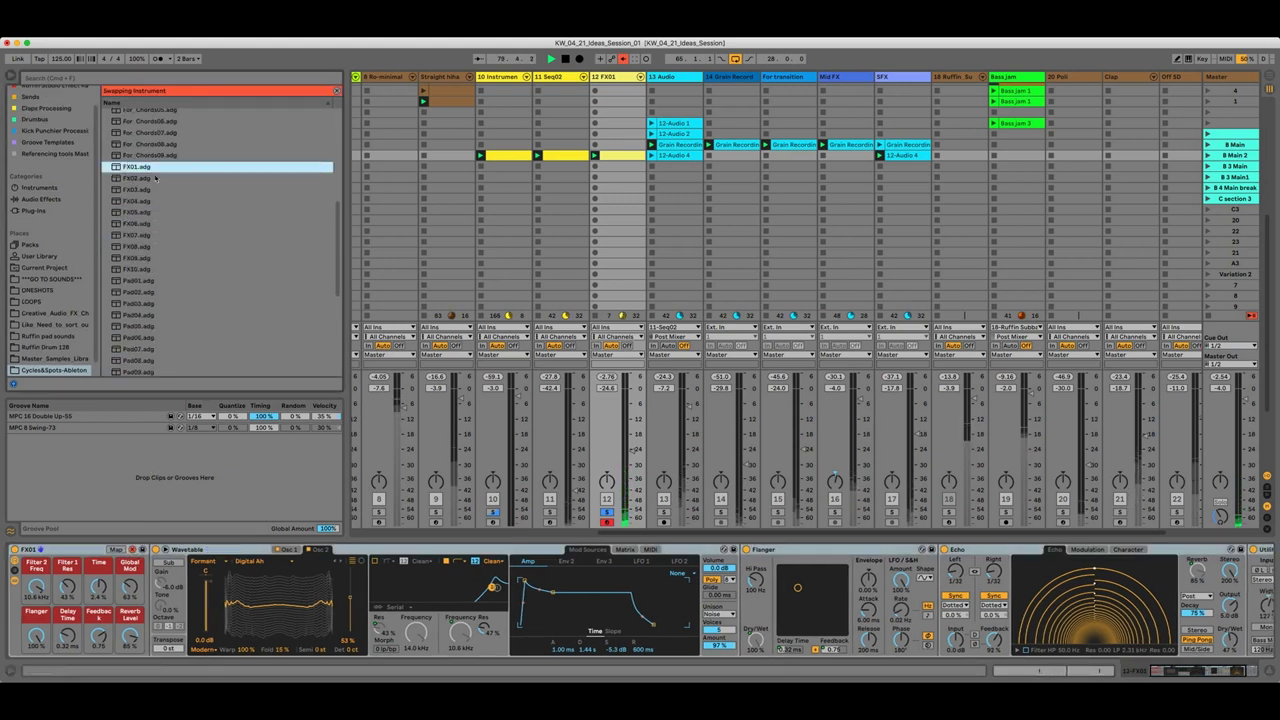
{"action": "left_click", "coordinate": [150, 178]}
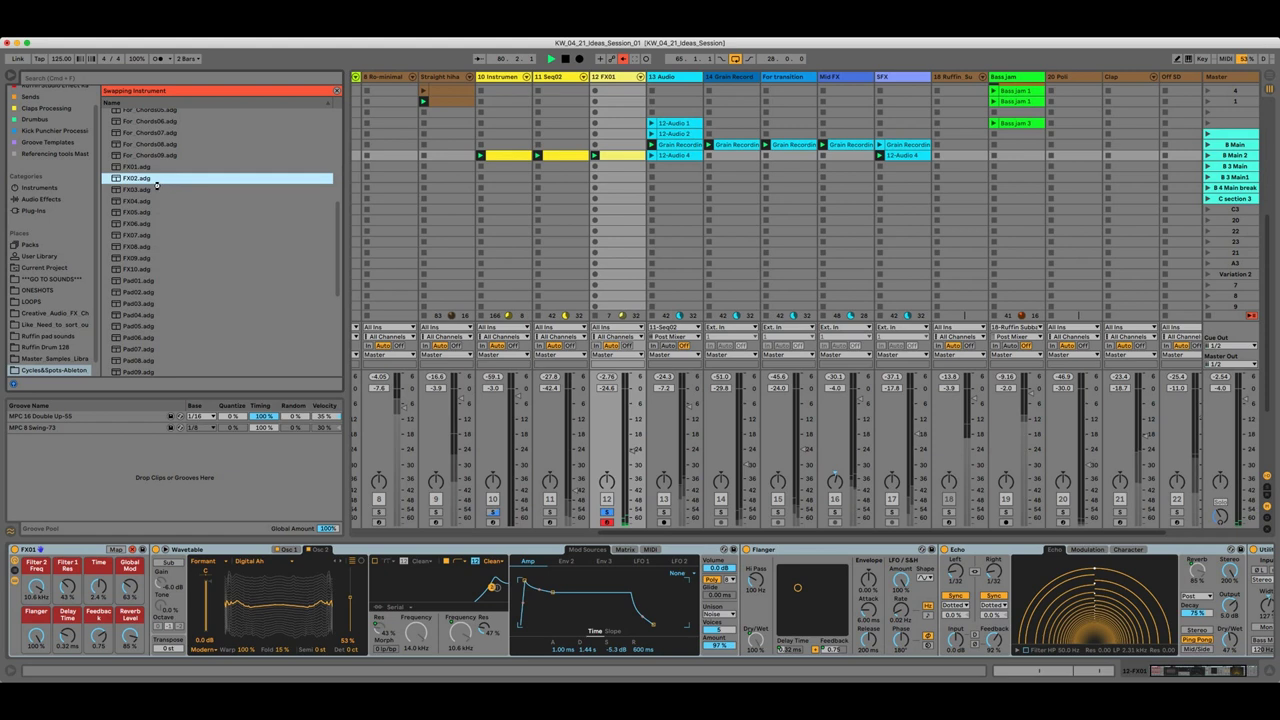
{"action": "double_click", "coordinate": [155, 181]}
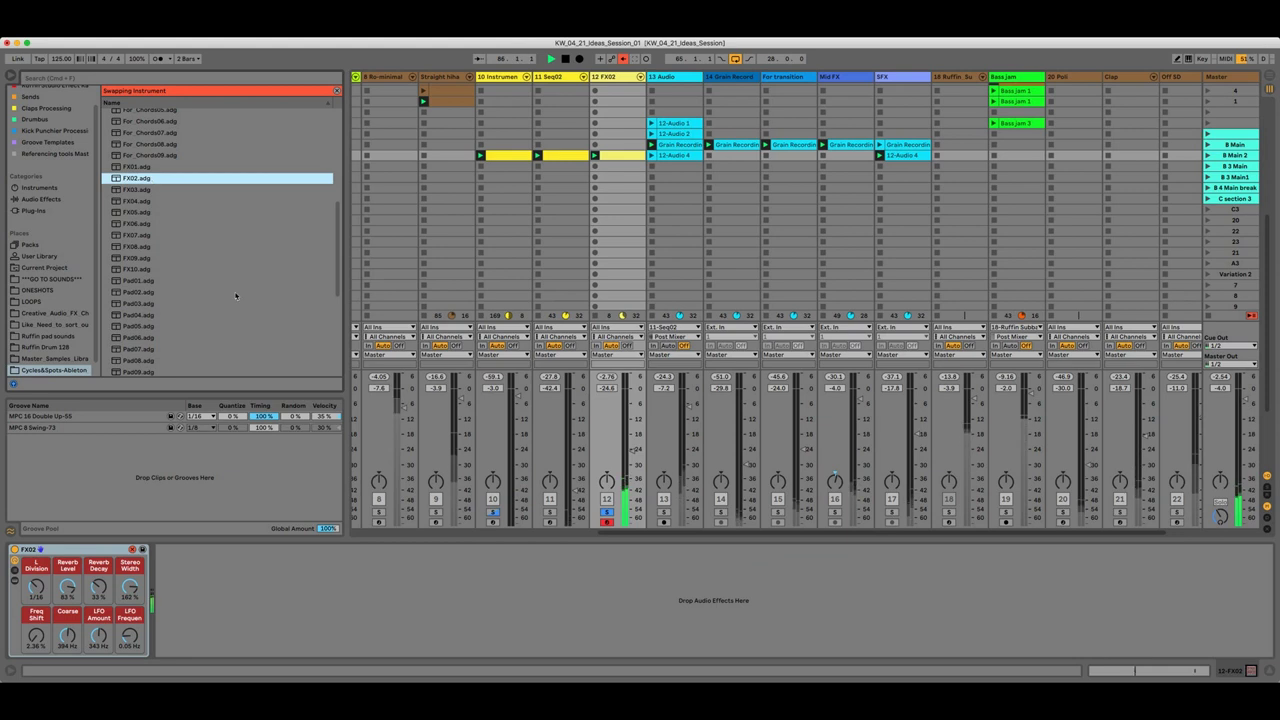
Examine the devices inside the FX02 rack, including Echo's main and modulation views and the Frequency Shifter
{"action": "left_click", "coordinate": [14, 582]}
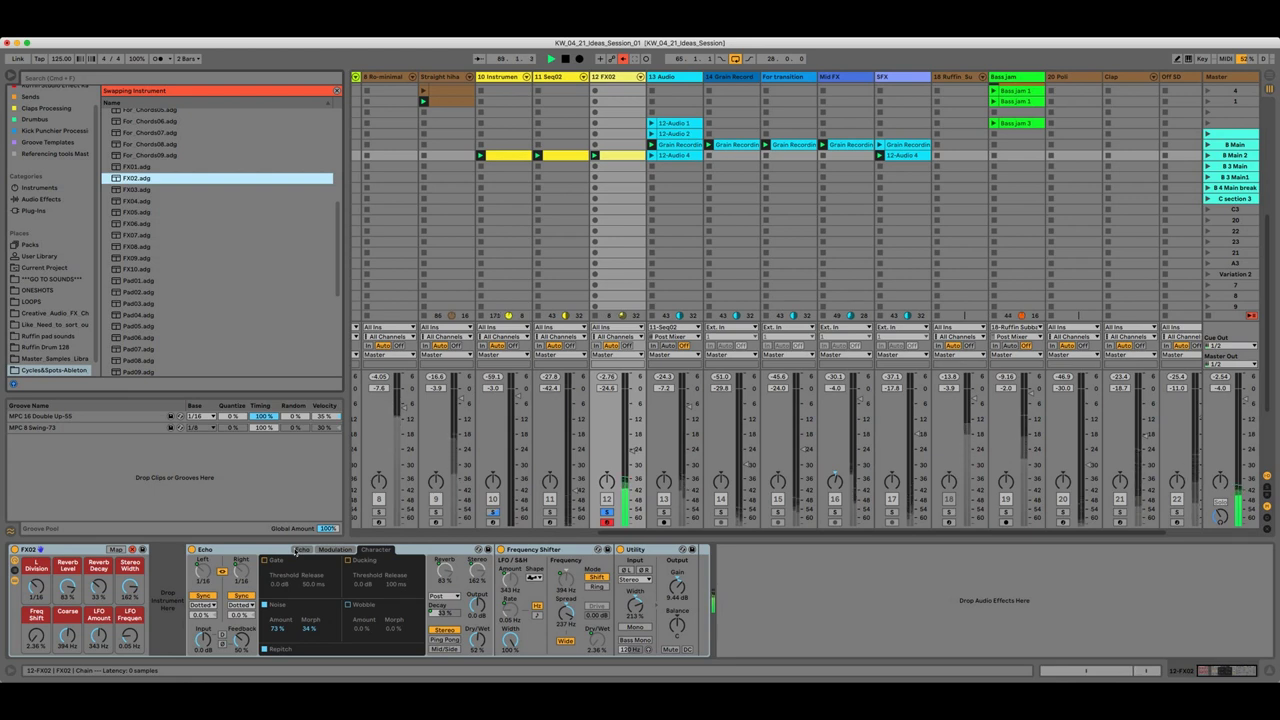
{"action": "left_click", "coordinate": [296, 550]}
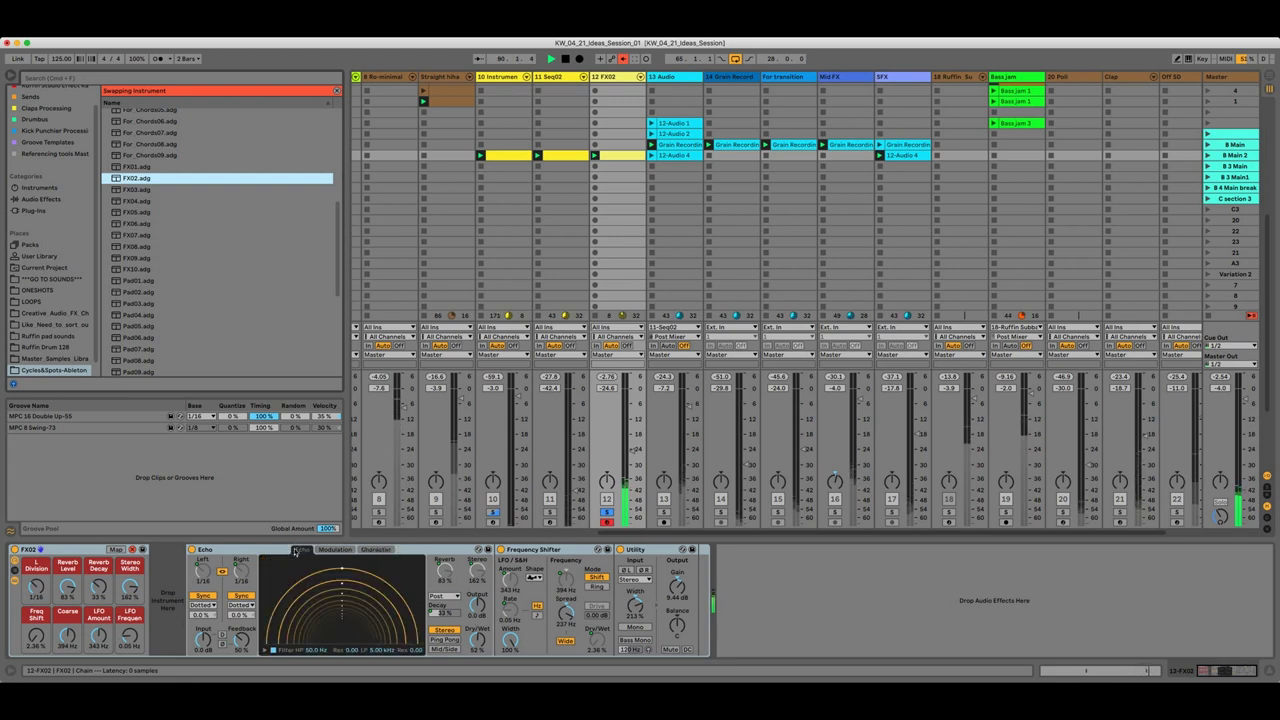
{"action": "left_click", "coordinate": [334, 550]}
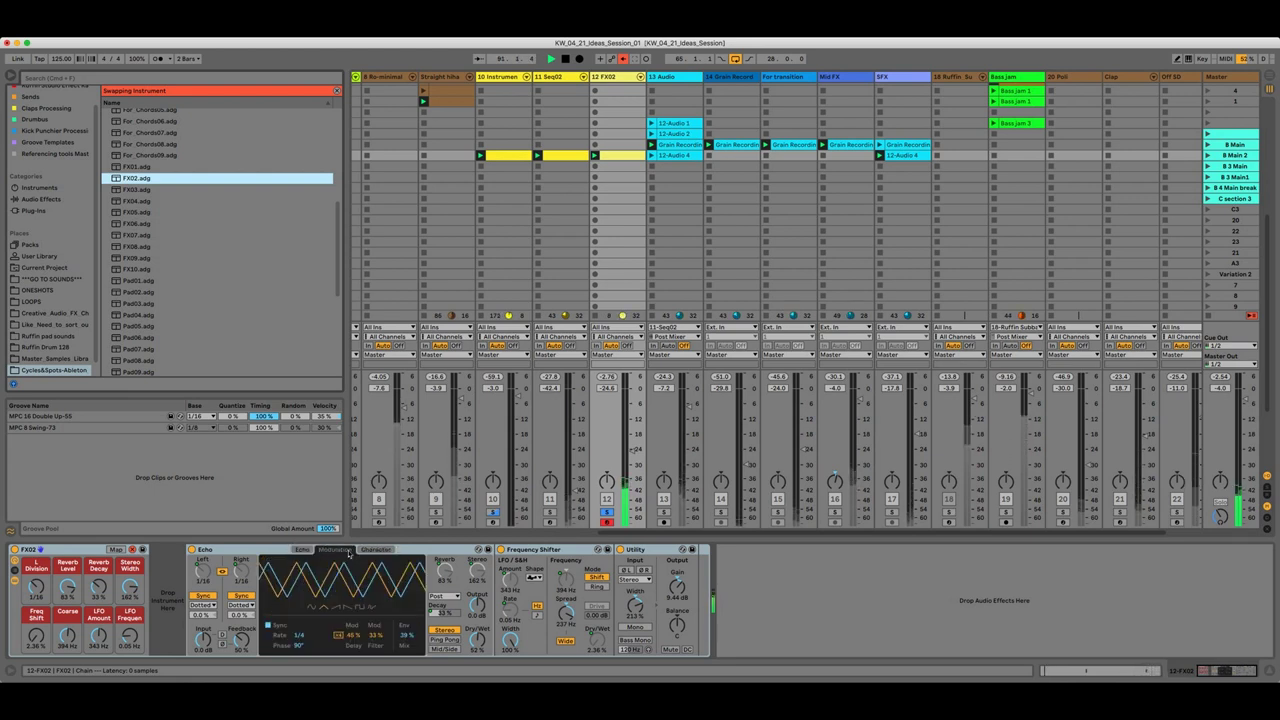
{"action": "left_click", "coordinate": [500, 550]}
{"action": "left_click", "coordinate": [500, 549]}
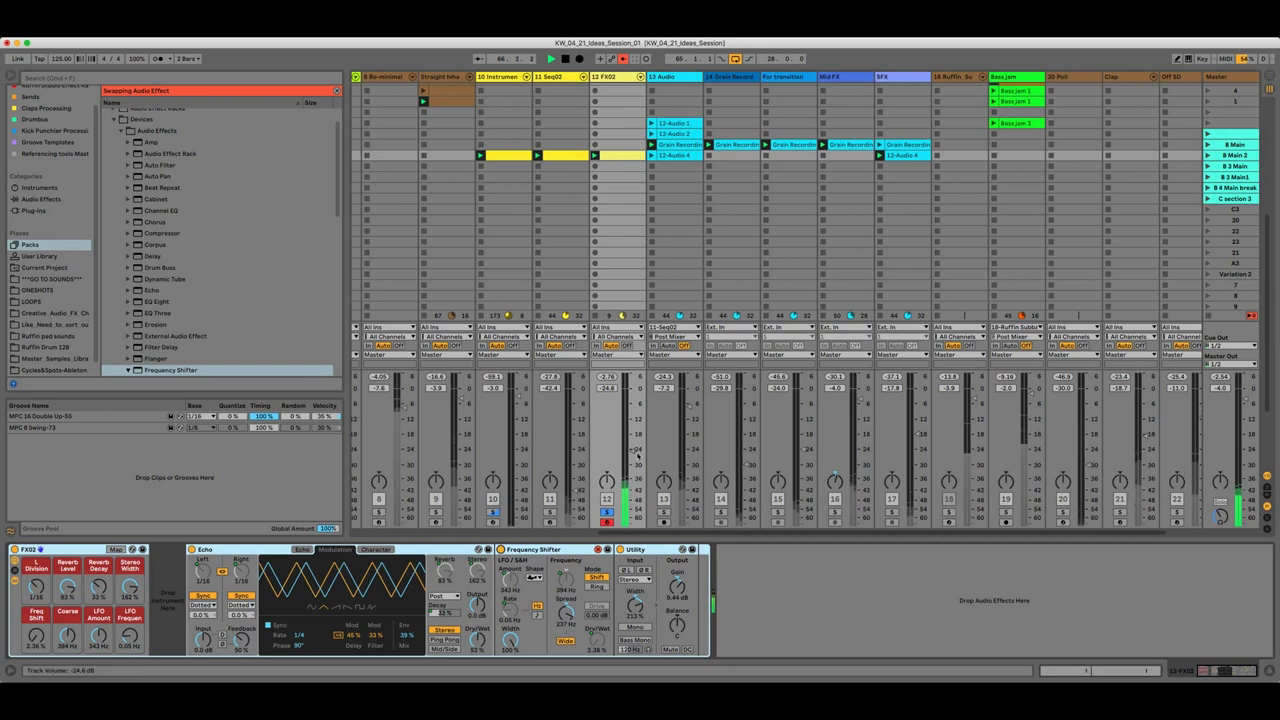
Set the FX02 track's volume to about -24.1 dB and turn off its solo
{"action": "mouse_move", "coordinate": [627, 449]}
{"action": "left_mouse_down"}
{"action": "mouse_move", "coordinate": [630, 414]}
{"action": "mouse_move", "coordinate": [633, 448]}
{"action": "left_mouse_up"}
{"action": "left_click", "coordinate": [607, 512]}
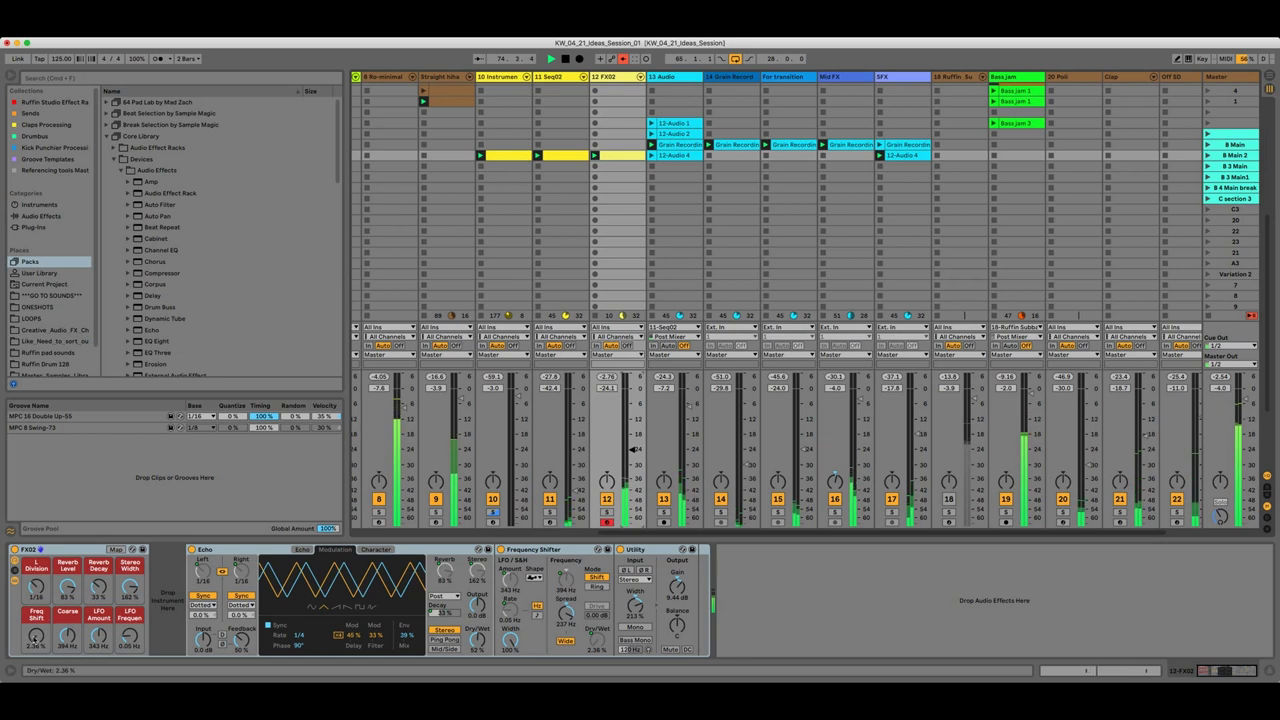
Raise the FX02 rack's Freq Shift macro to 21.3% and lower the track's volume to about -27.4 dB
{"action": "left_click_drag", "start_coordinate": [36, 634], "coordinate": [36, 600]}
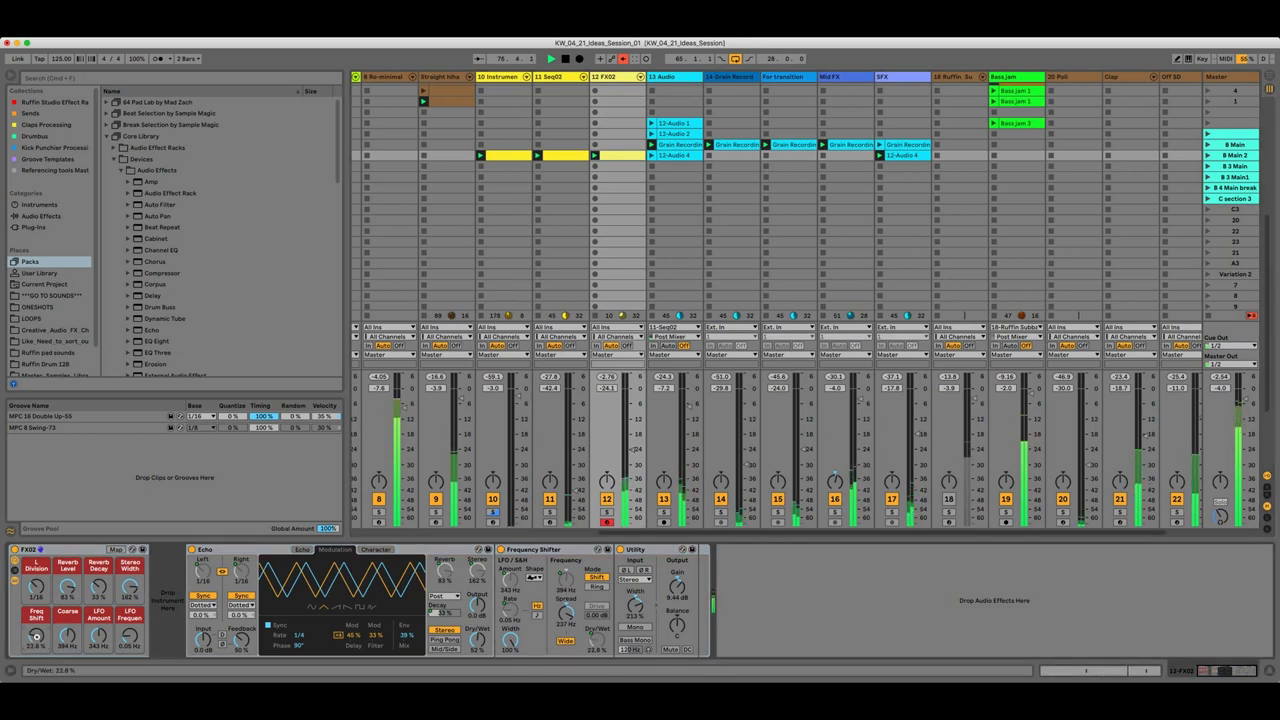
{"action": "left_click_drag", "start_coordinate": [36, 634], "coordinate": [36, 668]}
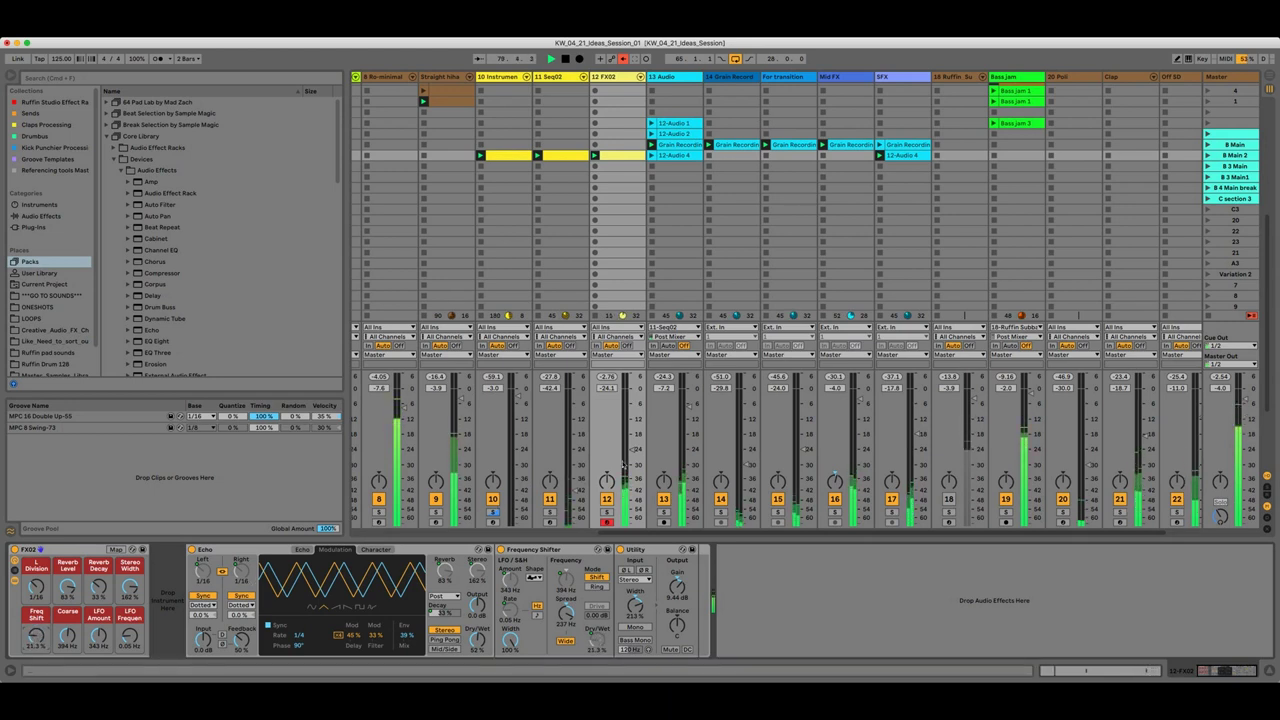
{"action": "left_click_drag", "start_coordinate": [633, 452], "coordinate": [631, 456]}
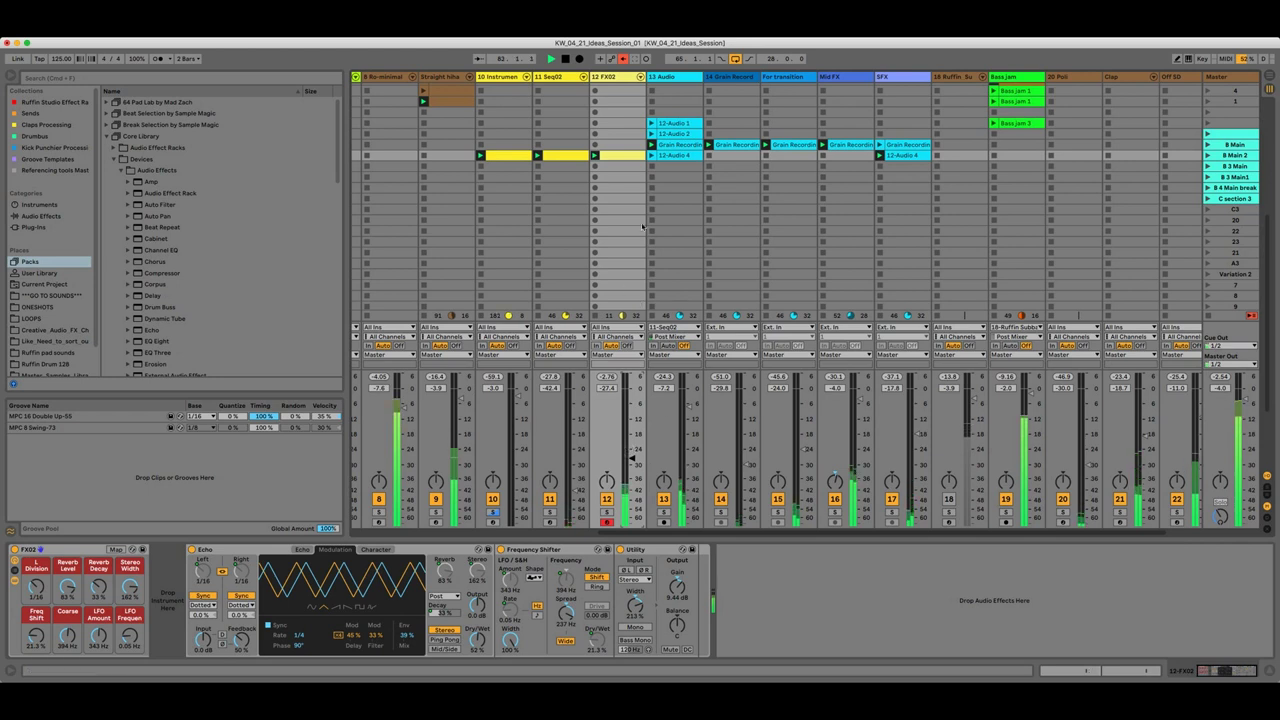
Search the browser for "filter" and load the Soundtoys FilterFreak2 plug-in after the rack on the FX02 track
{"action": "left_click", "coordinate": [321, 77]}
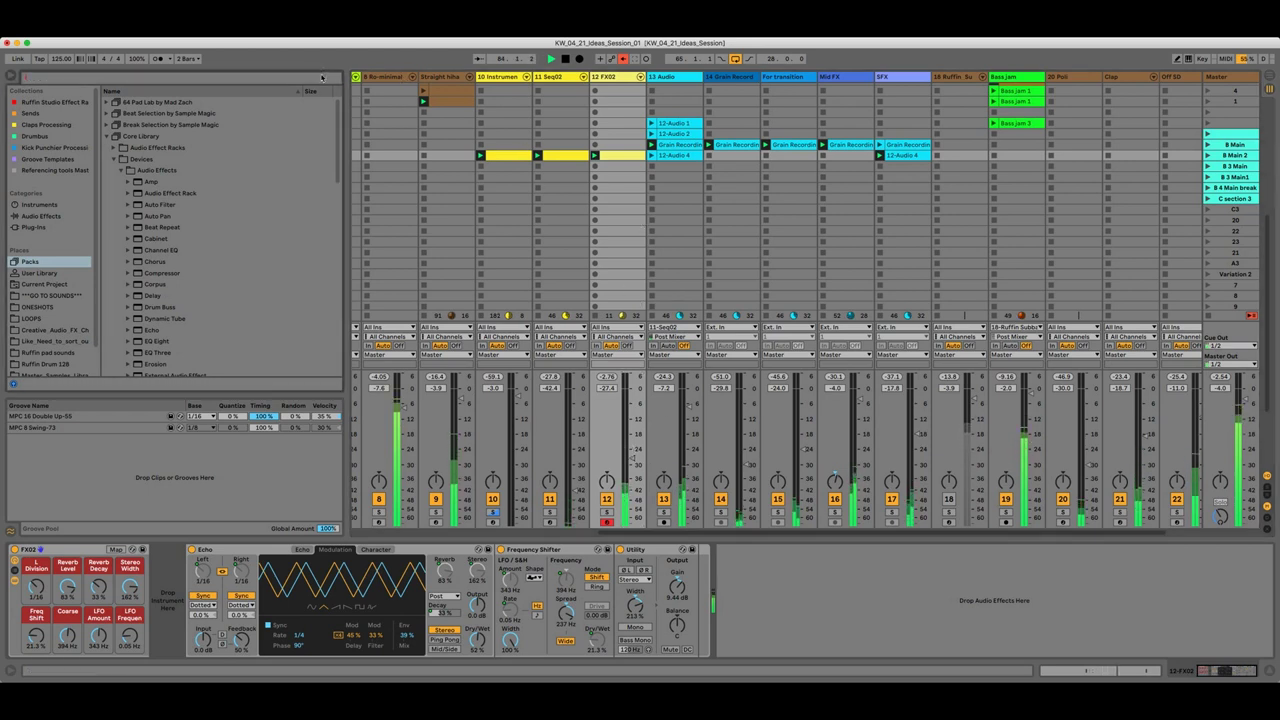
{"action": "double_click", "coordinate": [624, 158]}
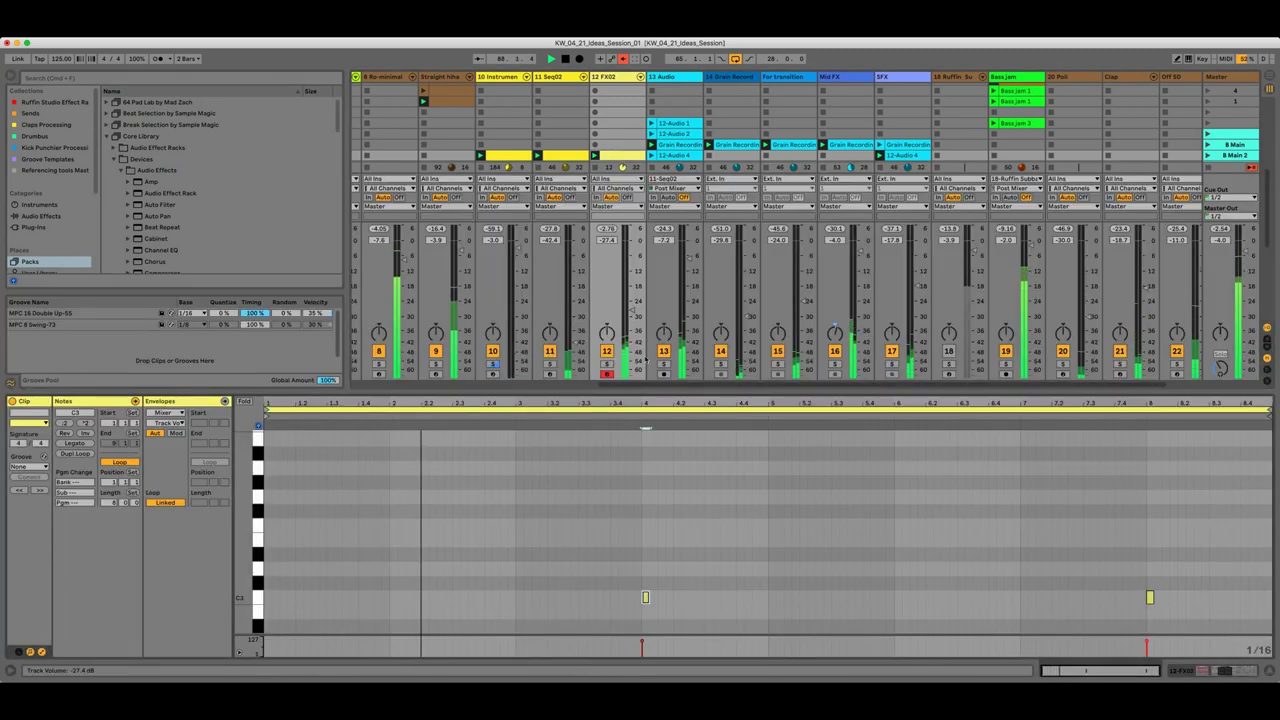
{"action": "key", "text": "shift+Tab"}
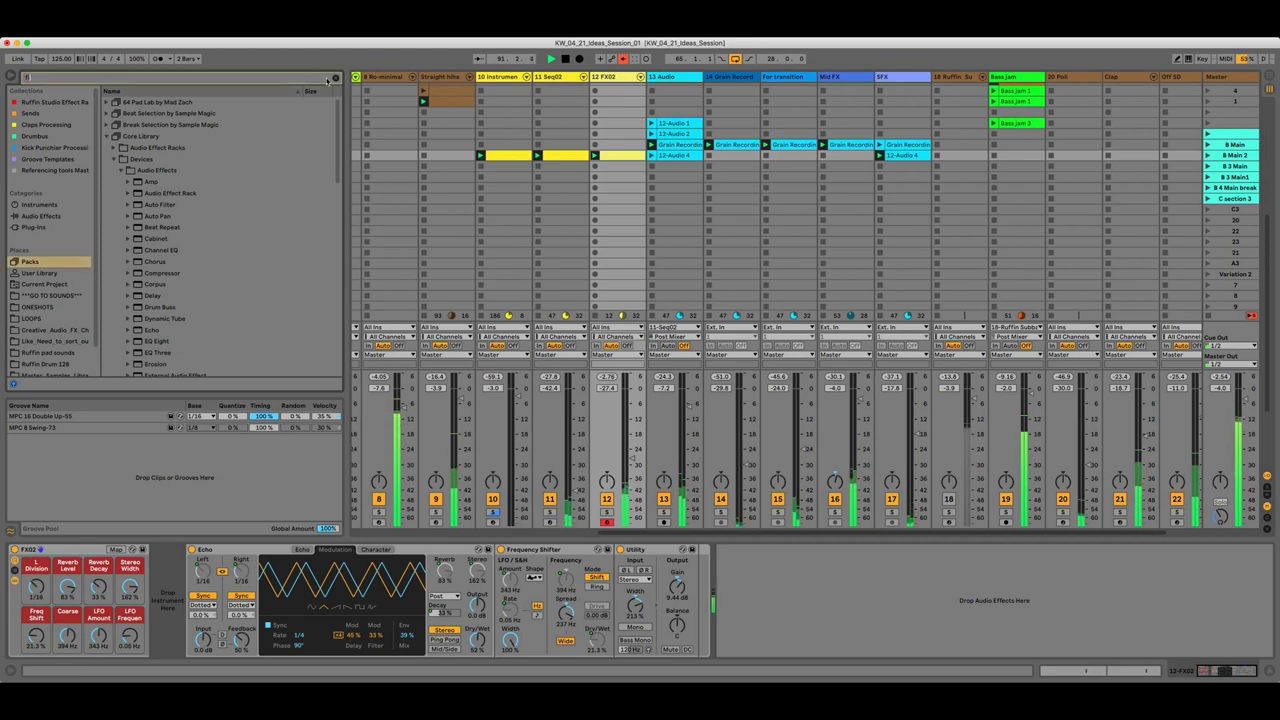
{"action": "type", "text": "filter"}
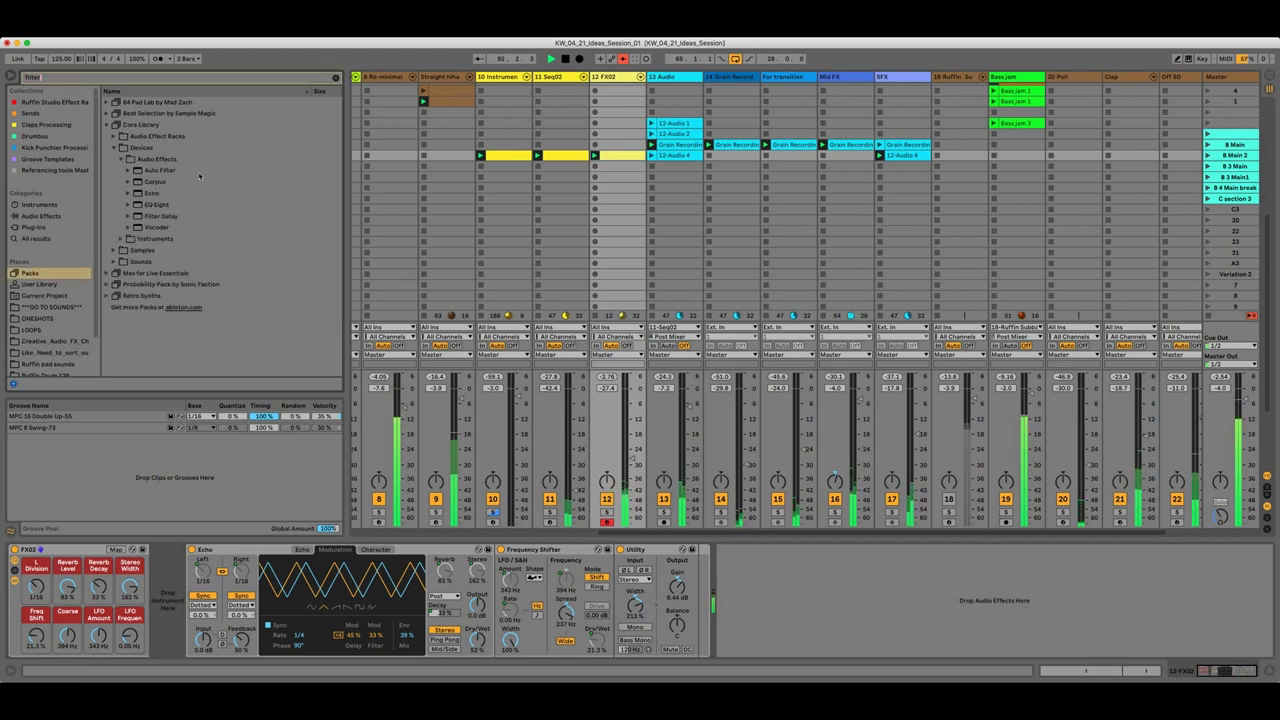
{"action": "left_click", "coordinate": [62, 239]}
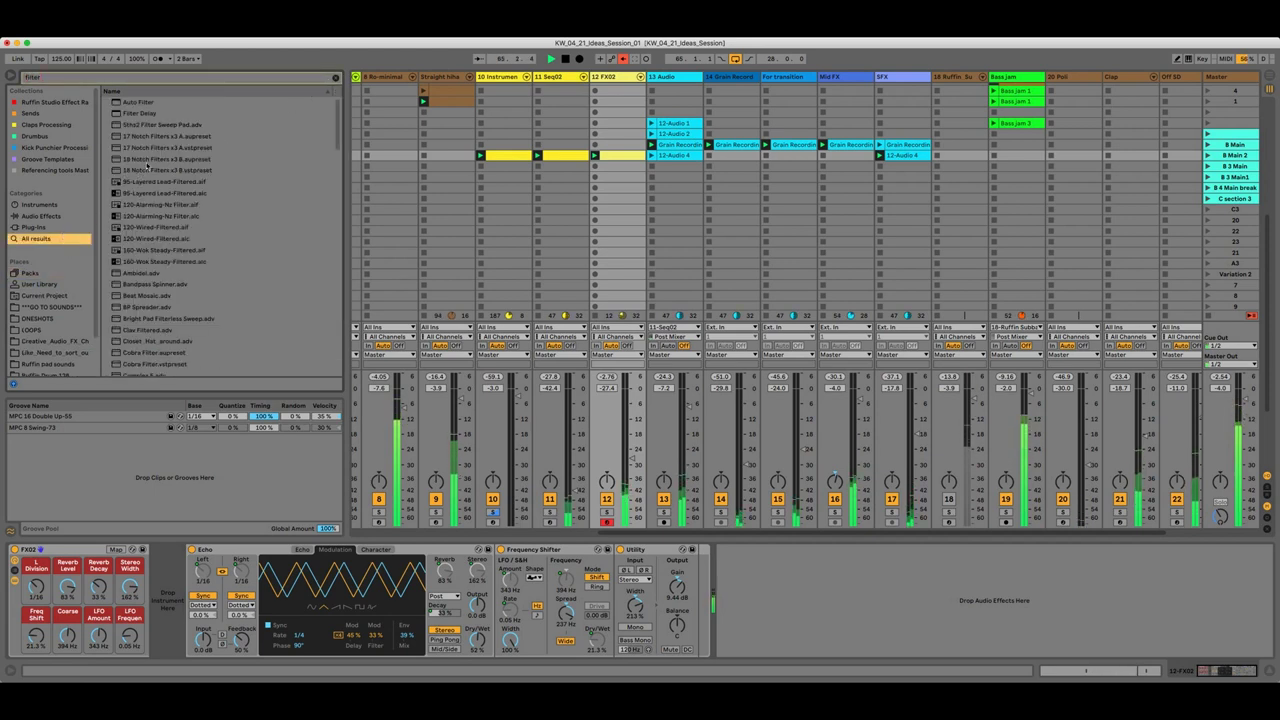
{"action": "scroll", "coordinate": [175, 244], "scroll_direction": "down", "scroll_amount": 10}
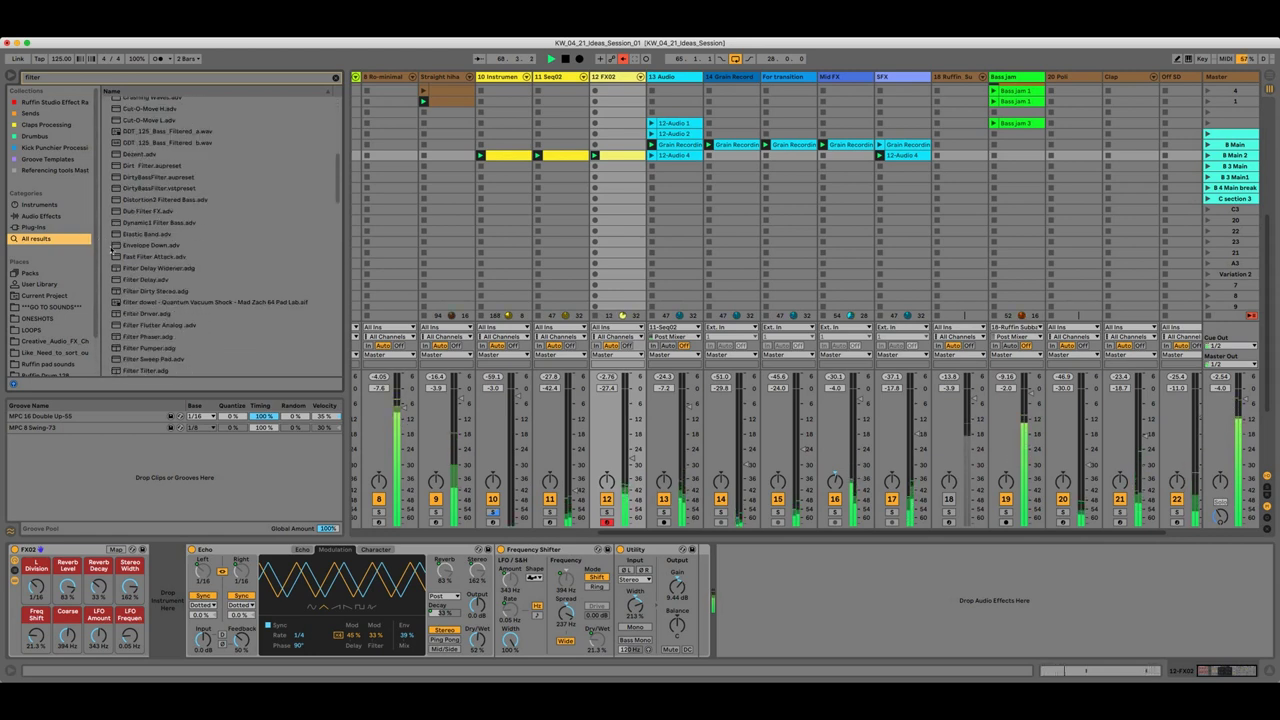
{"action": "left_click", "coordinate": [35, 227]}
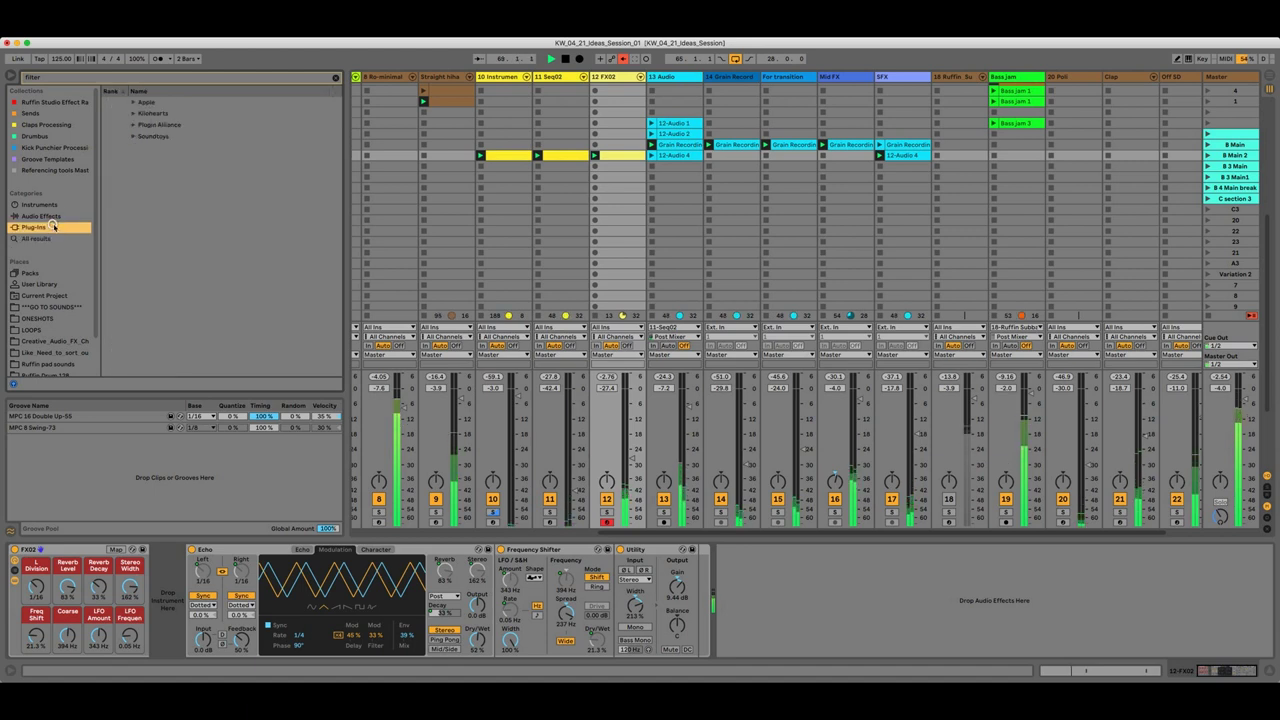
{"action": "left_click", "coordinate": [133, 136]}
{"action": "left_click", "coordinate": [180, 158]}
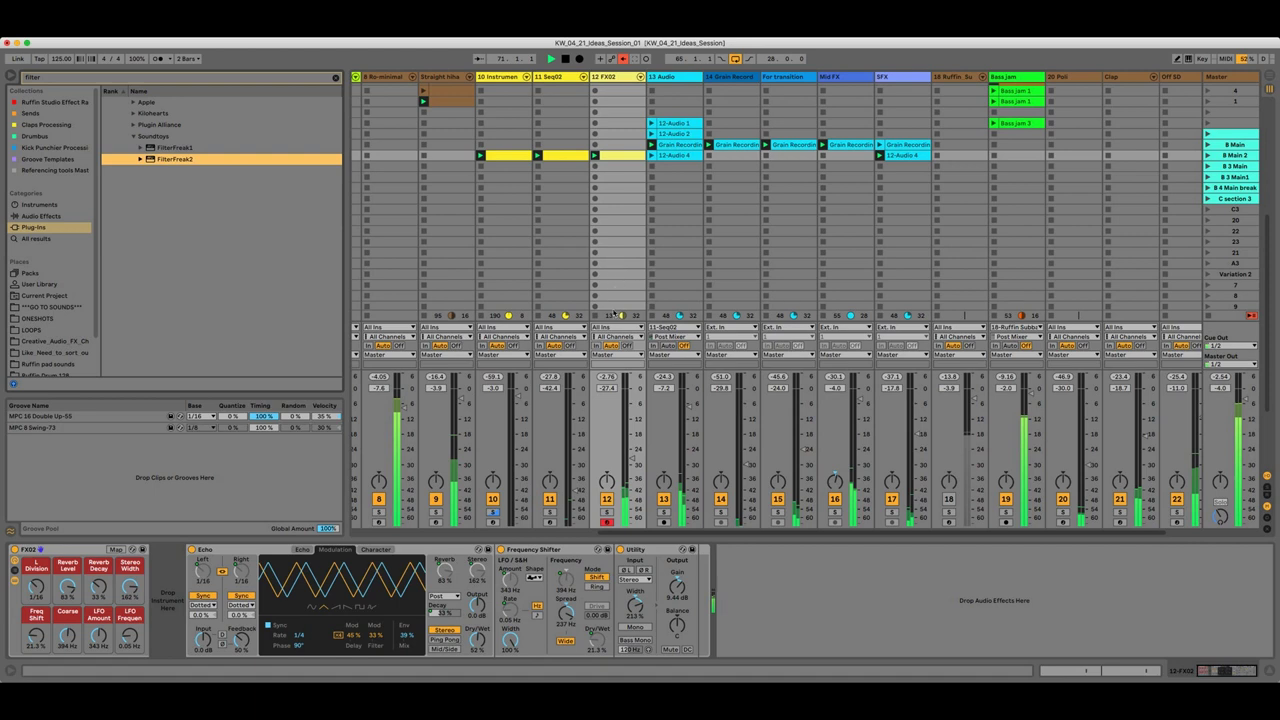
{"action": "key", "text": "Return"}
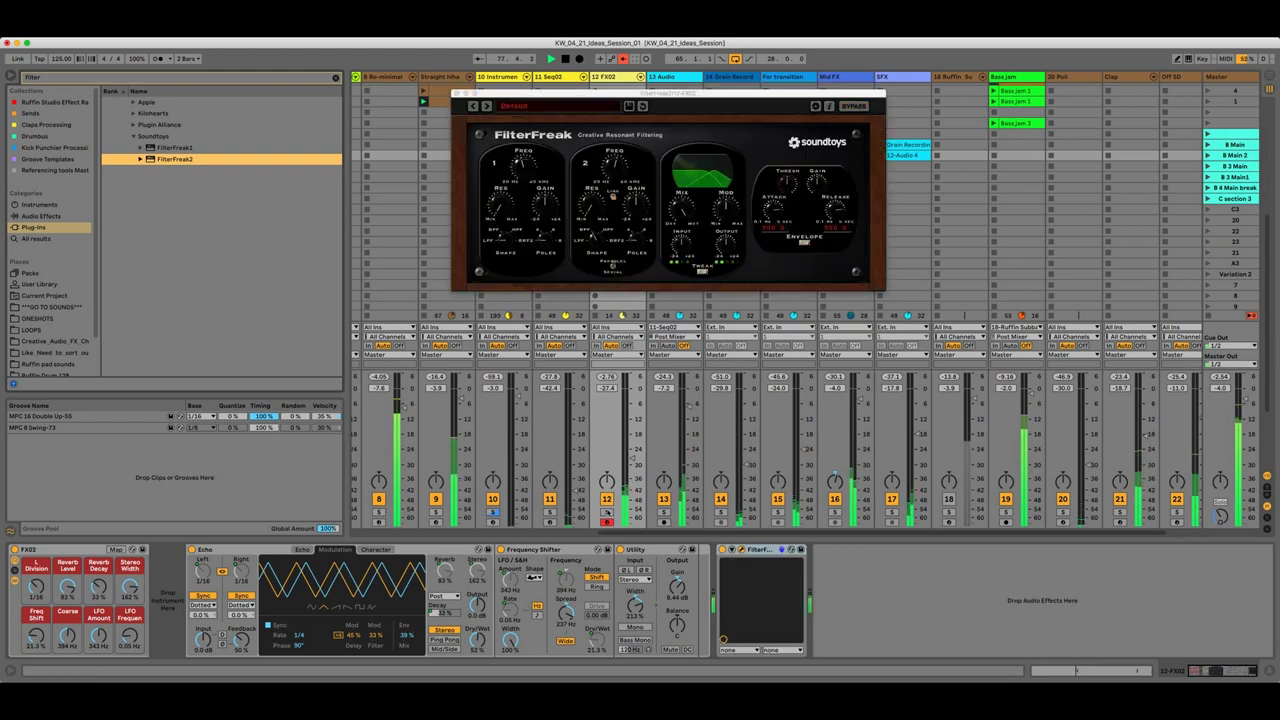
Solo the FX02 track, audition FilterFreak presets to load OppositesAttract, and adjust the plug-in's Mix
{"action": "left_click", "coordinate": [608, 513]}
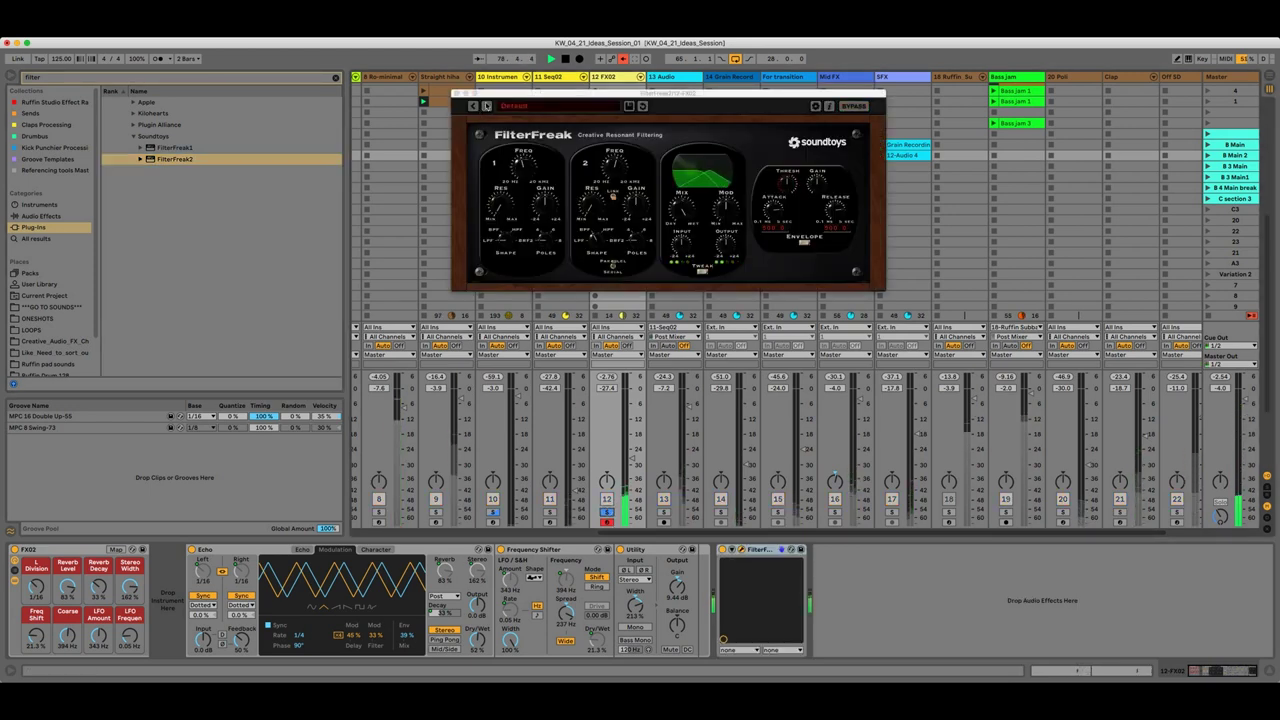
{"action": "left_click", "coordinate": [487, 106]}
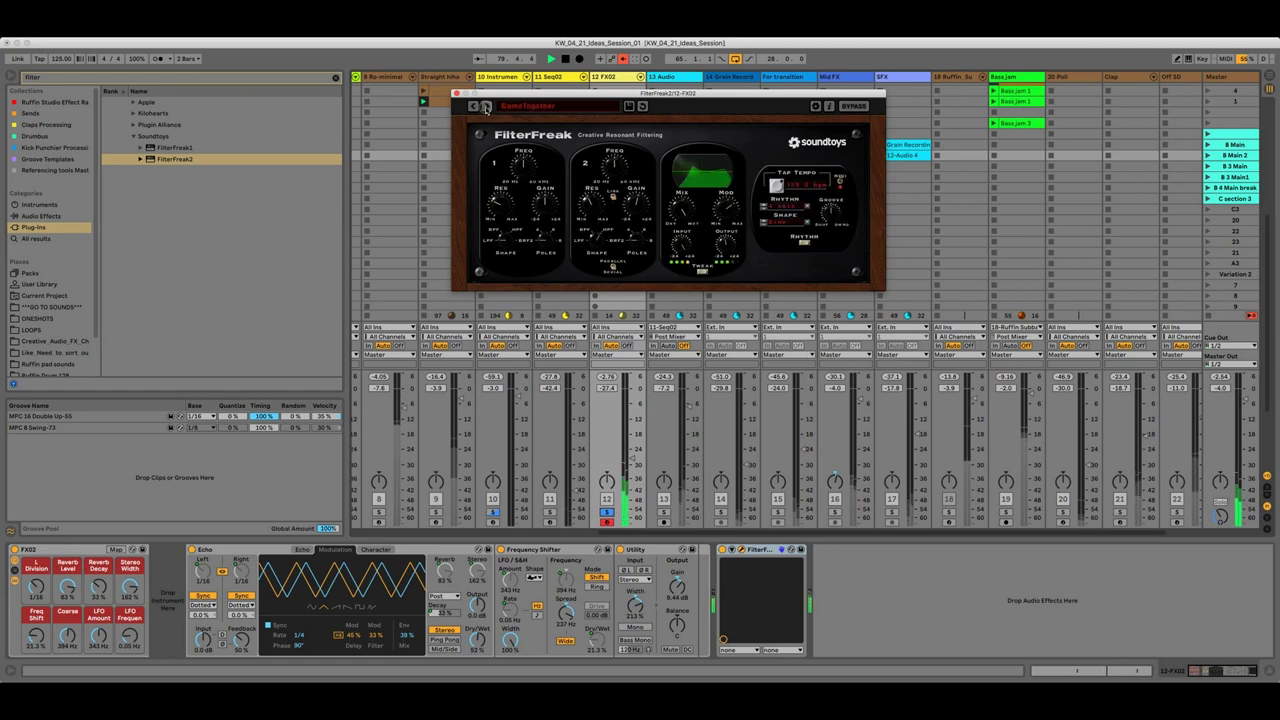
{"action": "left_click", "coordinate": [486, 106]}
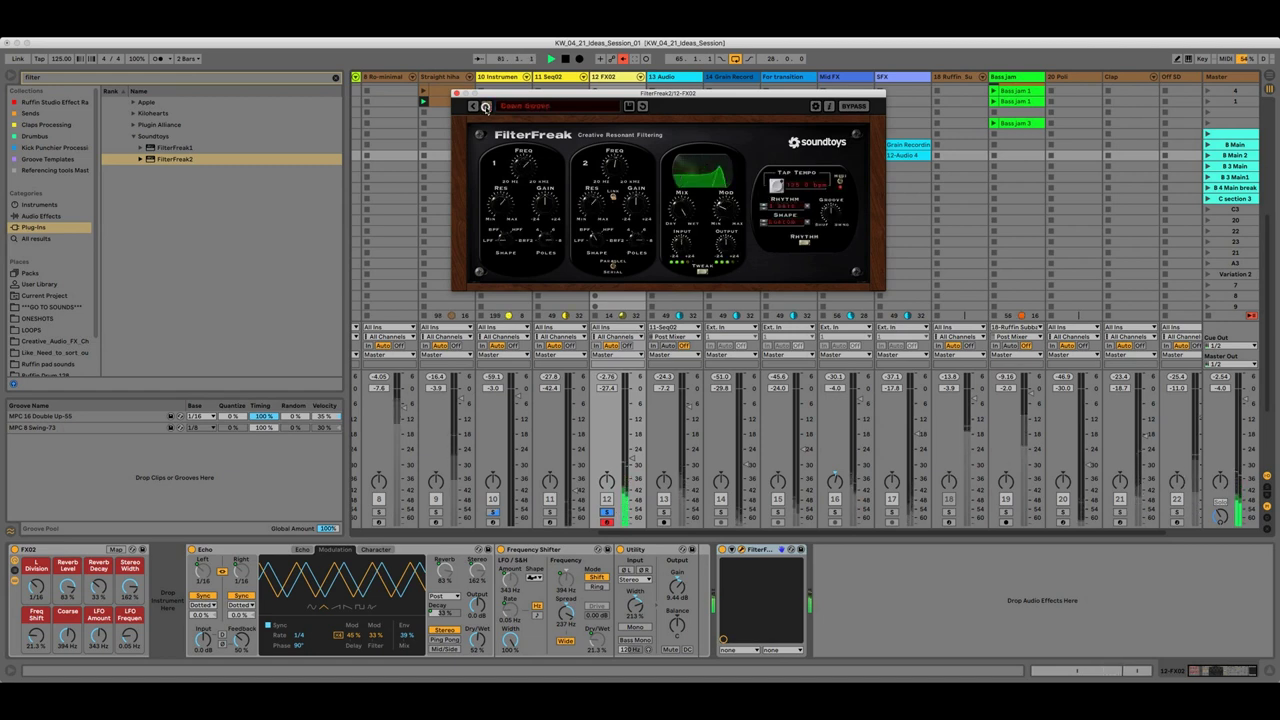
{"action": "left_click", "coordinate": [517, 106]}
{"action": "mouse_move", "coordinate": [549, 124]}
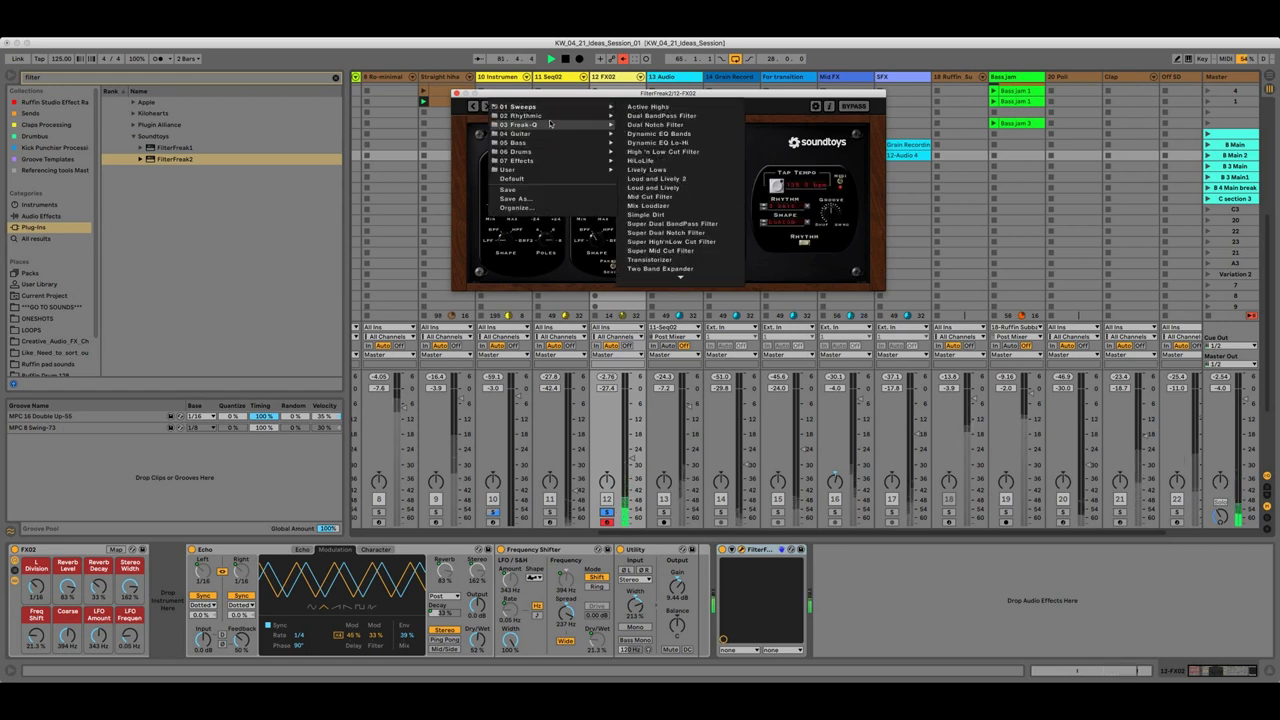
{"action": "left_click", "coordinate": [645, 141]}
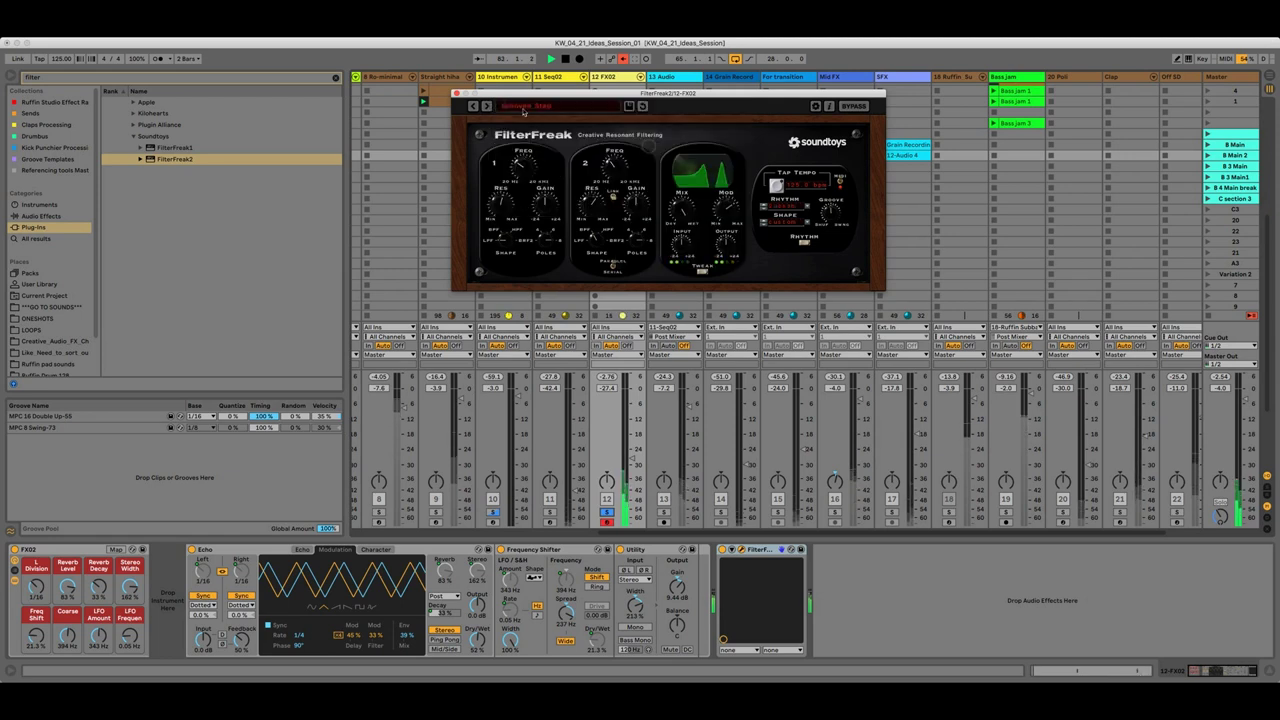
{"action": "left_click", "coordinate": [487, 106]}
{"action": "left_click", "coordinate": [487, 106]}
{"action": "left_click", "coordinate": [487, 106]}
{"action": "left_click", "coordinate": [487, 106]}
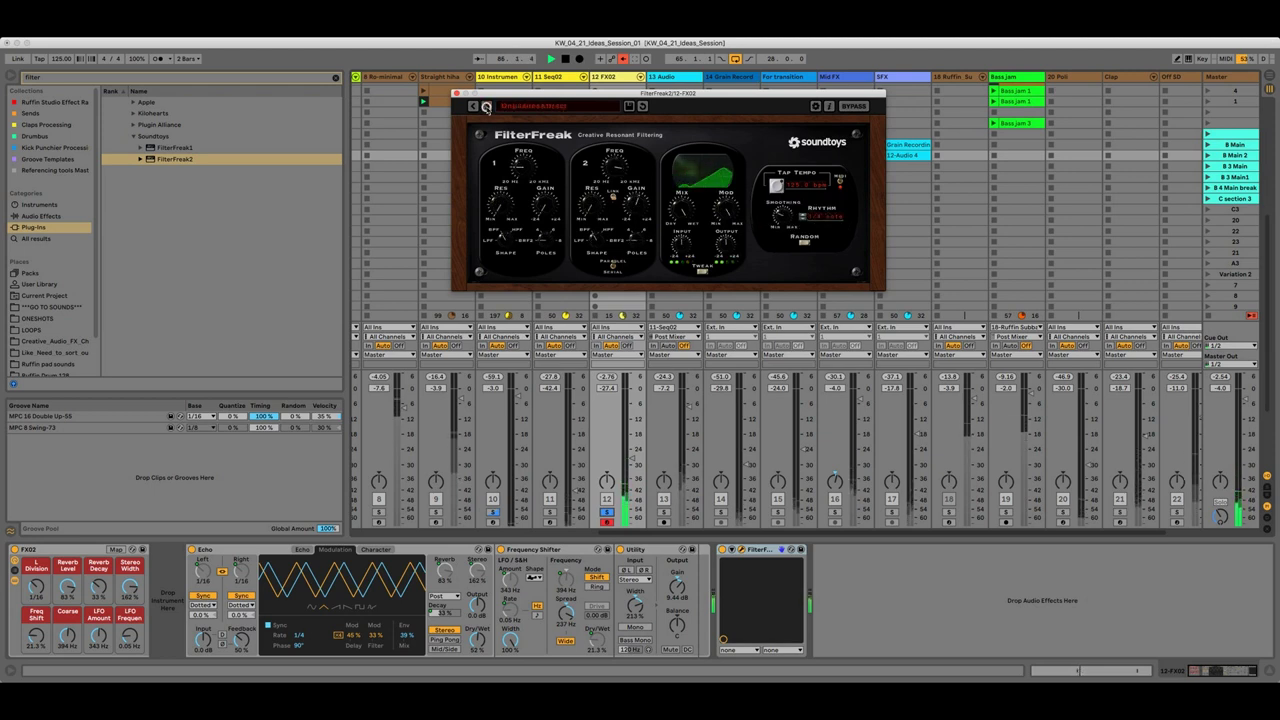
{"action": "left_click", "coordinate": [487, 105]}
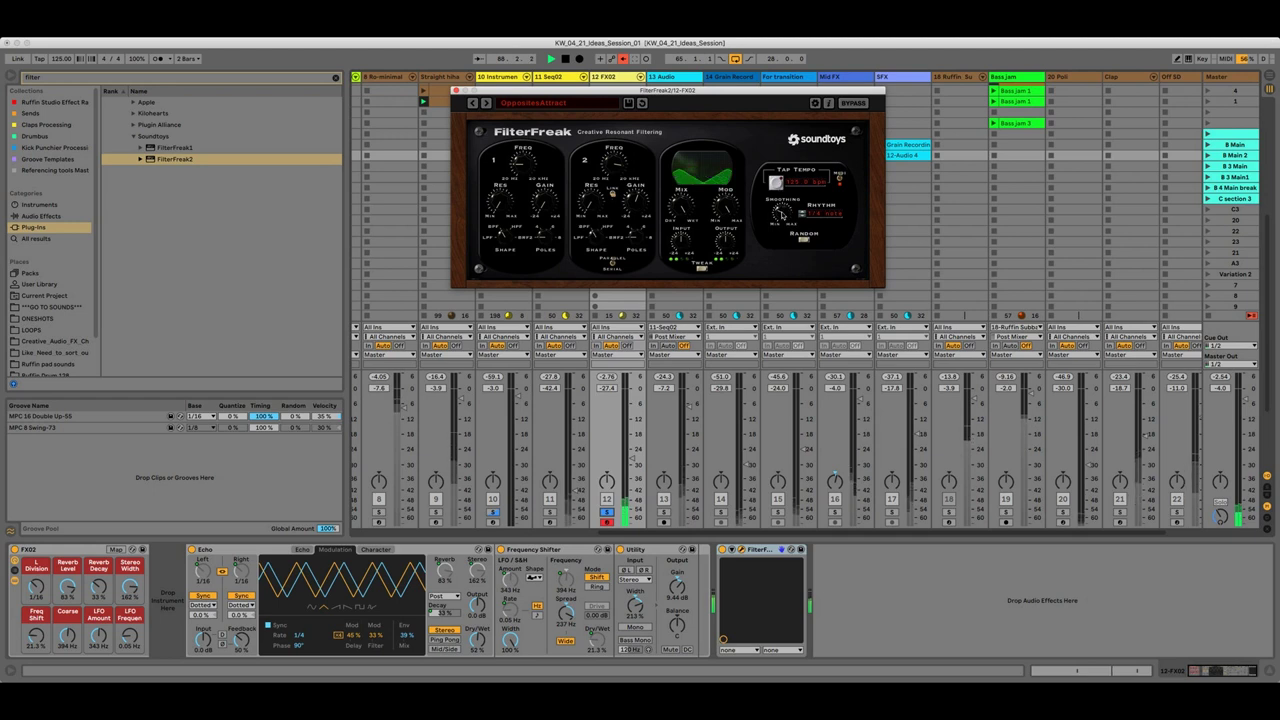
{"action": "left_click_drag", "start_coordinate": [685, 210], "coordinate": [692, 237]}
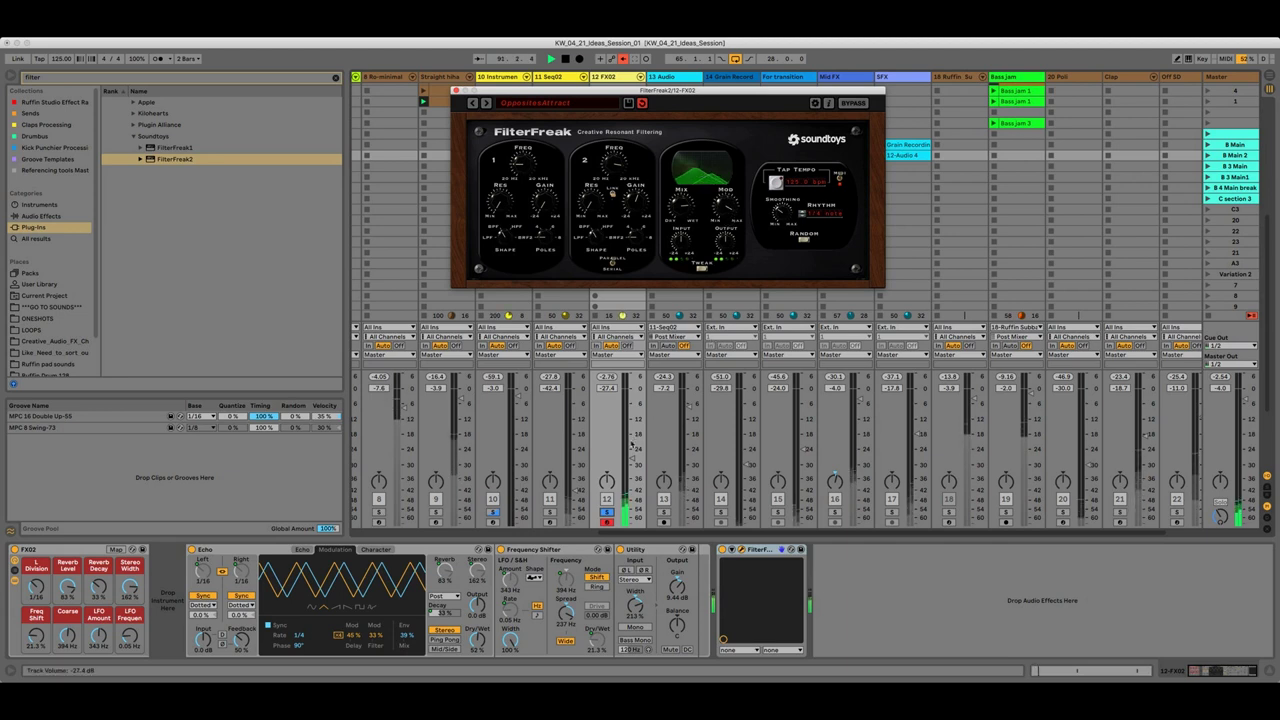
Raise the FX02 track's volume to about -21.8 dB and enable Echo's Wobble with an amount of 77%
{"action": "left_click", "coordinate": [629, 455]}
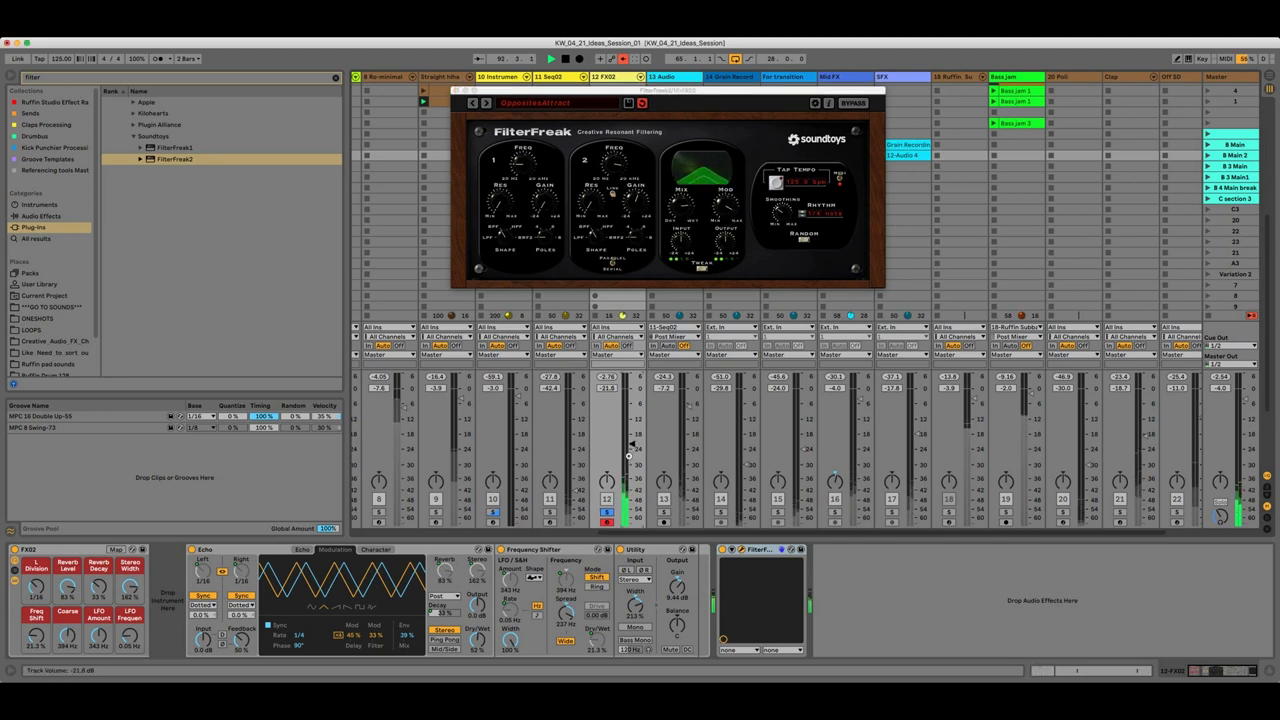
{"action": "left_click", "coordinate": [299, 551]}
{"action": "left_click", "coordinate": [333, 550]}
{"action": "left_click", "coordinate": [374, 550]}
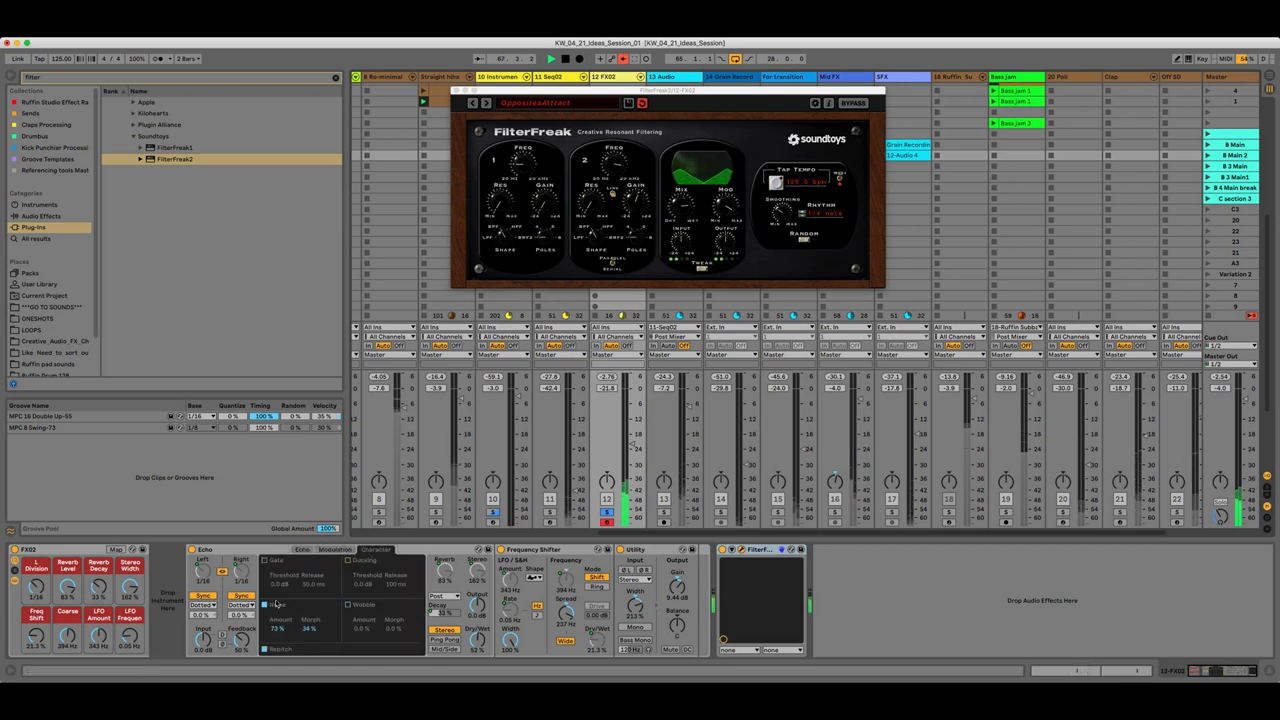
{"action": "left_click", "coordinate": [347, 606]}
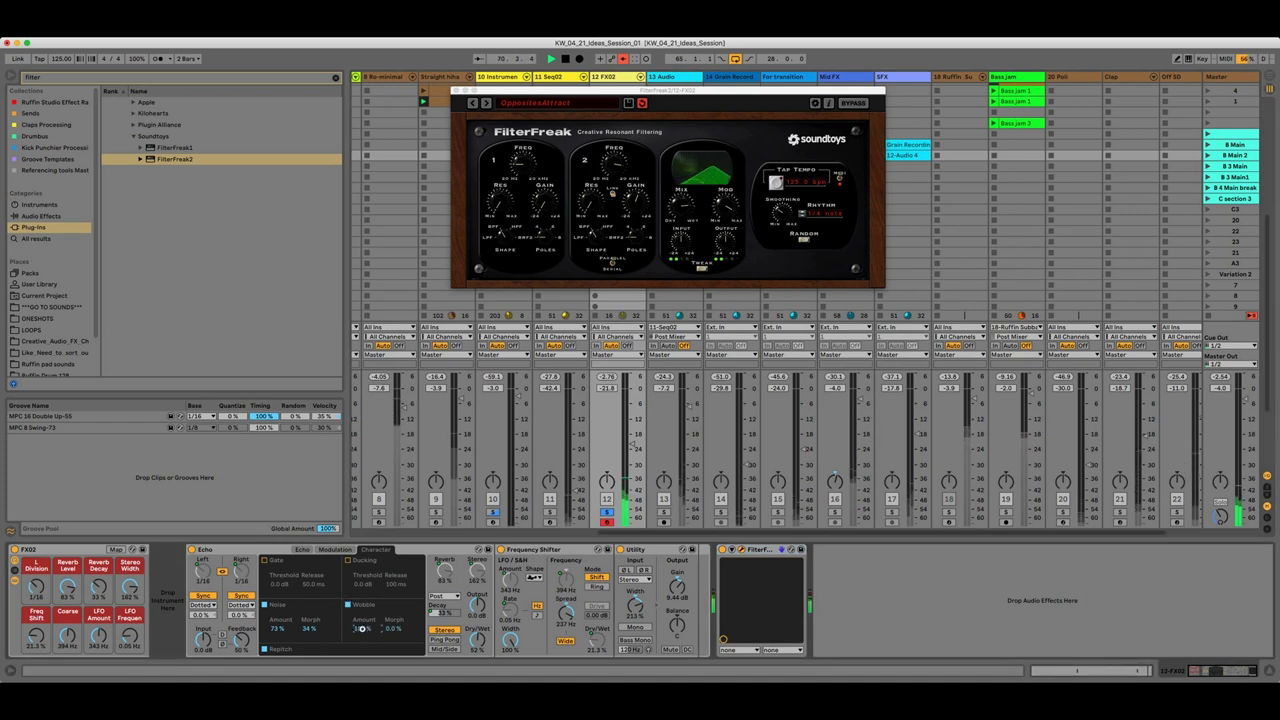
{"action": "left_click_drag", "start_coordinate": [362, 629], "coordinate": [392, 630]}
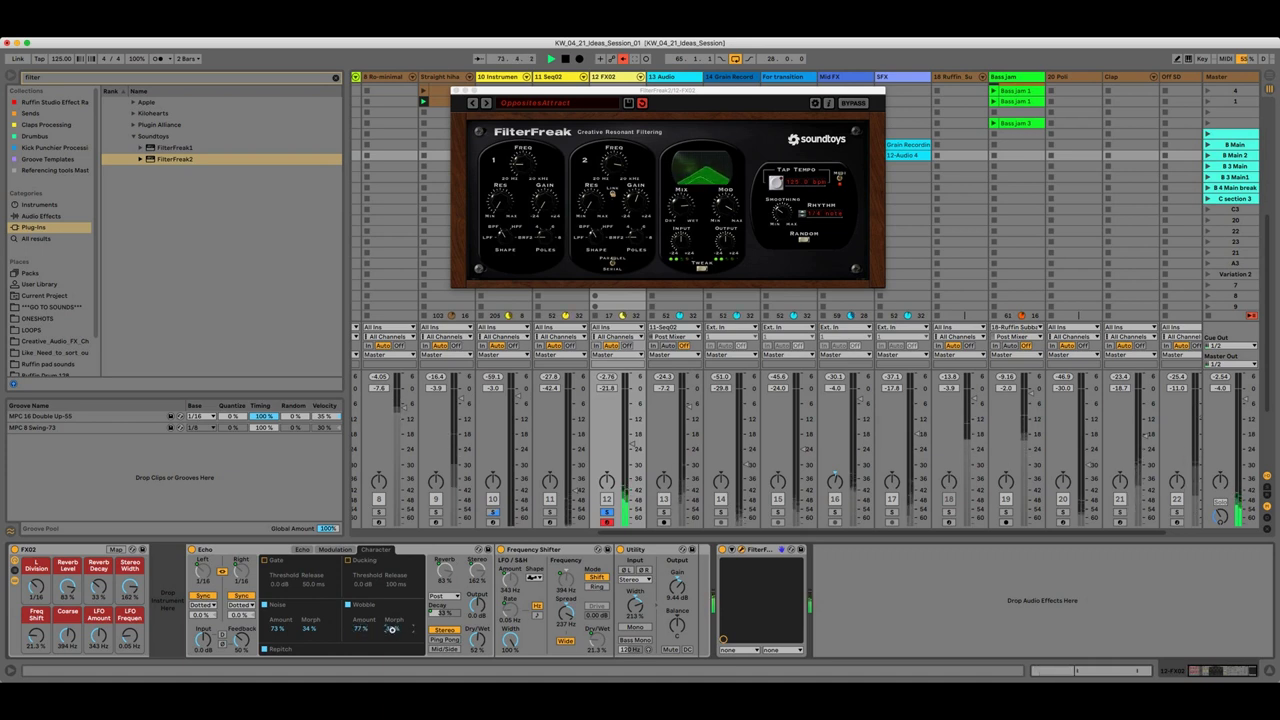
Set Echo's delay modulation to 86% and its filter modulation to 48%
{"action": "left_click", "coordinate": [334, 549]}
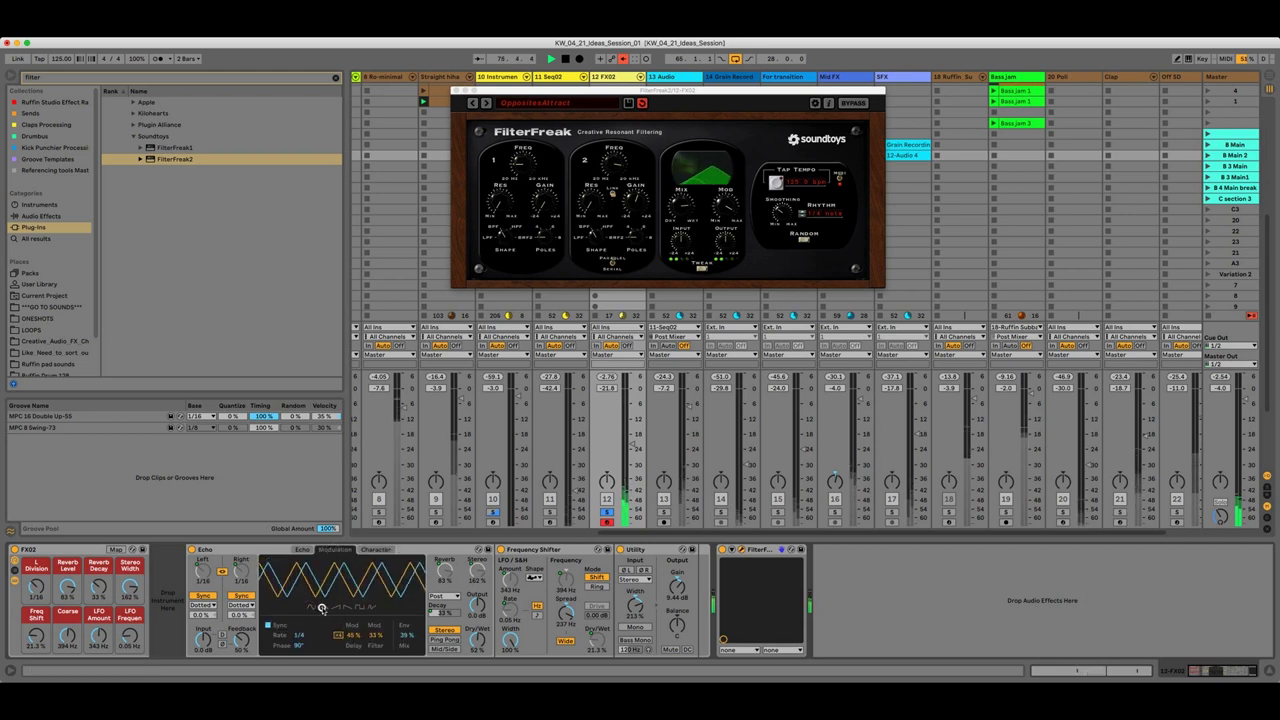
{"action": "mouse_move", "coordinate": [353, 636]}
{"action": "left_mouse_down"}
{"action": "mouse_move", "coordinate": [353, 616]}
{"action": "mouse_move", "coordinate": [377, 634]}
{"action": "left_mouse_up"}
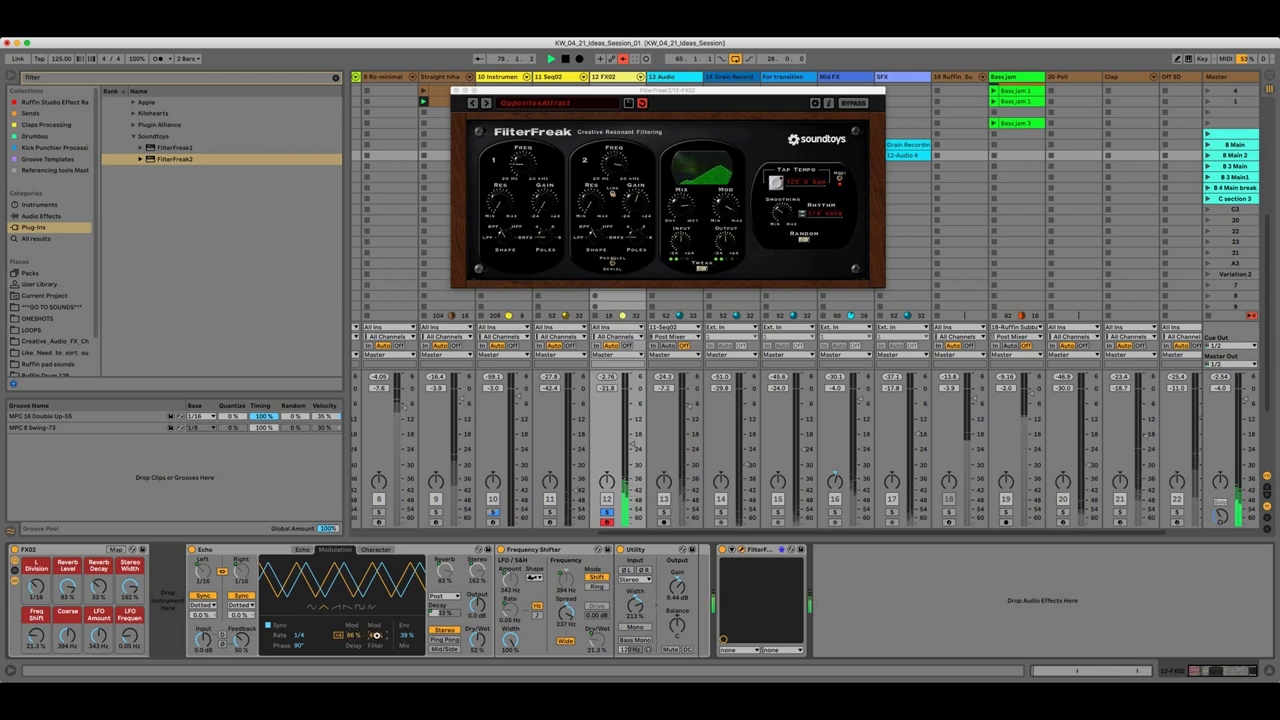
{"action": "left_click_drag", "start_coordinate": [377, 634], "coordinate": [377, 626]}
Set the FX02 rack's Coarse macro to -236 Hz, LFO Amount to 676 Hz and LFO Frequency to 0.14 Hz
{"action": "mouse_move", "coordinate": [68, 638]}
{"action": "left_mouse_down"}
{"action": "mouse_move", "coordinate": [68, 660]}
{"action": "mouse_move", "coordinate": [68, 626]}
{"action": "mouse_move", "coordinate": [68, 640]}
{"action": "left_mouse_up"}
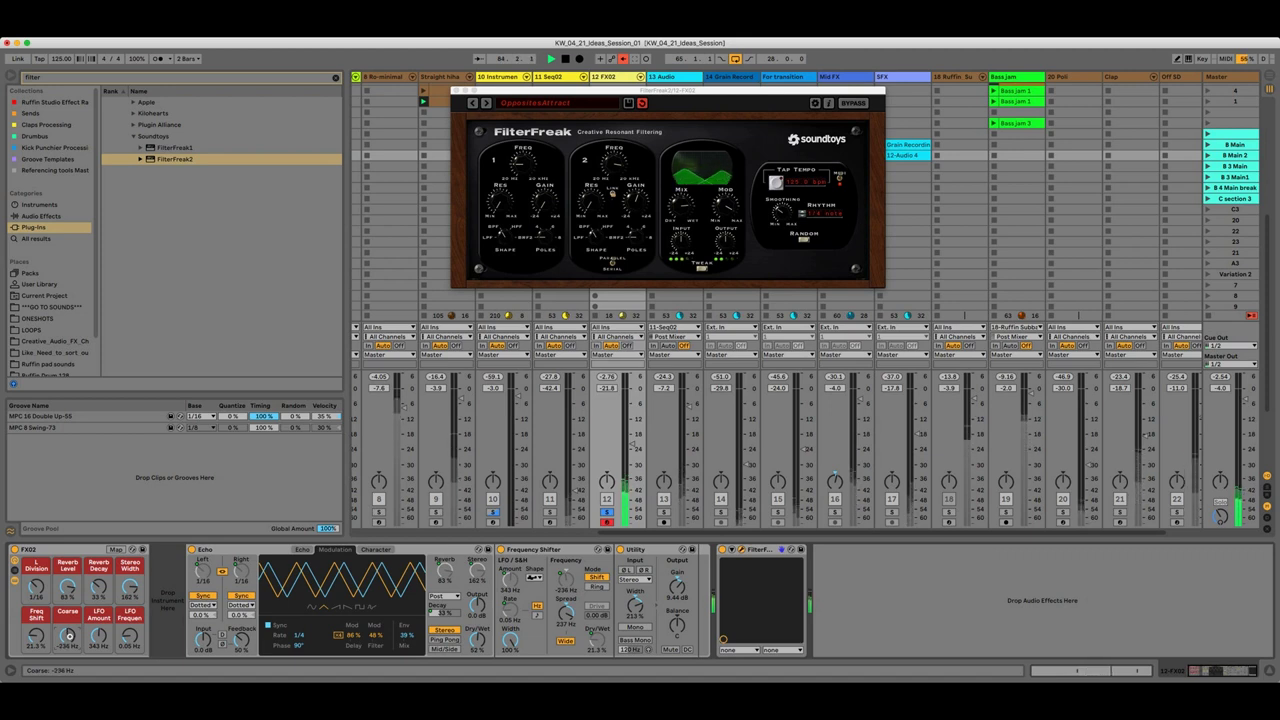
{"action": "left_click_drag", "start_coordinate": [100, 636], "coordinate": [129, 636]}
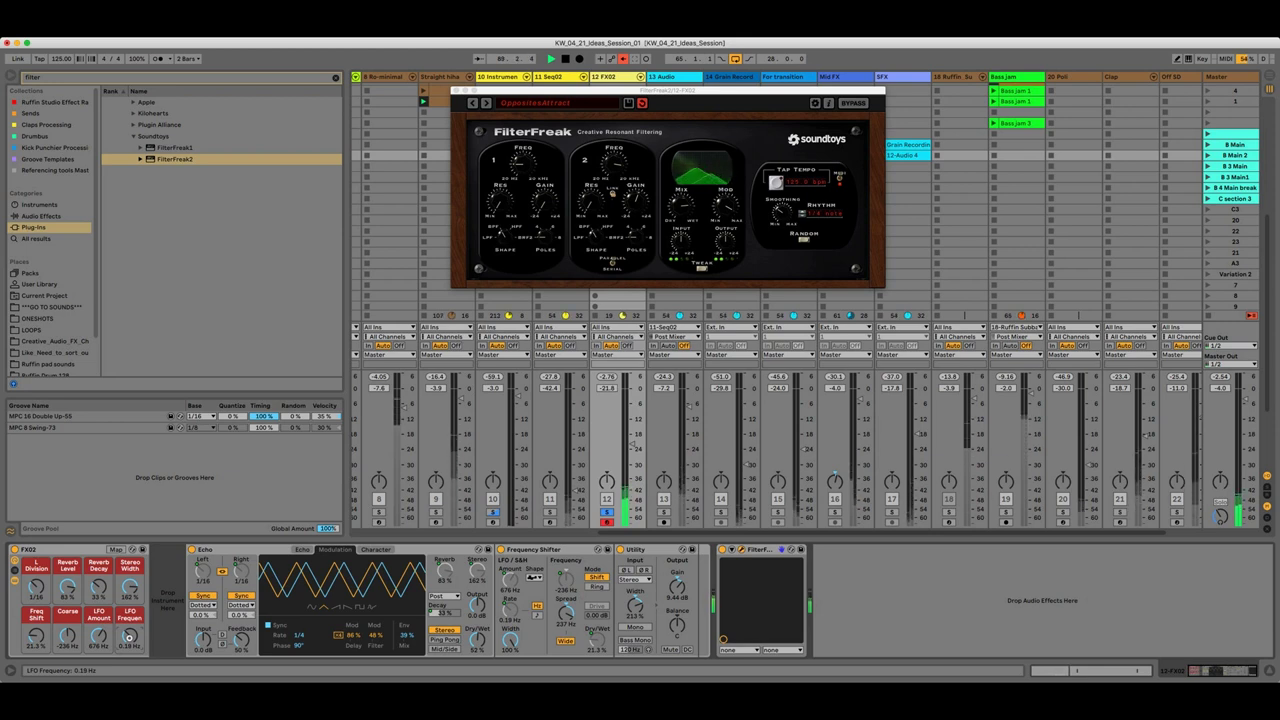
{"action": "left_click_drag", "start_coordinate": [129, 637], "coordinate": [129, 652]}
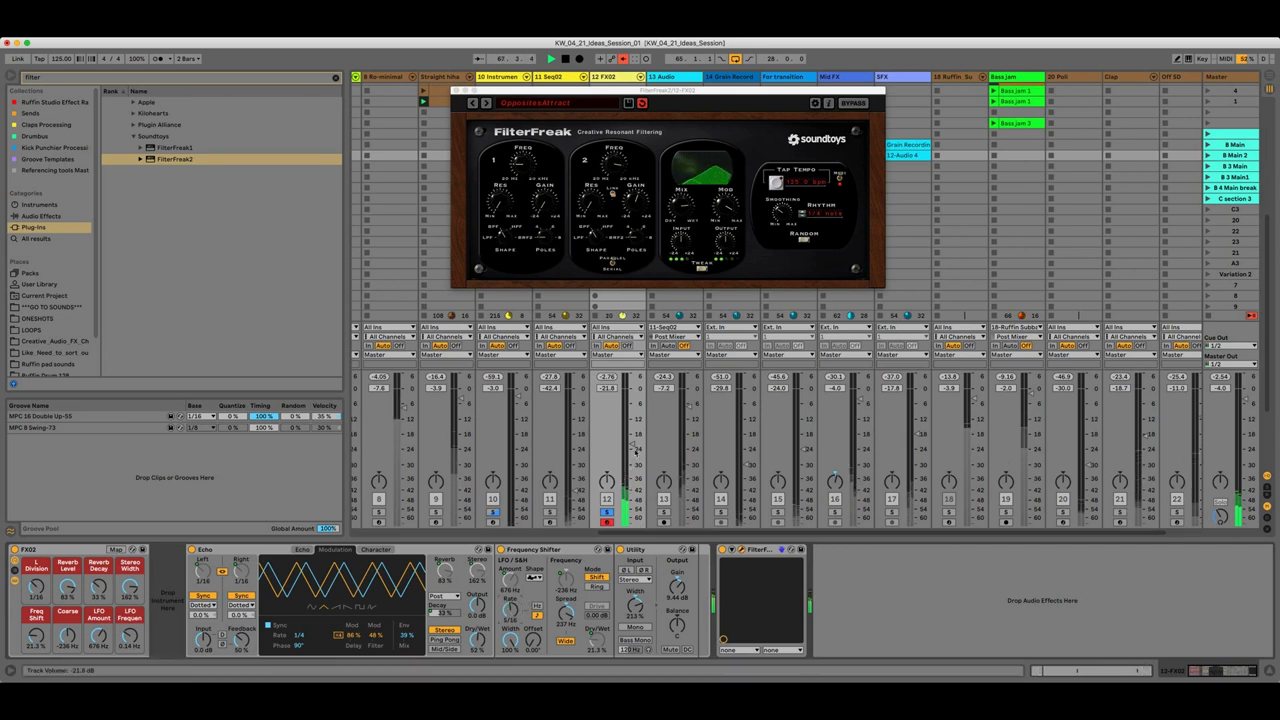
Turn off the FX02 track's solo, set its volume to about -24.6 dB and close the FilterFreak window
{"action": "left_click_drag", "start_coordinate": [633, 441], "coordinate": [629, 436]}
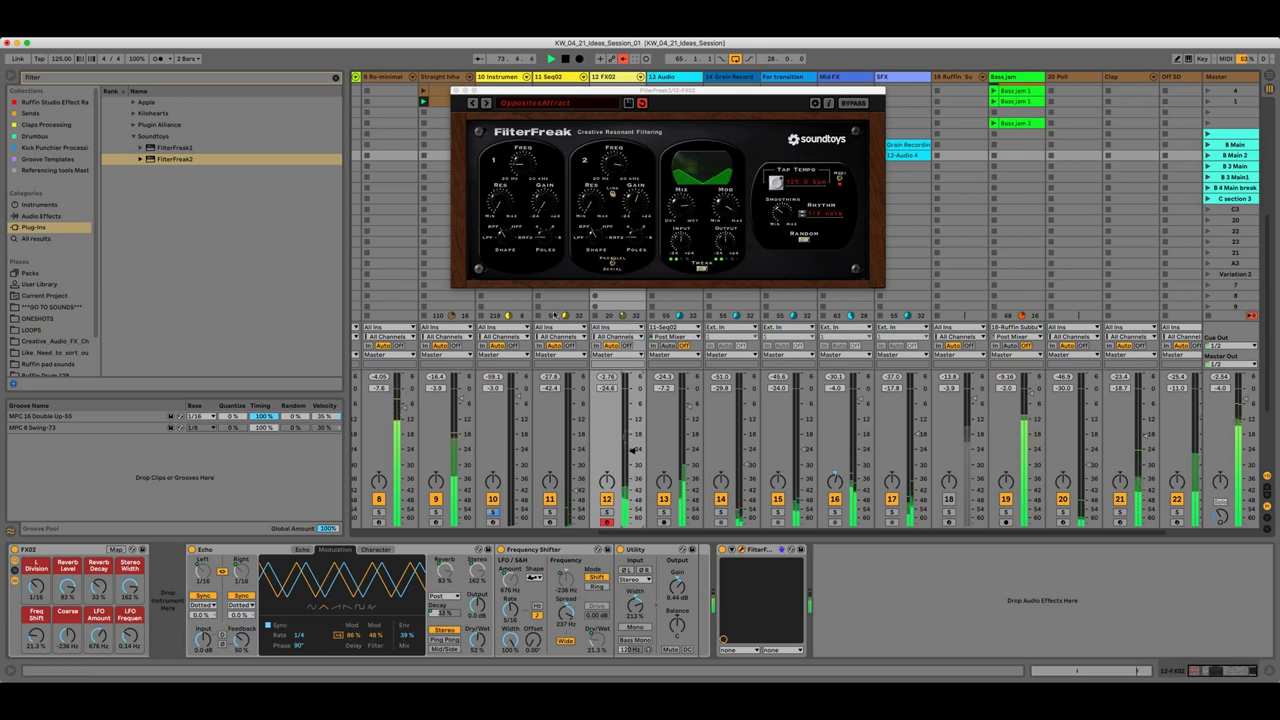
{"action": "left_click", "coordinate": [456, 90]}
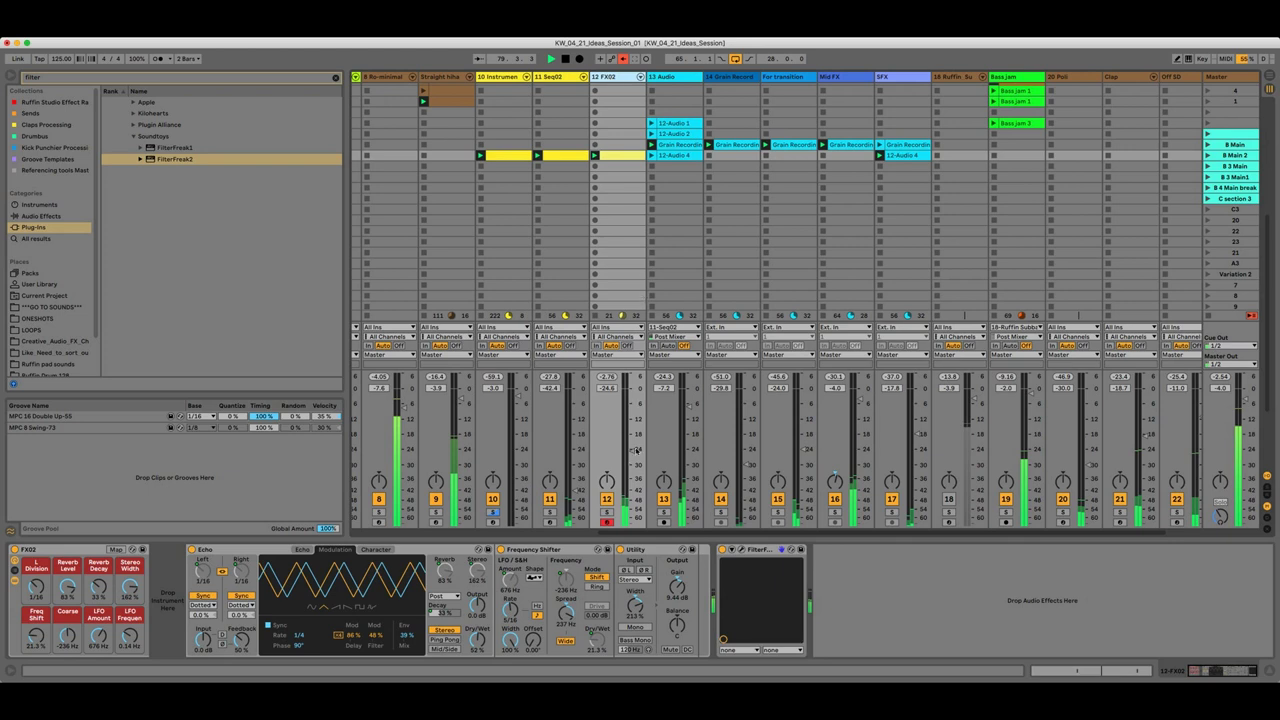
Insert a MIDI track after FX02 and load the FX03.adg preset from the Cycles&Spots-Ableton folder onto it
{"action": "key", "text": "super+shift+t"}
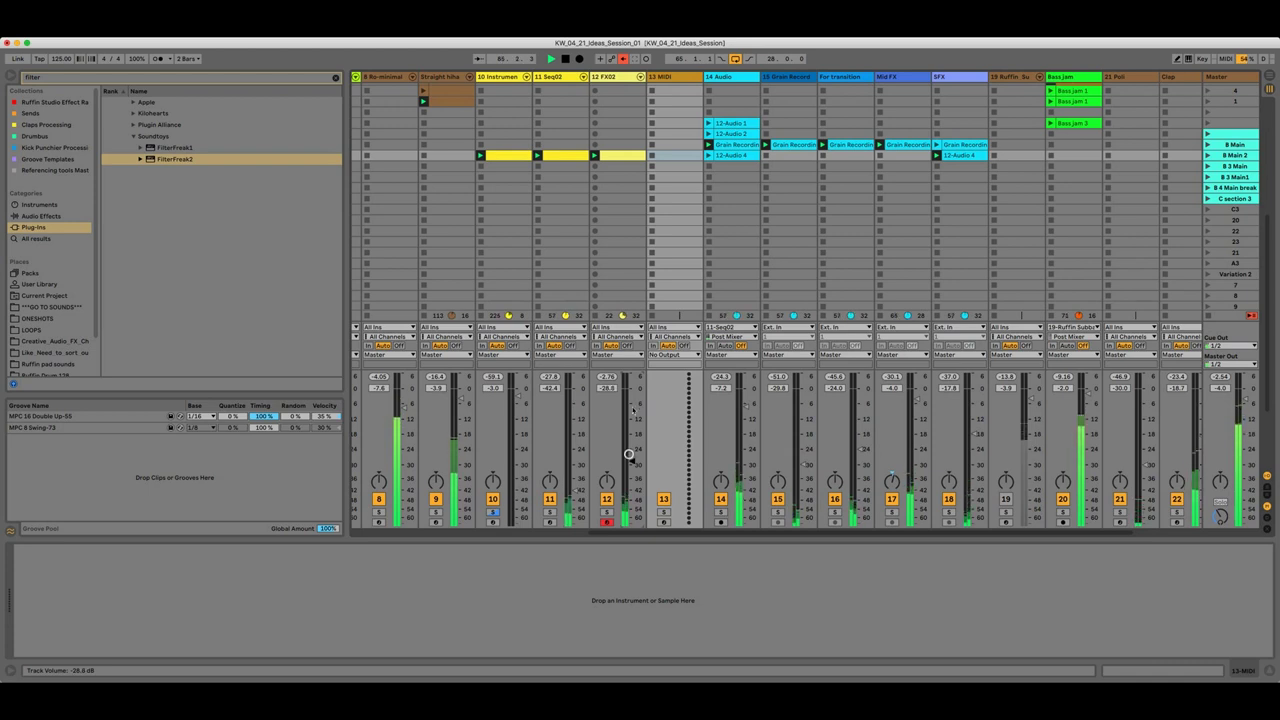
{"action": "left_click", "coordinate": [610, 77]}
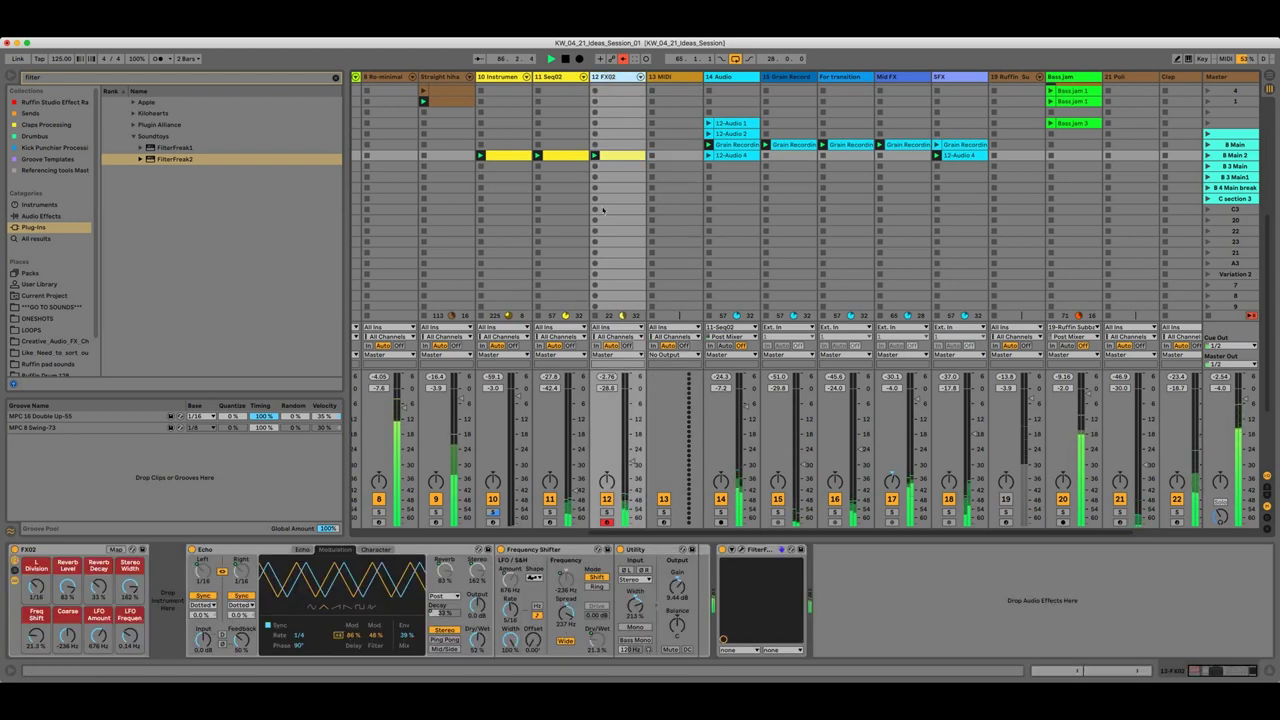
{"action": "left_click", "coordinate": [43, 550]}
{"action": "key", "text": "super+a"}
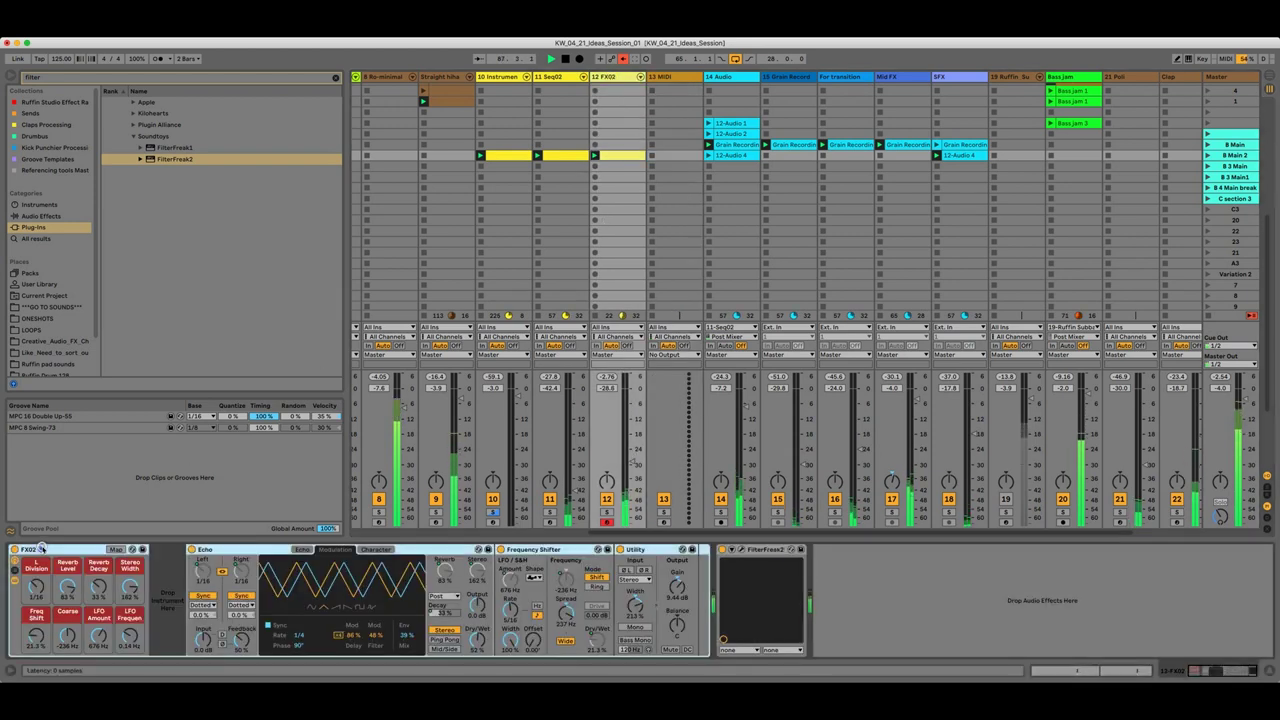
{"action": "left_click_drag", "start_coordinate": [52, 549], "coordinate": [46, 362]}
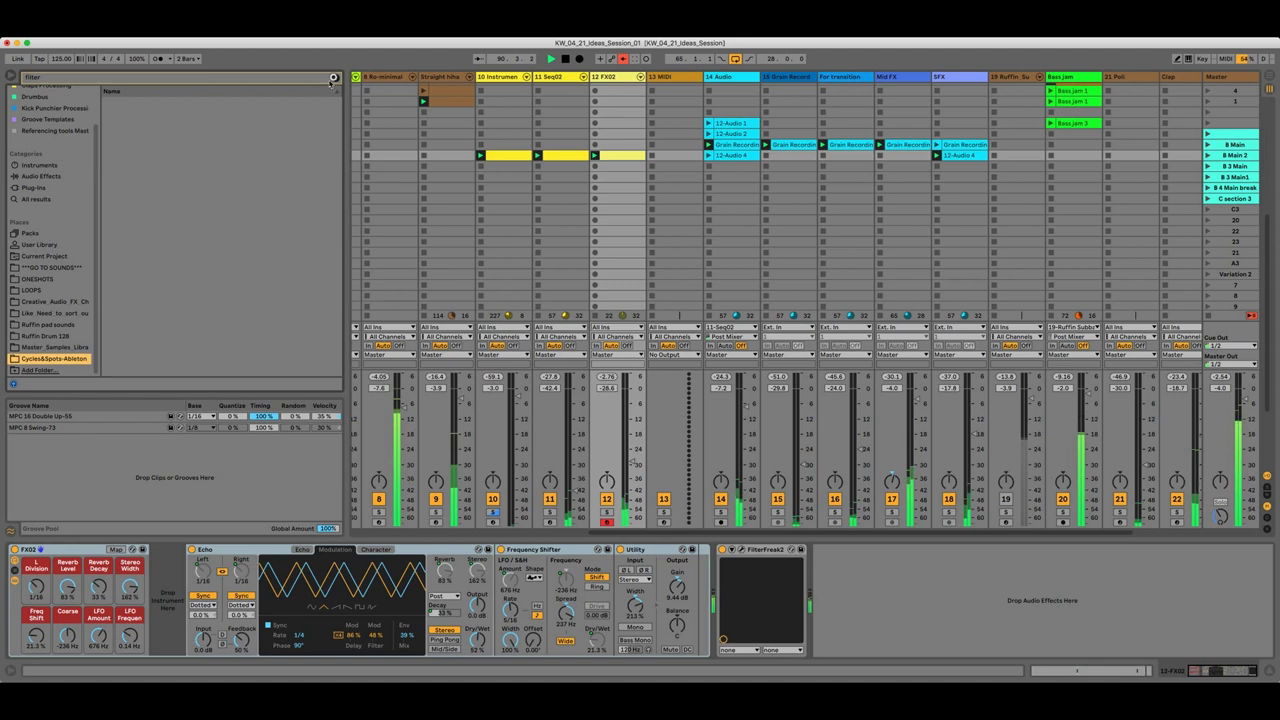
{"action": "left_click", "coordinate": [137, 267]}
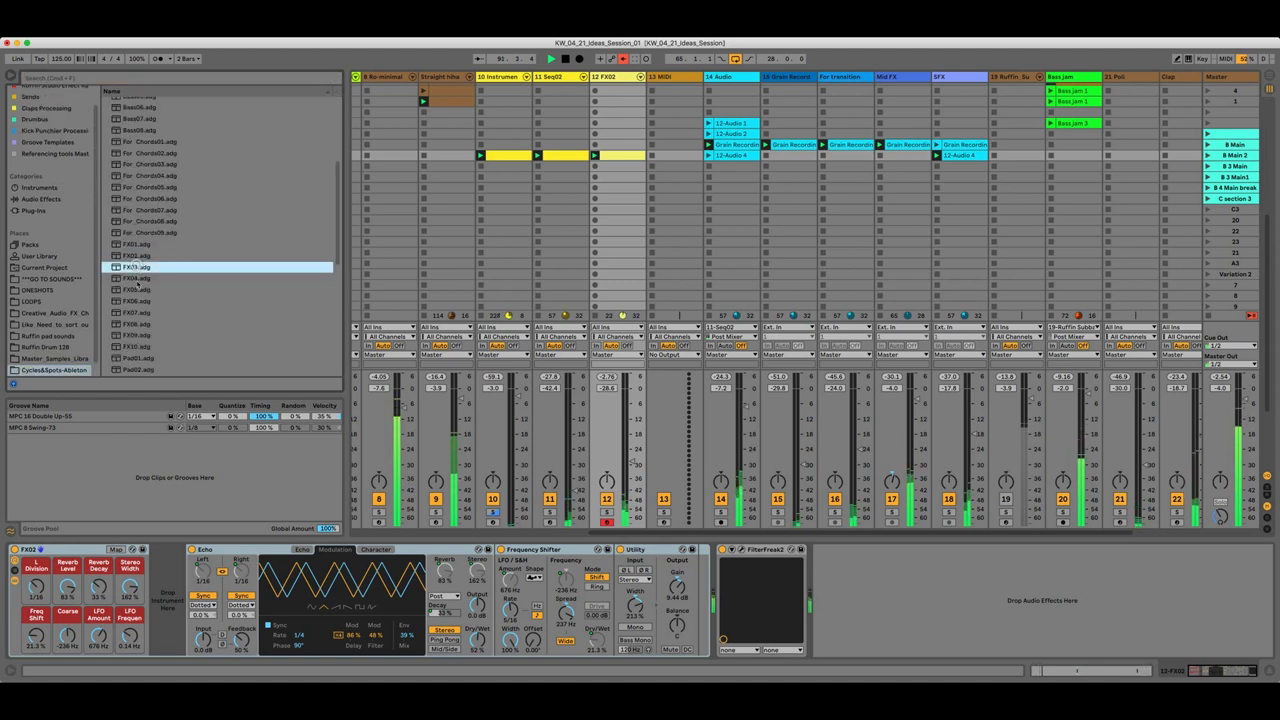
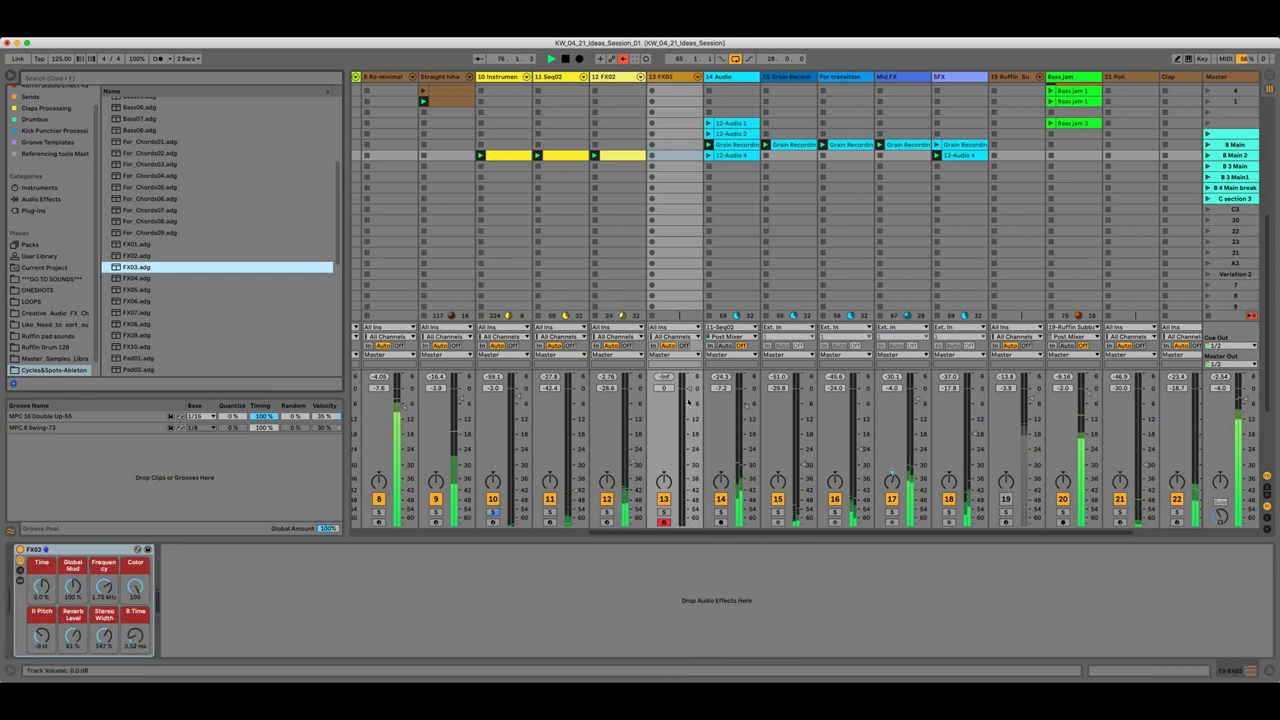
Copy the FX02 clip into the same scene on the FX03 track, launch it and lower FX03's volume to about -33.6 dB
{"action": "left_click_drag", "start_coordinate": [686, 388], "coordinate": [687, 399]}
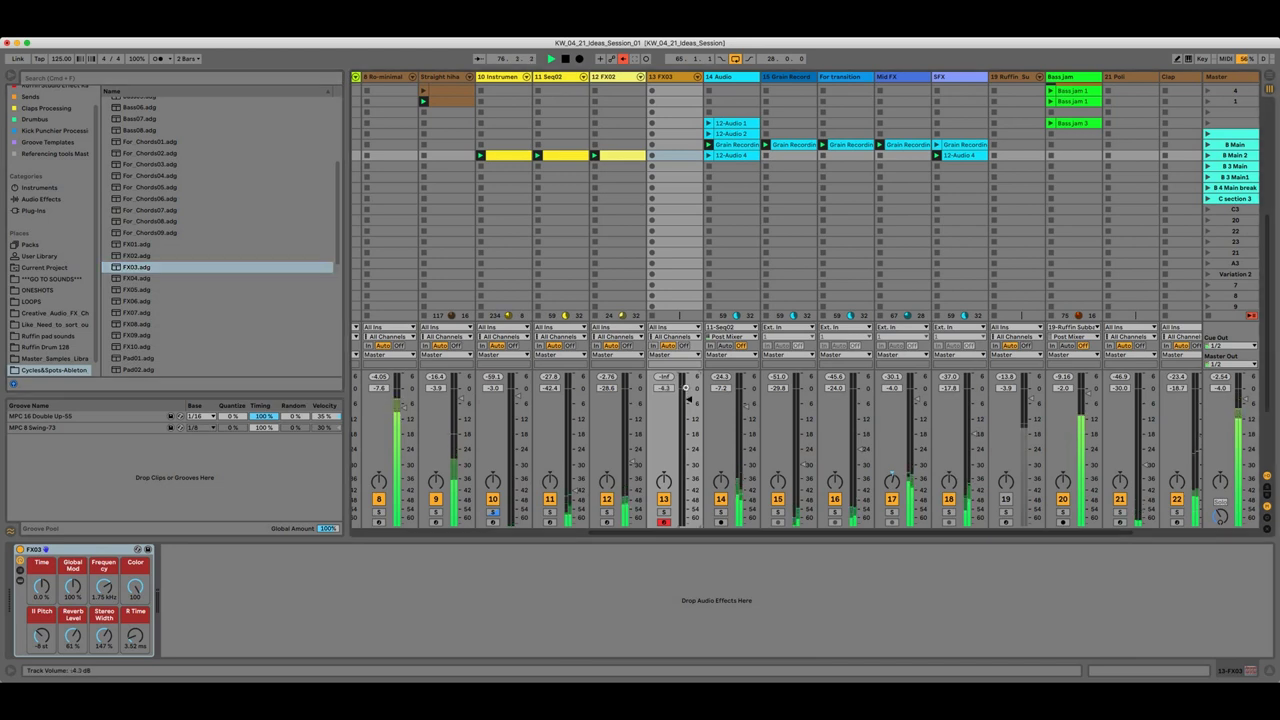
{"action": "left_click", "coordinate": [632, 157]}
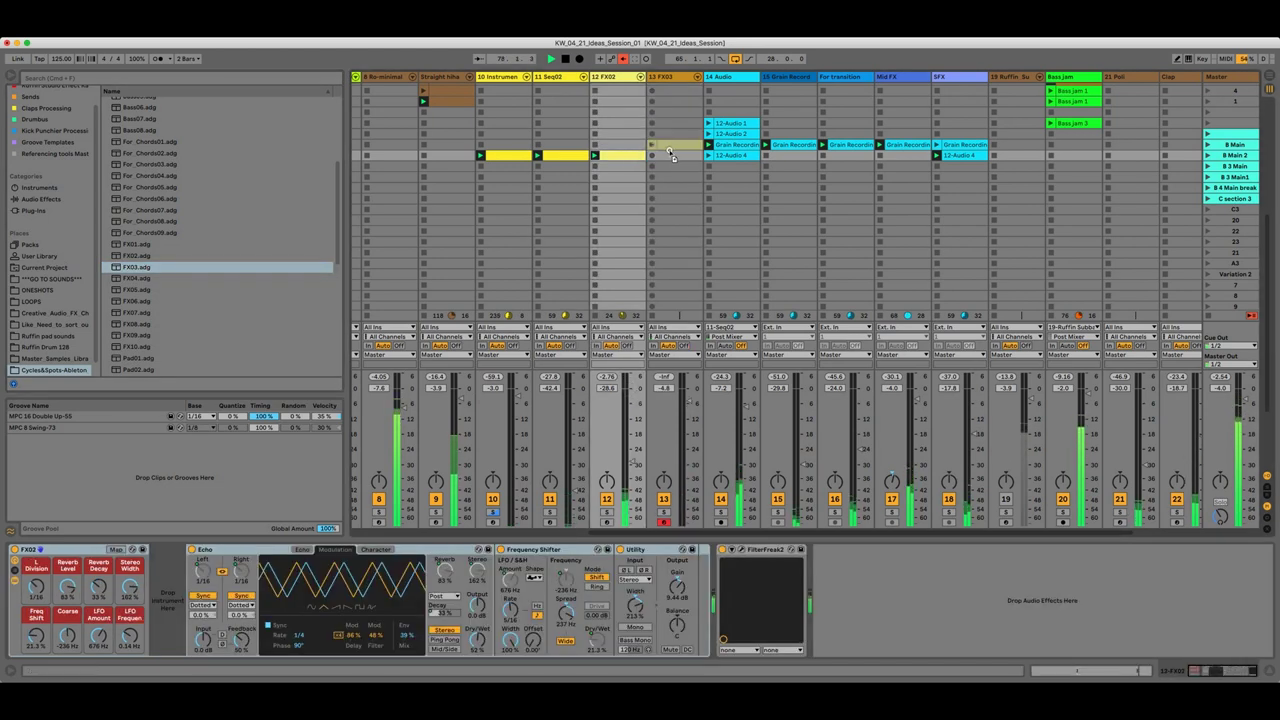
{"action": "left_click", "coordinate": [650, 157]}
{"action": "left_click_drag", "start_coordinate": [686, 397], "coordinate": [688, 410]}
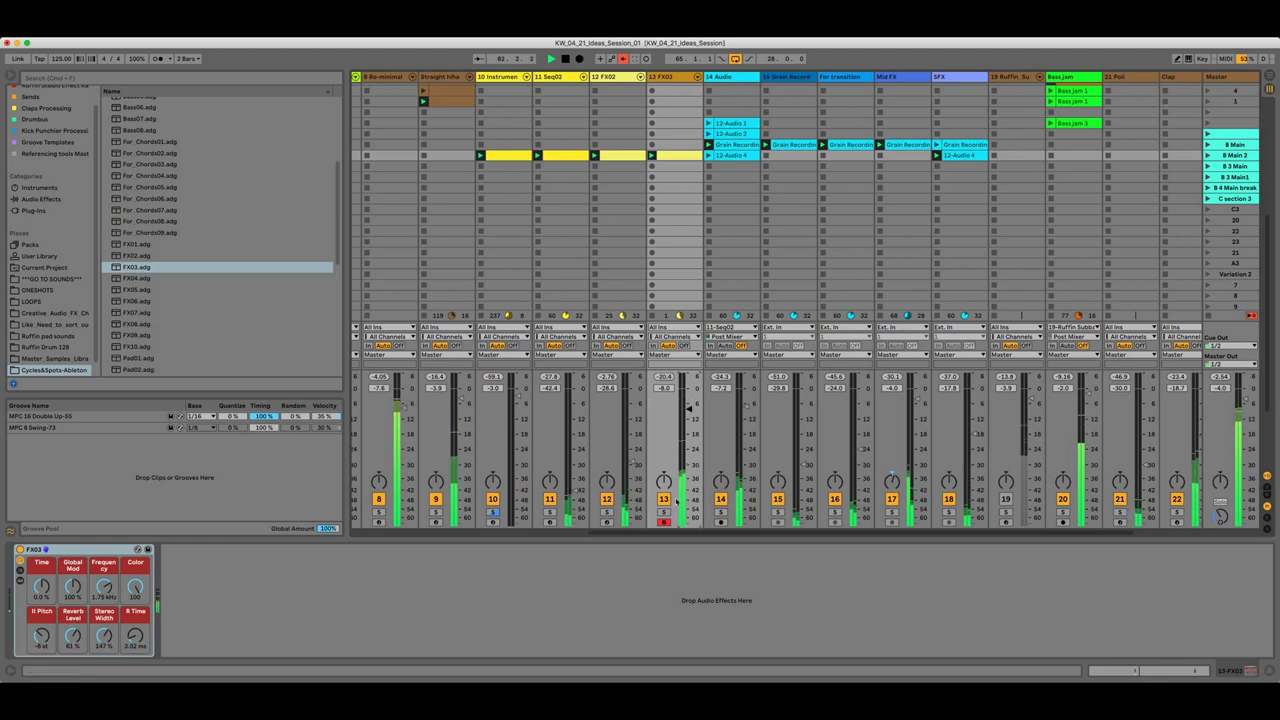
{"action": "mouse_move", "coordinate": [689, 408]}
{"action": "left_mouse_down"}
{"action": "mouse_move", "coordinate": [689, 435]}
{"action": "mouse_move", "coordinate": [686, 420]}
{"action": "left_mouse_up"}
Swap the FX03 instrument rack for the Pad01.adg preset from the Cycles&Spots-Ableton folder
{"action": "left_click", "coordinate": [137, 358]}
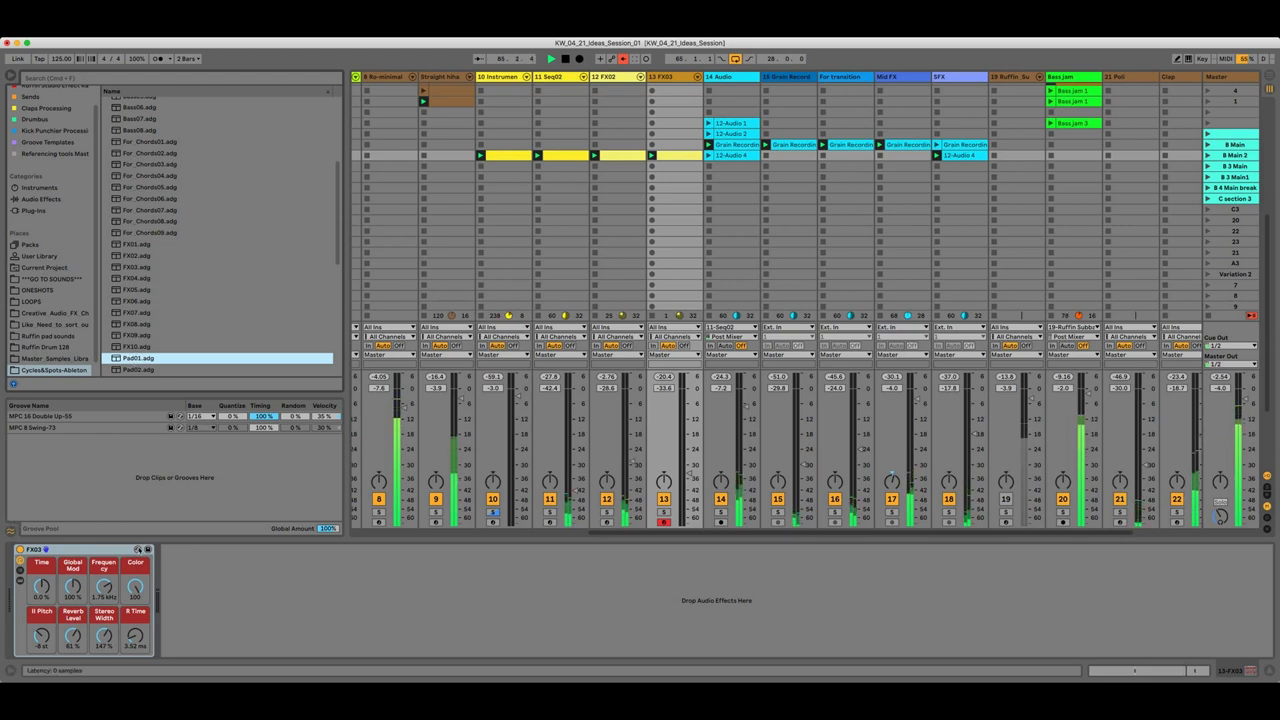
{"action": "left_click", "coordinate": [138, 549]}
{"action": "scroll", "coordinate": [135, 330], "scroll_direction": "down", "scroll_amount": 5}
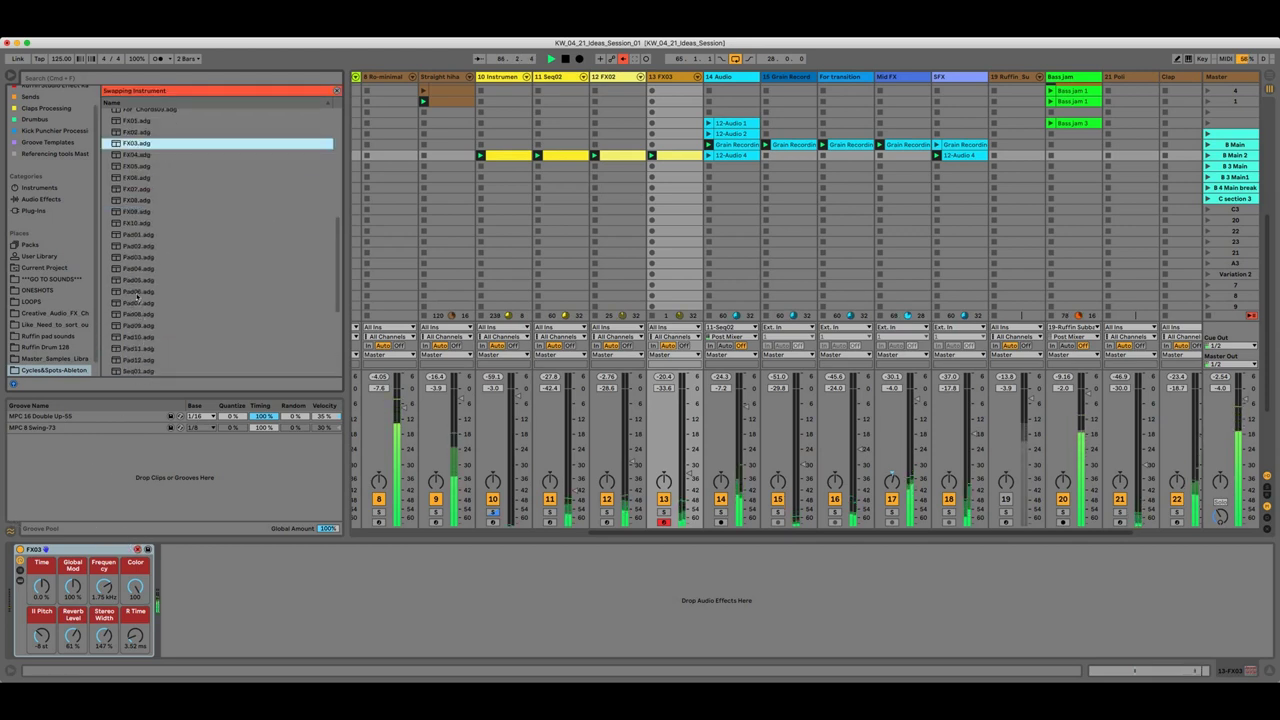
{"action": "left_click", "coordinate": [137, 234]}
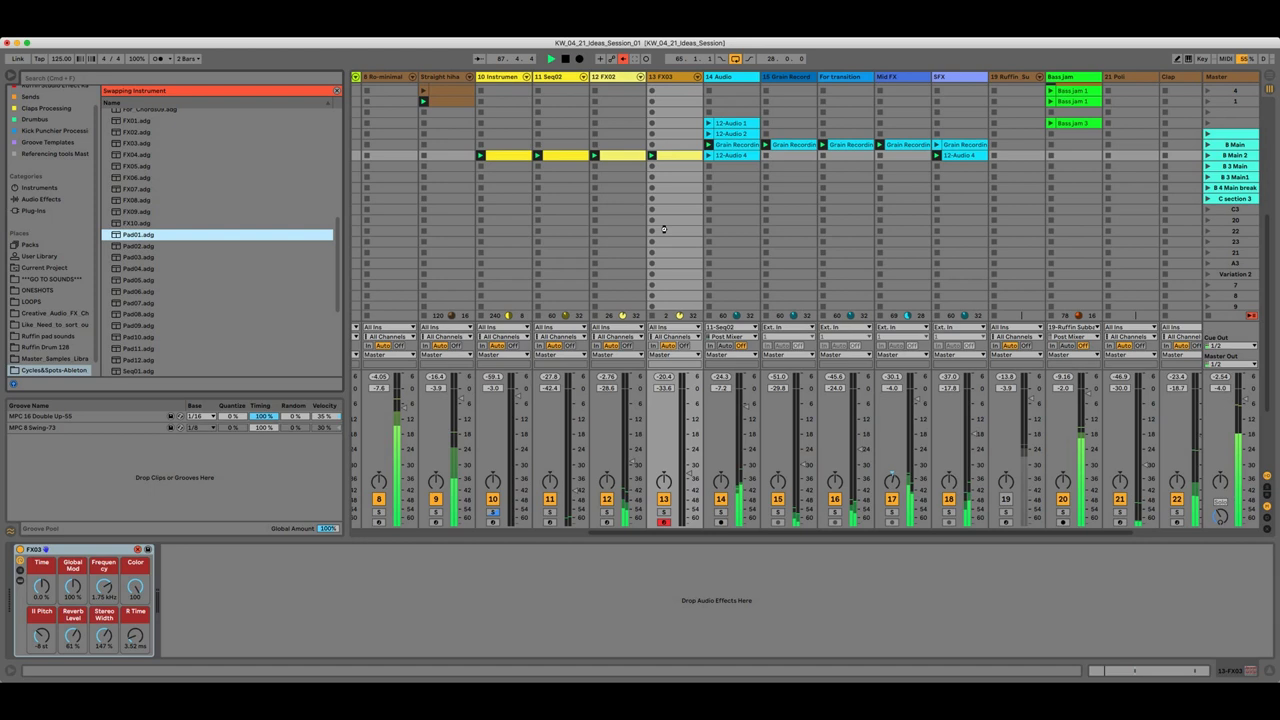
{"action": "key", "text": "Return"}
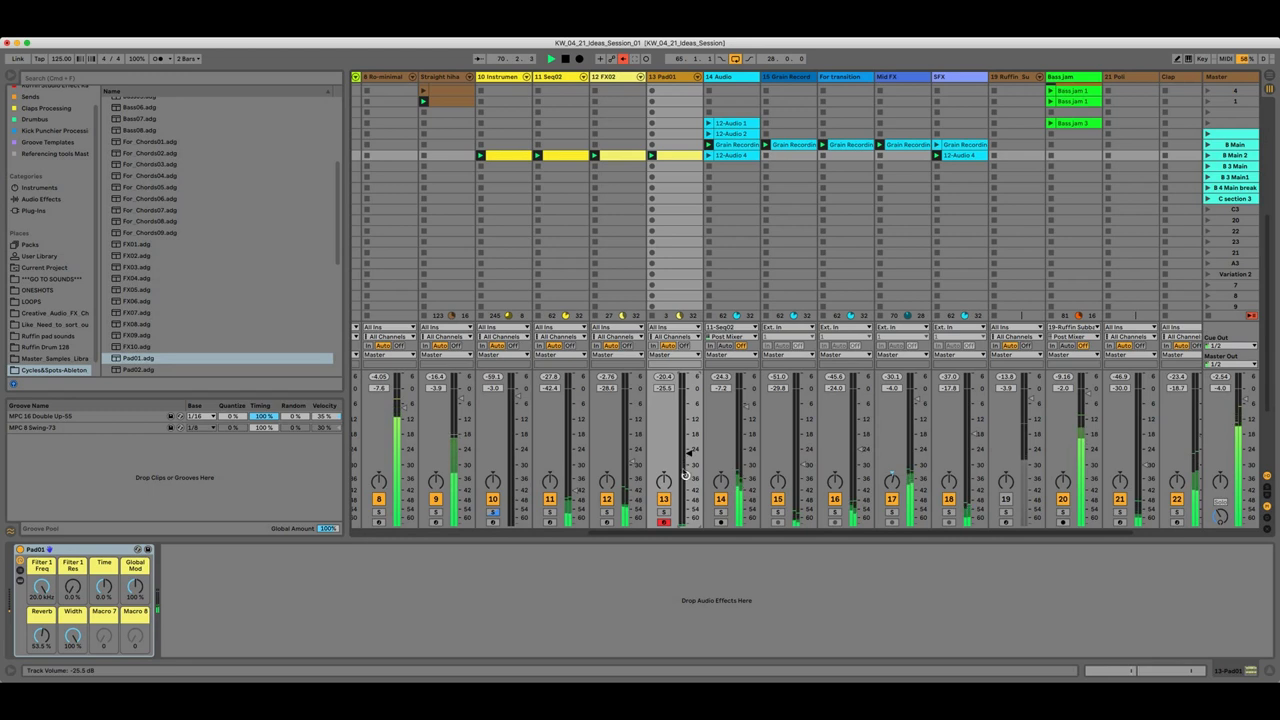
Solo the Pad01 track, reveal the devices inside its rack and raise the track's volume to about -7.9 dB
{"action": "left_click", "coordinate": [664, 512]}
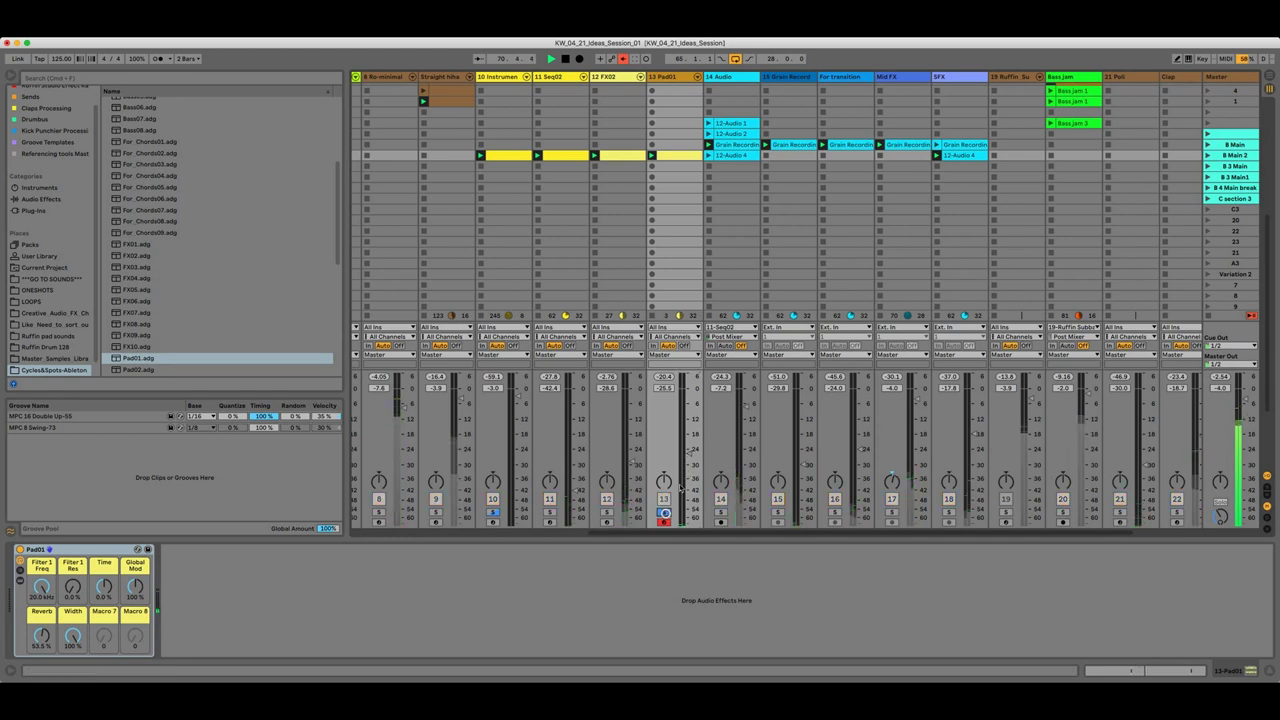
{"action": "left_click_drag", "start_coordinate": [687, 454], "coordinate": [689, 440]}
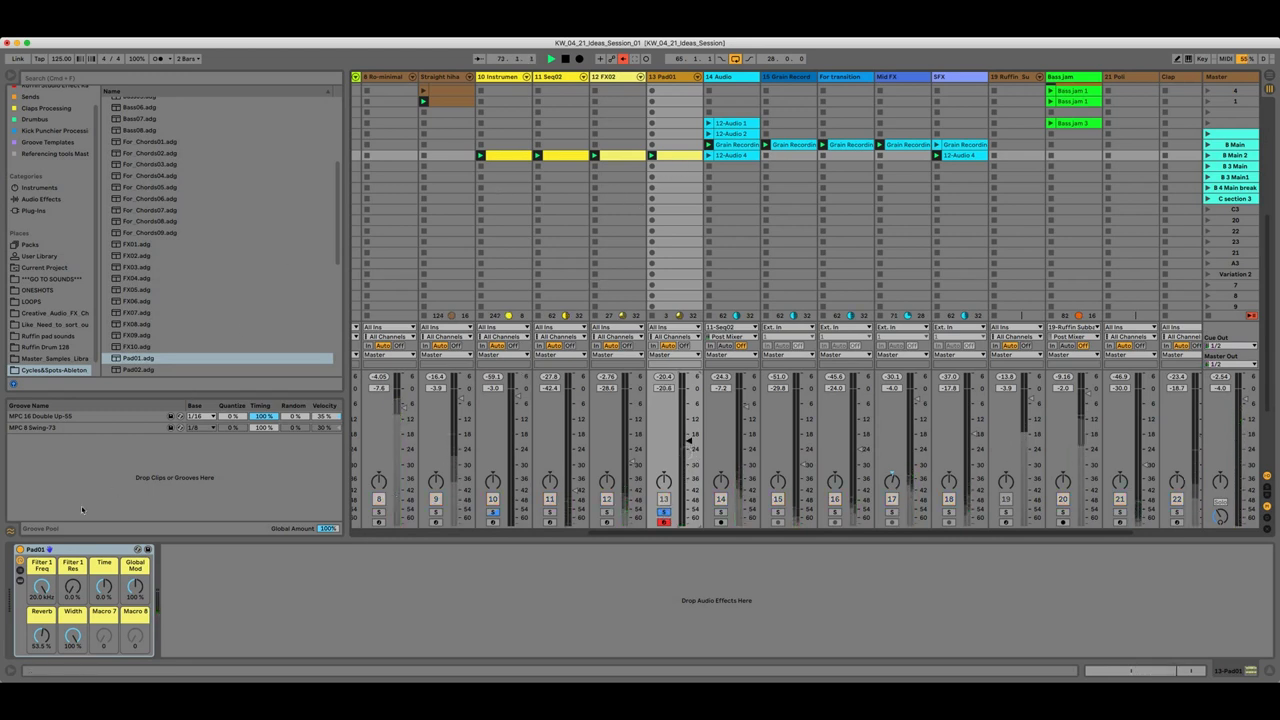
{"action": "left_click", "coordinate": [21, 582]}
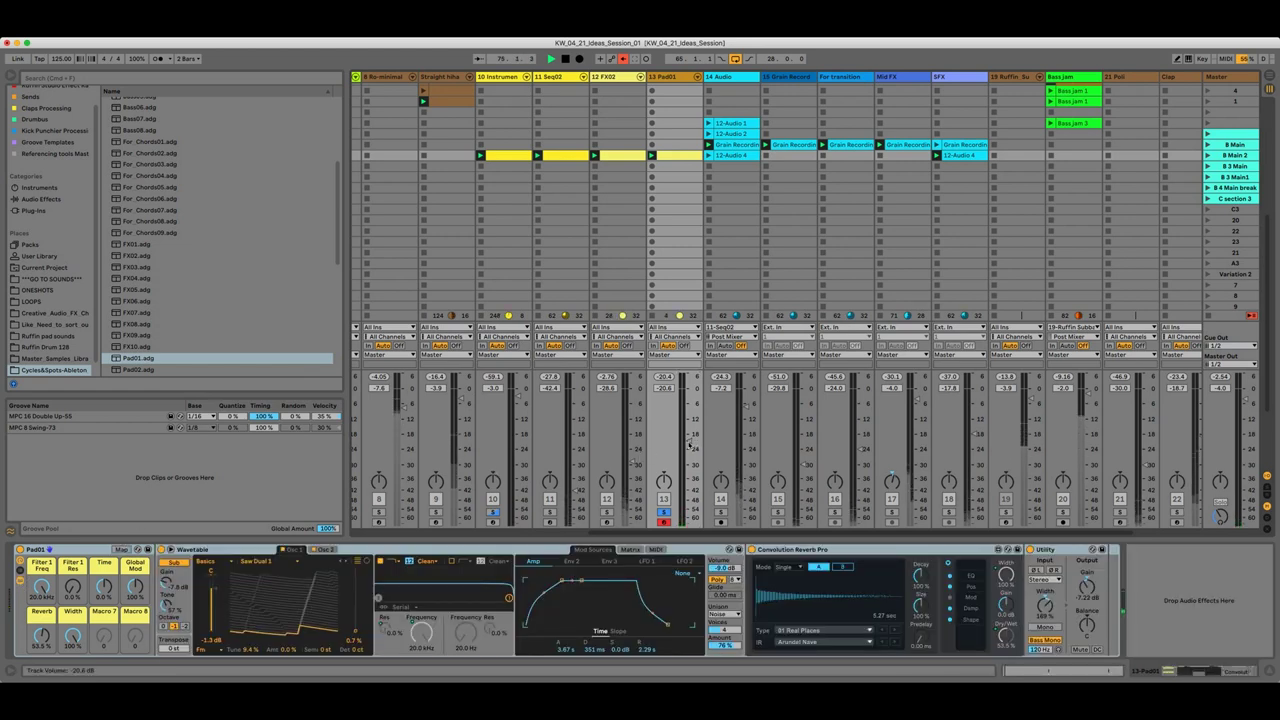
{"action": "left_click_drag", "start_coordinate": [687, 441], "coordinate": [687, 411]}
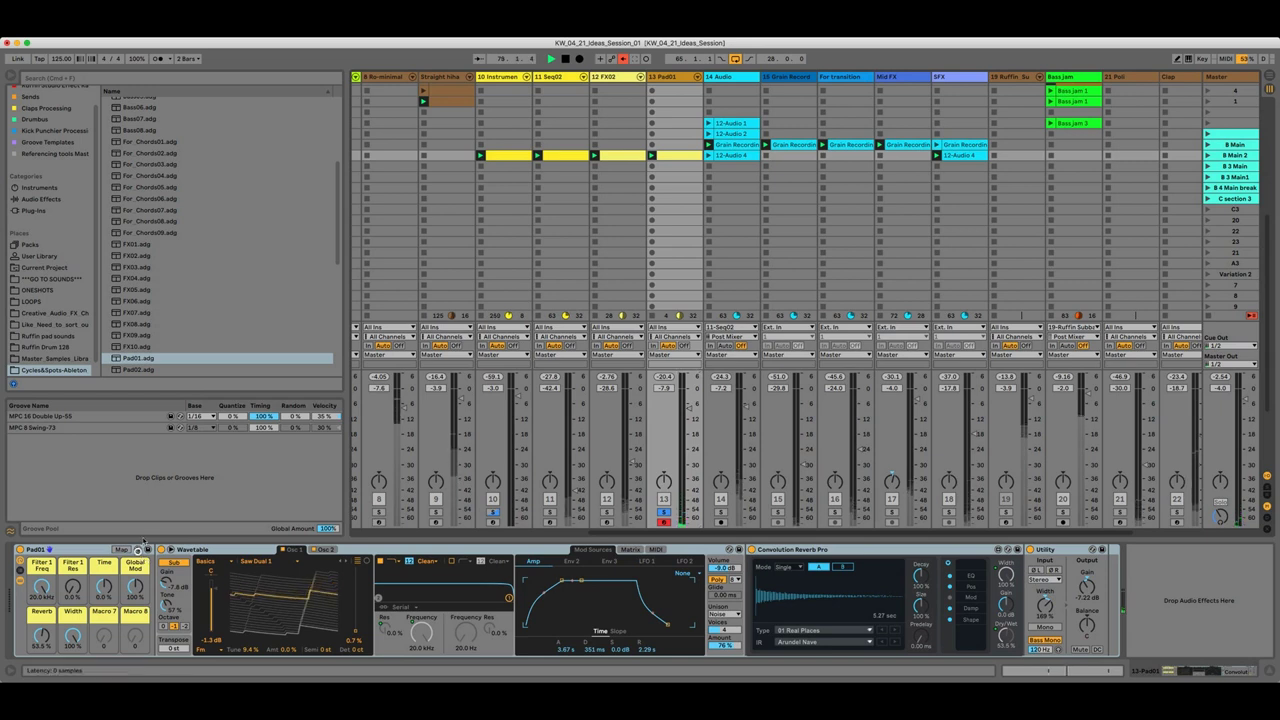
Delete the copied clip from the Pad01 track
{"action": "left_click", "coordinate": [140, 549]}
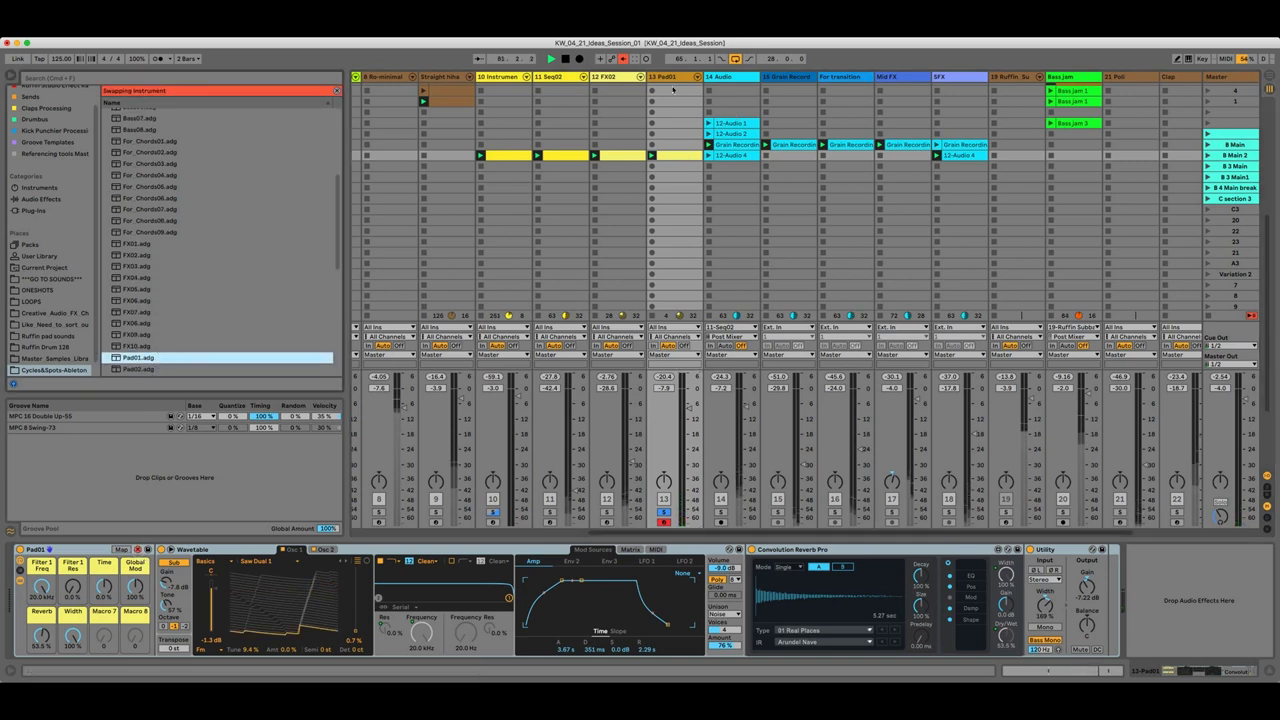
{"action": "left_click", "coordinate": [675, 155]}
{"action": "key", "text": "Delete"}
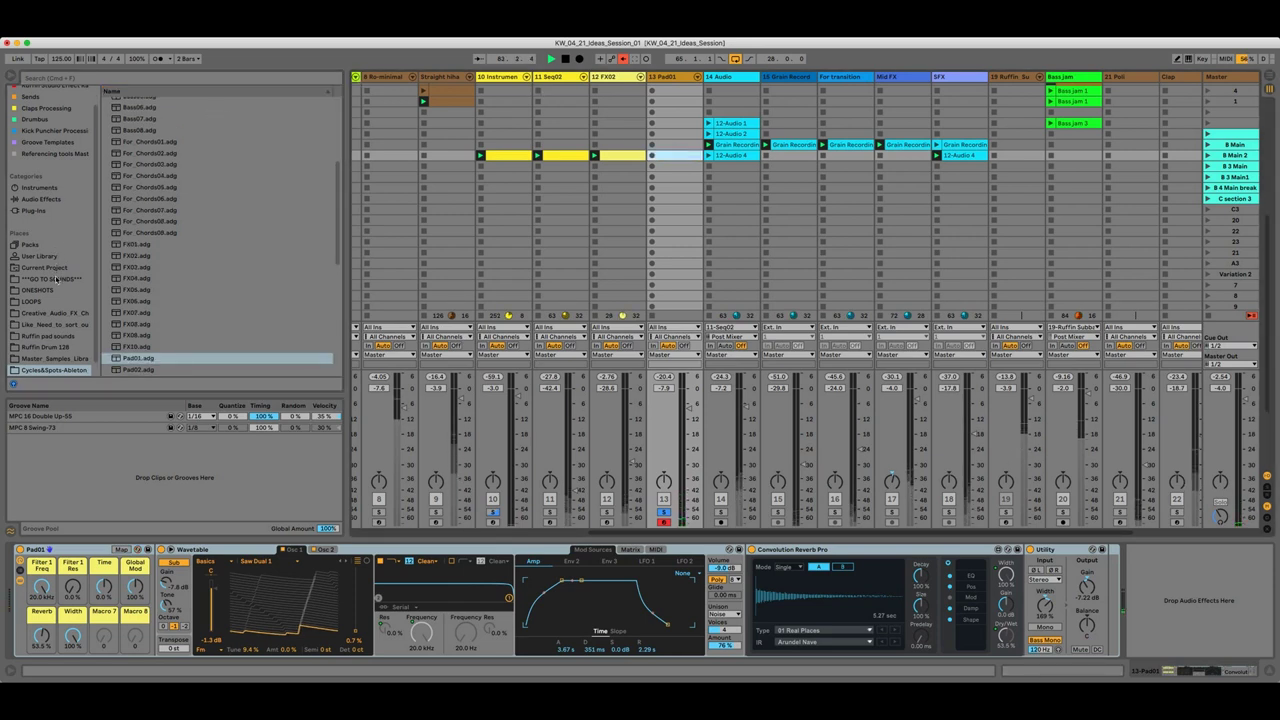
Search all results for "snake" and load the MDD SNAKE V3.2.2 device ahead of the Pad01 rack
{"action": "left_click", "coordinate": [55, 278]}
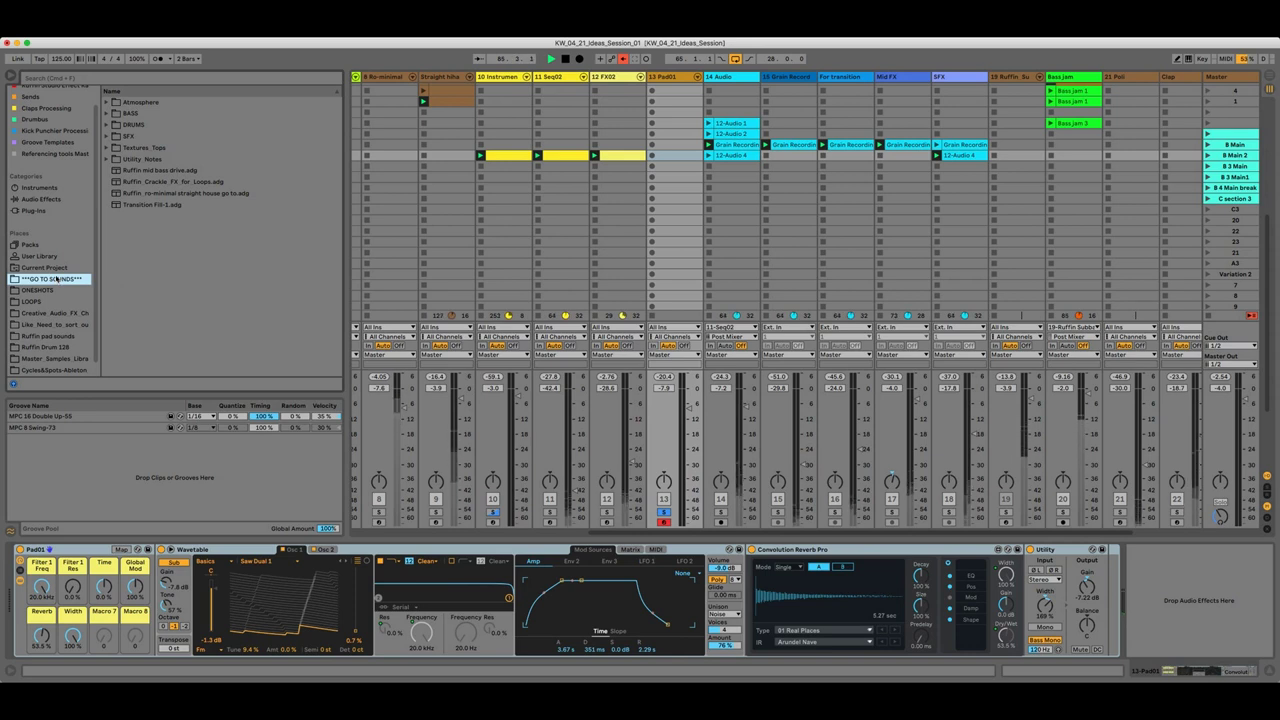
{"action": "left_click", "coordinate": [228, 79]}
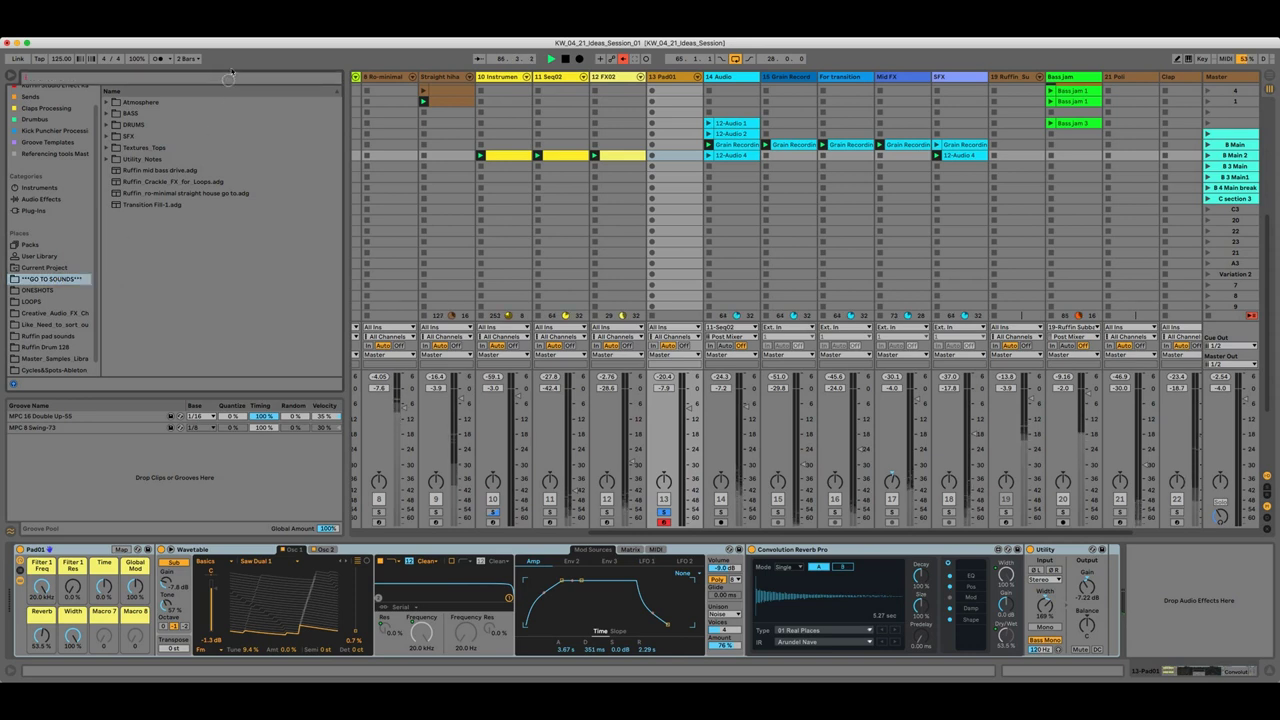
{"action": "type", "text": "snake"}
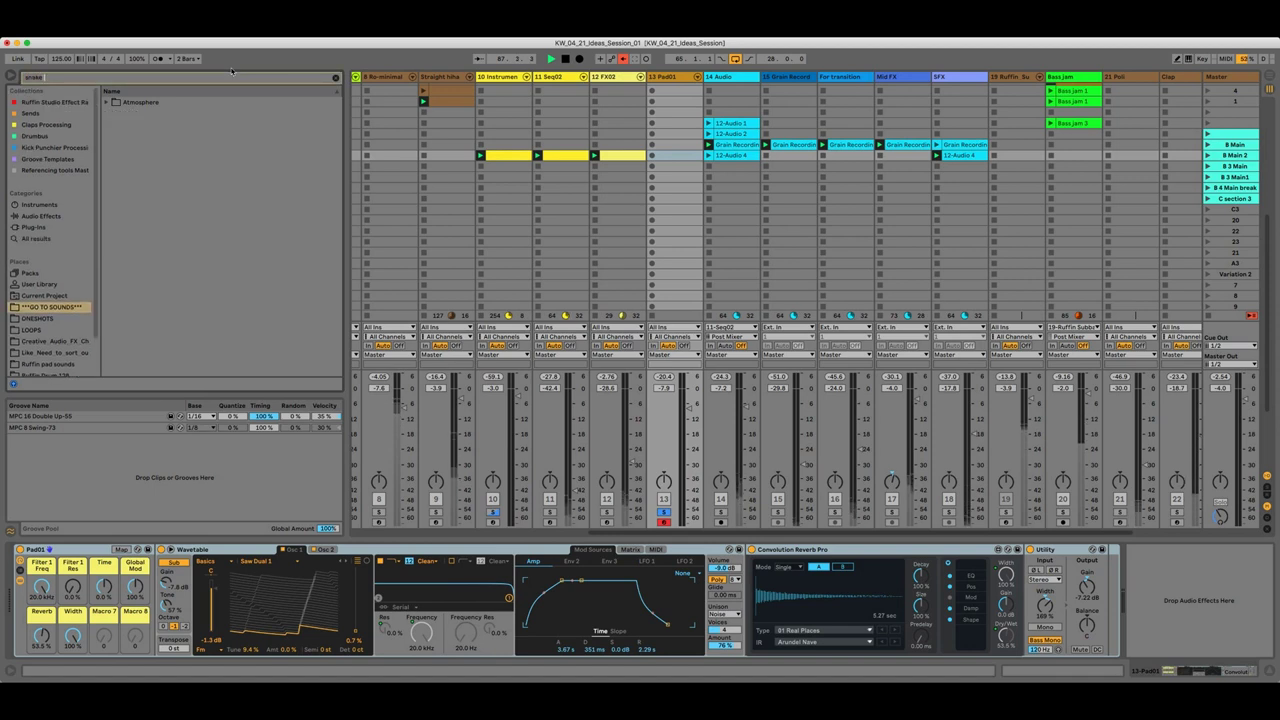
{"action": "left_click", "coordinate": [36, 238]}
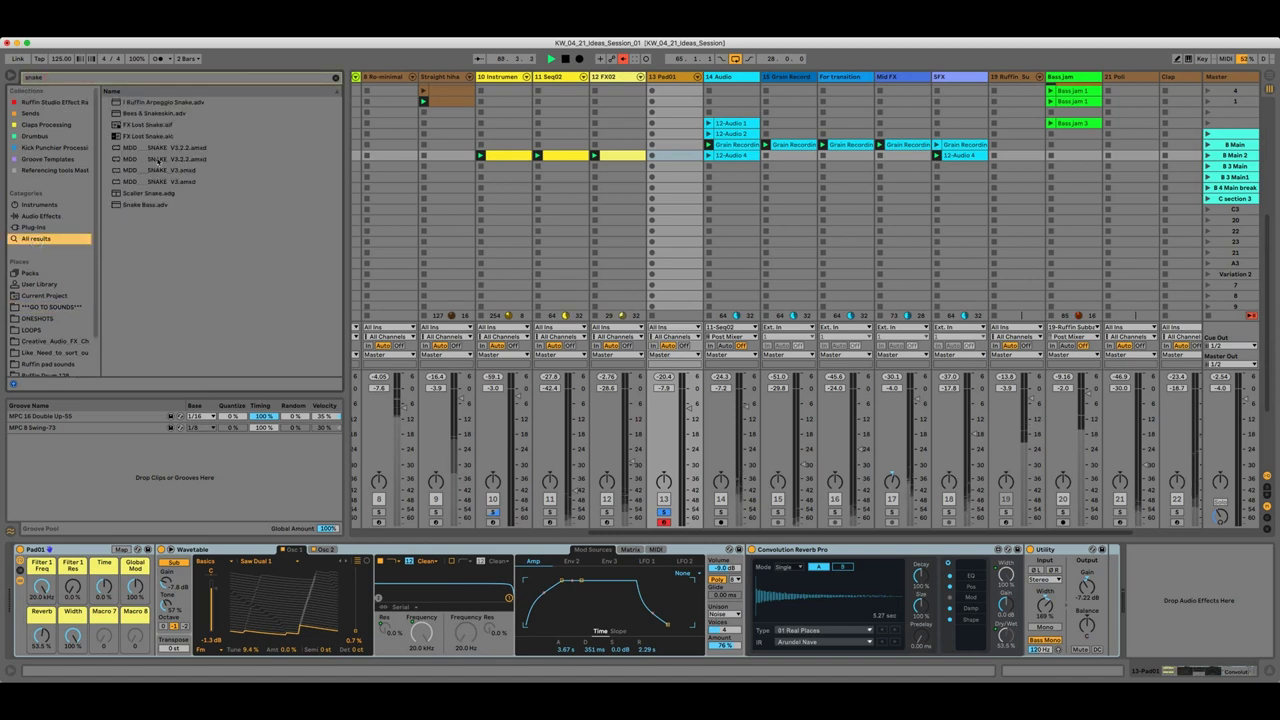
{"action": "left_click", "coordinate": [196, 148]}
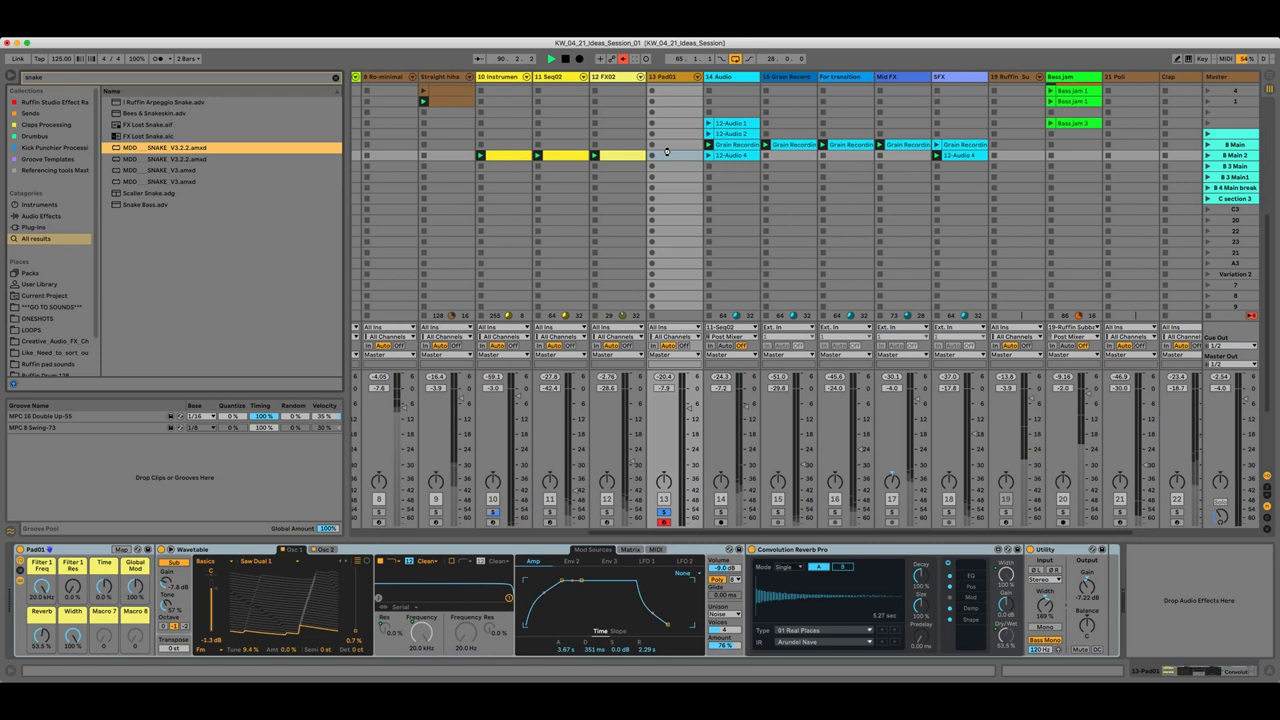
{"action": "key", "text": "XF86MonBrightnessDown"}
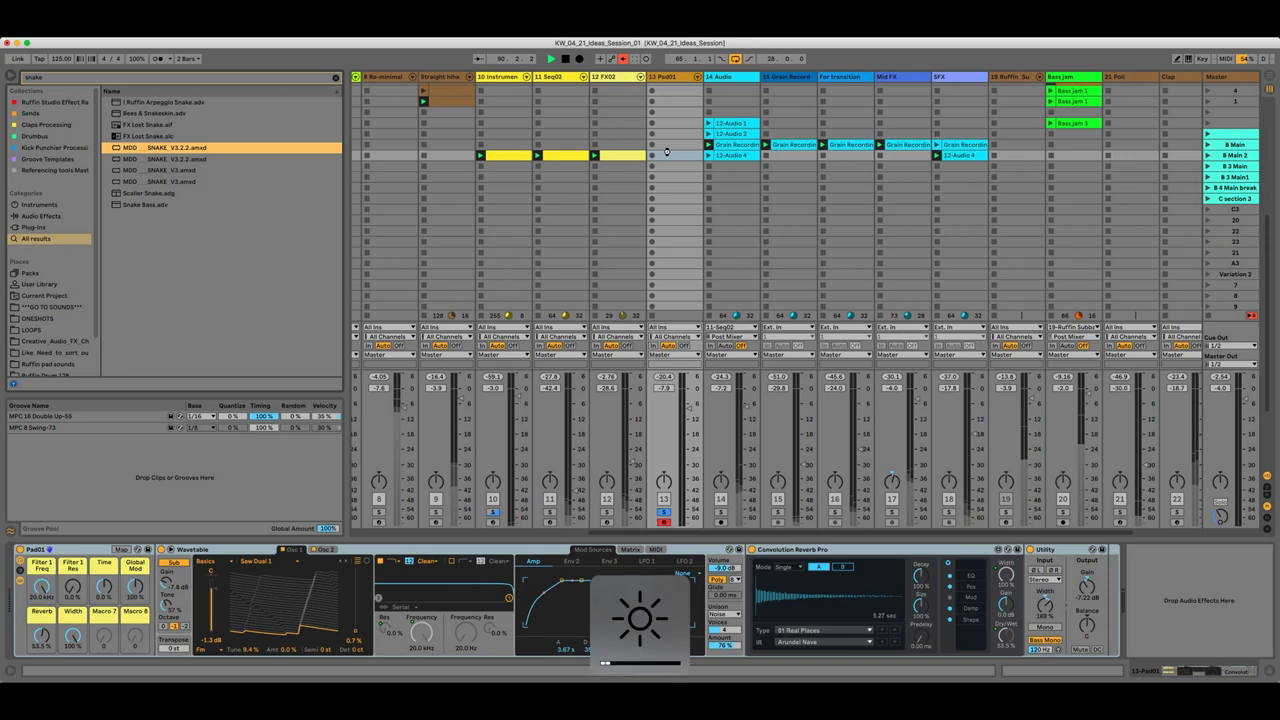
{"action": "key", "text": "XF86MonBrightnessUp"}
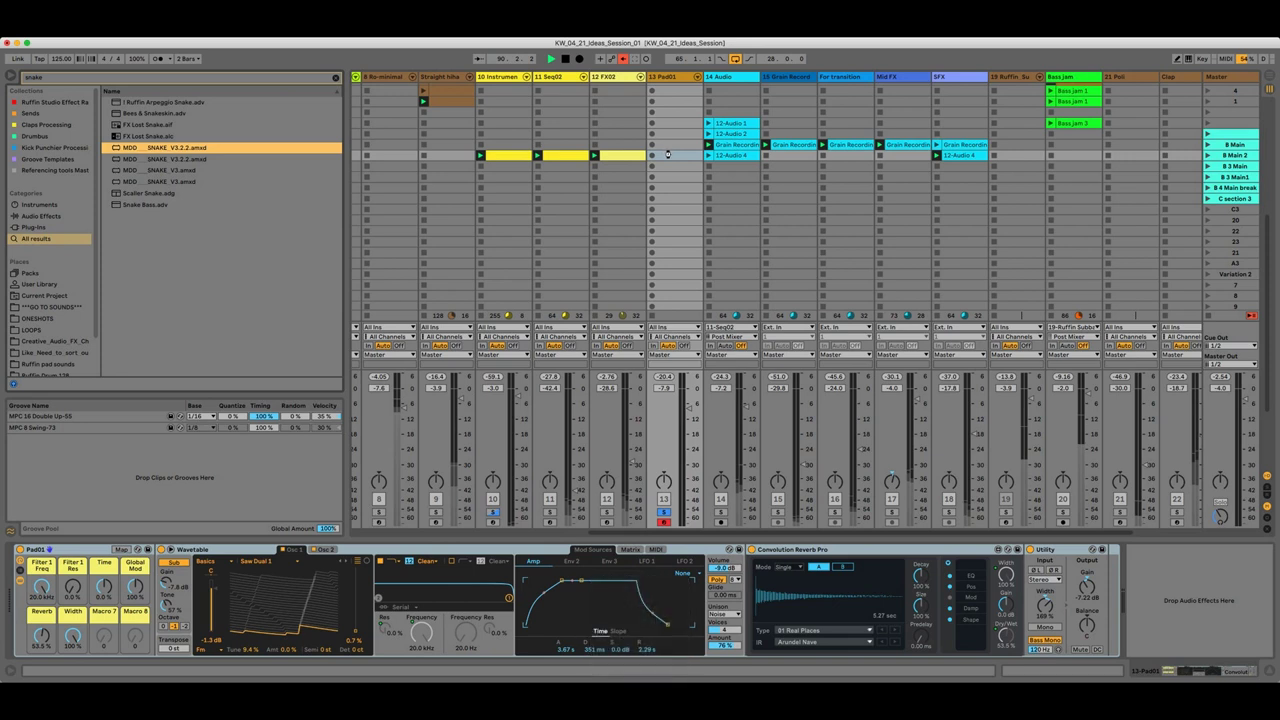
{"action": "key", "text": "Return"}
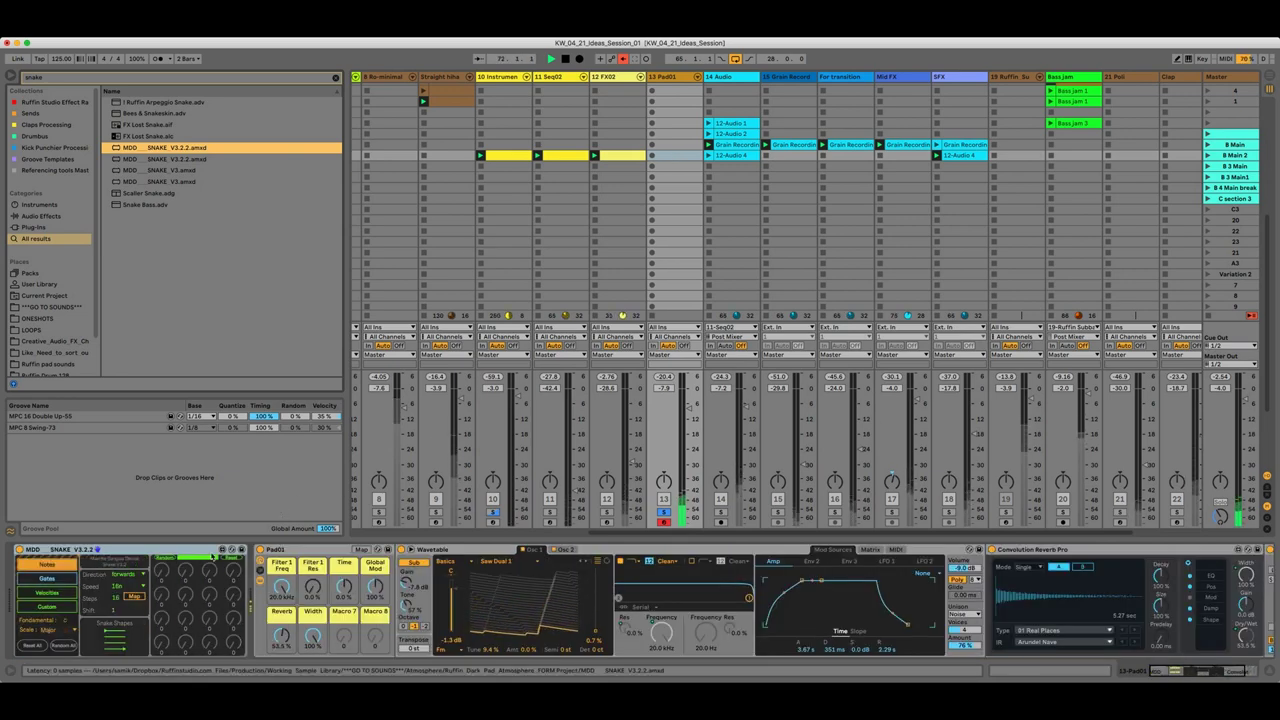
Randomize Snake's notes and gates and set its scale to Minor
{"action": "left_click", "coordinate": [166, 559]}
{"action": "left_click", "coordinate": [71, 577]}
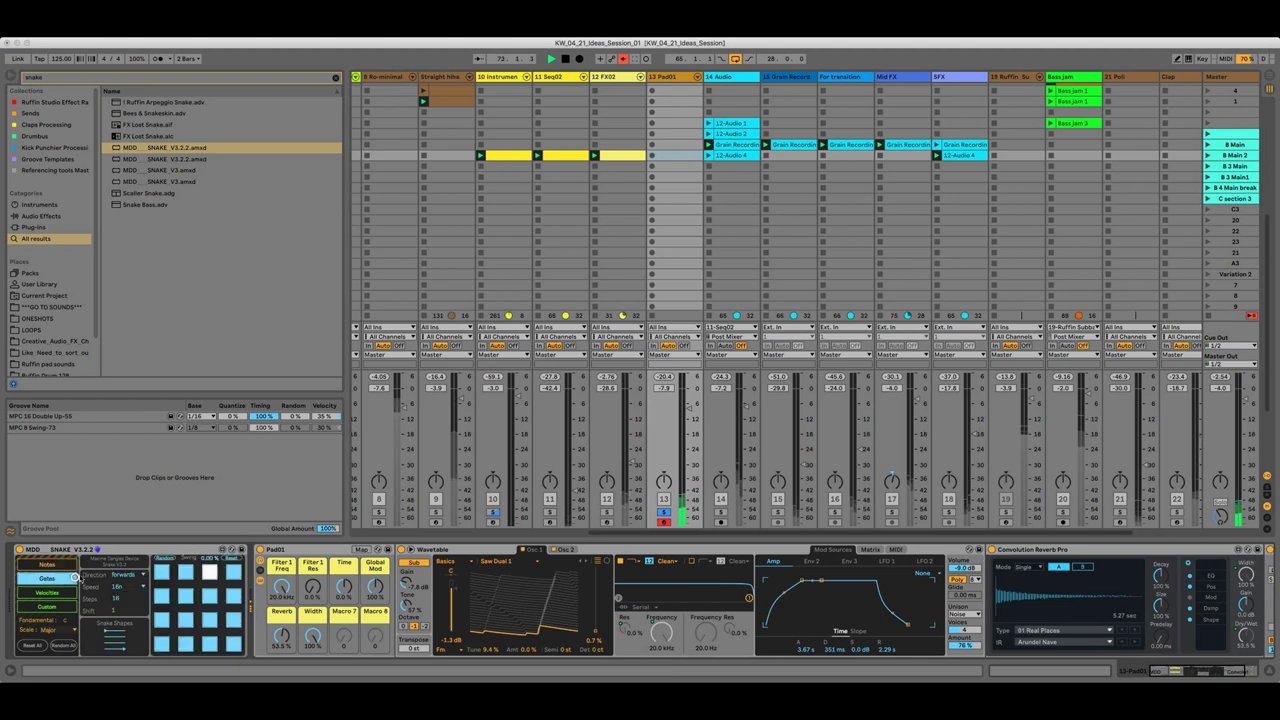
{"action": "left_click", "coordinate": [166, 559]}
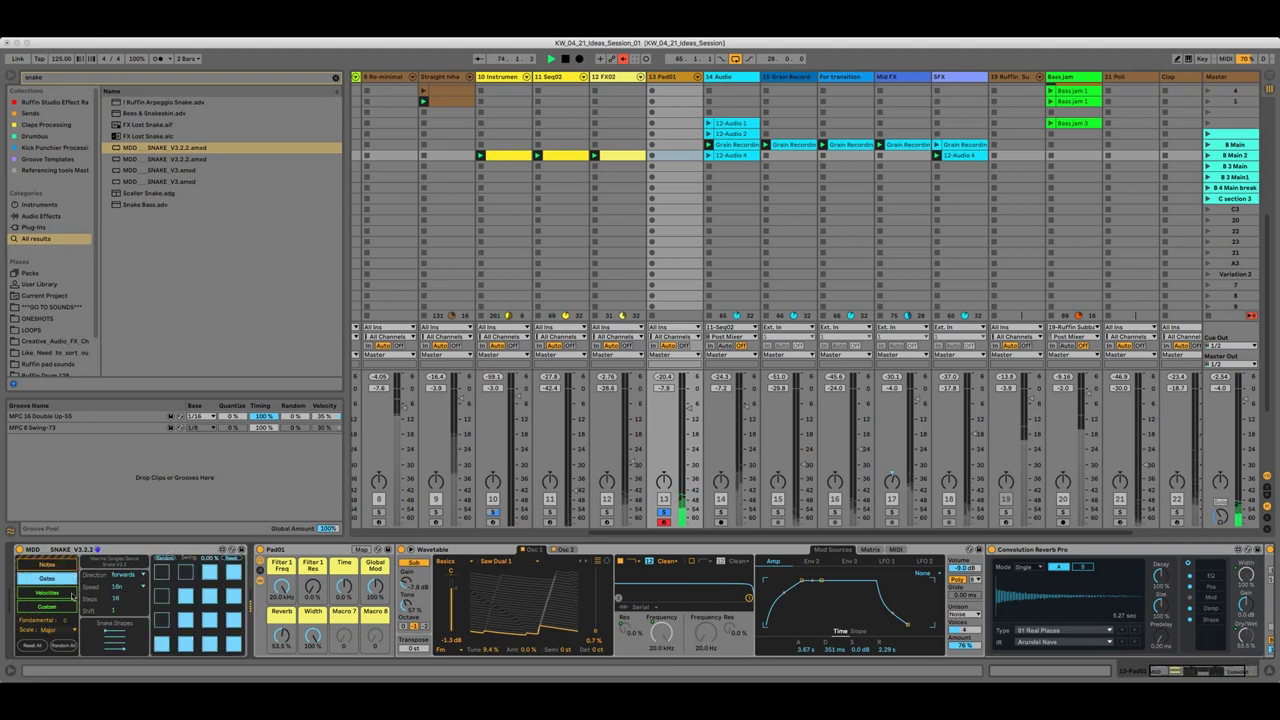
{"action": "left_click", "coordinate": [62, 628]}
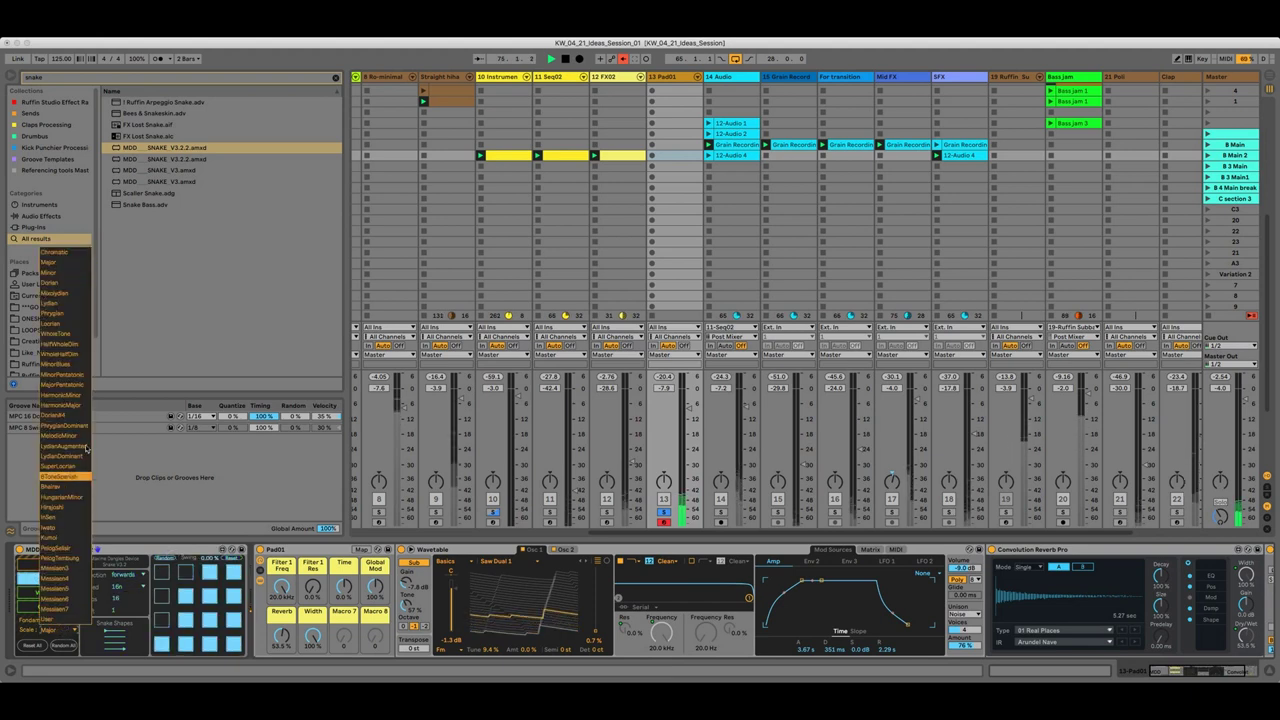
{"action": "left_click", "coordinate": [50, 273]}
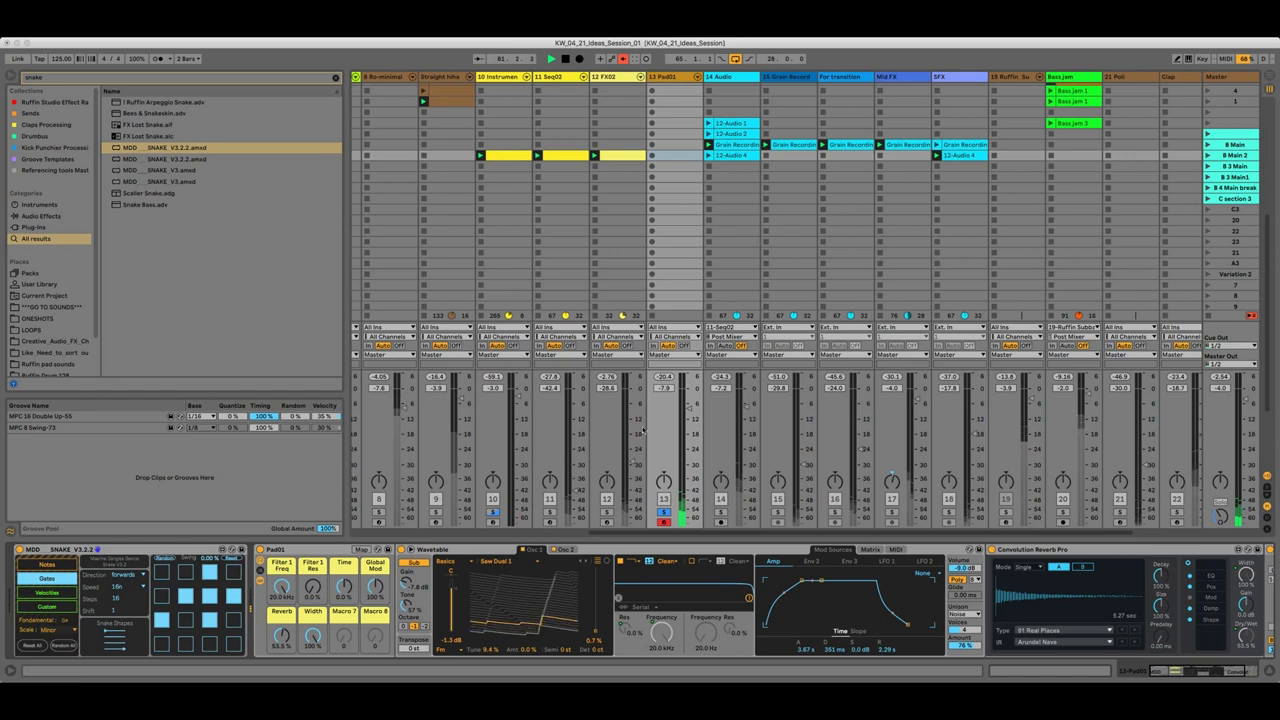
Set the Pad01 track's volume to about -2.7 dB and the rack's Reverb macro to 48.8%
{"action": "left_click_drag", "start_coordinate": [693, 410], "coordinate": [686, 405]}
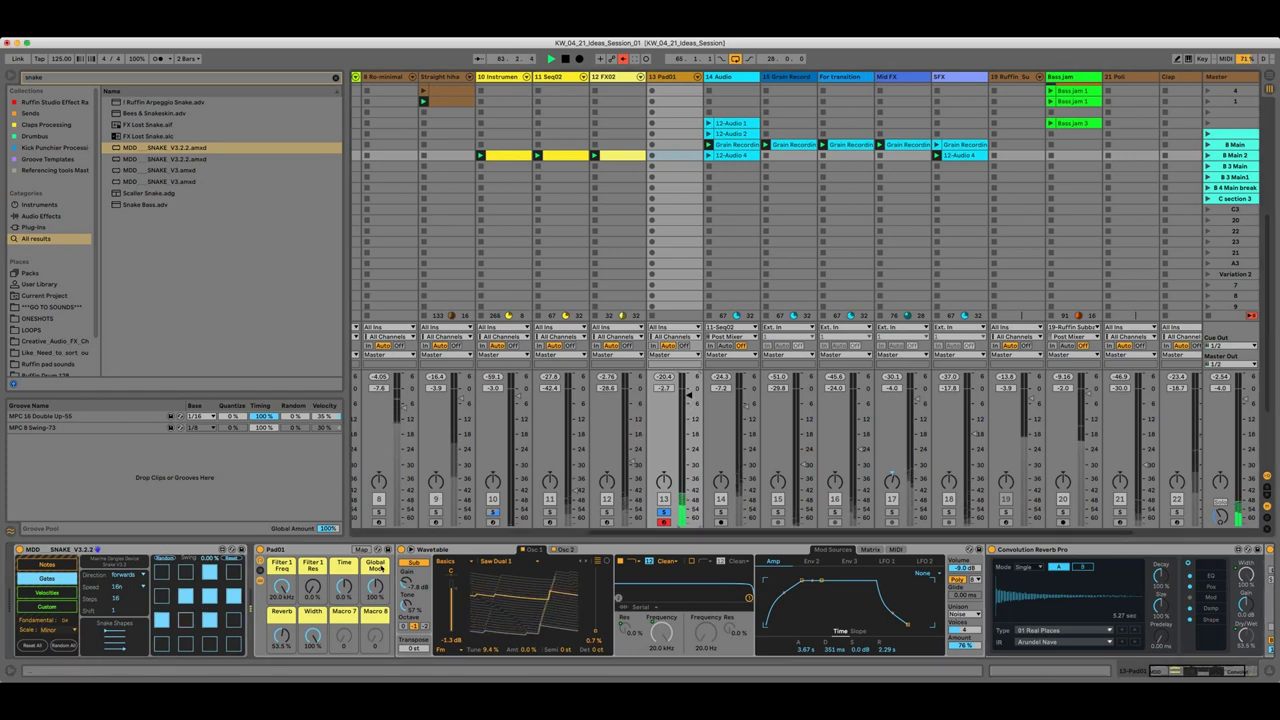
{"action": "left_click_drag", "start_coordinate": [283, 632], "coordinate": [285, 630]}
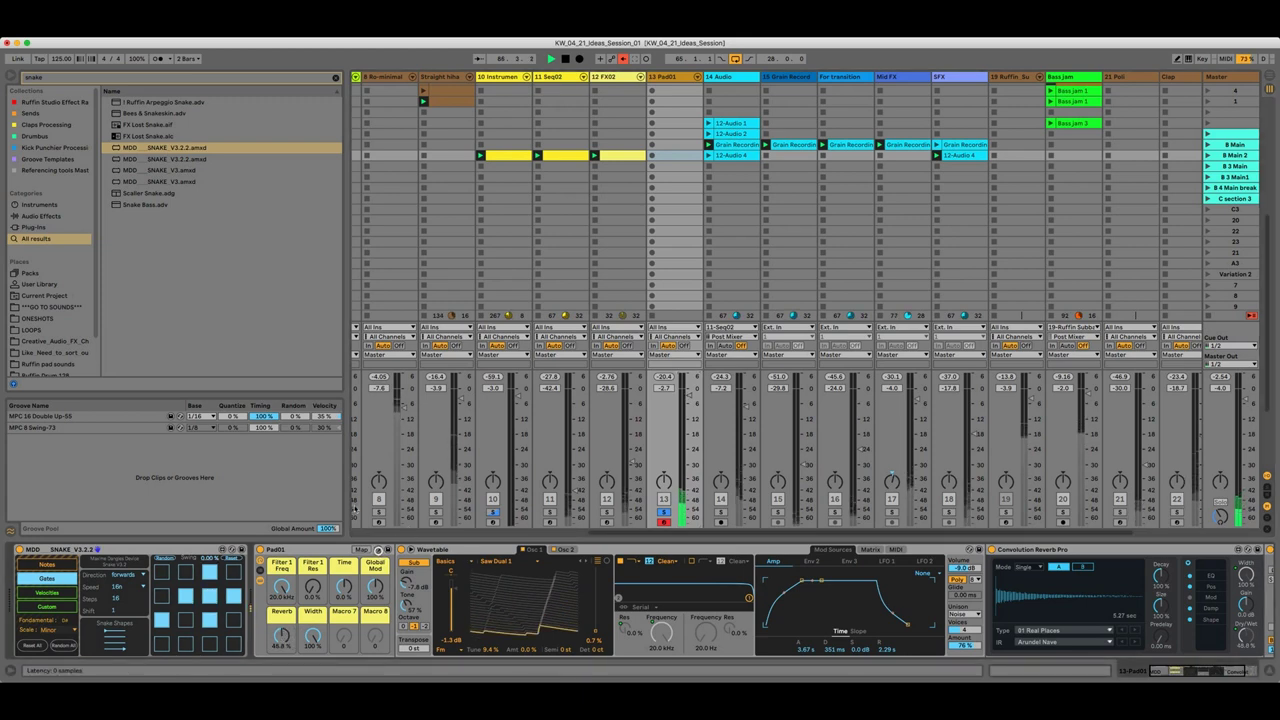
Swap the Pad01 rack for the Pad02.adg preset and set the track's volume to about -1.3 dB
{"action": "left_click", "coordinate": [378, 550]}
{"action": "scroll", "coordinate": [146, 348], "scroll_direction": "down", "scroll_amount": 1}
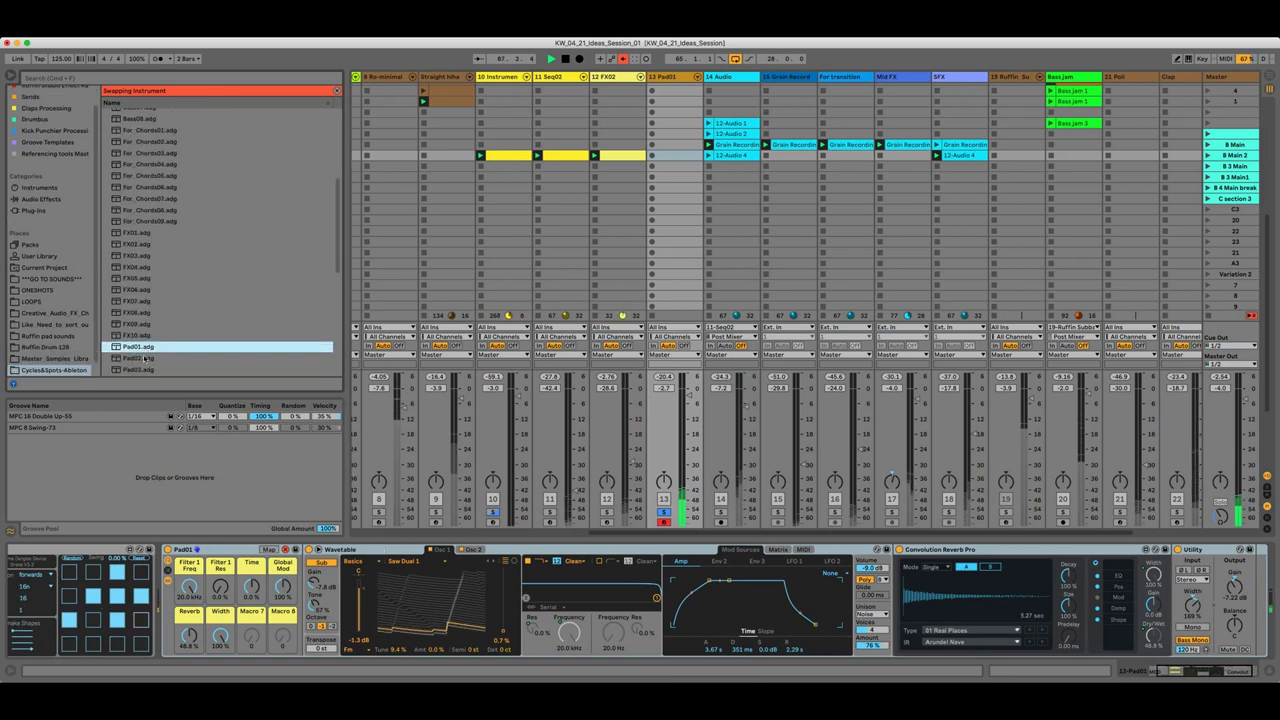
{"action": "left_click", "coordinate": [143, 358]}
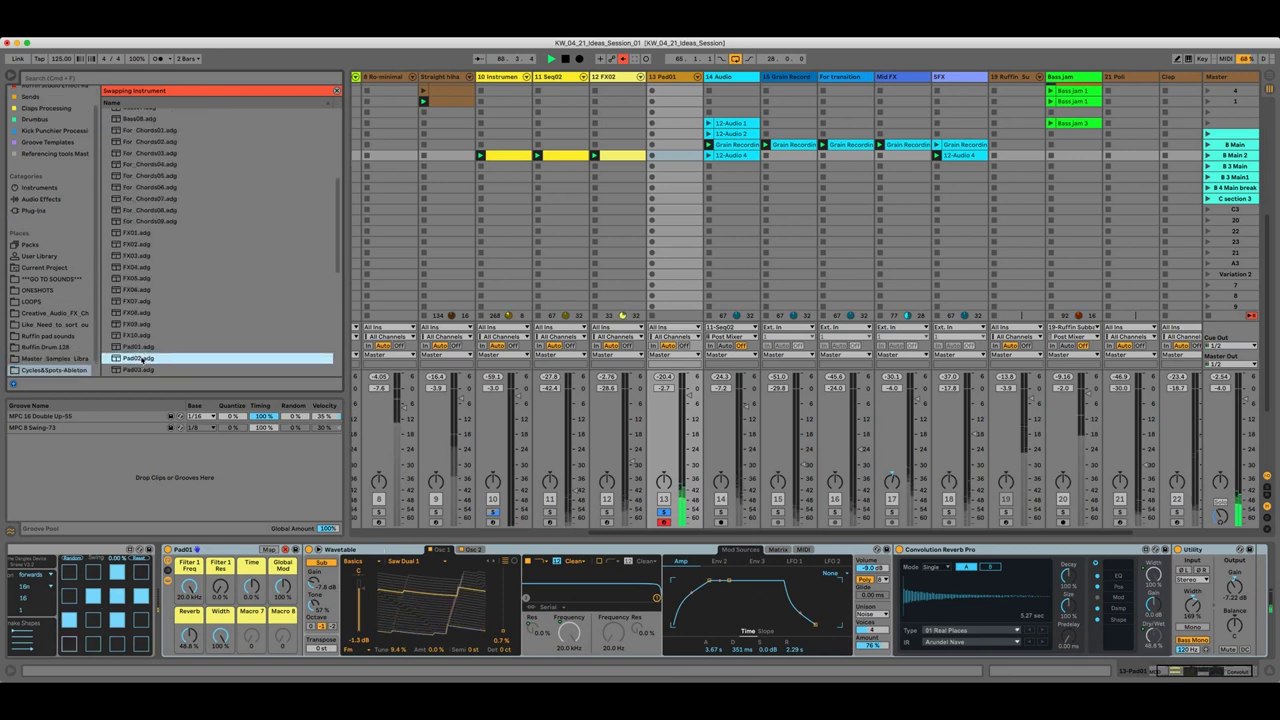
{"action": "double_click", "coordinate": [143, 358]}
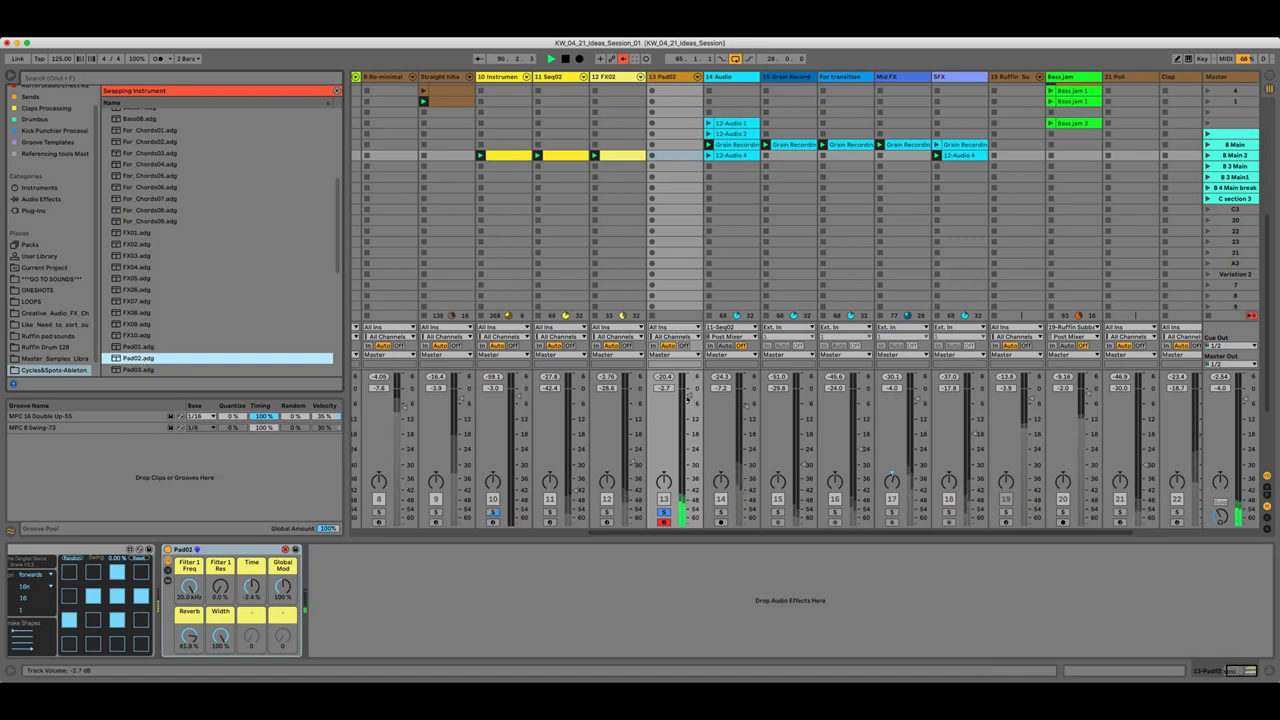
{"action": "left_click_drag", "start_coordinate": [686, 396], "coordinate": [686, 392]}
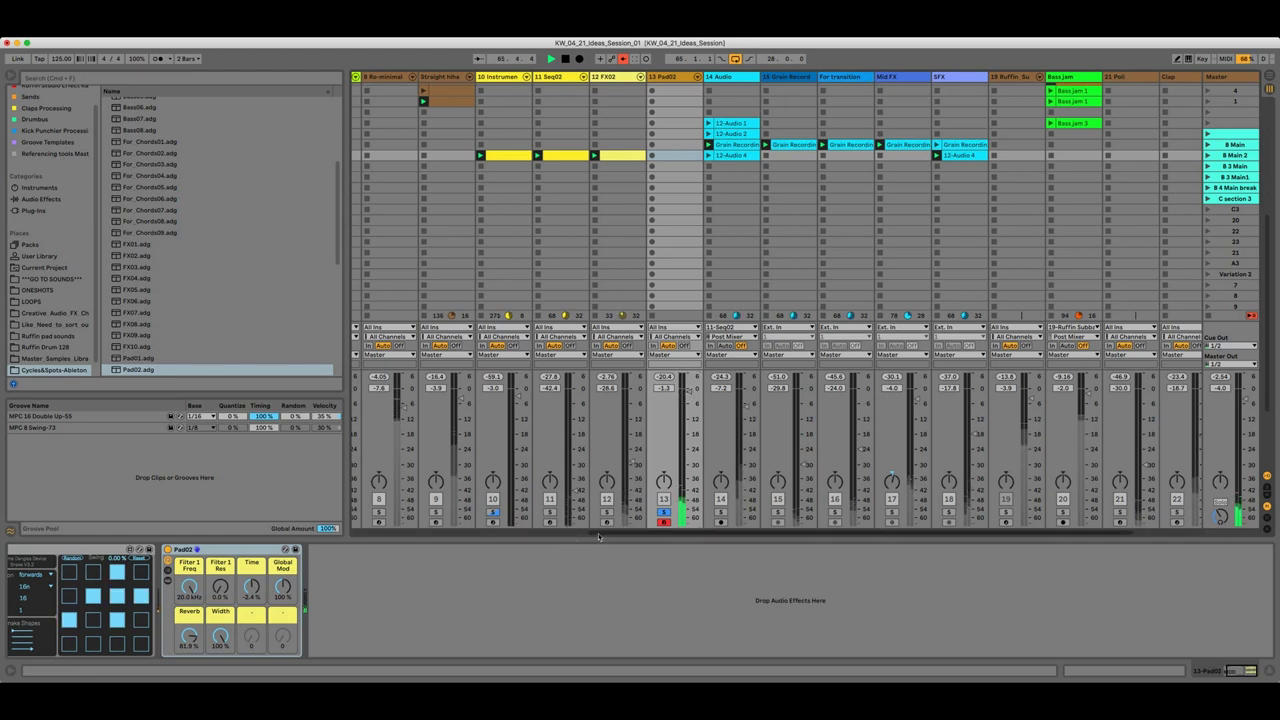
Set the Pad02 rack's Filter 1 Res macro to 57%
{"action": "scroll", "coordinate": [400, 530], "scroll_direction": "left", "scroll_amount": 8}
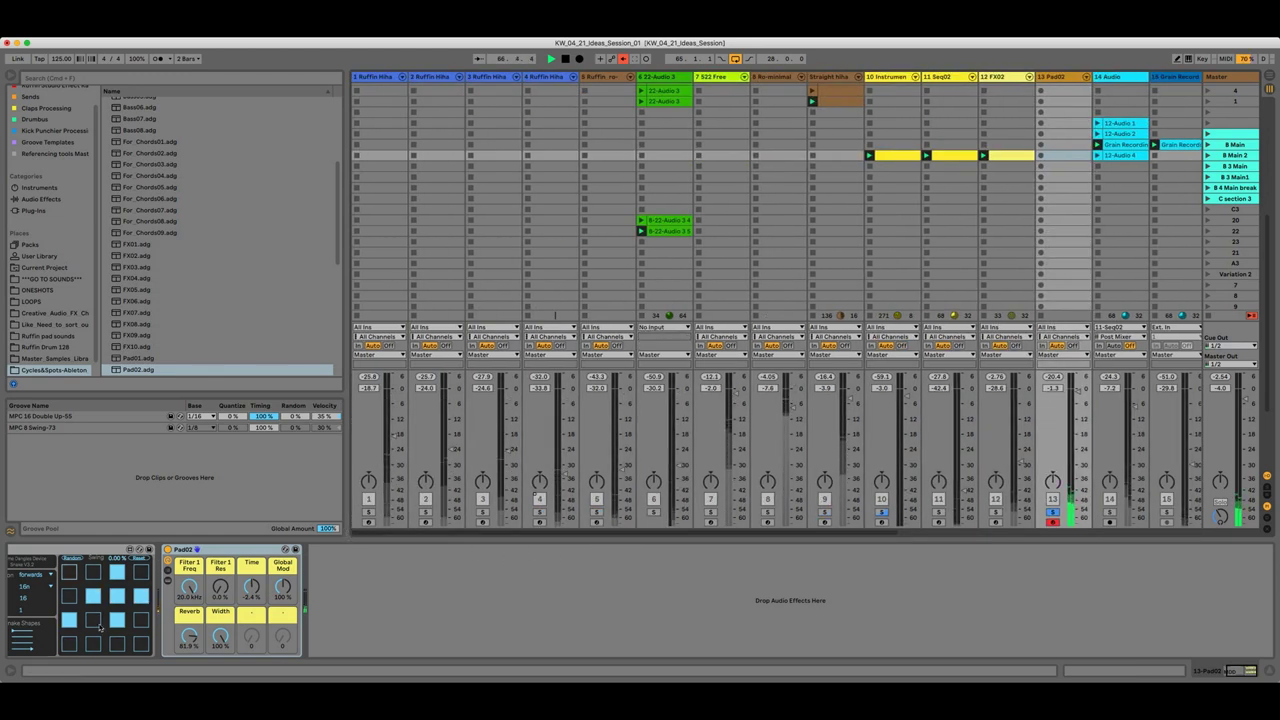
{"action": "scroll", "coordinate": [99, 627], "scroll_direction": "left", "scroll_amount": 1}
{"action": "scroll", "coordinate": [99, 627], "scroll_direction": "left", "scroll_amount": 5}
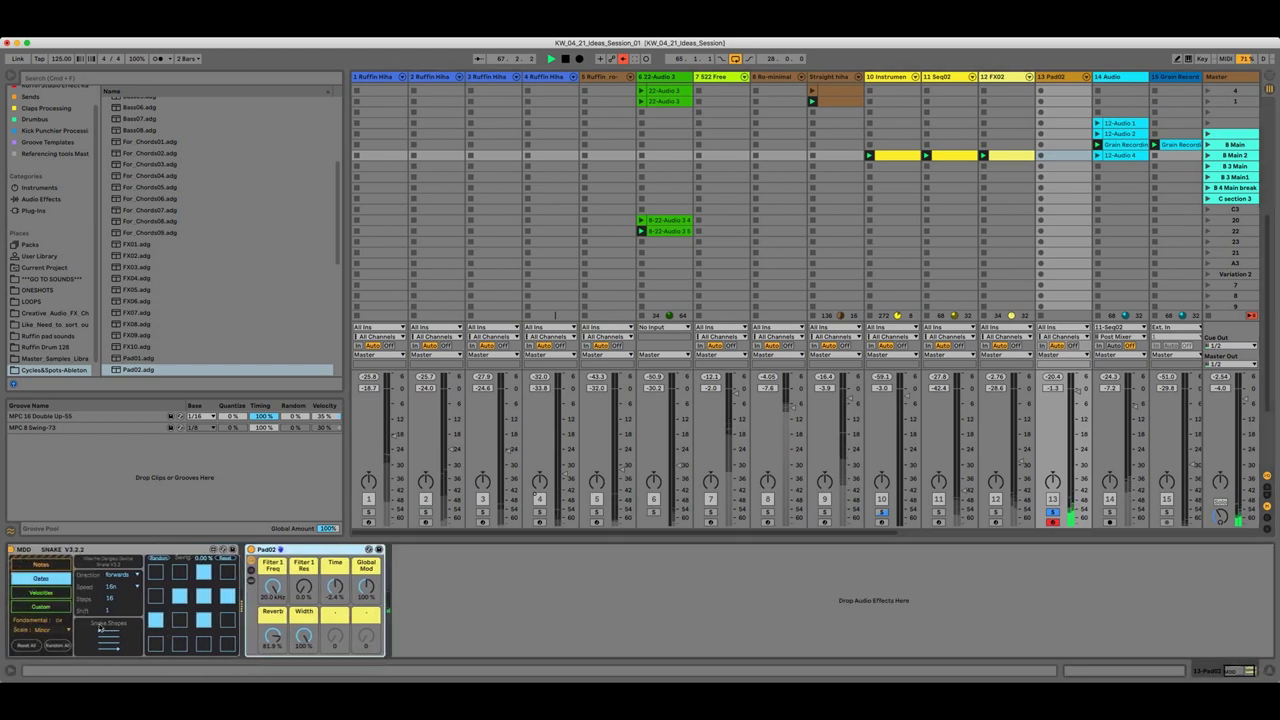
{"action": "left_click_drag", "start_coordinate": [312, 588], "coordinate": [312, 580]}
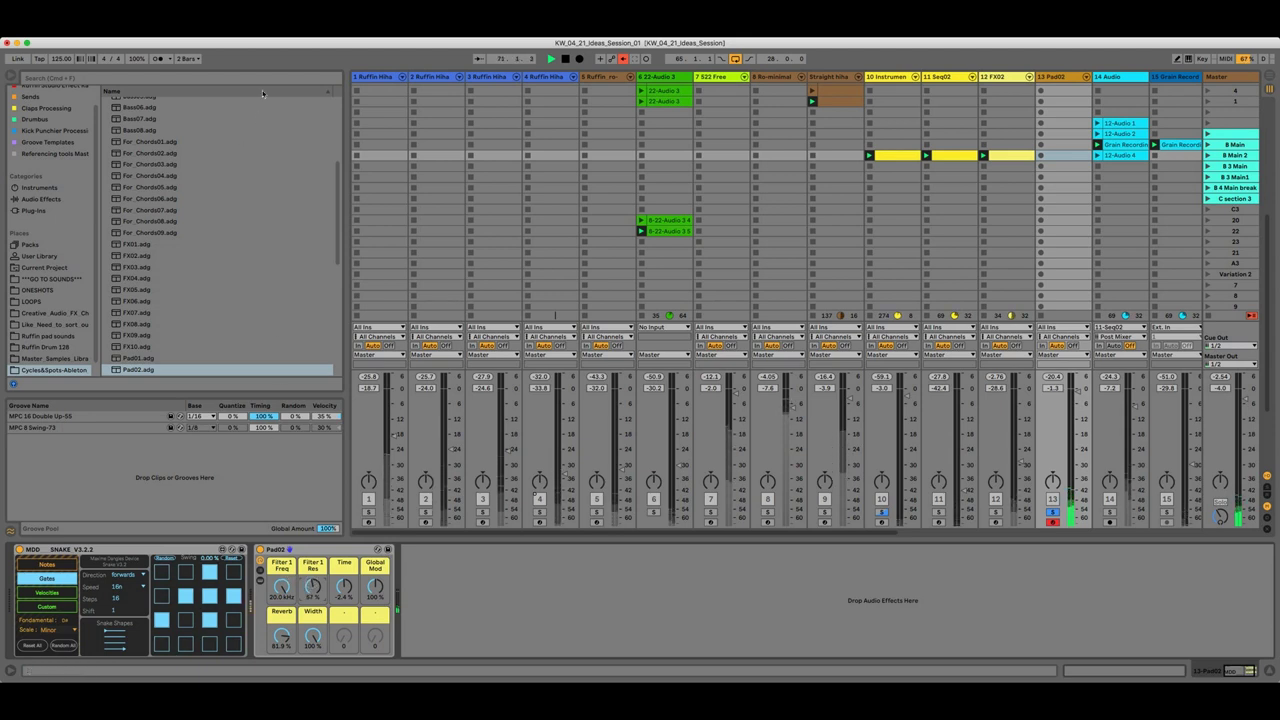
Add the Crystallizer effect after the Pad02 rack, using the Accordian Crystals preset with MIDI sync switched on
{"action": "left_click", "coordinate": [262, 79]}
{"action": "type", "text": "cryst"}
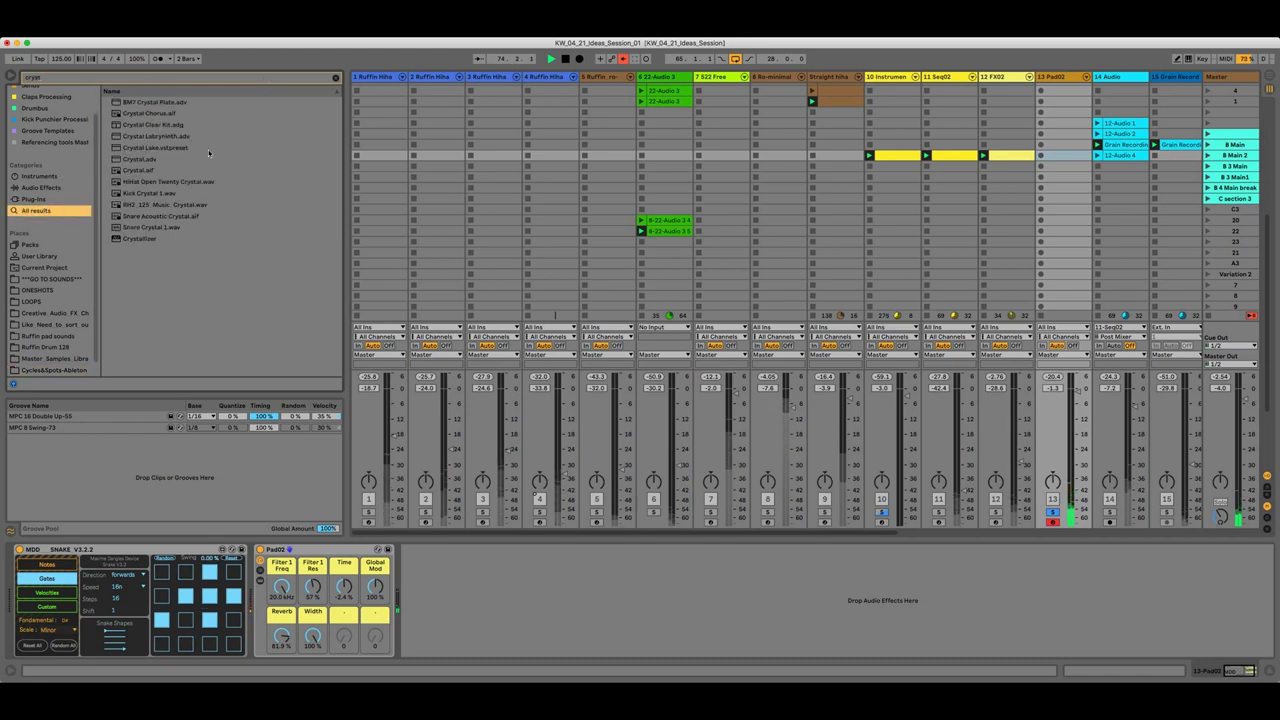
{"action": "mouse_move", "coordinate": [123, 240]}
{"action": "left_mouse_down"}
{"action": "mouse_move", "coordinate": [186, 596]}
{"action": "mouse_move", "coordinate": [440, 580]}
{"action": "mouse_move", "coordinate": [524, 597]}
{"action": "left_mouse_up"}
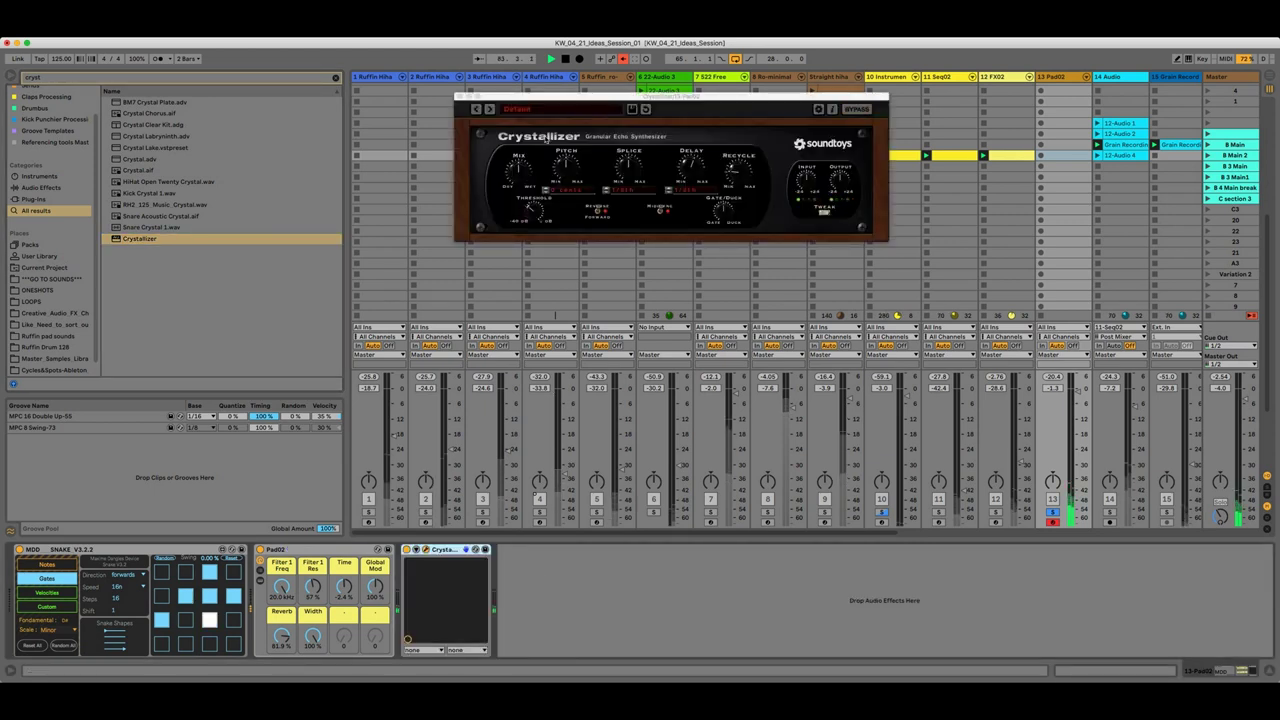
{"action": "left_click", "coordinate": [489, 110]}
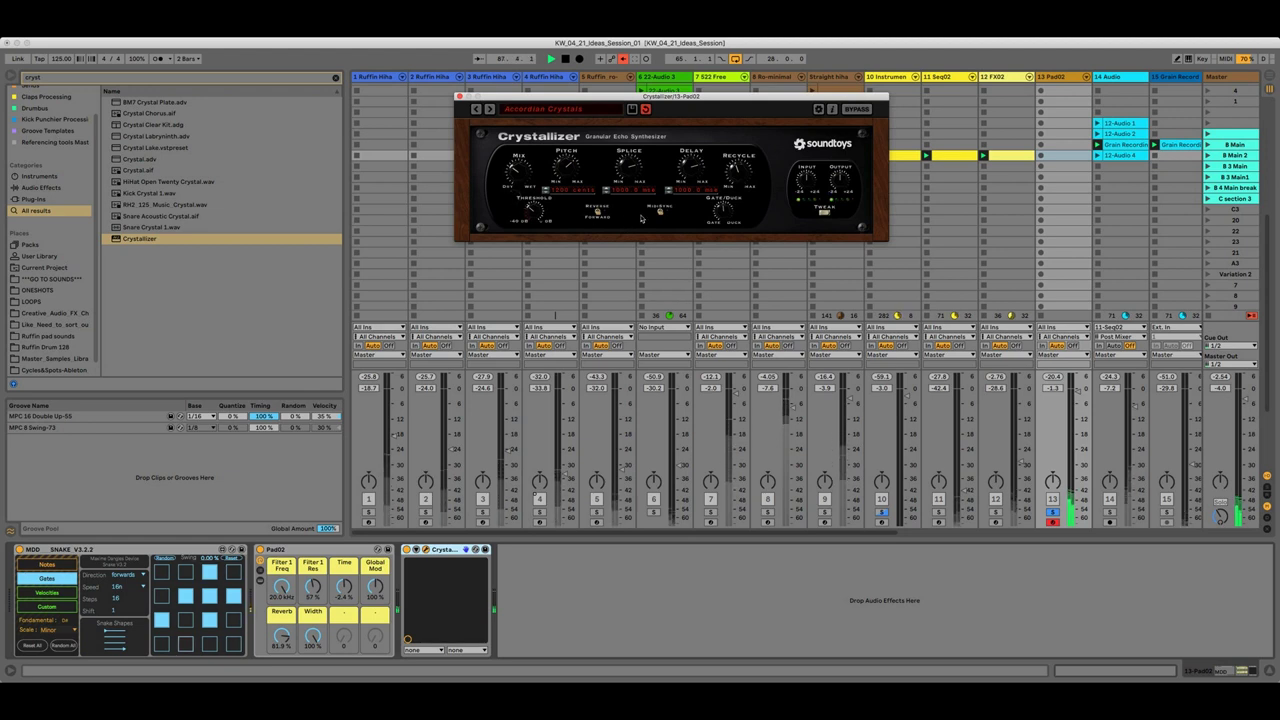
{"action": "left_click", "coordinate": [659, 213]}
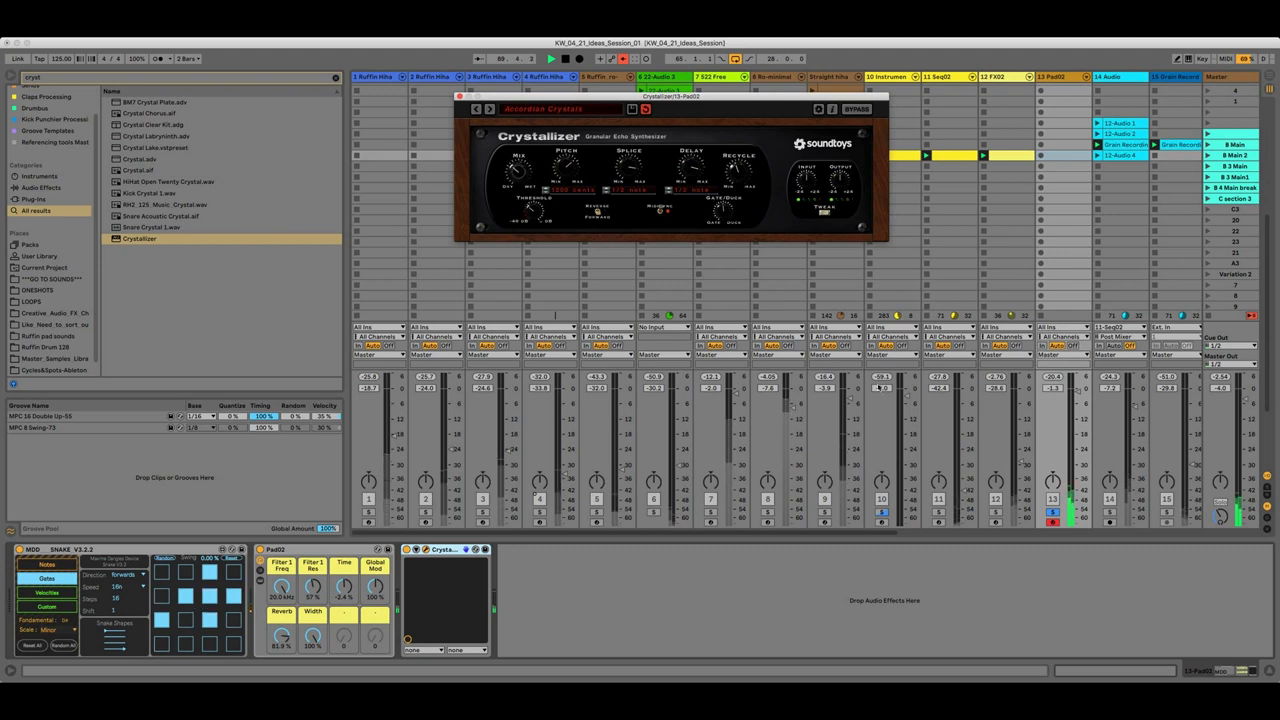
Unsolo the Pad02 track and set its volume to about -1.8 dB
{"action": "left_click", "coordinate": [1055, 513]}
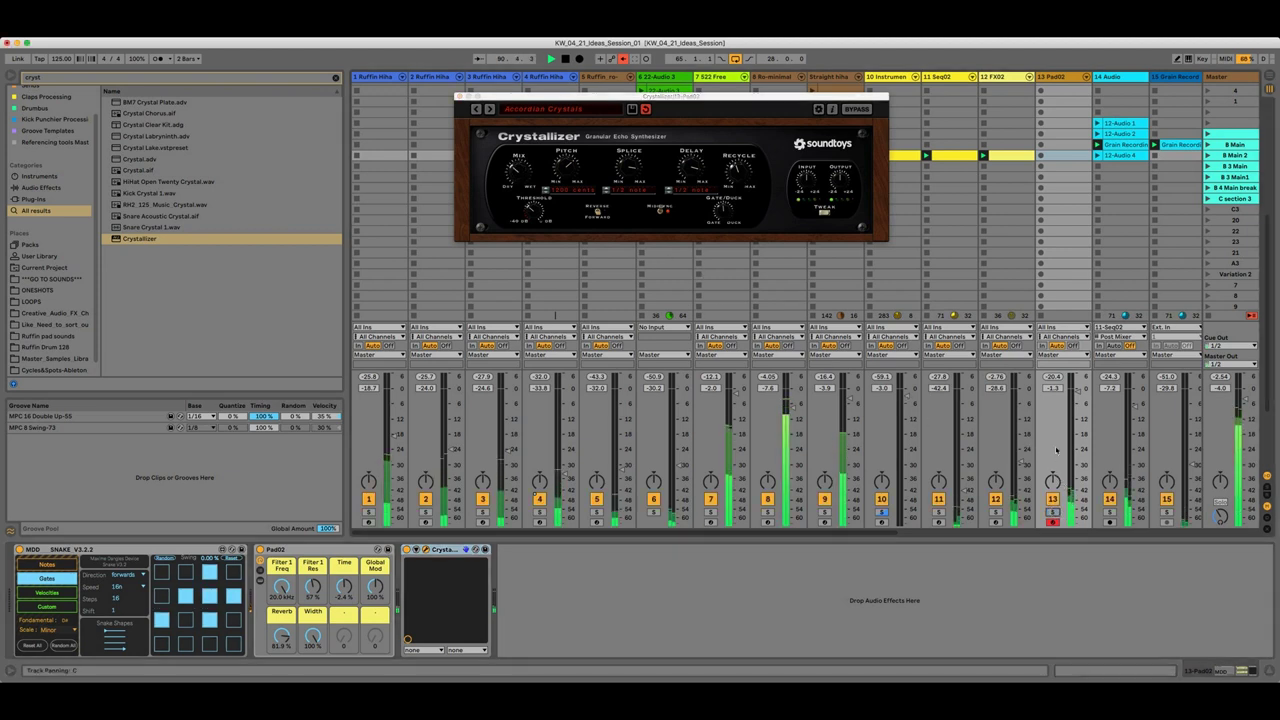
{"action": "left_click_drag", "start_coordinate": [1078, 394], "coordinate": [1078, 396]}
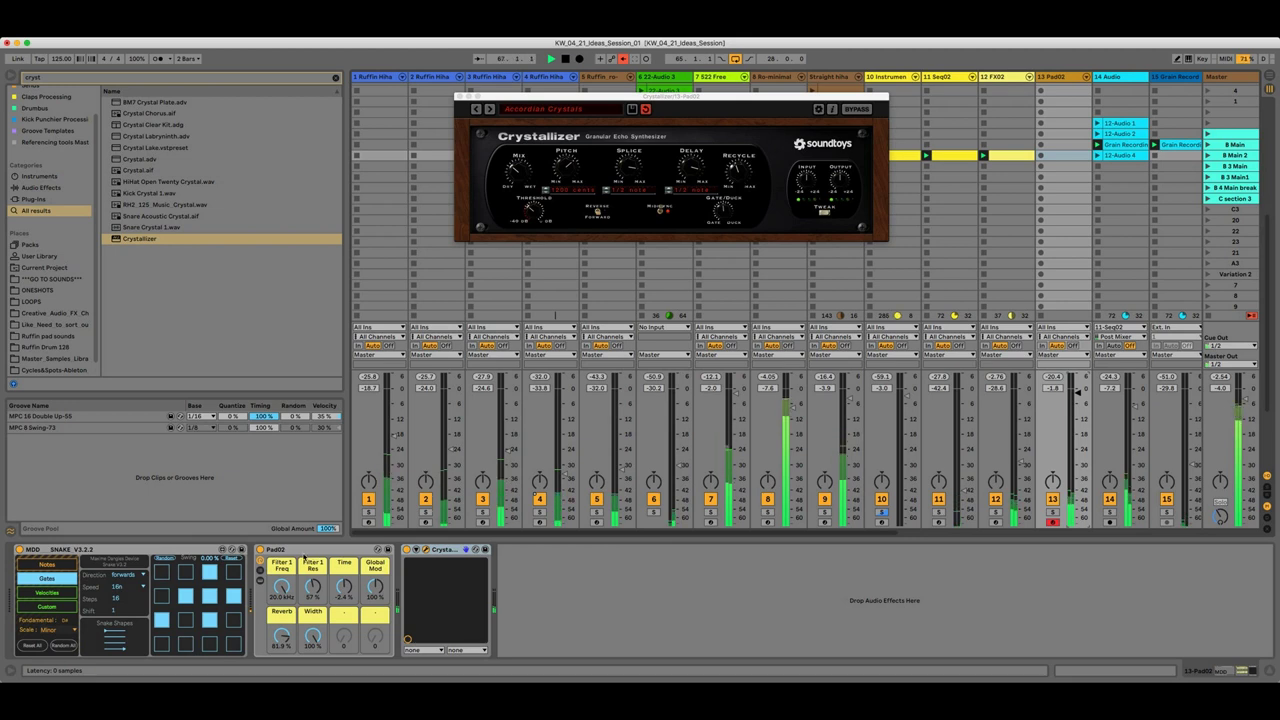
Set Snake's swing to 4.72% and re-randomize its notes over an adjusted random range
{"action": "left_click_drag", "start_coordinate": [210, 562], "coordinate": [208, 550]}
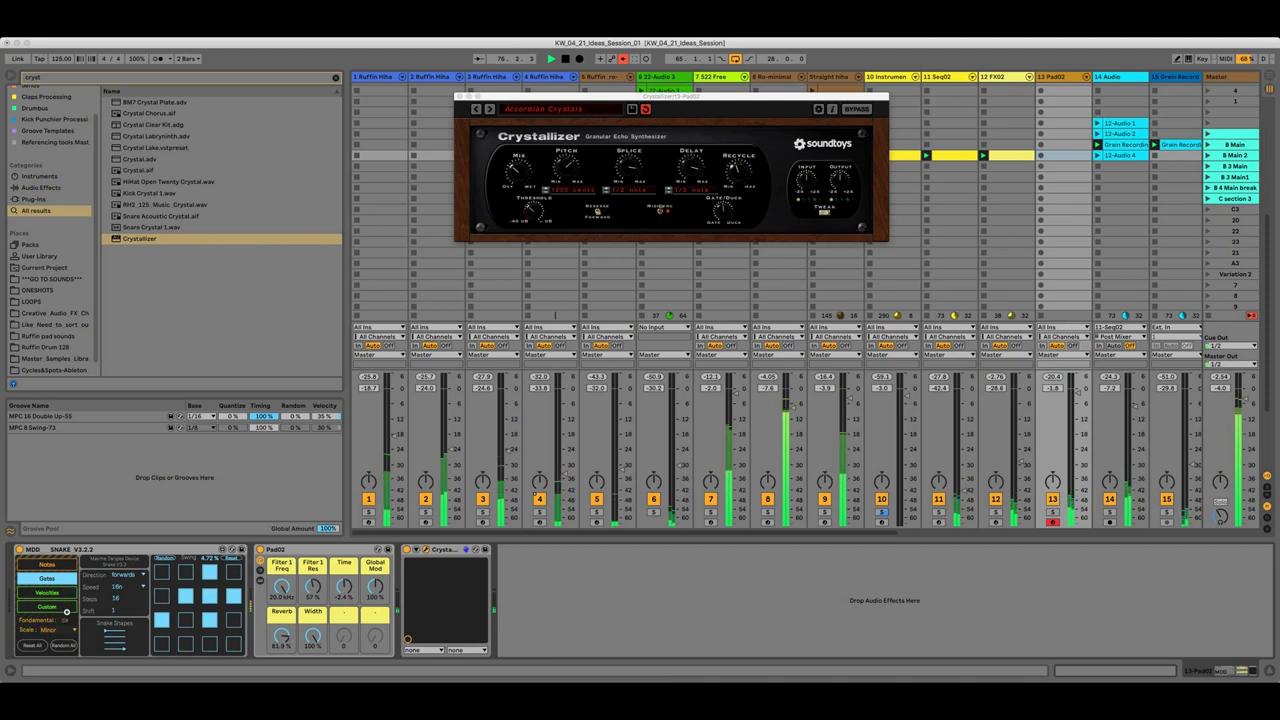
{"action": "left_click", "coordinate": [47, 564]}
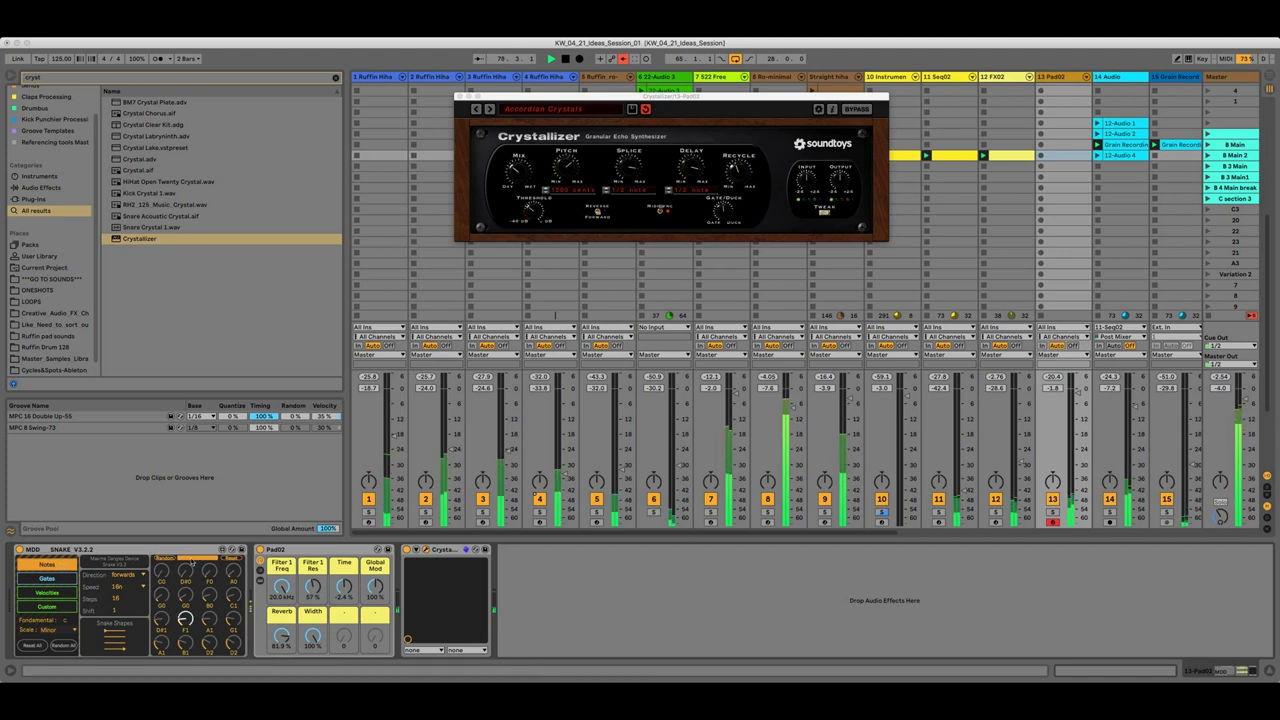
{"action": "left_click_drag", "start_coordinate": [186, 559], "coordinate": [205, 559]}
{"action": "left_click", "coordinate": [169, 558]}
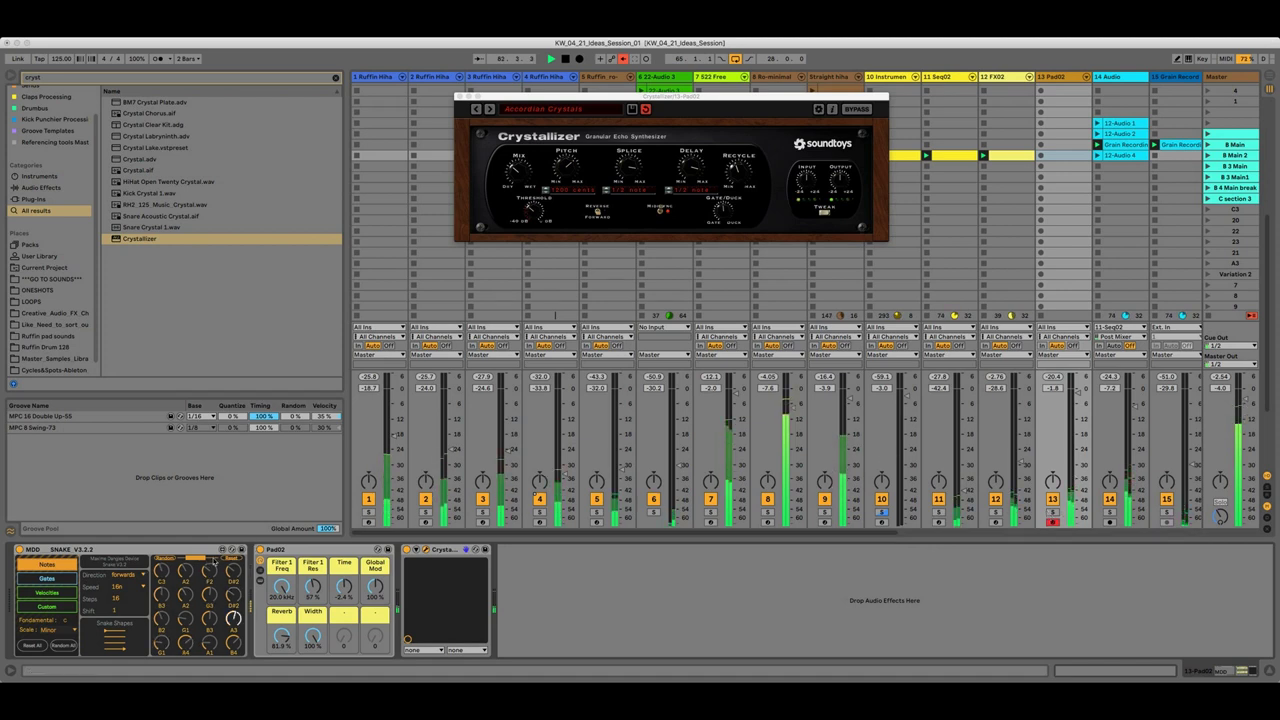
{"action": "left_click", "coordinate": [170, 557]}
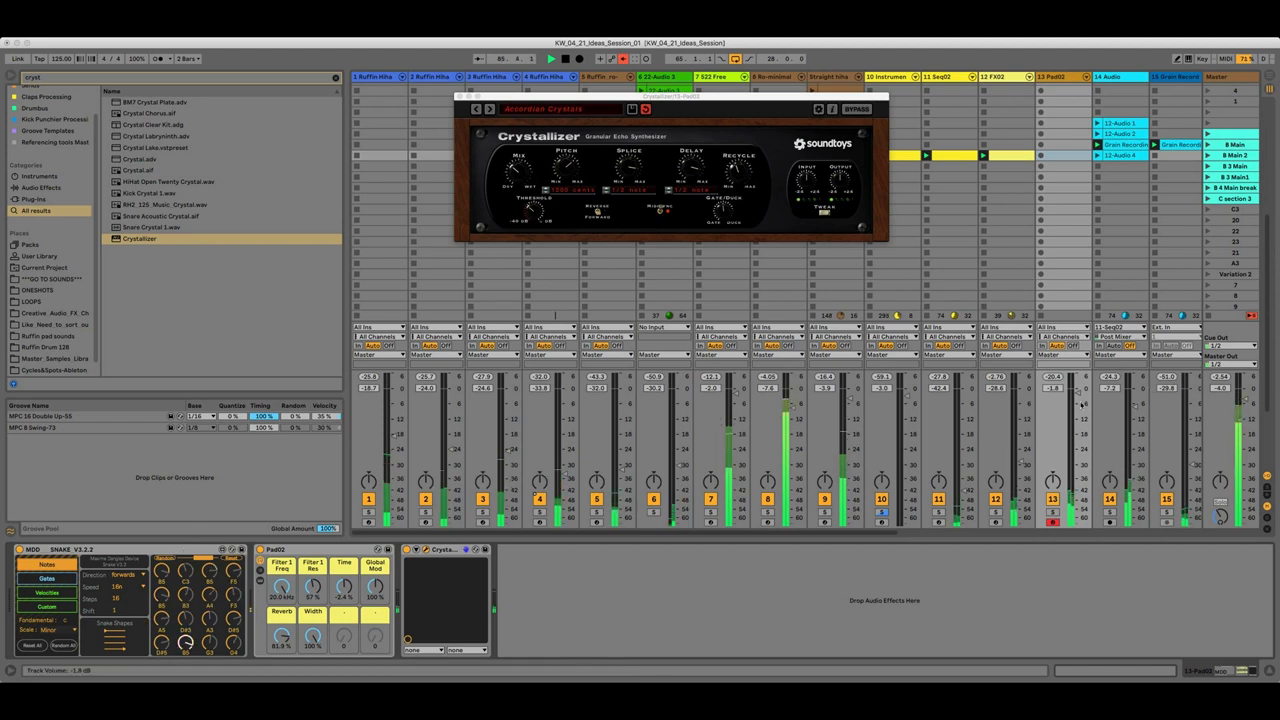
Set the Pad02 track's volume to about -7.0 dB and delete the Snake sequencer from it
{"action": "left_click_drag", "start_coordinate": [1079, 396], "coordinate": [1074, 391]}
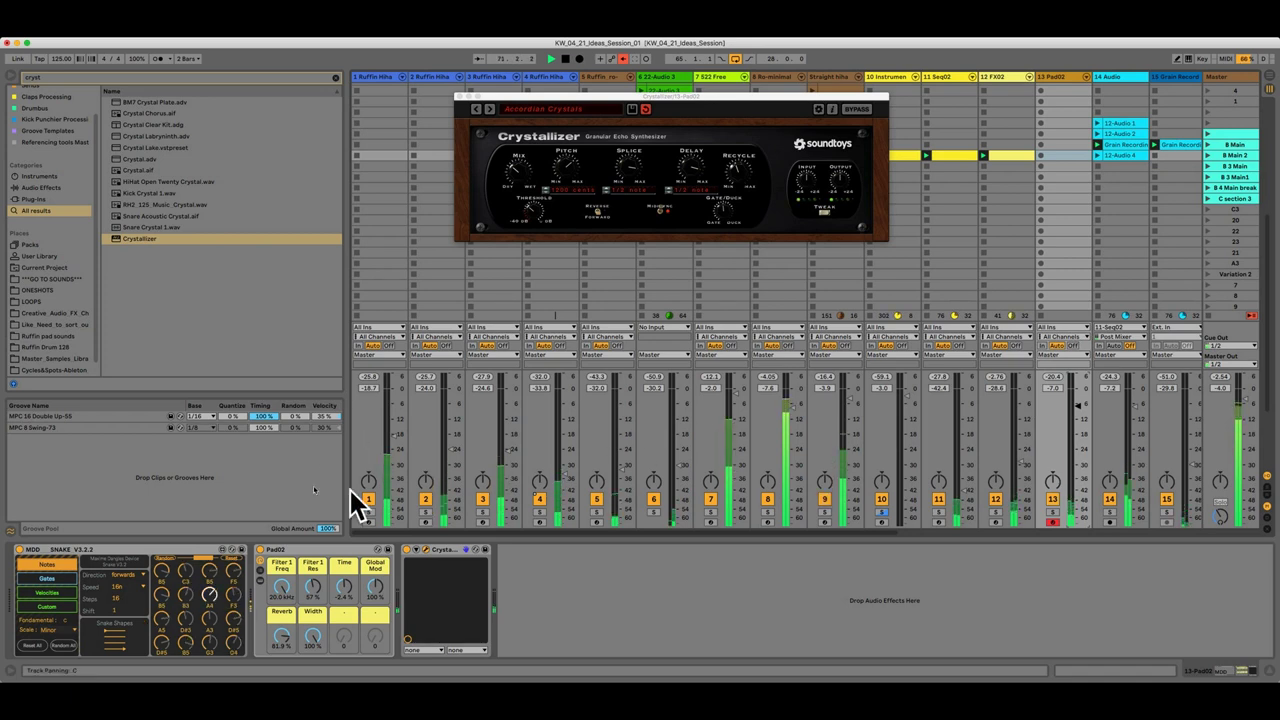
{"action": "left_click", "coordinate": [274, 551]}
{"action": "left_click", "coordinate": [200, 551]}
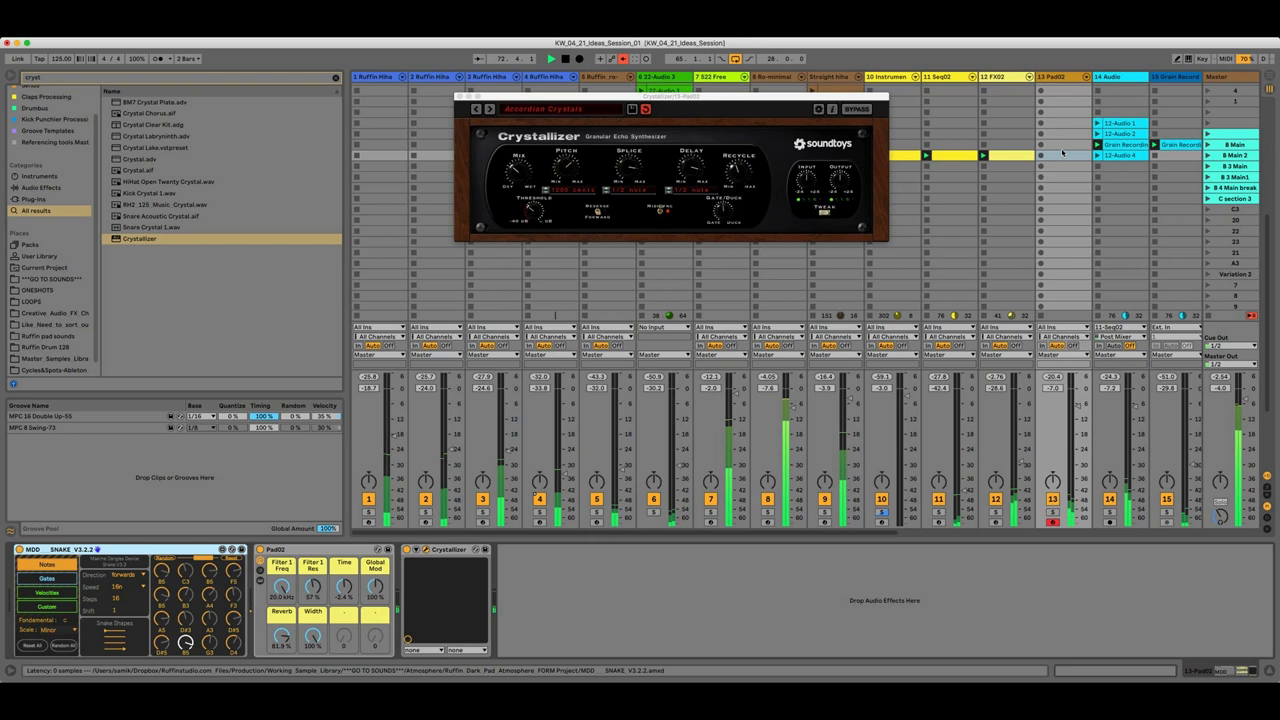
{"action": "key", "text": "Delete"}
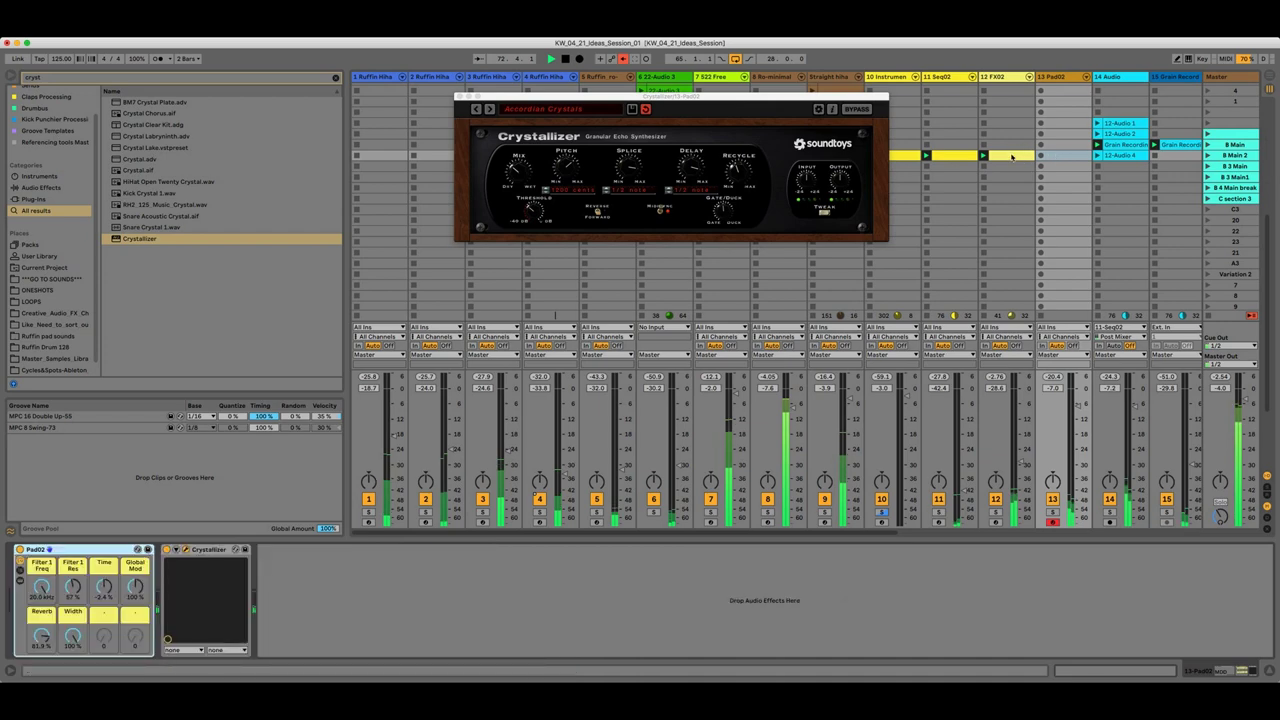
Try writing a C#3 note in a new MIDI clip in the Pad02 track's B Main 2 slot
{"action": "left_click", "coordinate": [1033, 158]}
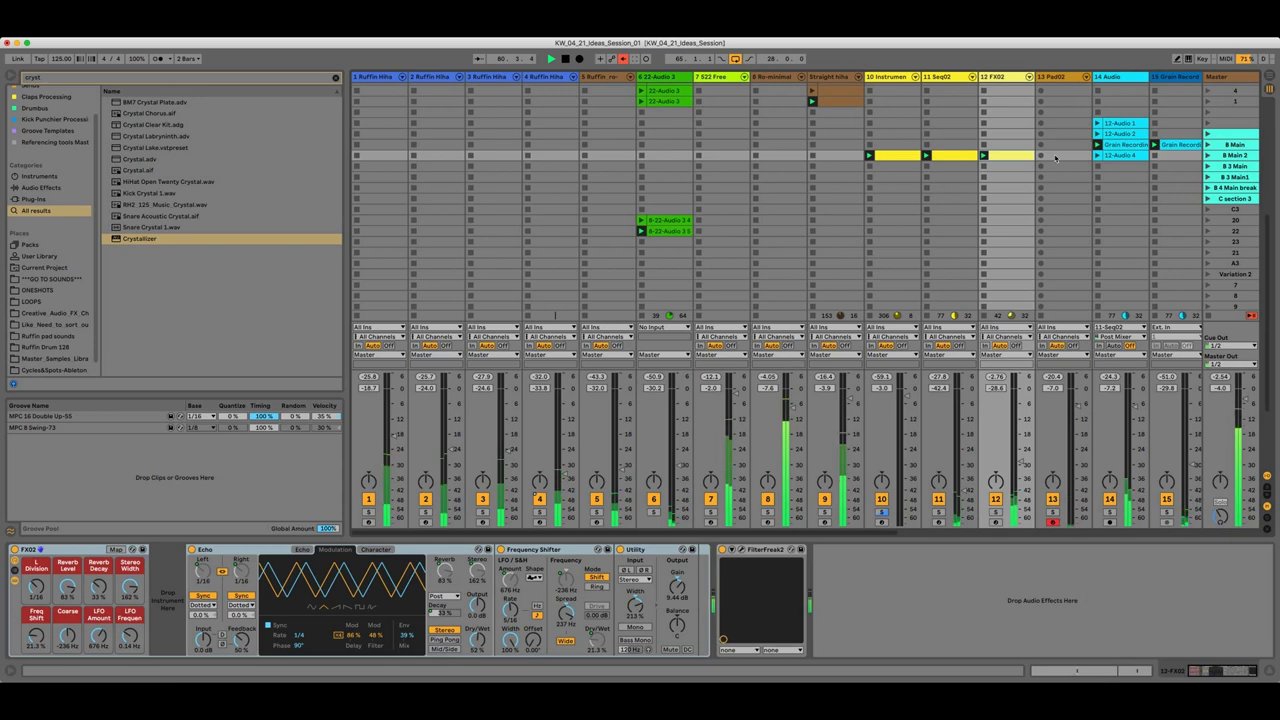
{"action": "double_click", "coordinate": [1054, 157]}
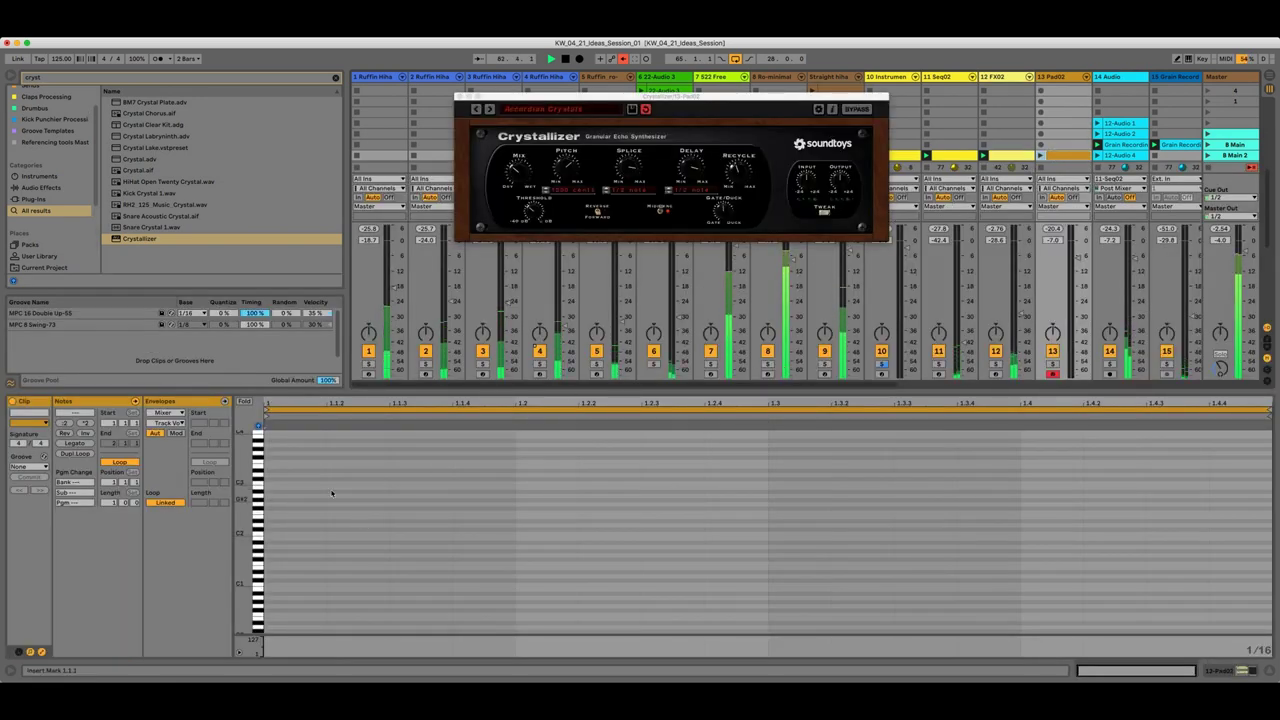
{"action": "double_click", "coordinate": [275, 481]}
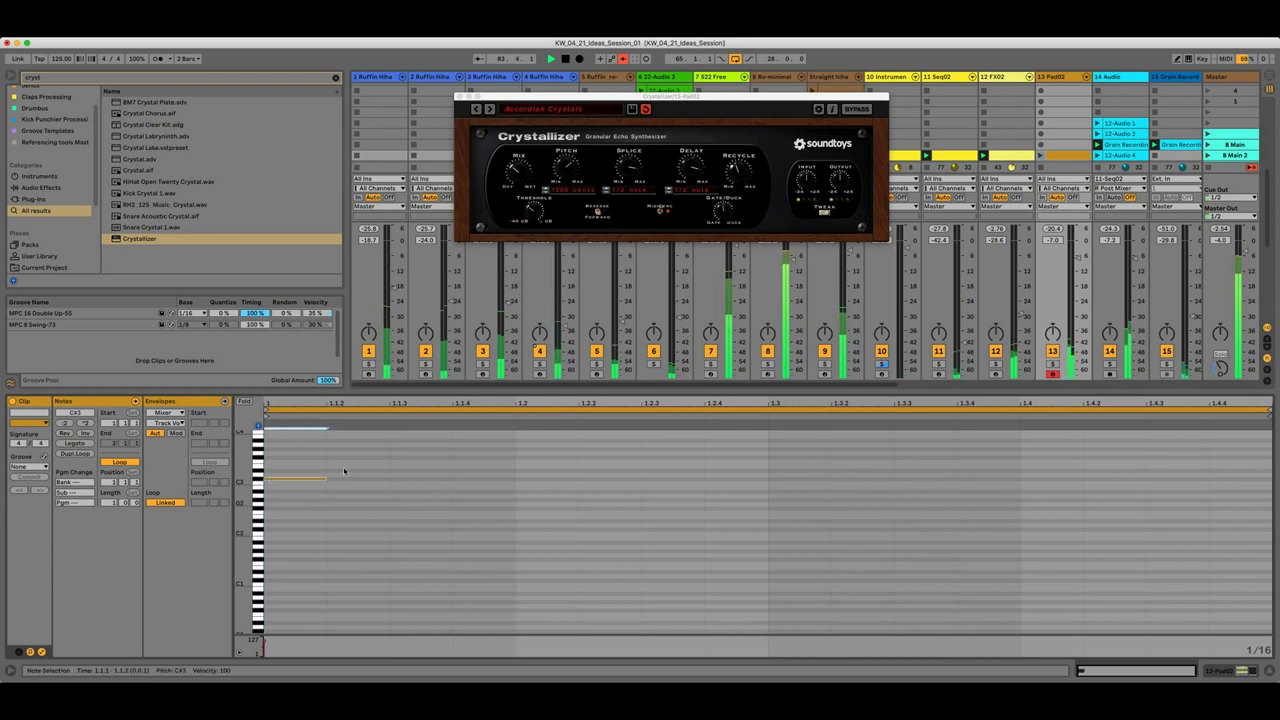
{"action": "double_click", "coordinate": [315, 481]}
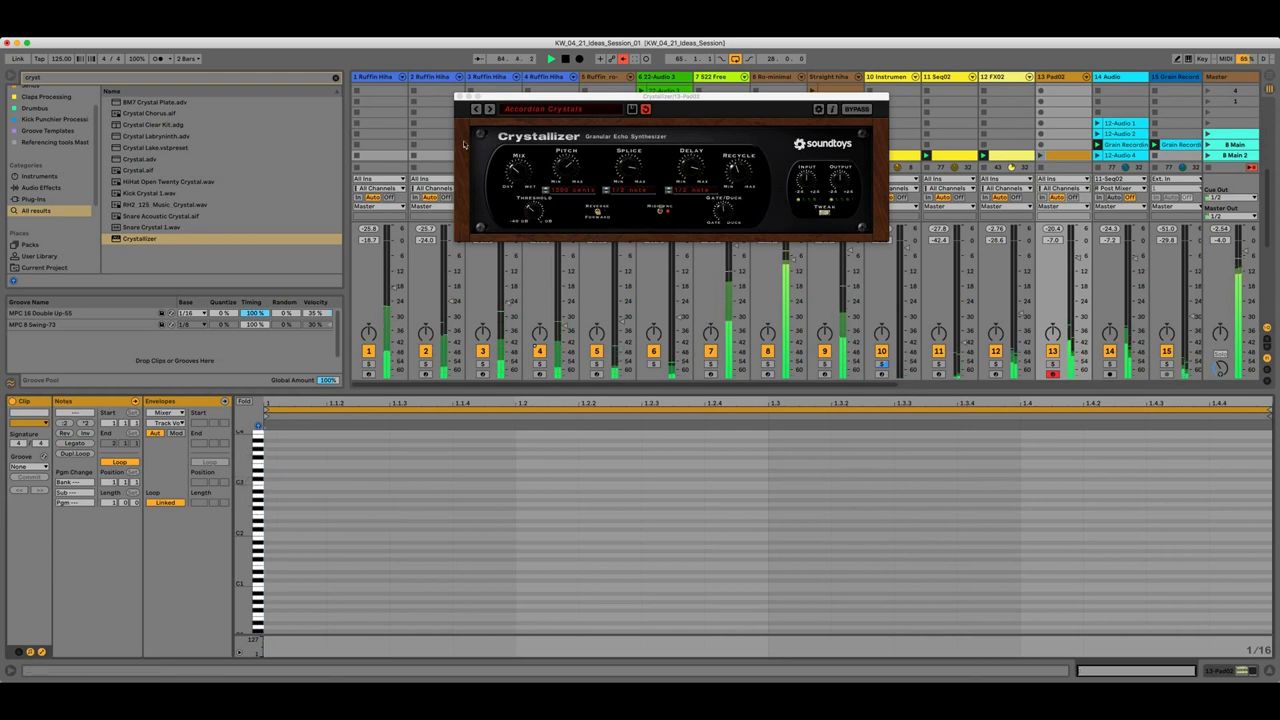
Solo the Mid FX track and convert the melody of its Grain Recording clip to a new MIDI track
{"action": "left_click", "coordinate": [459, 98]}
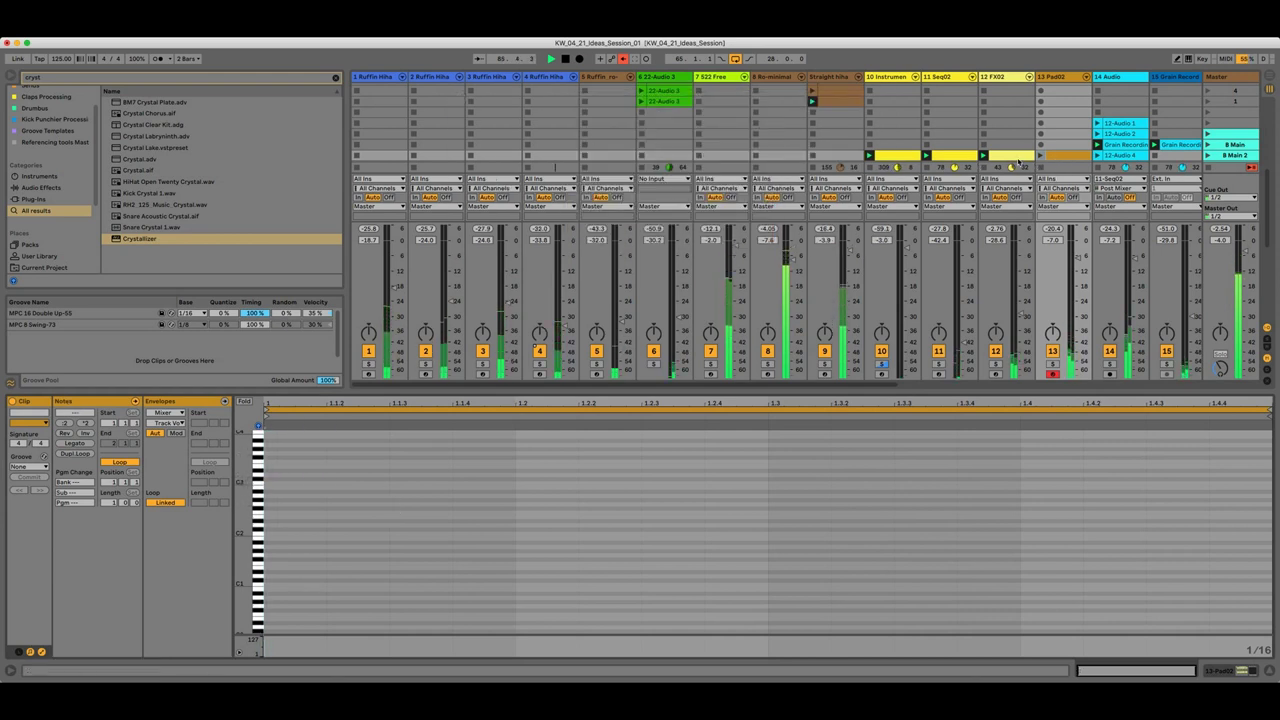
{"action": "scroll", "coordinate": [1080, 157], "scroll_direction": "right", "scroll_amount": 5}
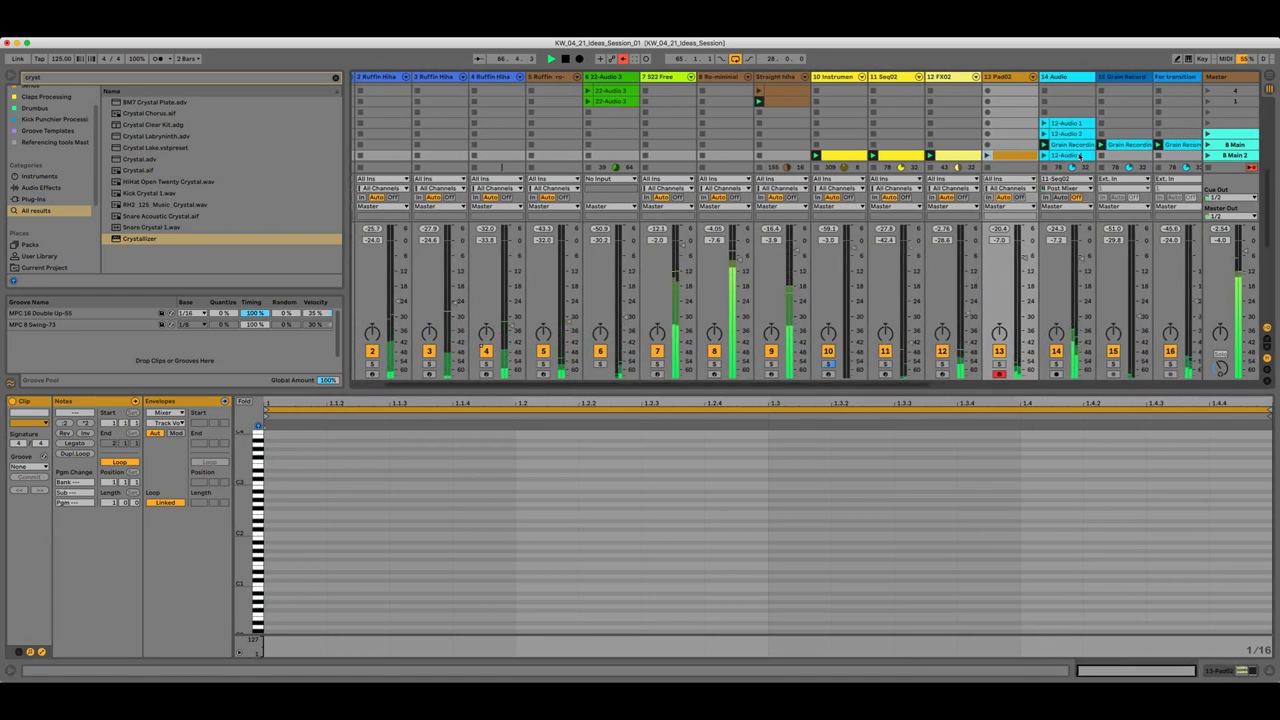
{"action": "scroll", "coordinate": [1081, 157], "scroll_direction": "right", "scroll_amount": 4}
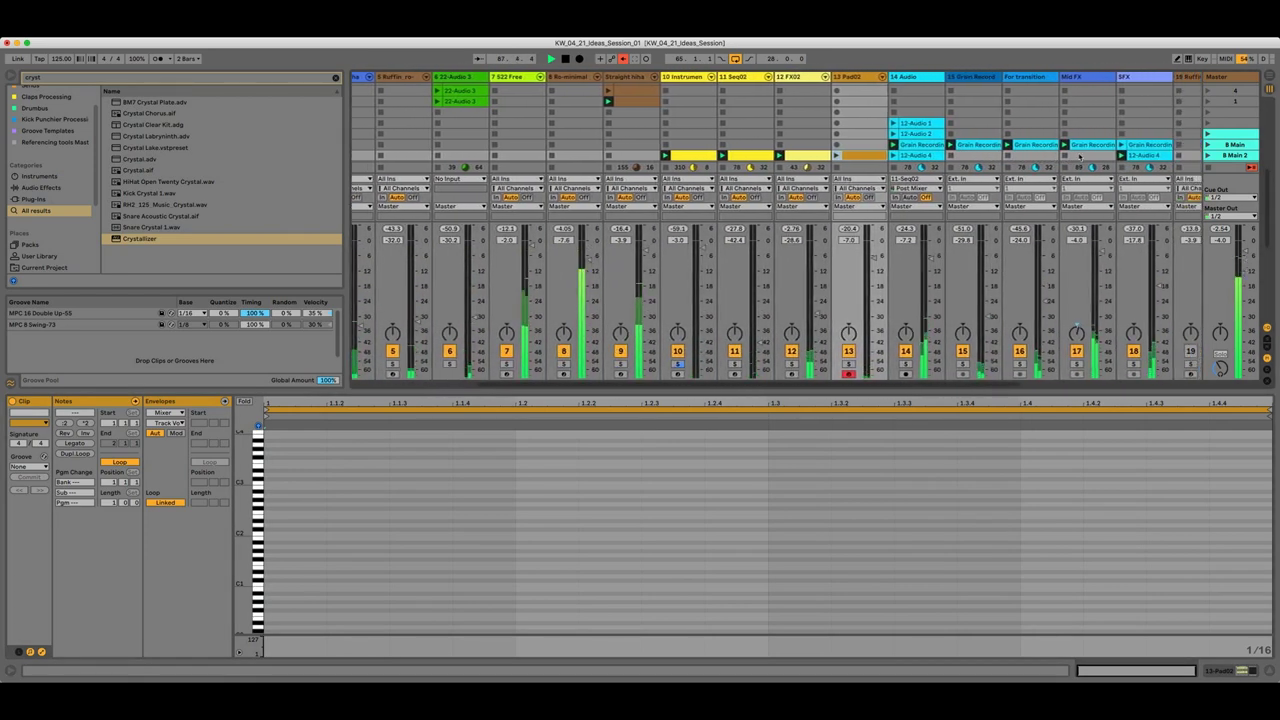
{"action": "left_click", "coordinate": [1122, 157]}
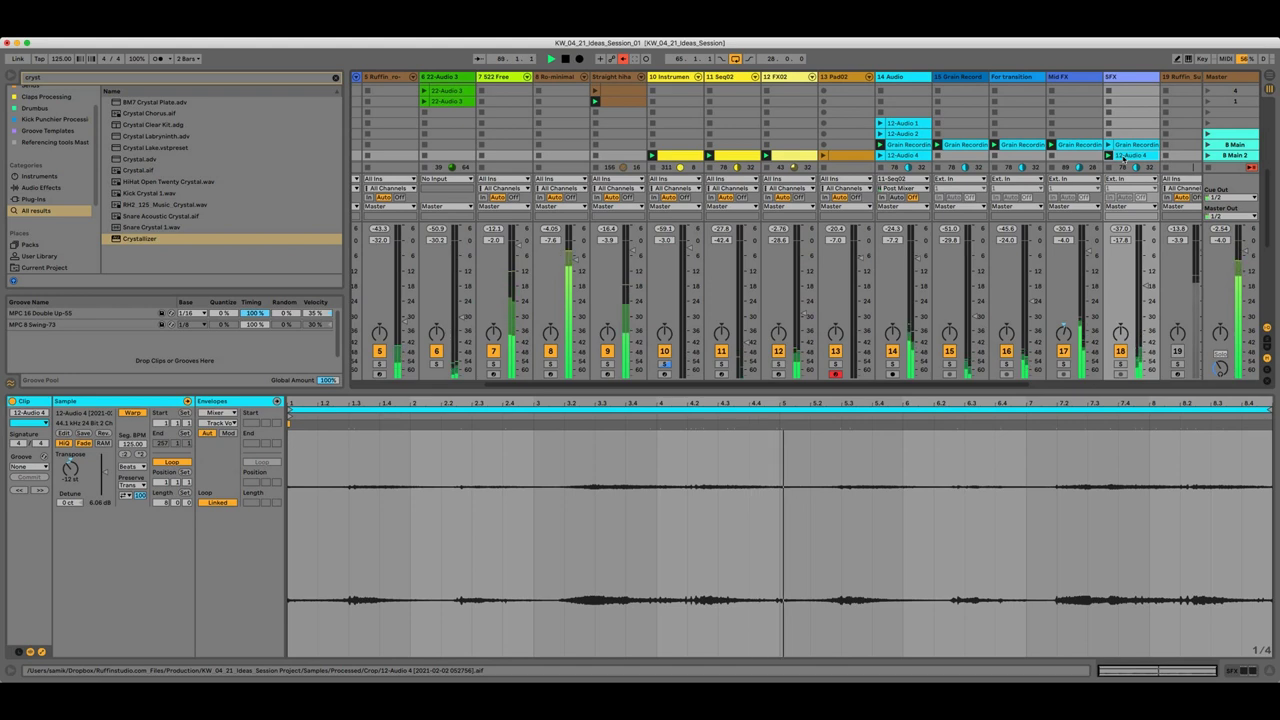
{"action": "left_click", "coordinate": [1085, 144]}
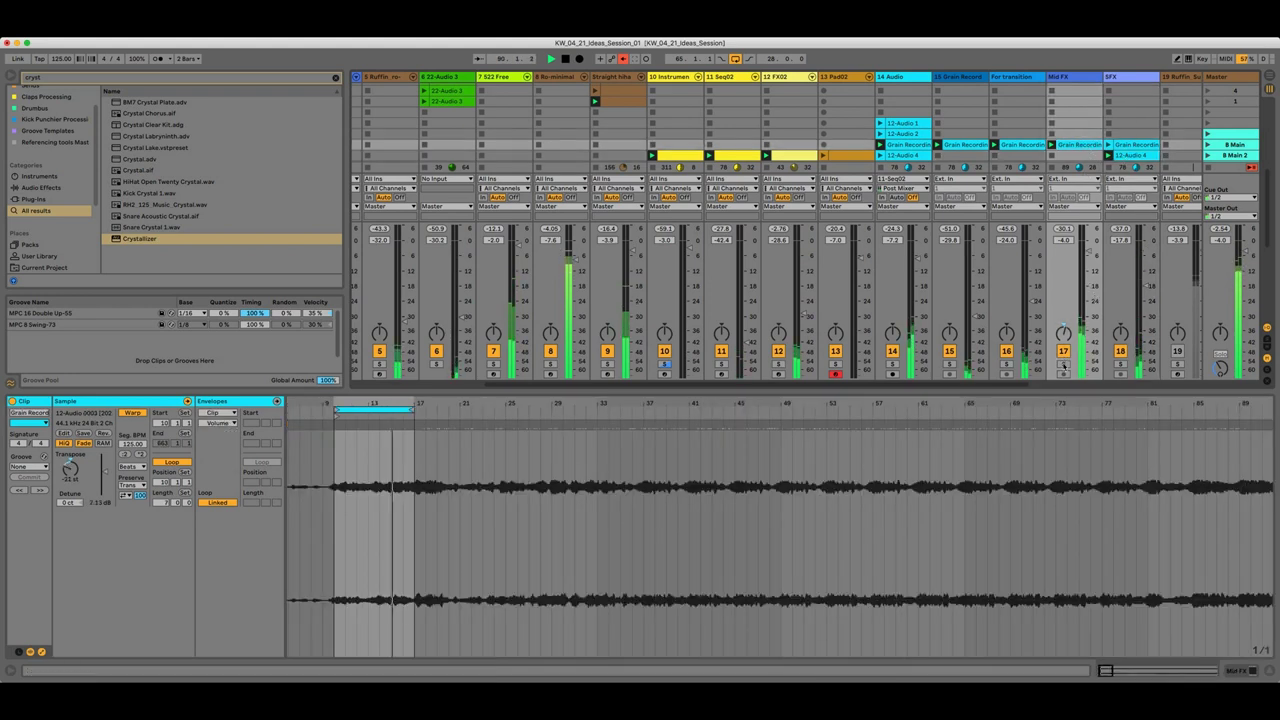
{"action": "right_click", "coordinate": [1075, 146]}
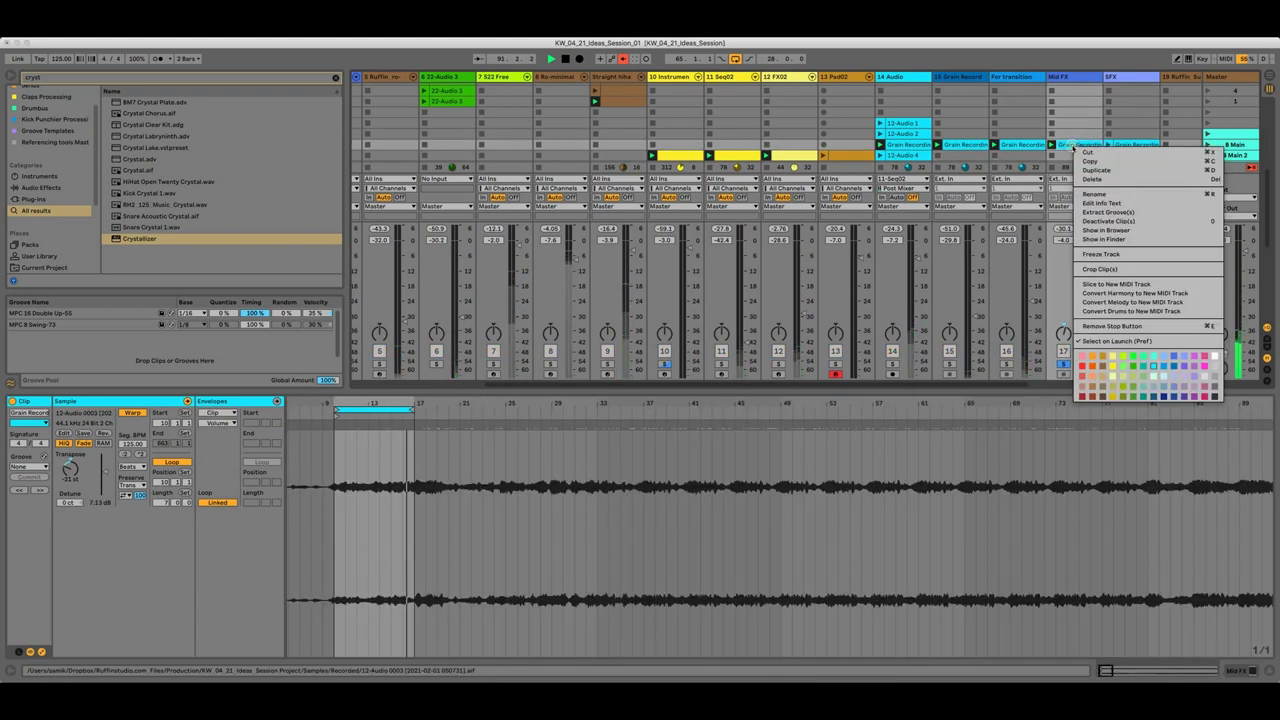
{"action": "left_click", "coordinate": [1186, 296]}
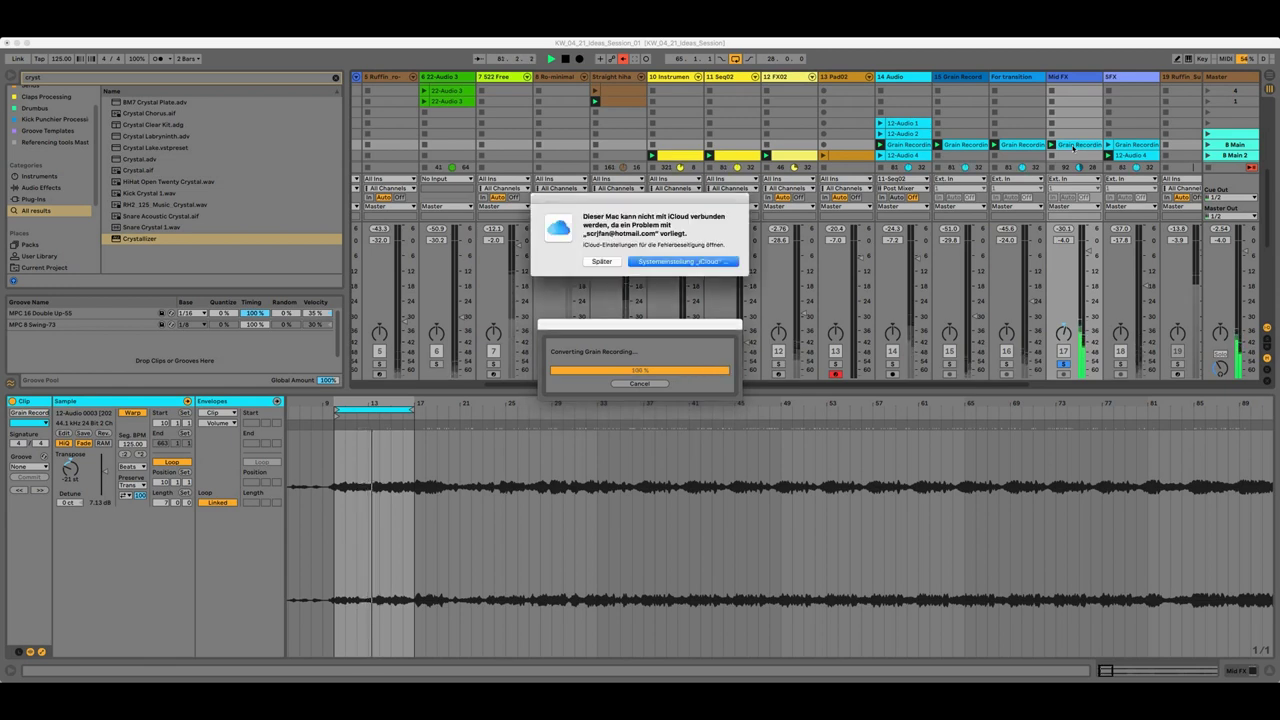
{"action": "left_click", "coordinate": [598, 262]}
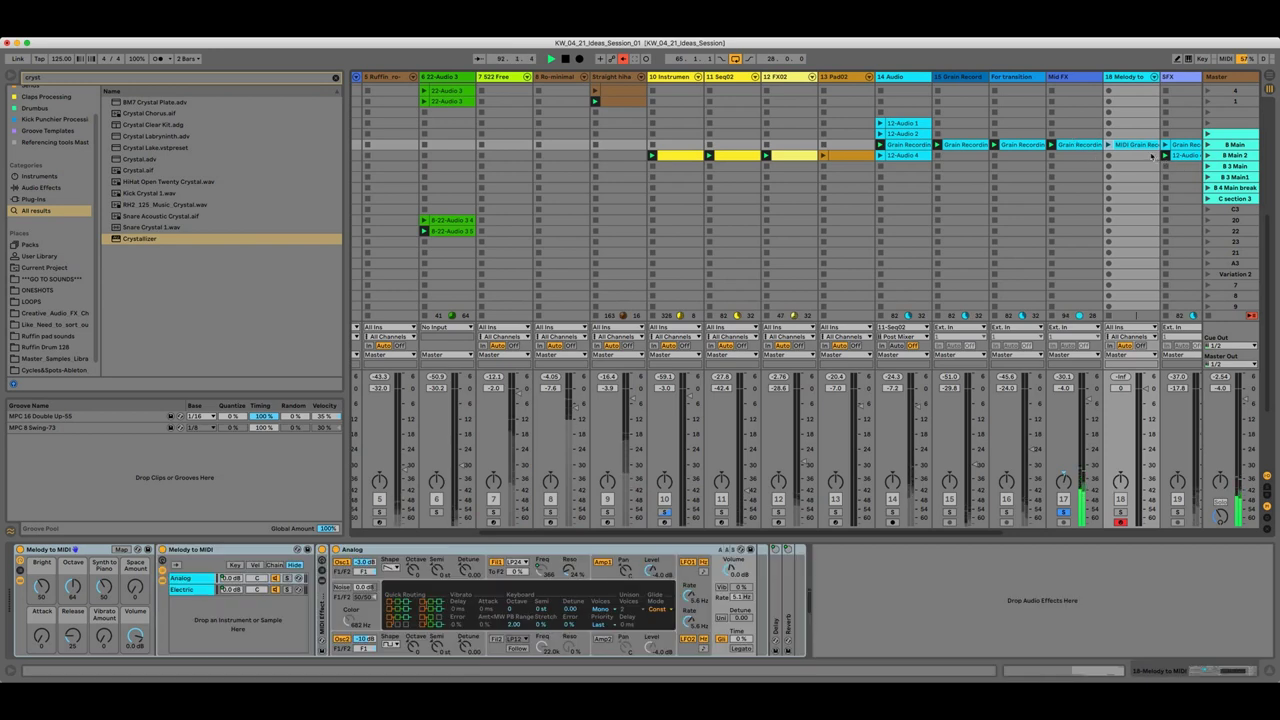
Move the converted MIDI clip to the Pad02 track's B Main slot and delete the Melody to MIDI track
{"action": "left_click_drag", "start_coordinate": [1150, 144], "coordinate": [842, 145]}
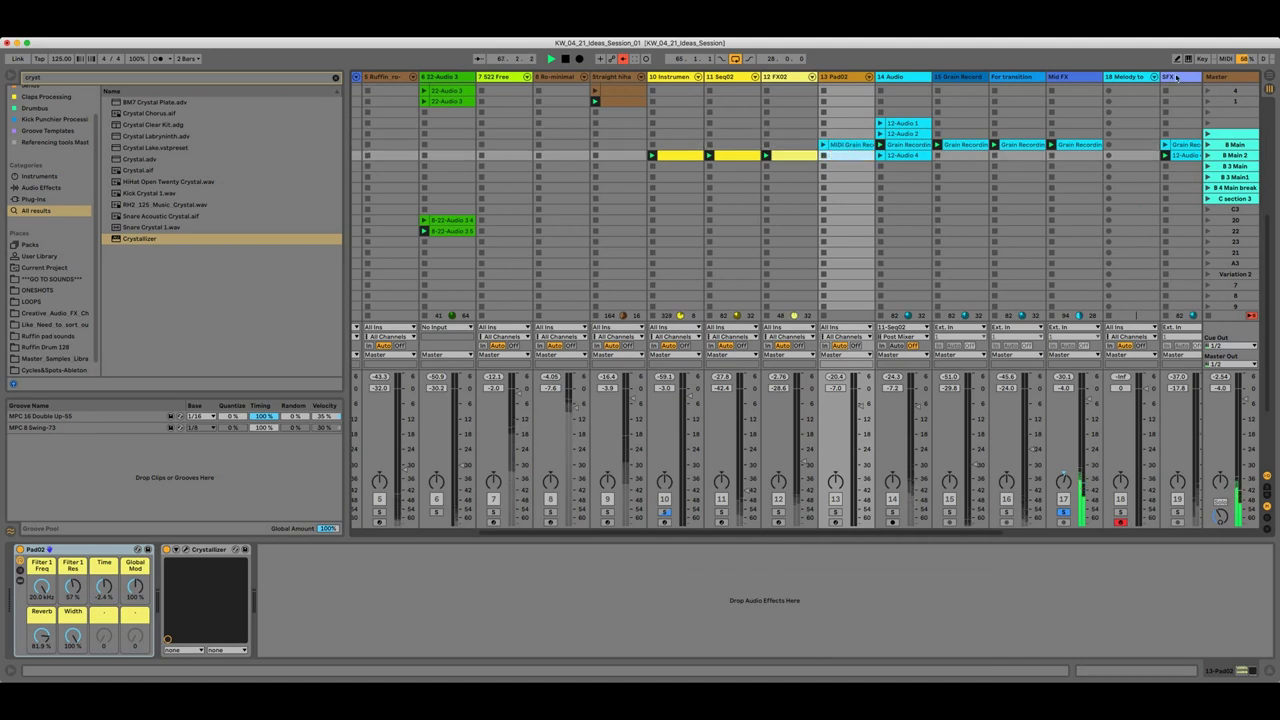
{"action": "left_click", "coordinate": [1133, 77]}
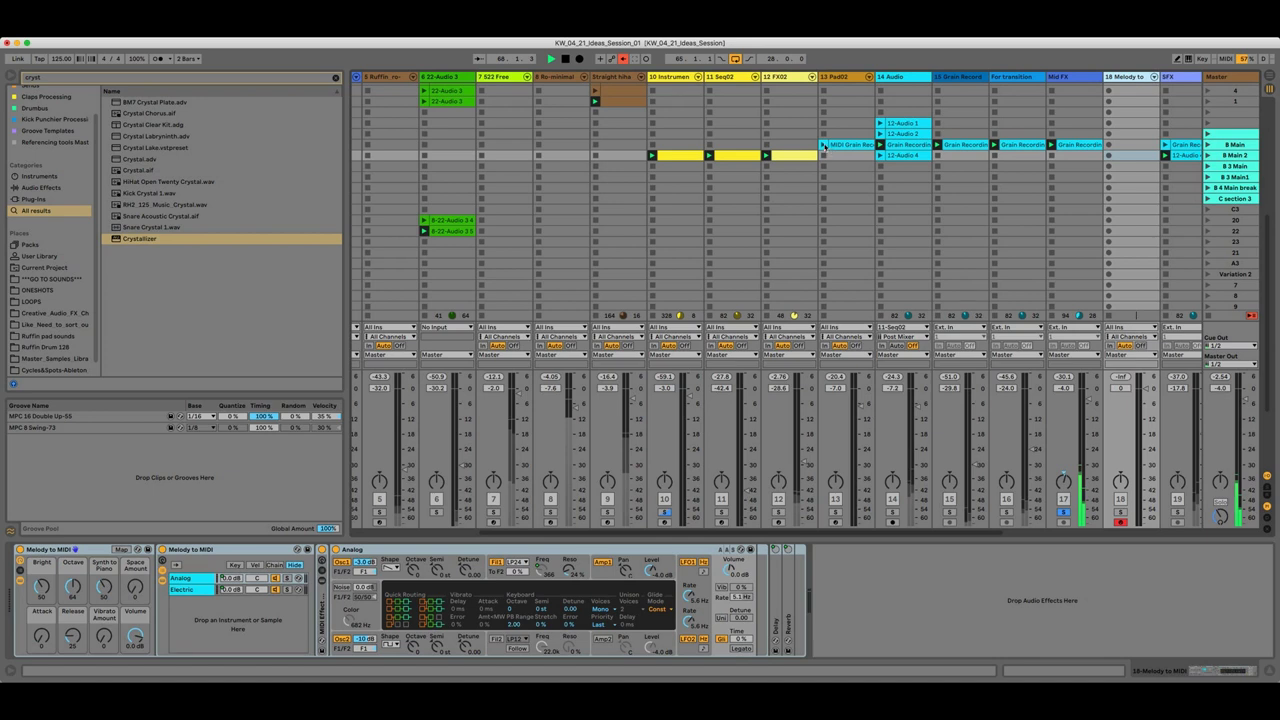
{"action": "key", "text": "Delete"}
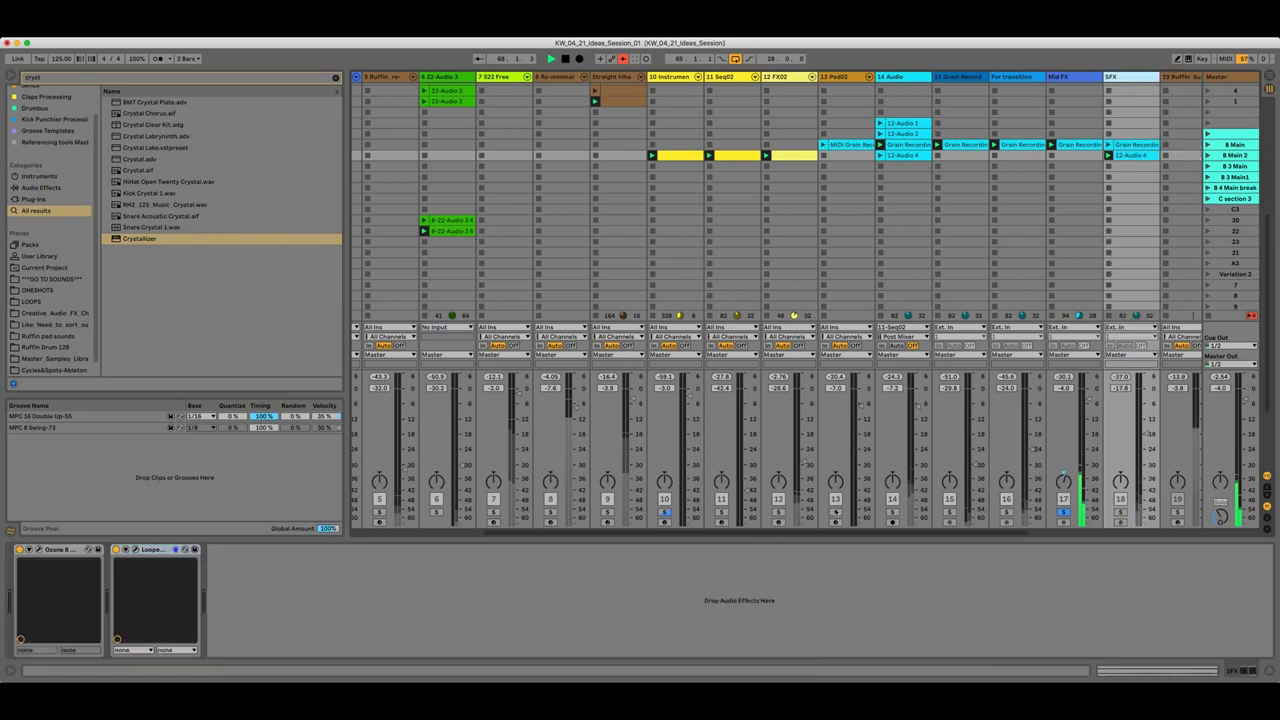
Solo the Pad02 track, launch its MIDI Grain Recording clip and set the track's volume to about -6.2 dB
{"action": "left_click", "coordinate": [836, 512]}
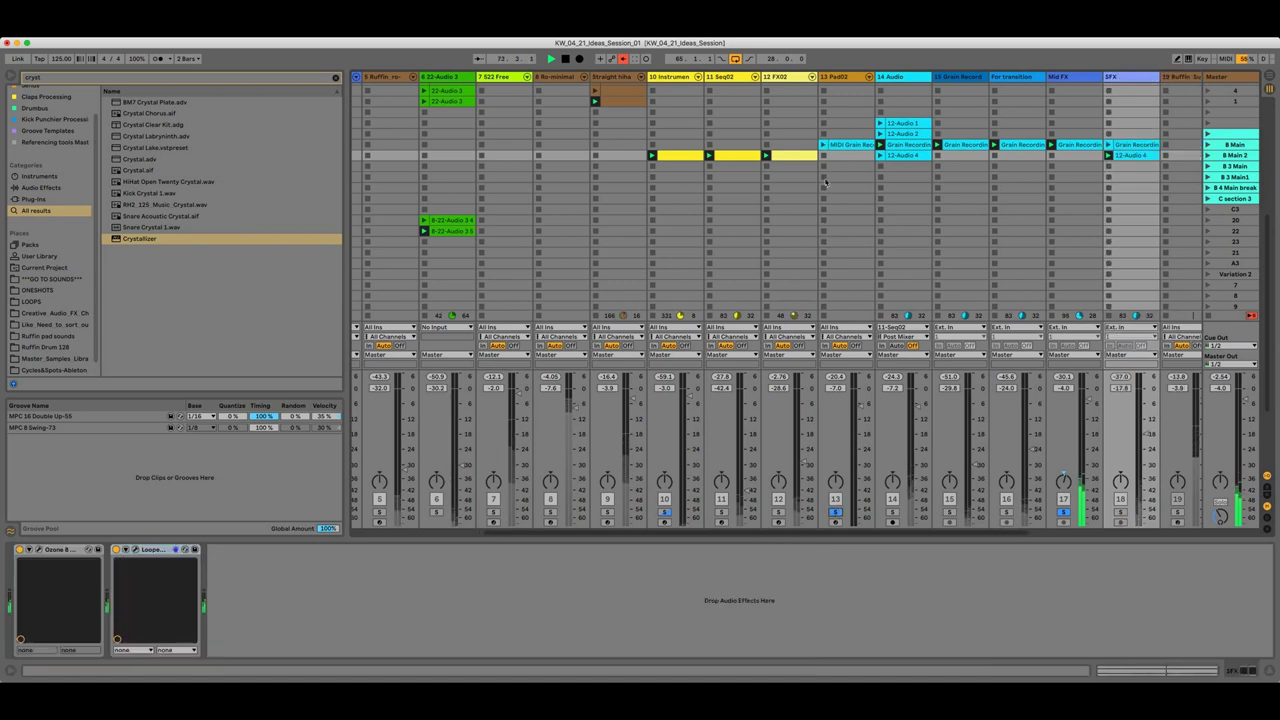
{"action": "left_click", "coordinate": [822, 144]}
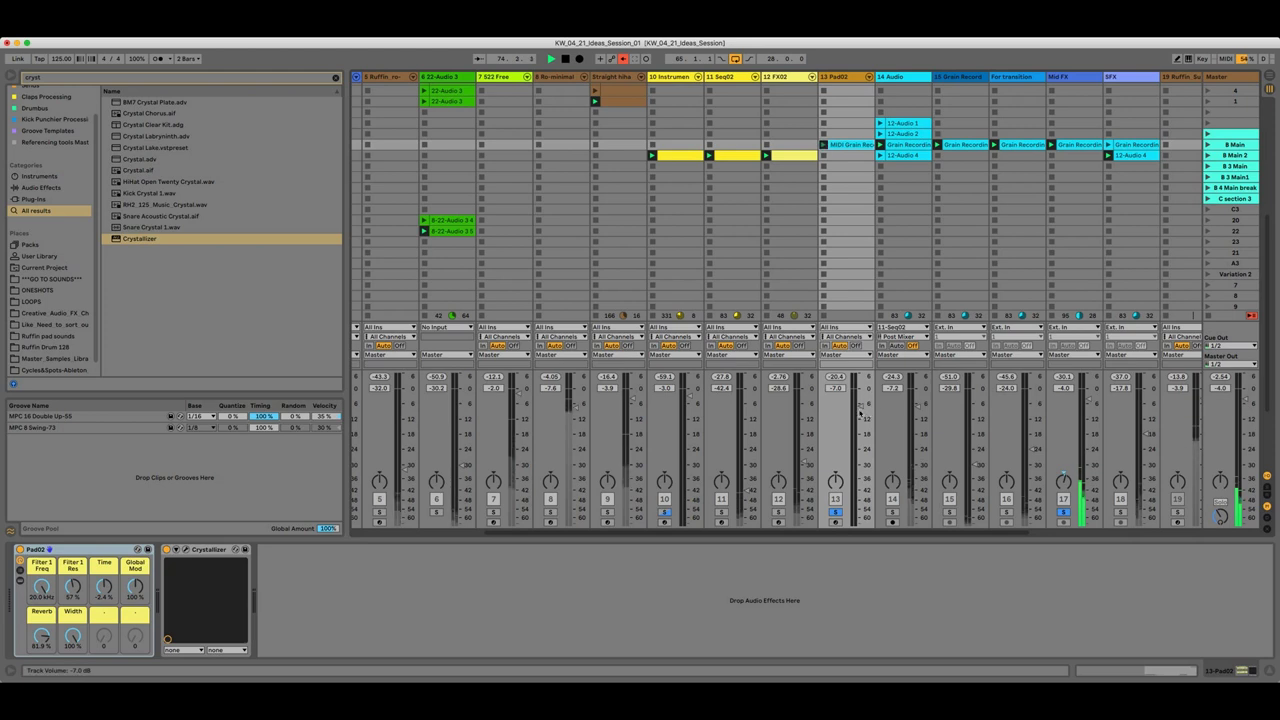
{"action": "left_click_drag", "start_coordinate": [862, 408], "coordinate": [857, 405]}
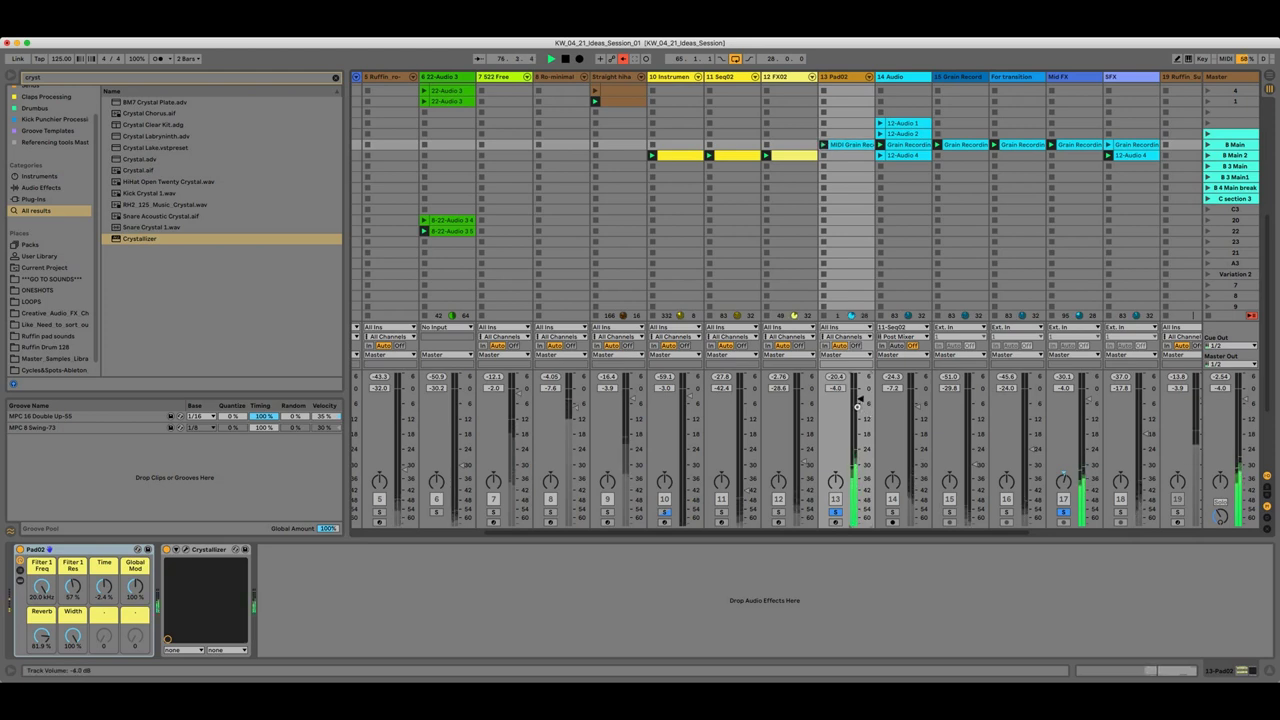
{"action": "left_click_drag", "start_coordinate": [857, 405], "coordinate": [857, 408]}
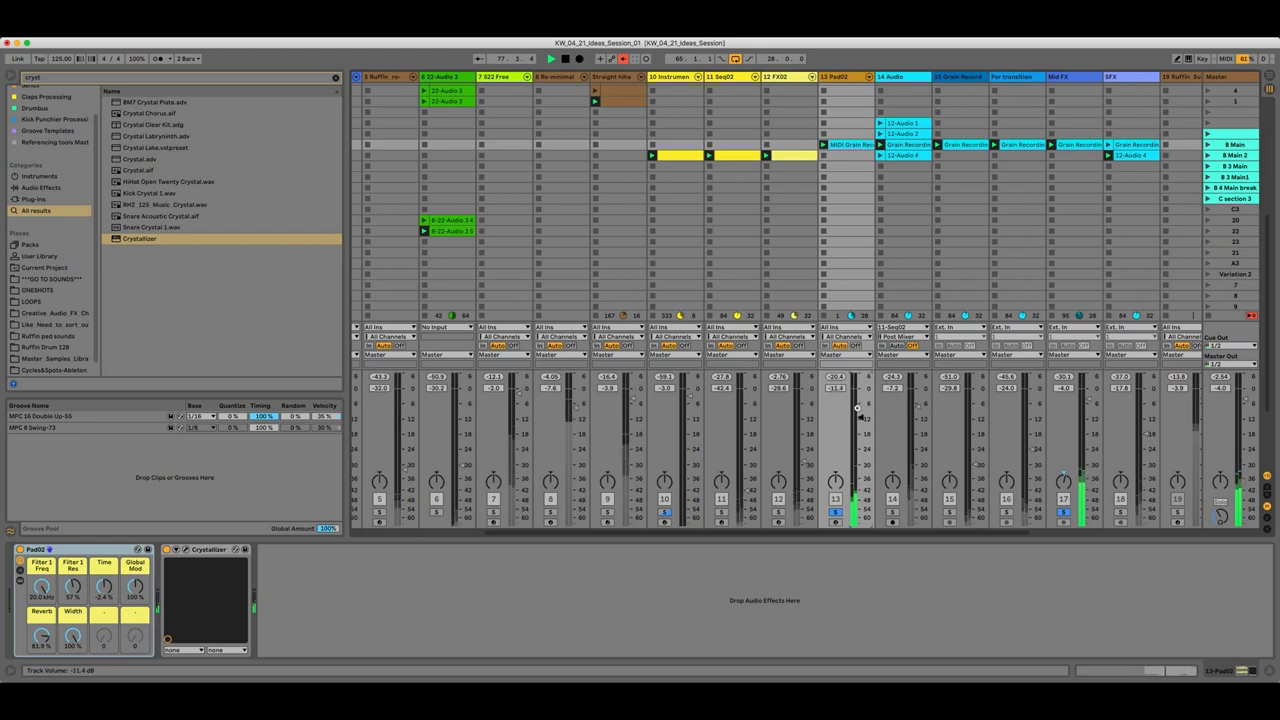
{"action": "left_click_drag", "start_coordinate": [857, 407], "coordinate": [857, 406]}
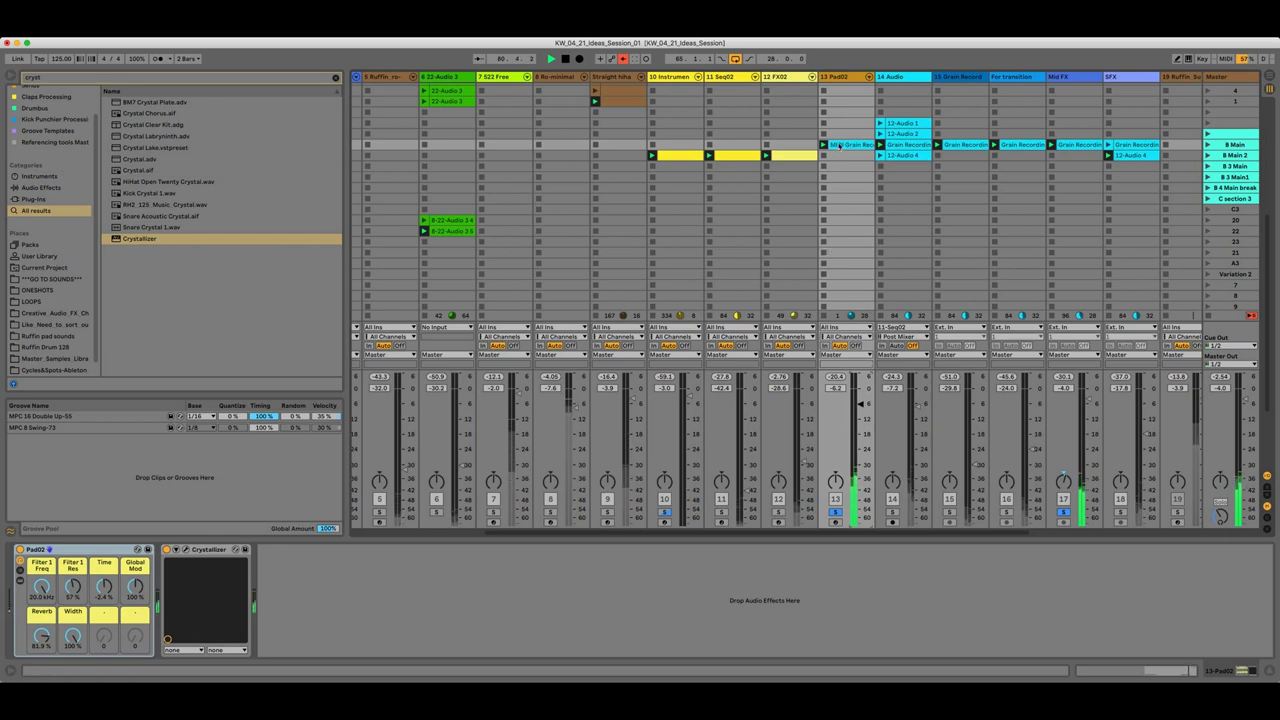
Open the Pad02 track's MIDI Grain Recording clip, then unsolo the track and lower its volume to about -22 dB
{"action": "double_click", "coordinate": [840, 146]}
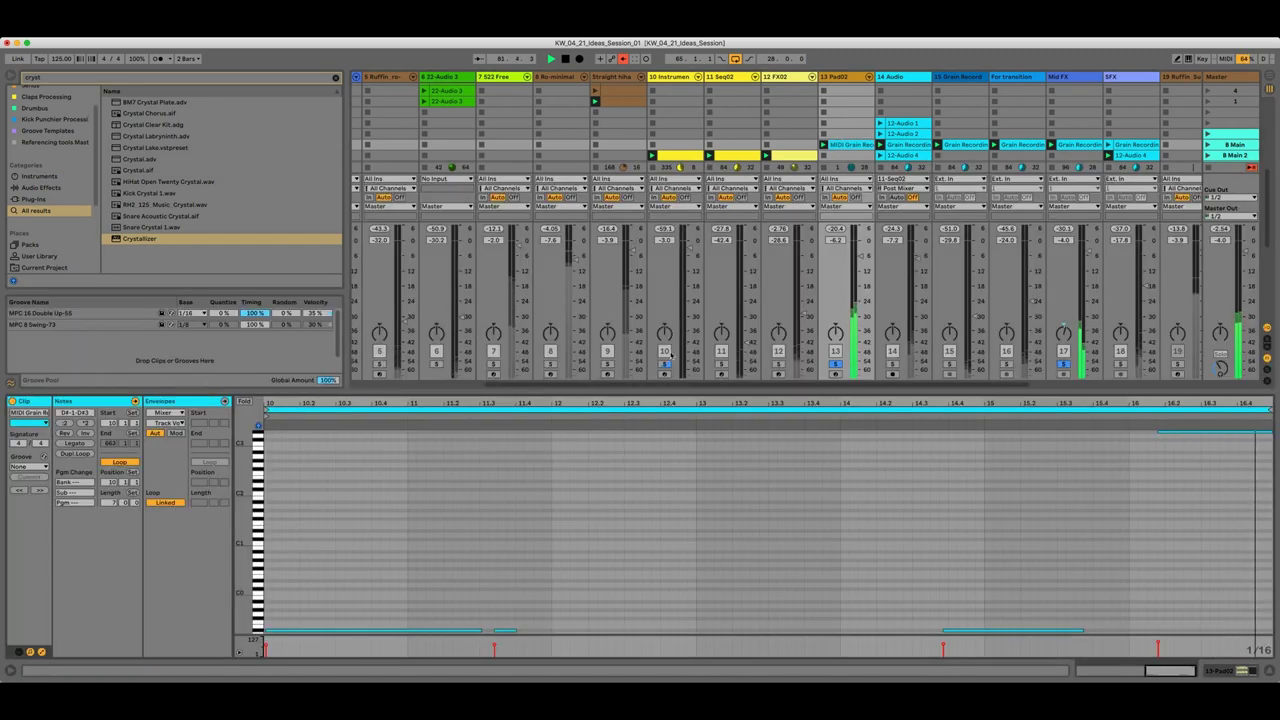
{"action": "mouse_move", "coordinate": [597, 404]}
{"action": "left_mouse_down"}
{"action": "mouse_move", "coordinate": [597, 387]}
{"action": "mouse_move", "coordinate": [598, 402]}
{"action": "left_mouse_up"}
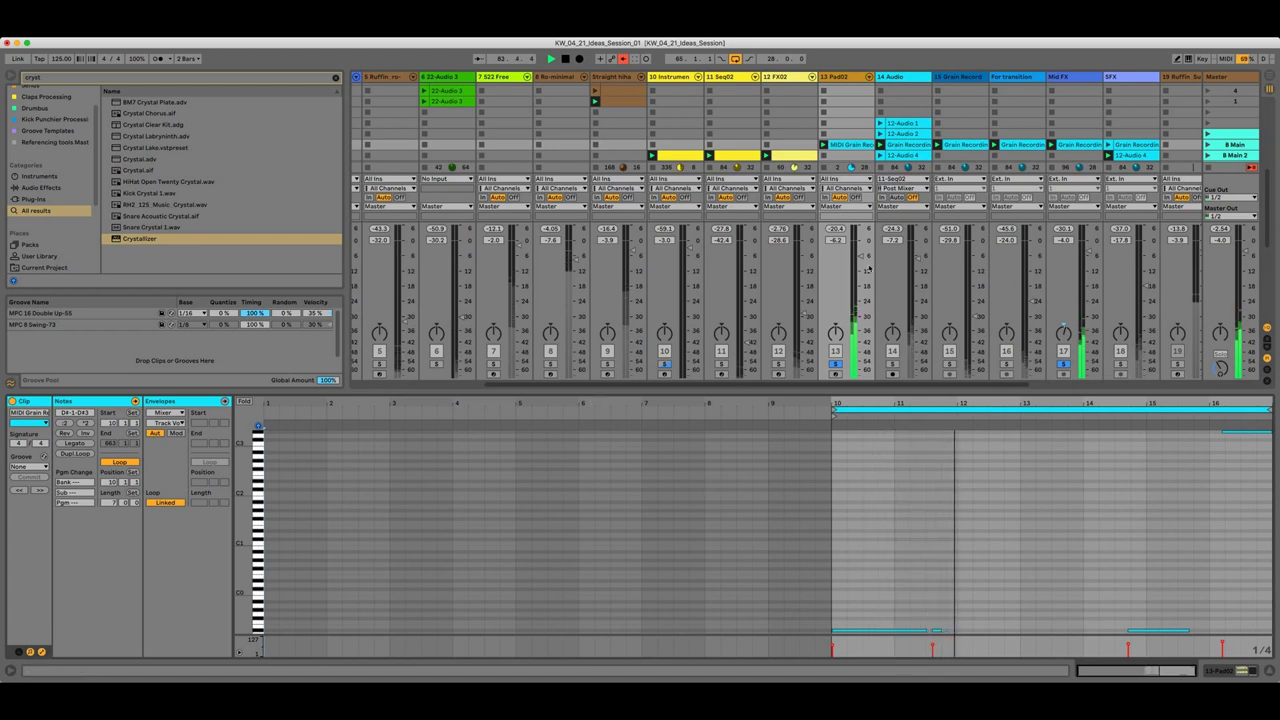
{"action": "left_click_drag", "start_coordinate": [860, 256], "coordinate": [860, 265]}
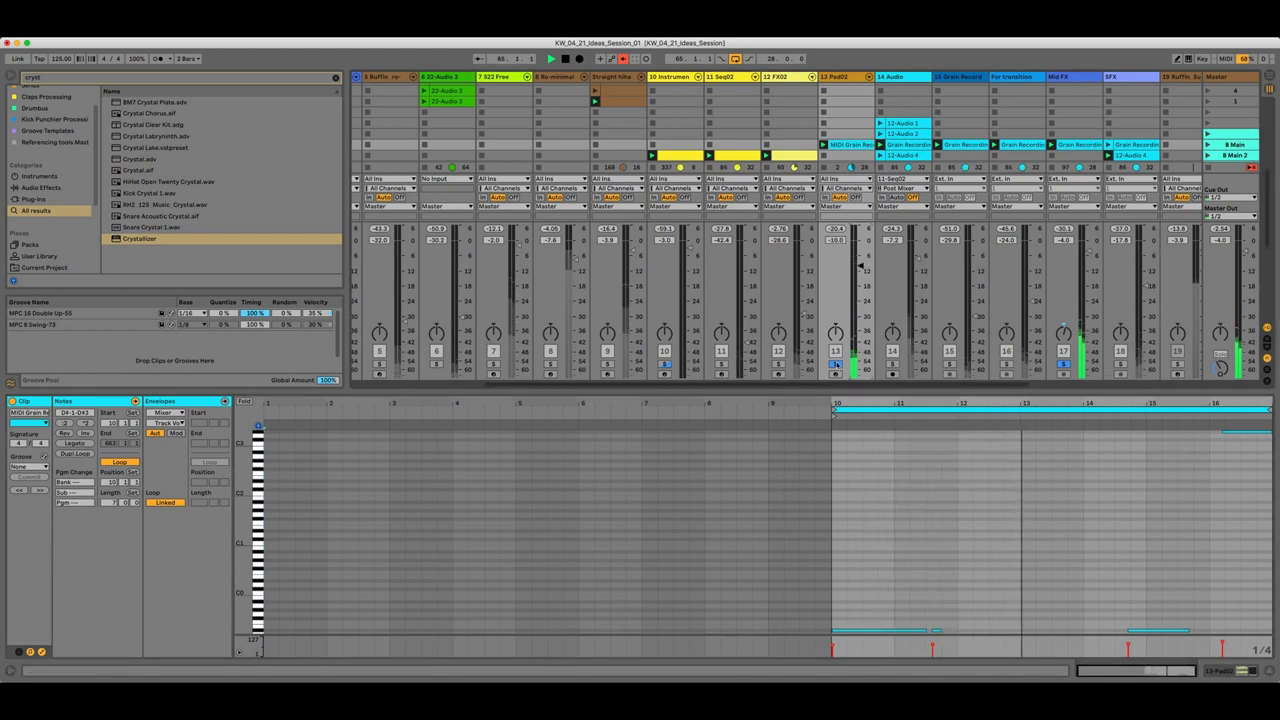
{"action": "key", "text": "s"}
{"action": "left_click_drag", "start_coordinate": [860, 266], "coordinate": [860, 262]}
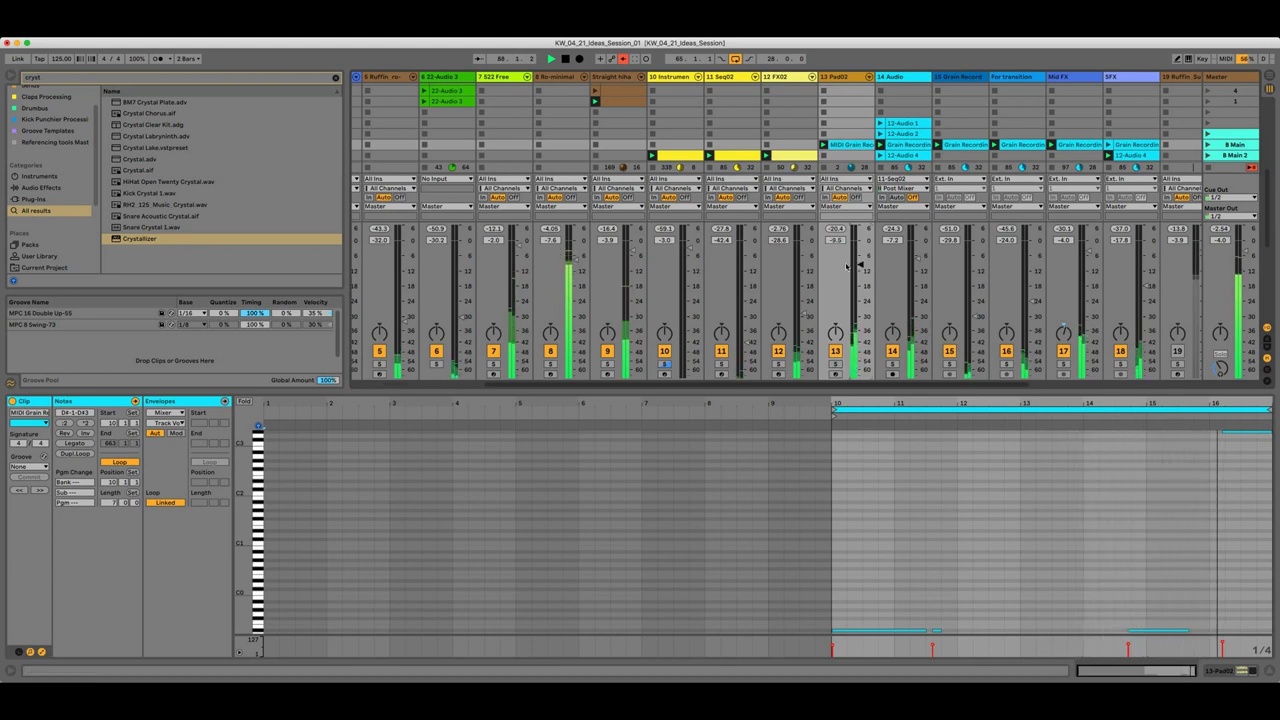
{"action": "scroll", "coordinate": [858, 266], "scroll_direction": "down", "scroll_amount": 6}
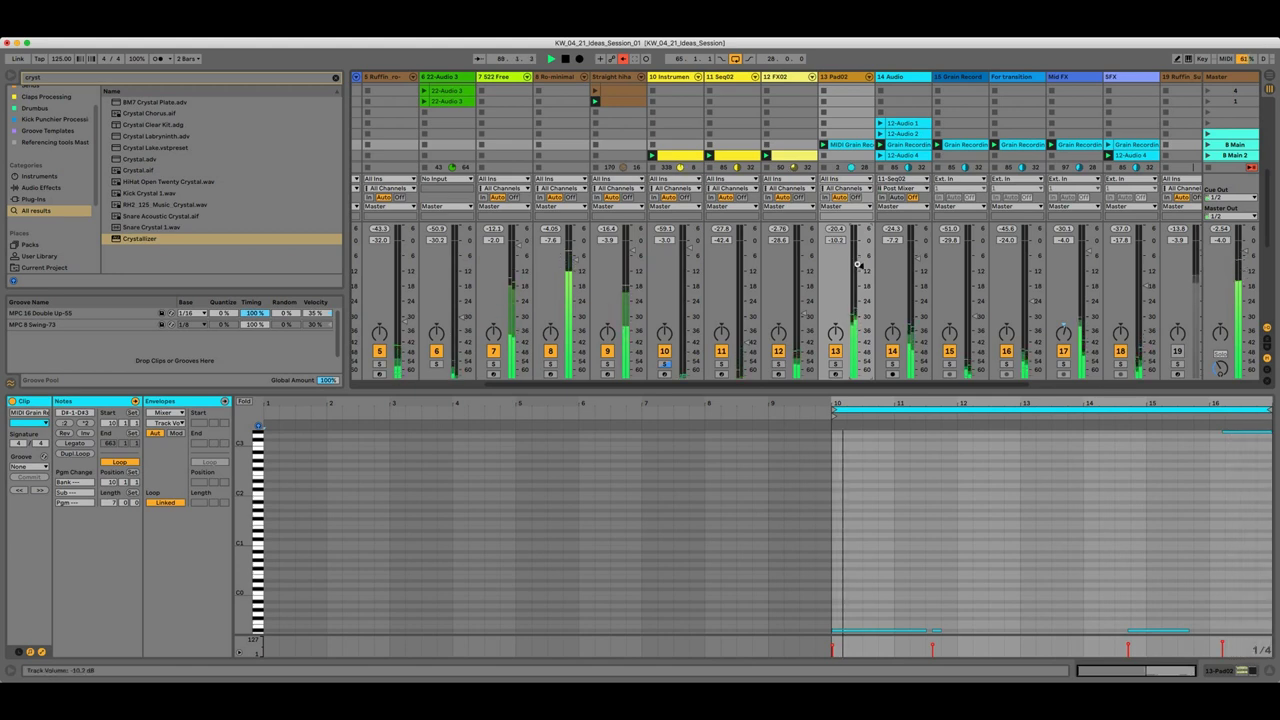
{"action": "scroll", "coordinate": [857, 264], "scroll_direction": "down", "scroll_amount": 7}
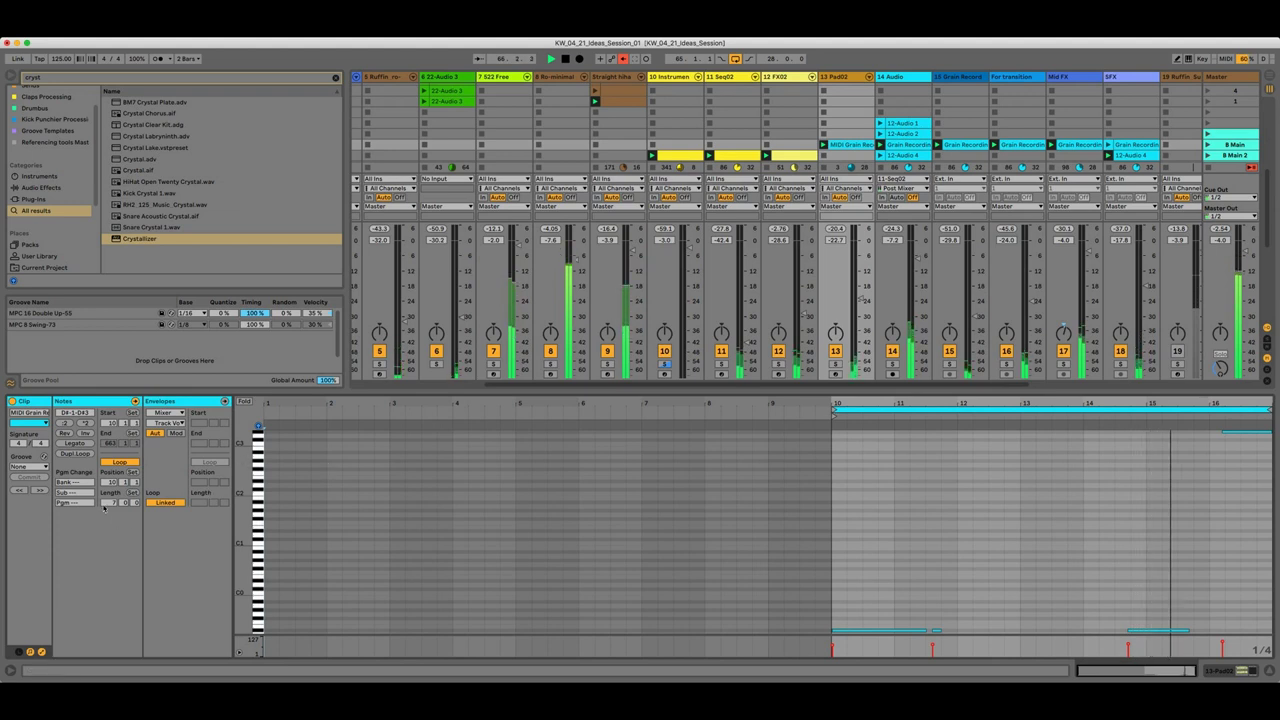
Set the loop length of Pad02's MIDI Grain Recording clip to 8 bars and crop the clip to that loop
{"action": "type", "text": "8"}
{"action": "key", "text": "Return"}
{"action": "left_click_drag", "start_coordinate": [577, 404], "coordinate": [578, 402]}
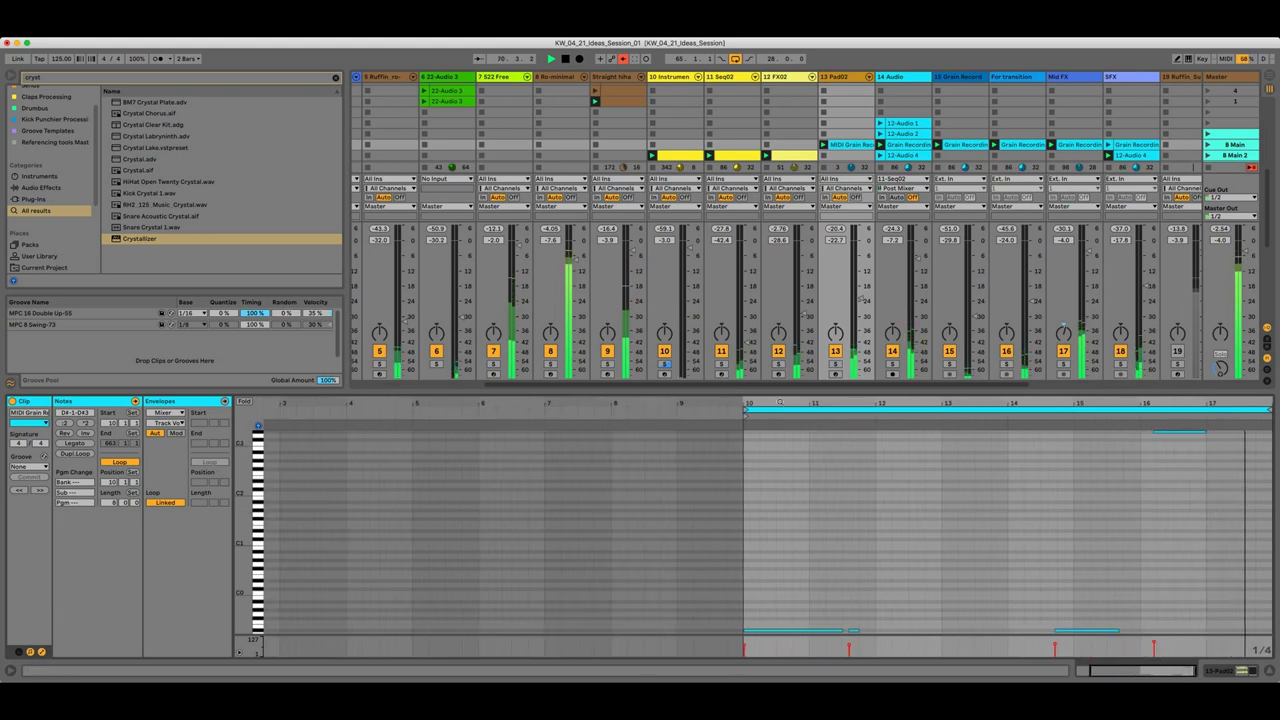
{"action": "left_click_drag", "start_coordinate": [779, 403], "coordinate": [905, 407]}
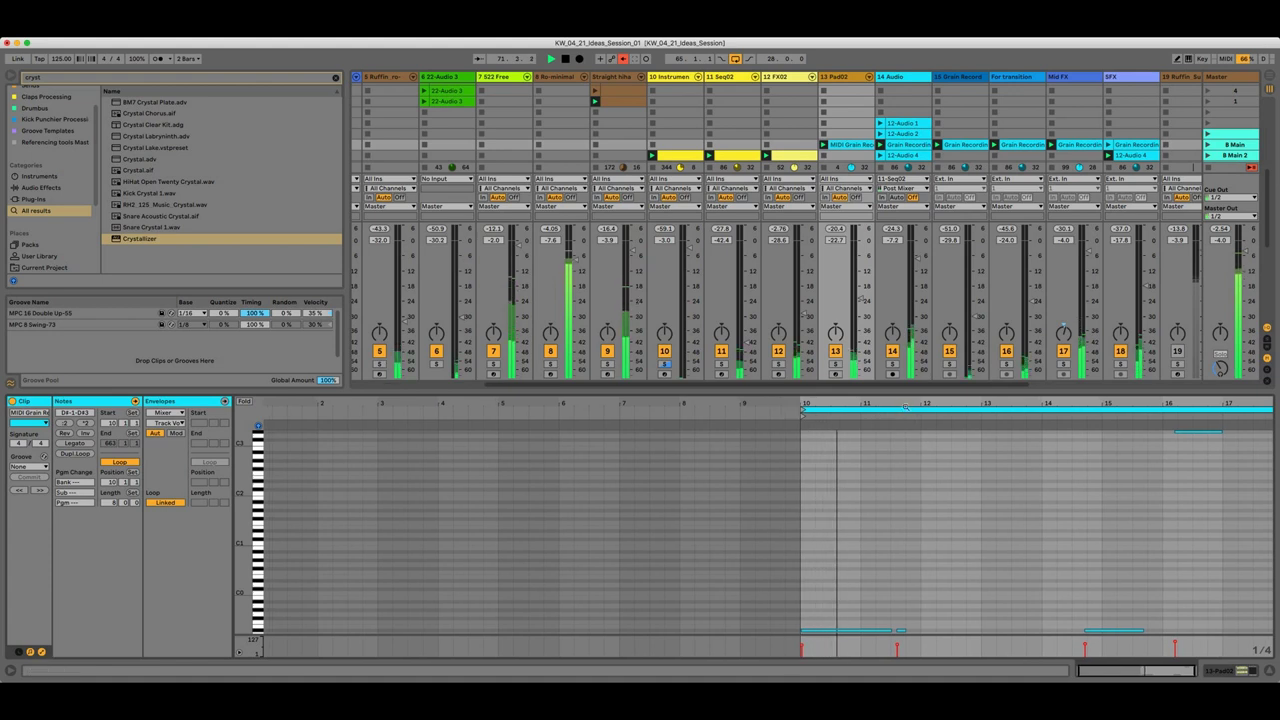
{"action": "left_click", "coordinate": [905, 411]}
{"action": "right_click", "coordinate": [900, 470]}
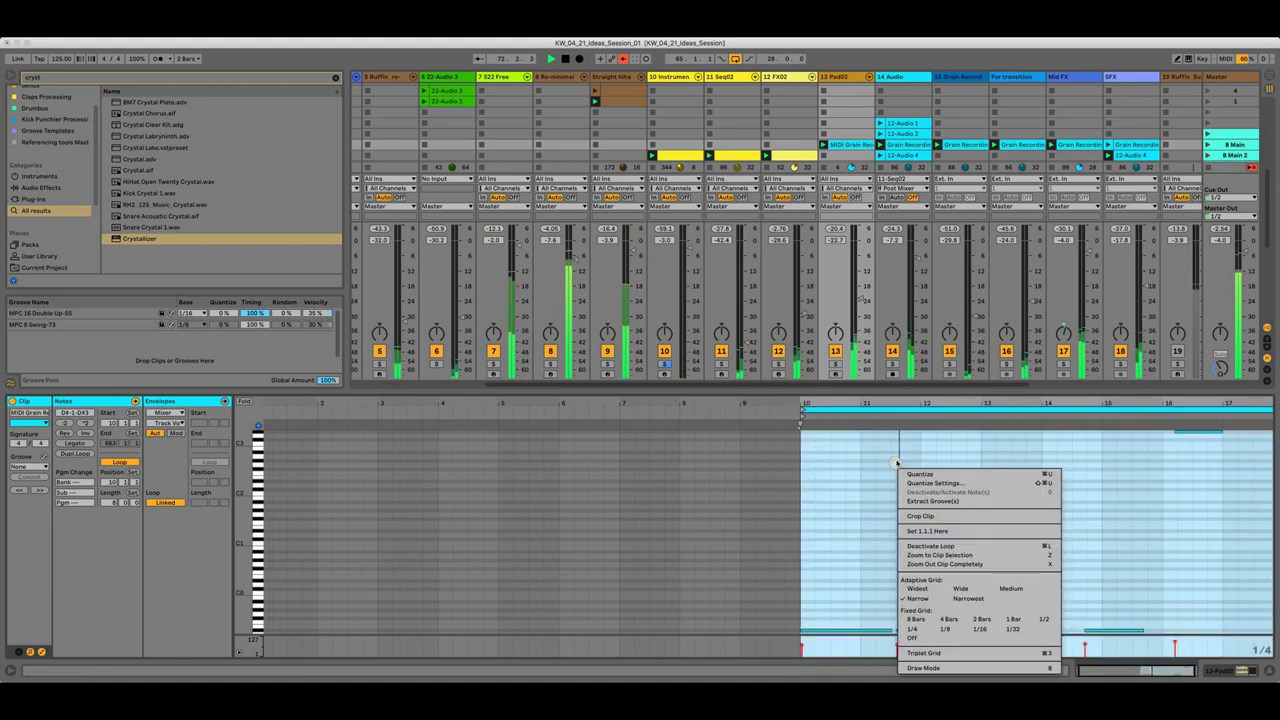
{"action": "left_click", "coordinate": [972, 515]}
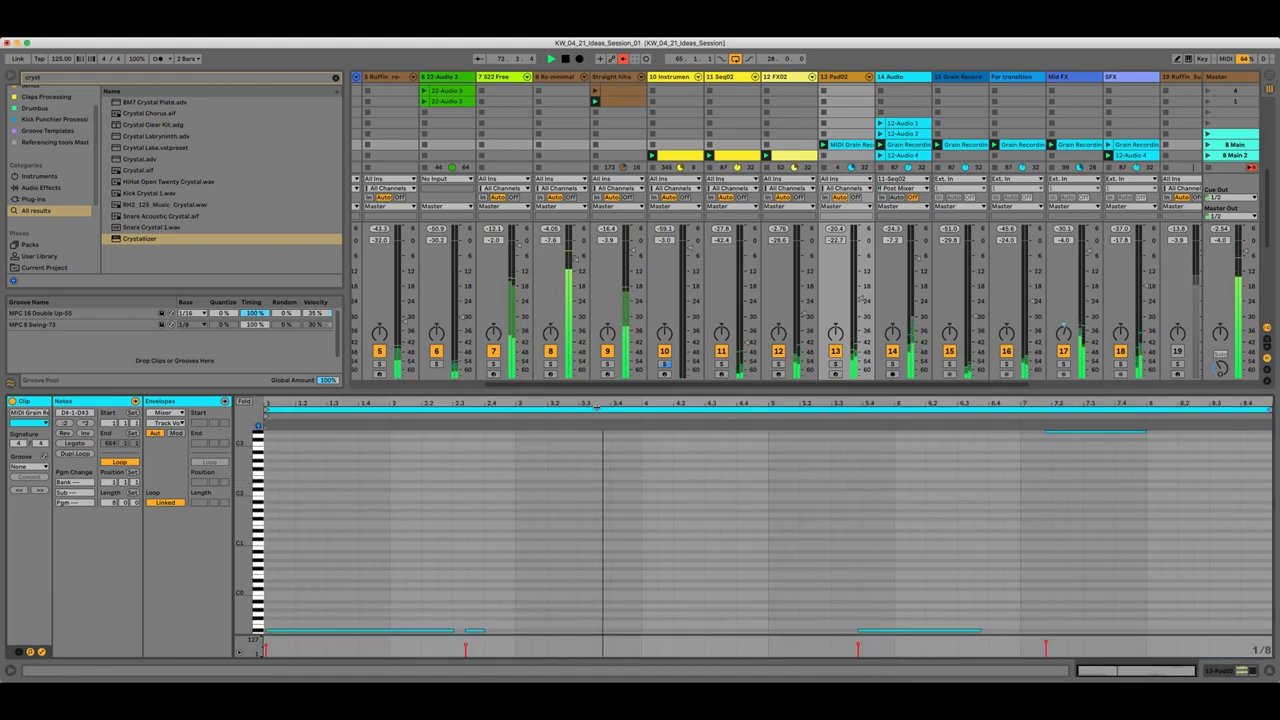
Raise the Pad02 track's volume to about -20.6 dB
{"action": "scroll", "coordinate": [693, 550], "scroll_direction": "down", "scroll_amount": 3}
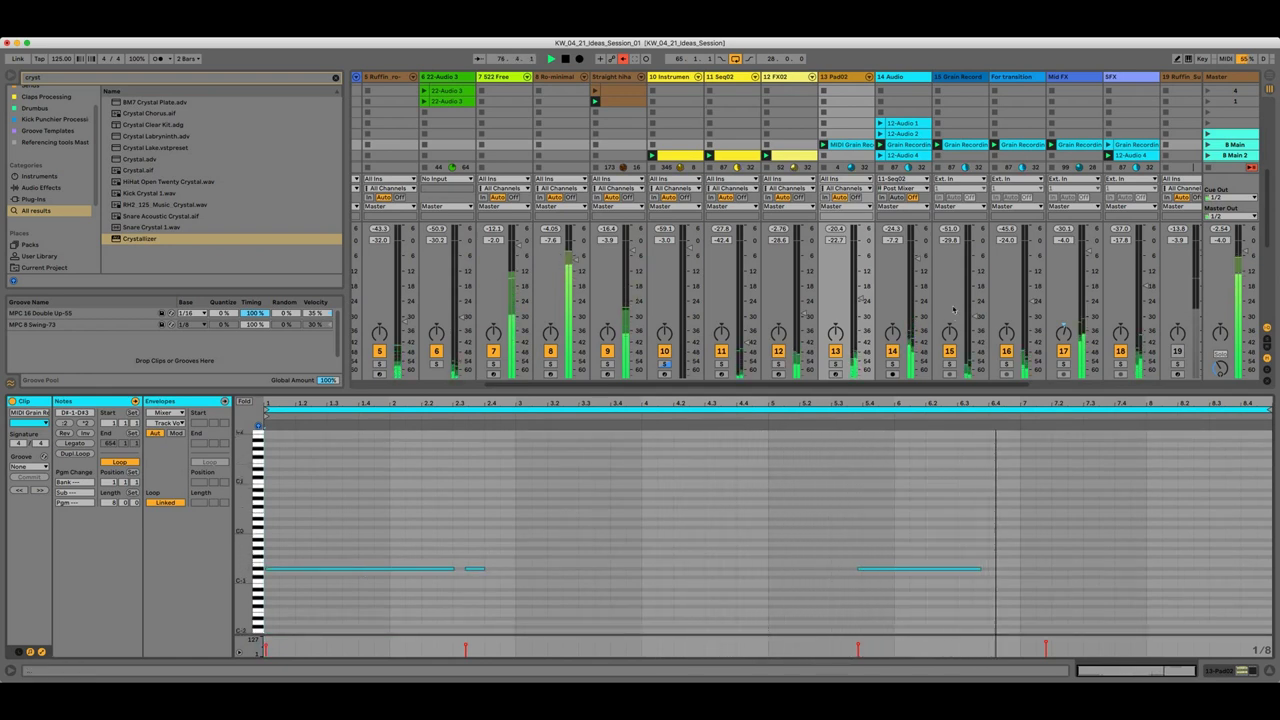
{"action": "scroll", "coordinate": [861, 297], "scroll_direction": "up", "scroll_amount": 3}
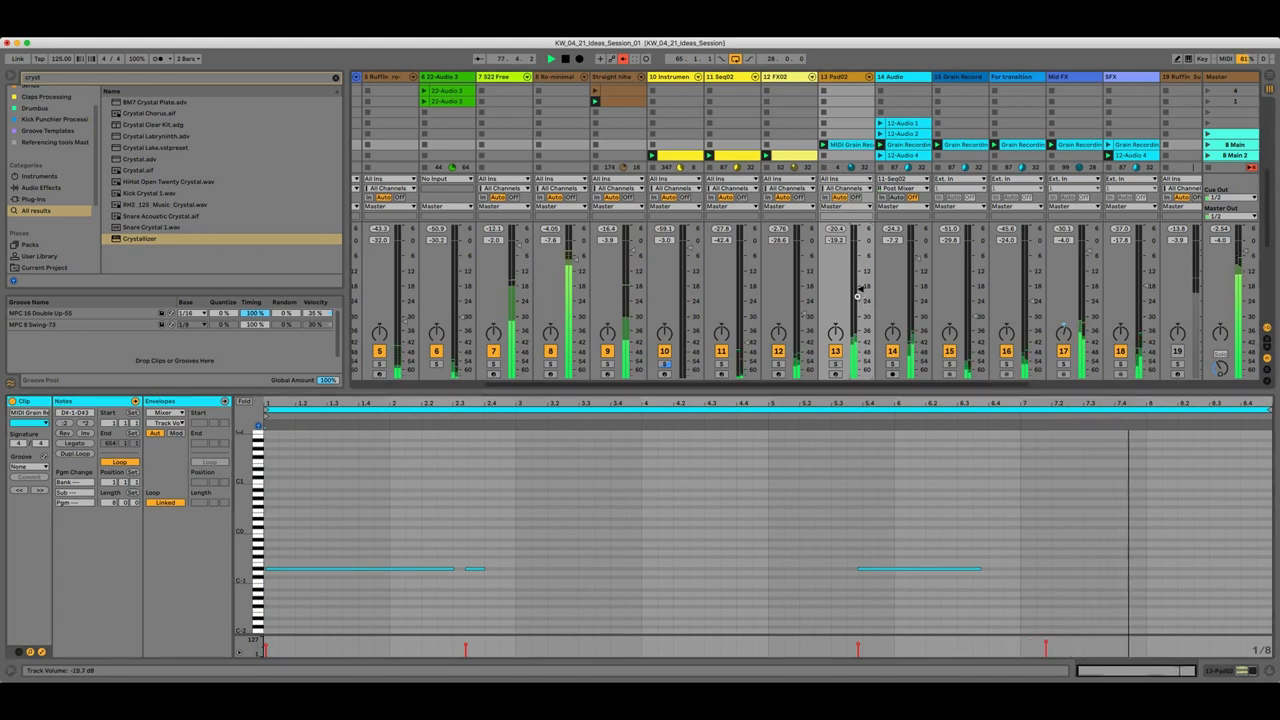
{"action": "scroll", "coordinate": [857, 297], "scroll_direction": "down", "scroll_amount": 2}
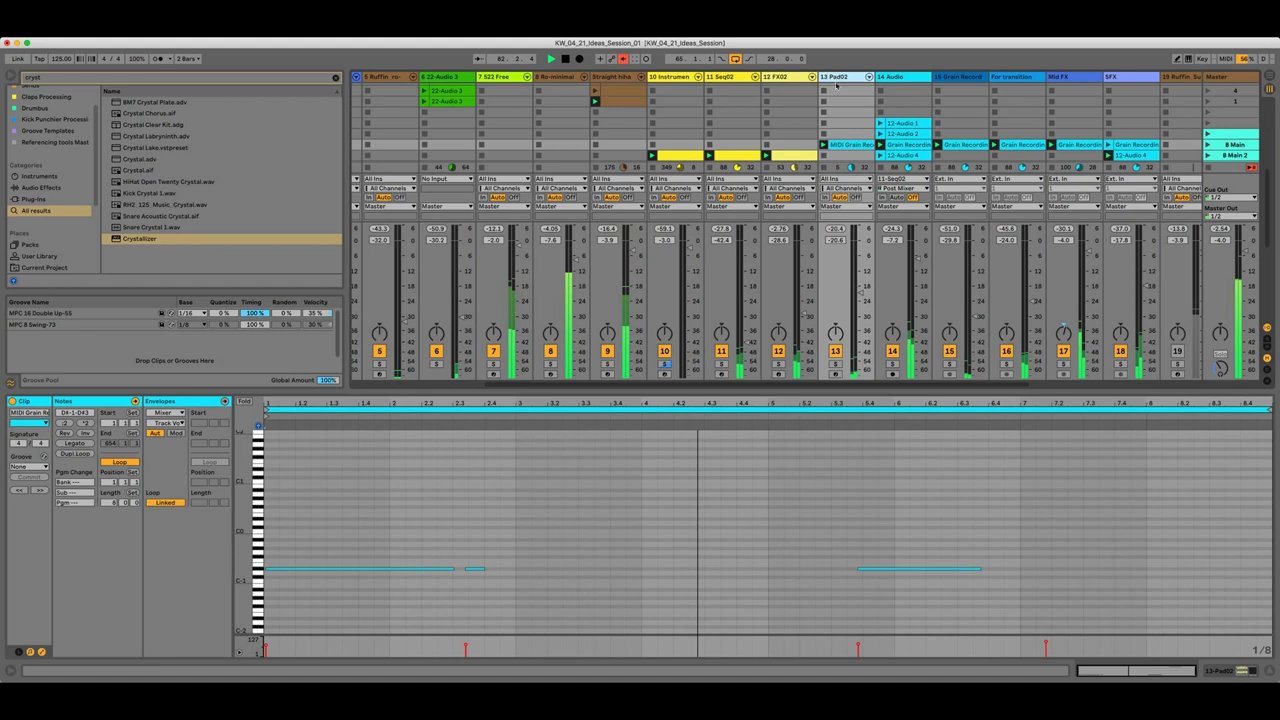
Duplicate the Pad02 track and transpose all notes of the copied MIDI Grain Recording clip down one octave
{"action": "key", "text": "super+d"}
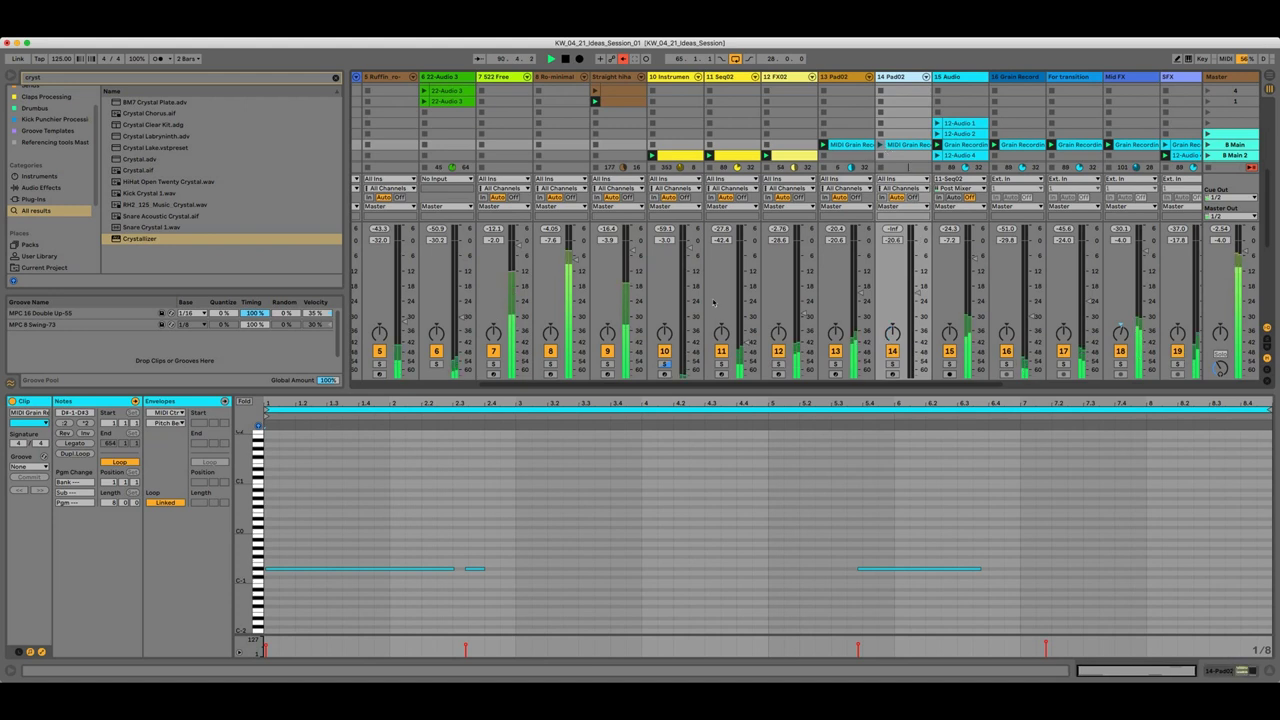
{"action": "left_click", "coordinate": [315, 567]}
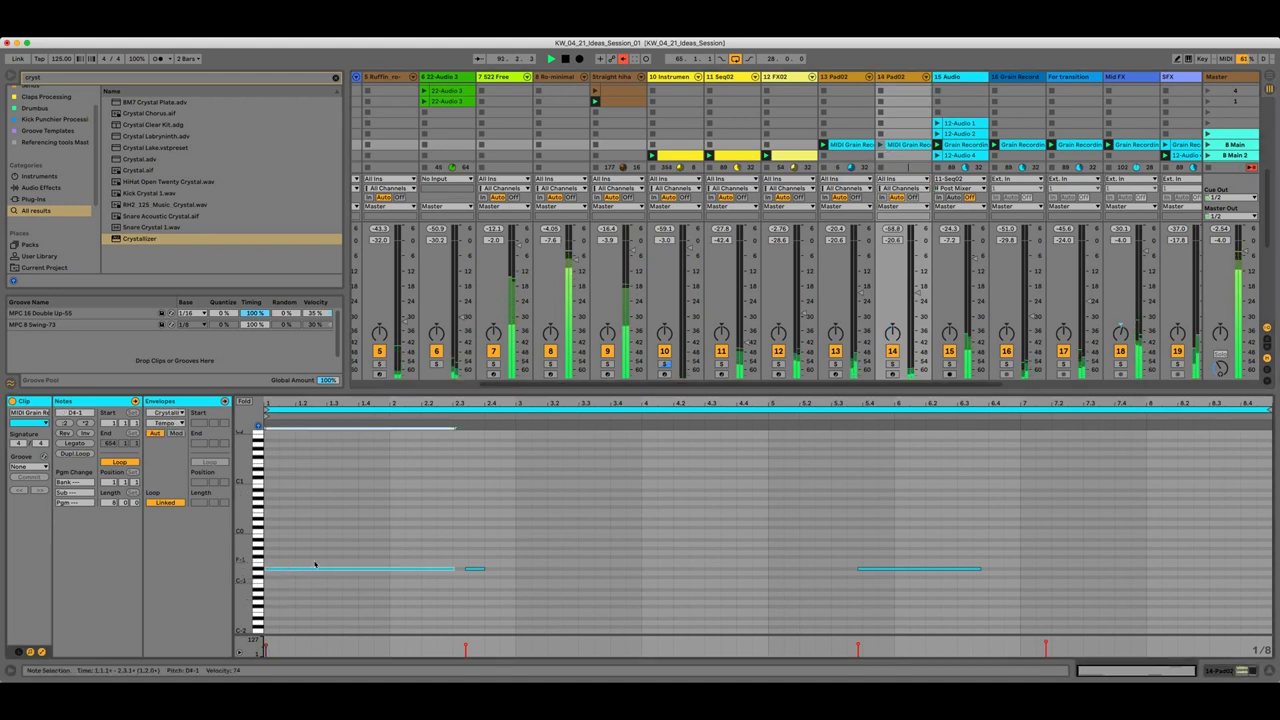
{"action": "key", "text": "super+a"}
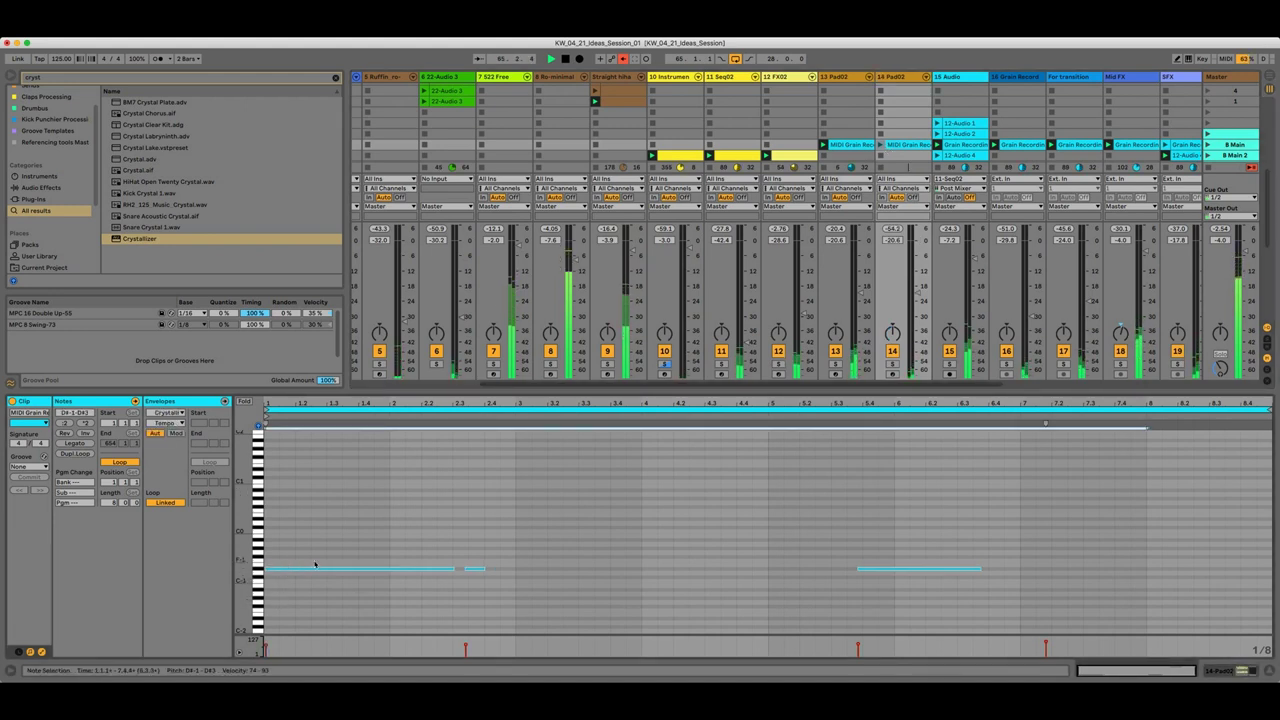
{"action": "key", "text": "shift+Down"}
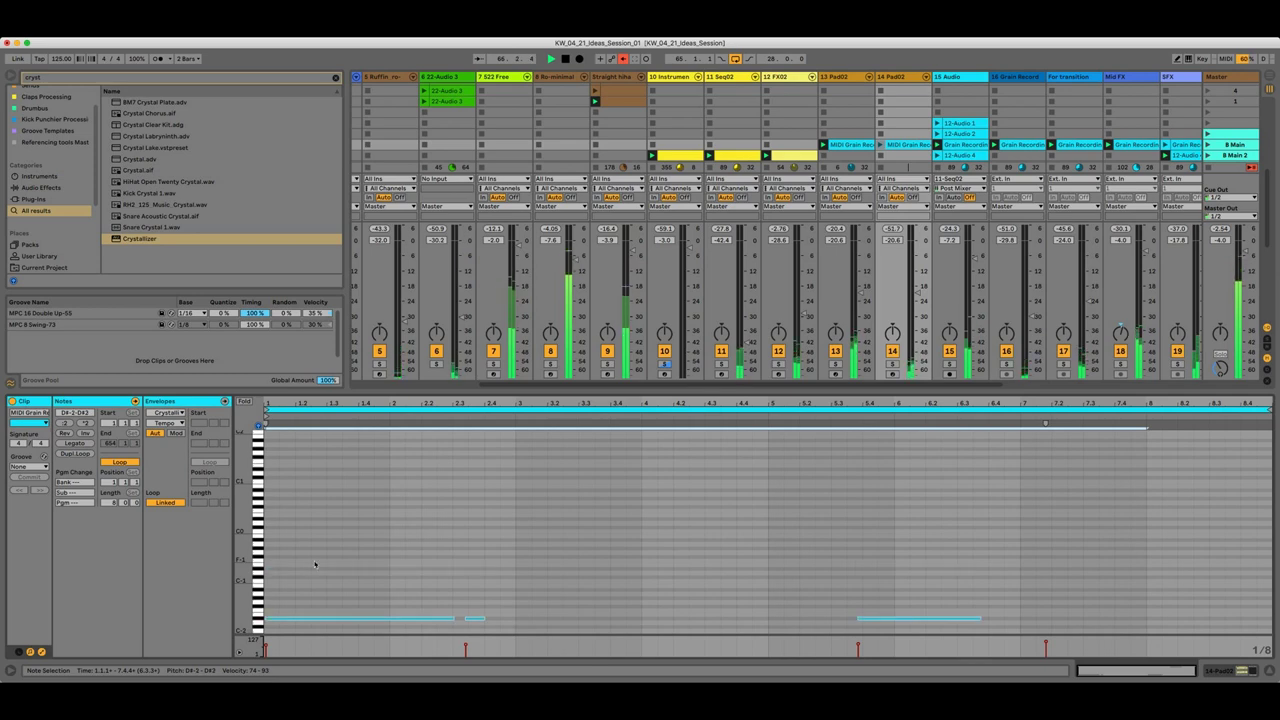
Swap the duplicated track's instrument for Pad05.adg and briefly audition the track in solo at about -11.4 dB
{"action": "left_click", "coordinate": [897, 78]}
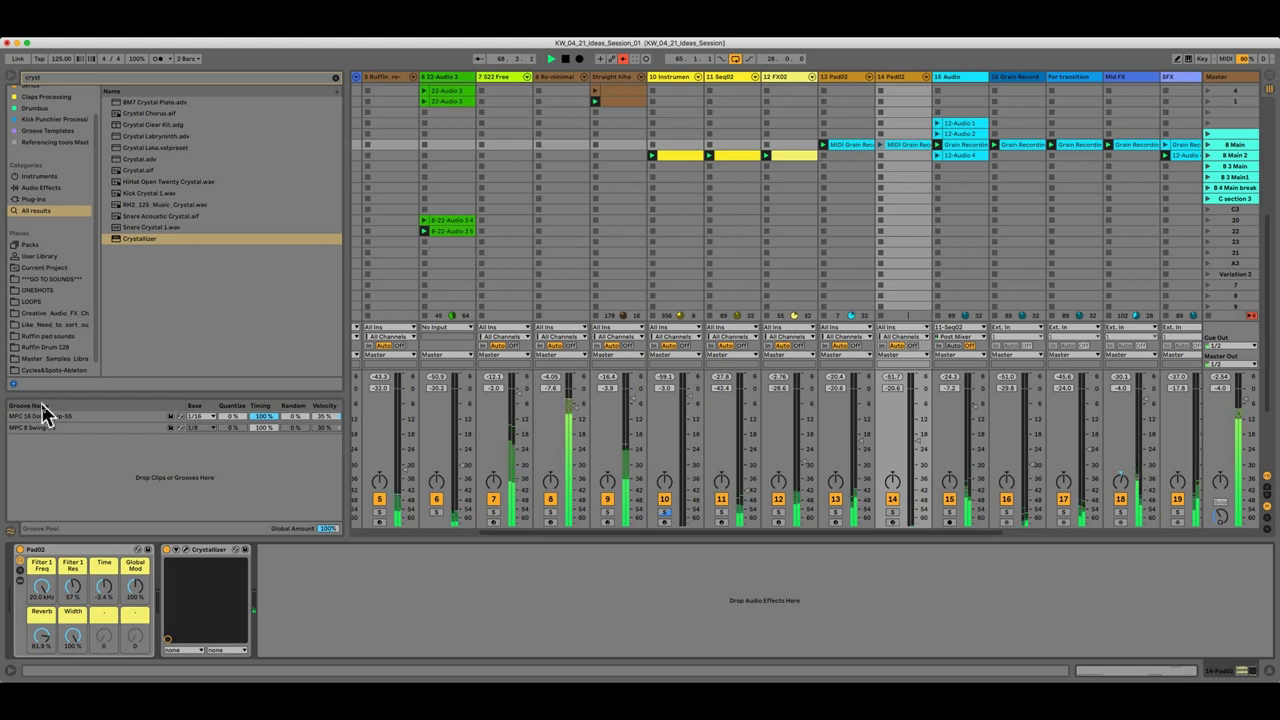
{"action": "left_click", "coordinate": [139, 550]}
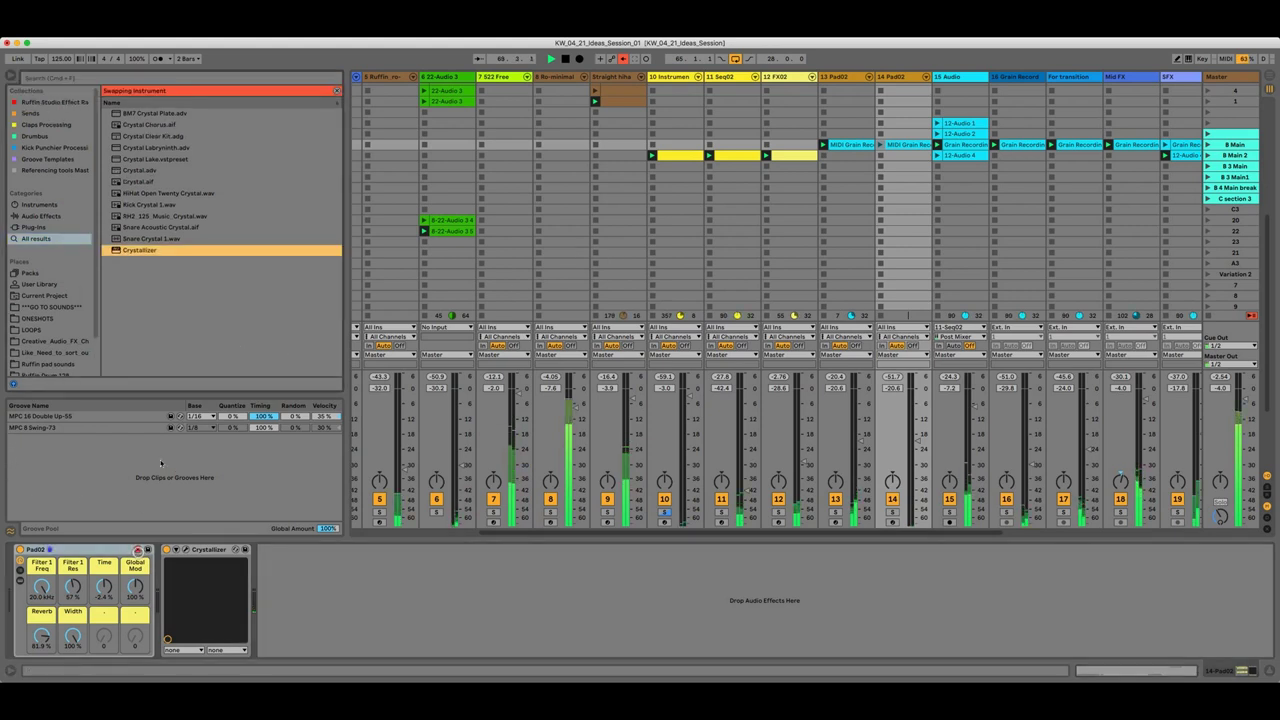
{"action": "scroll", "coordinate": [152, 343], "scroll_direction": "down", "scroll_amount": 2}
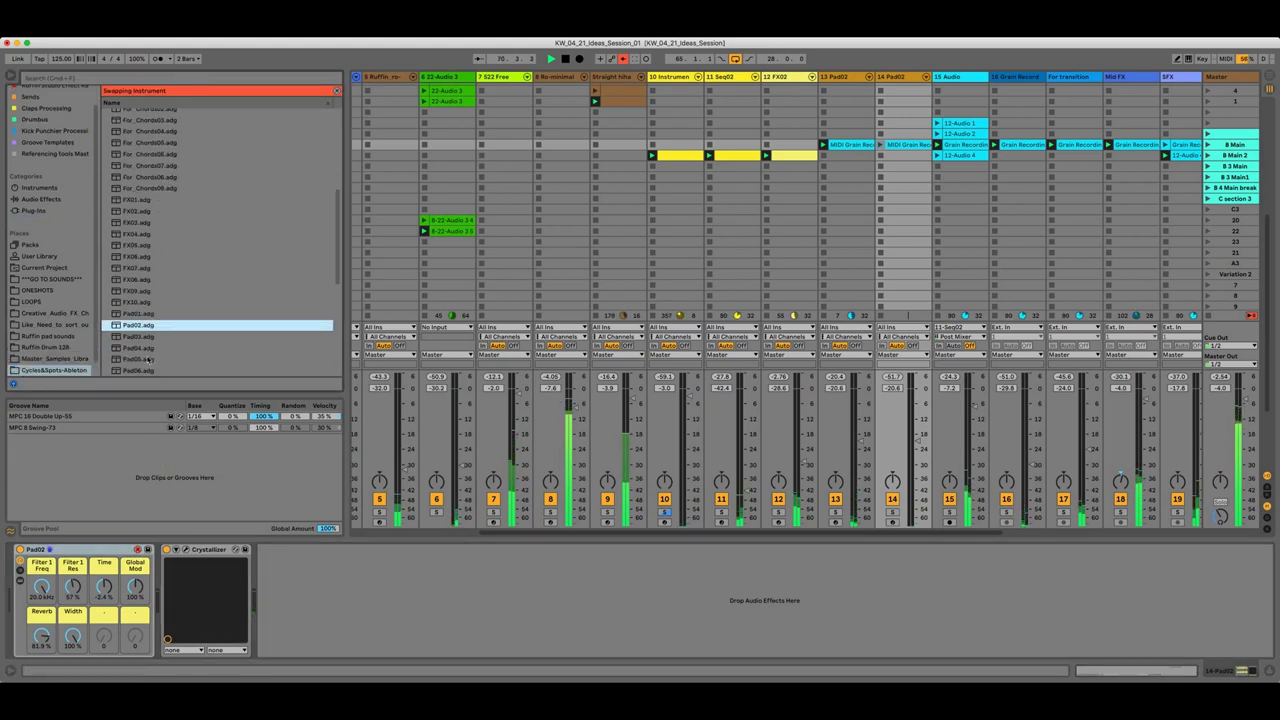
{"action": "left_click", "coordinate": [146, 358]}
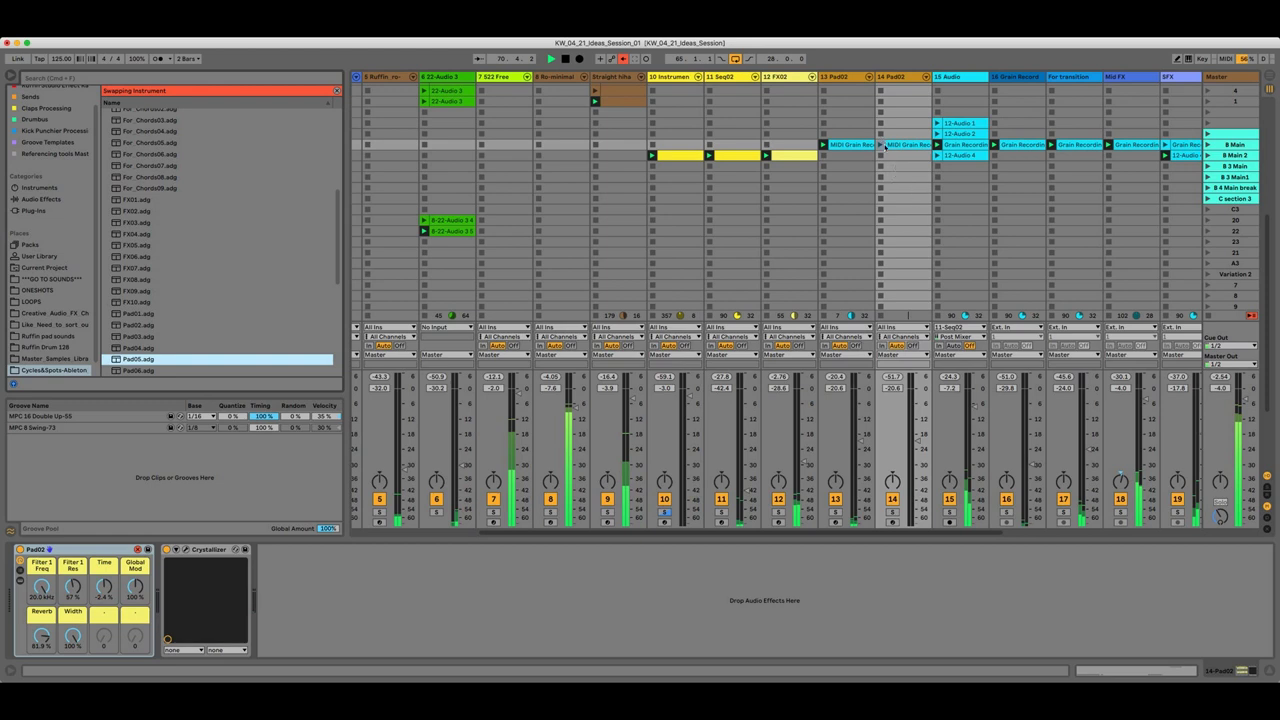
{"action": "key", "text": "Return"}
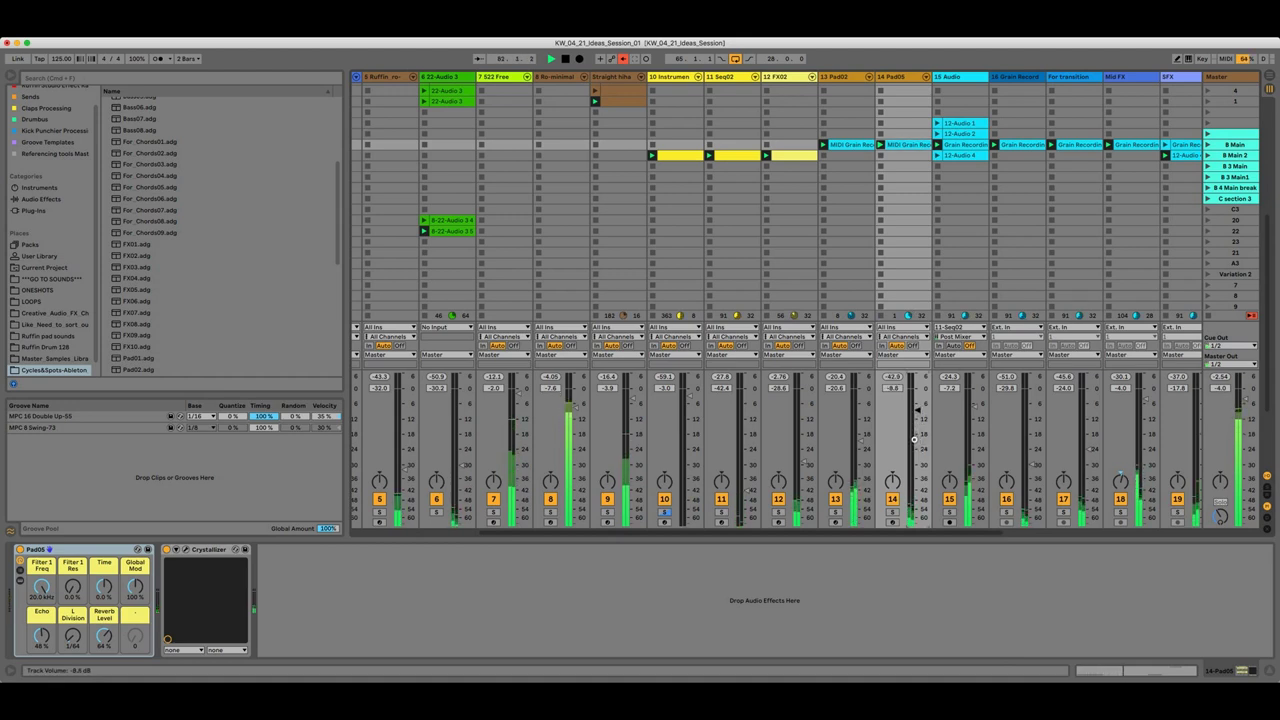
{"action": "left_click", "coordinate": [893, 512]}
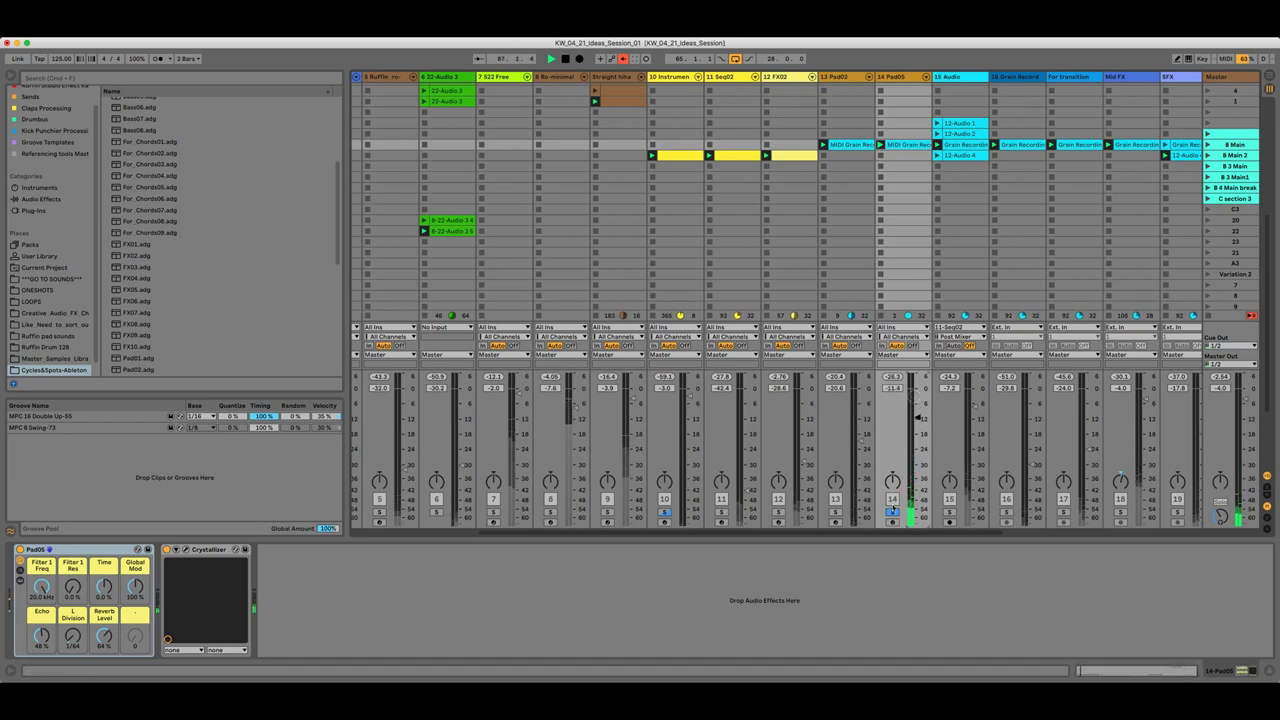
{"action": "left_click", "coordinate": [892, 512]}
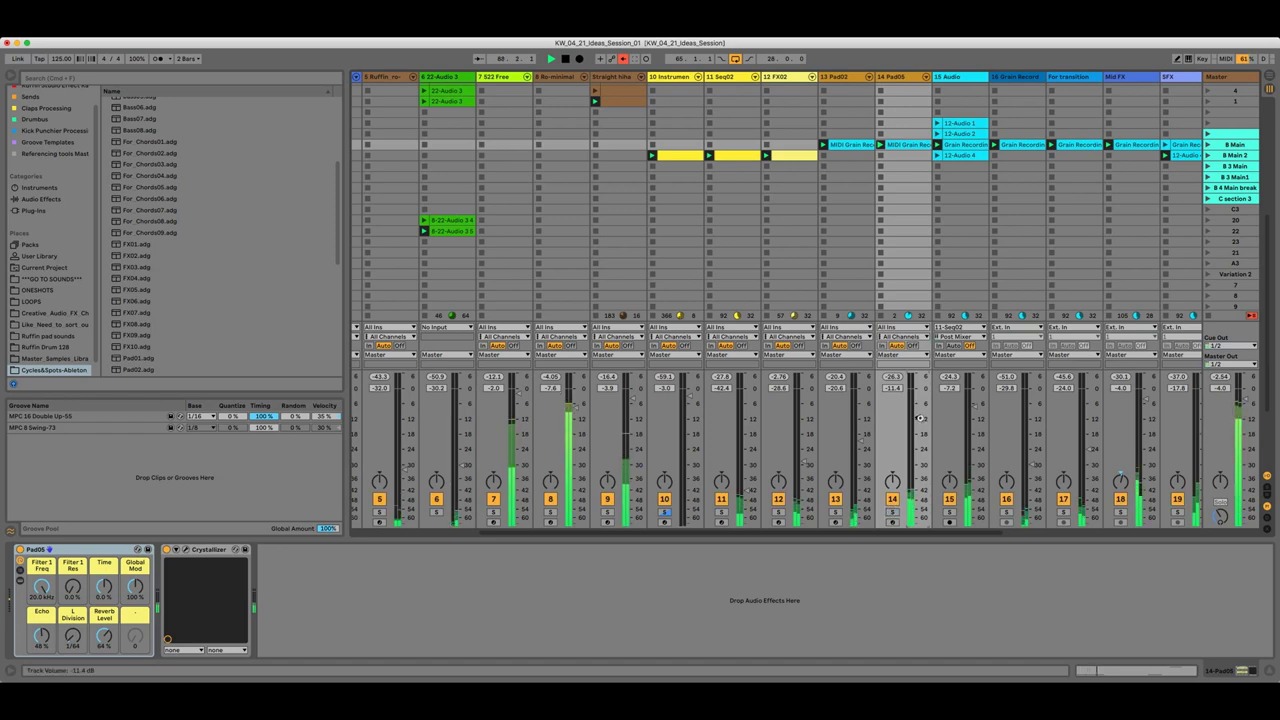
Add a short D#1 note at 6.1.3 in the Pad05 track's MIDI Grain Recording clip
{"action": "double_click", "coordinate": [905, 144]}
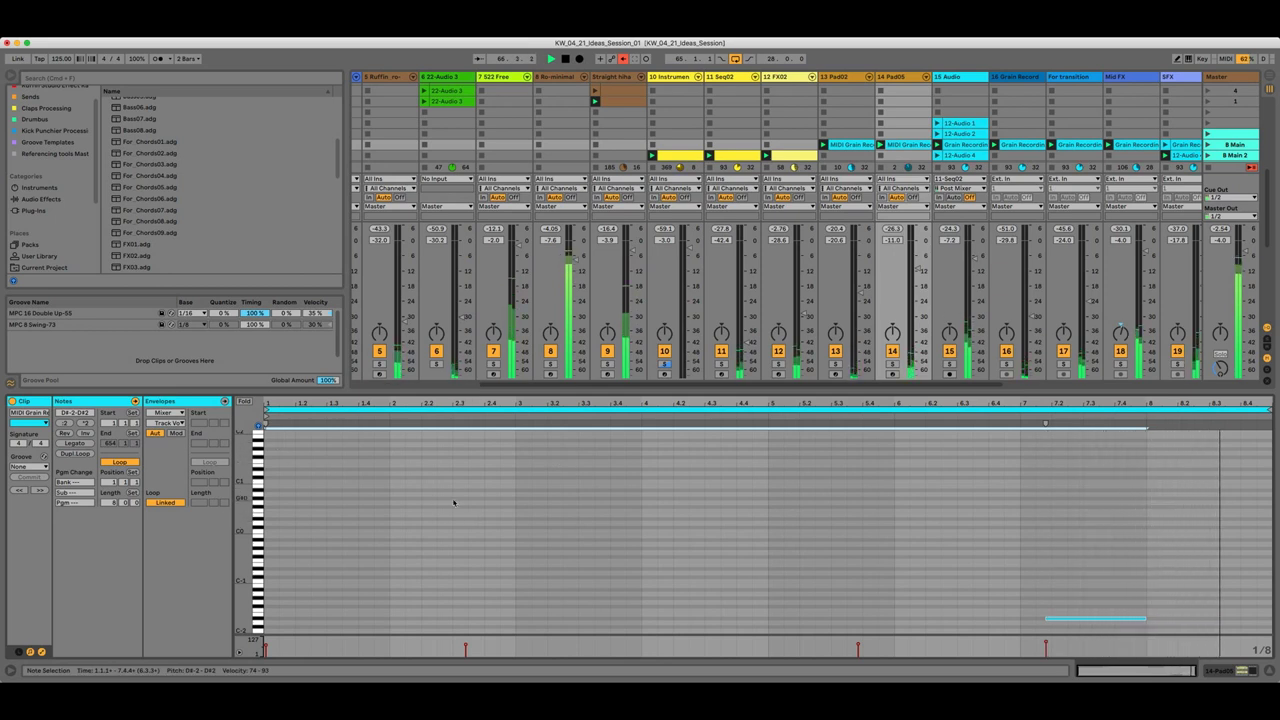
{"action": "scroll", "coordinate": [453, 502], "scroll_direction": "left", "scroll_amount": 3}
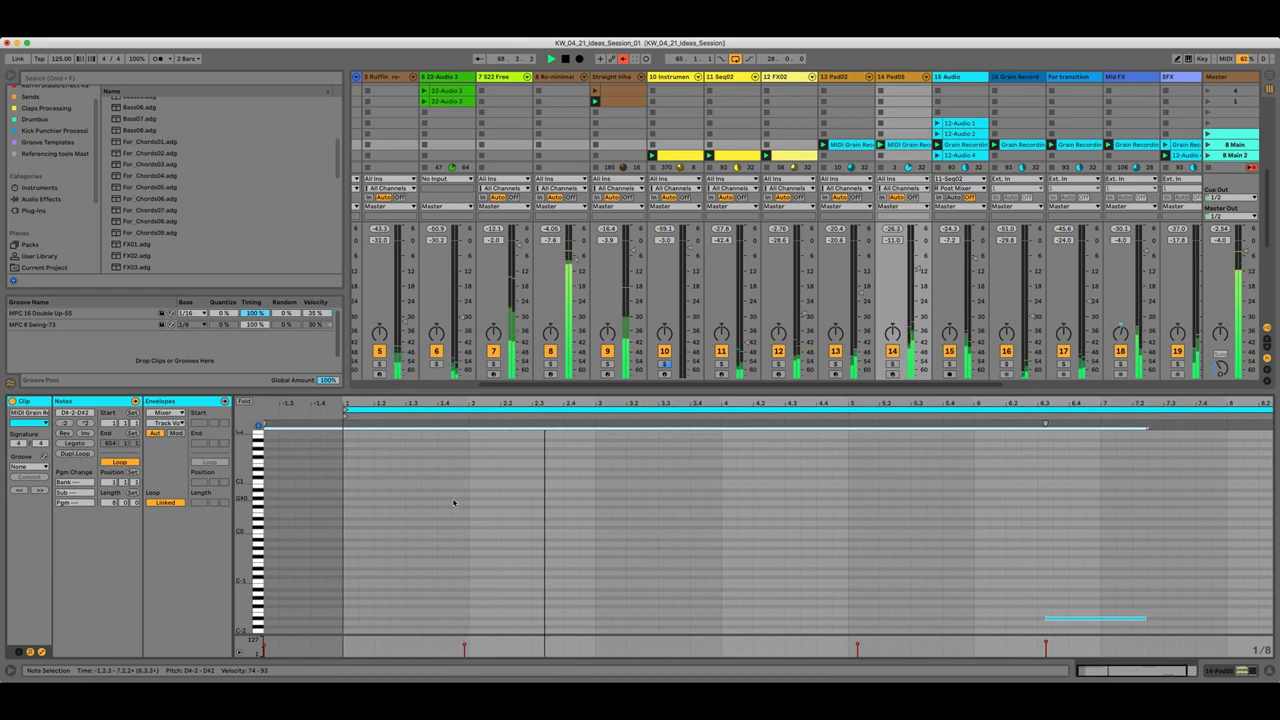
{"action": "scroll", "coordinate": [453, 502], "scroll_direction": "left", "scroll_amount": 1}
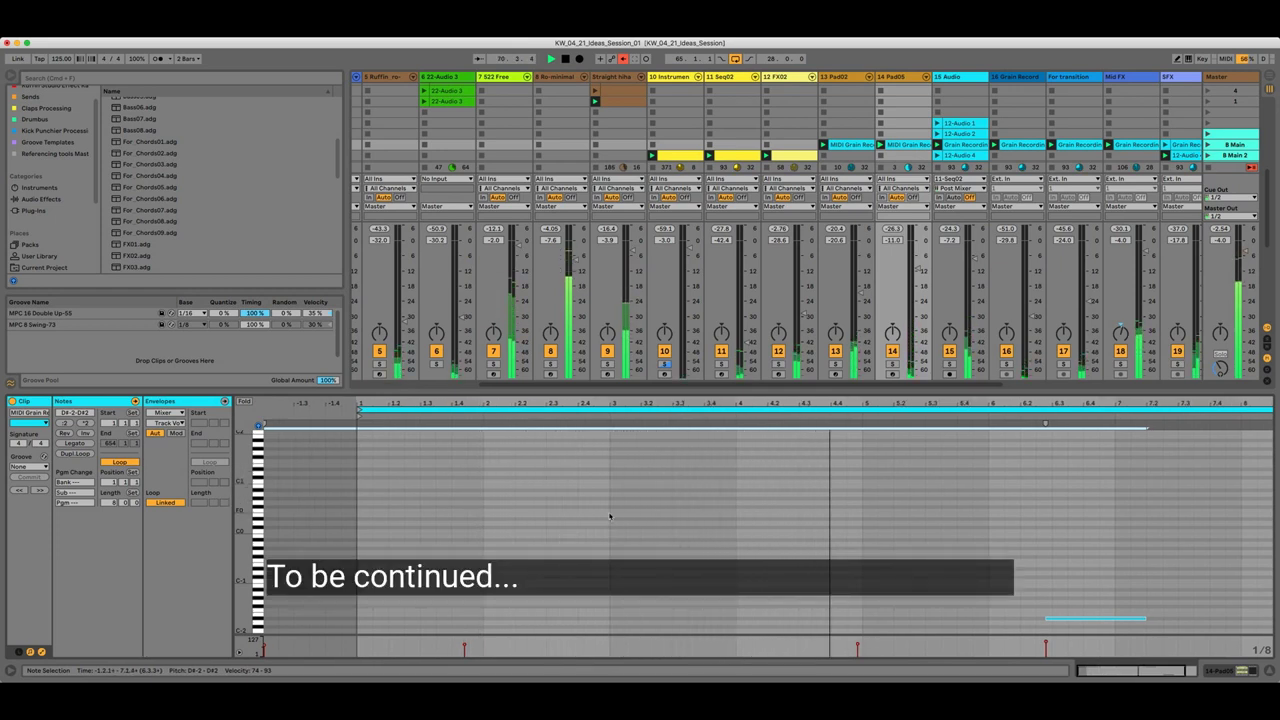
{"action": "double_click", "coordinate": [1008, 469]}
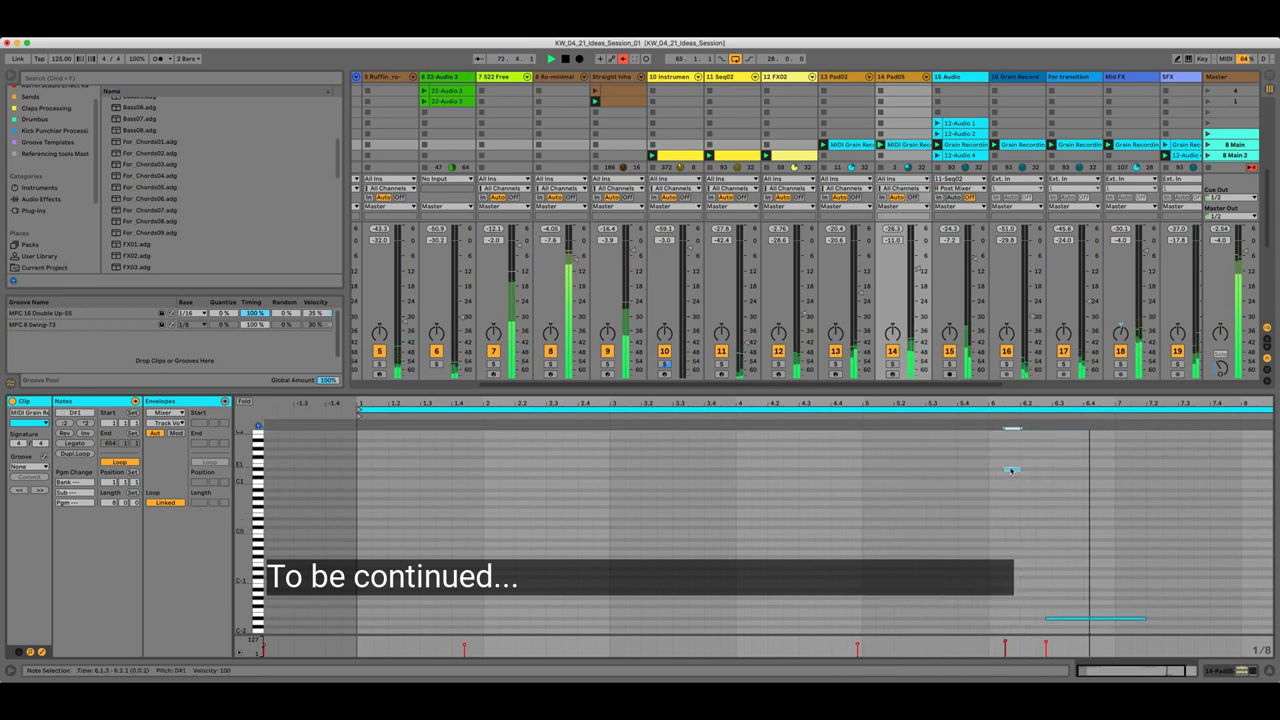
{"action": "left_click_drag", "start_coordinate": [986, 403], "coordinate": [972, 391]}
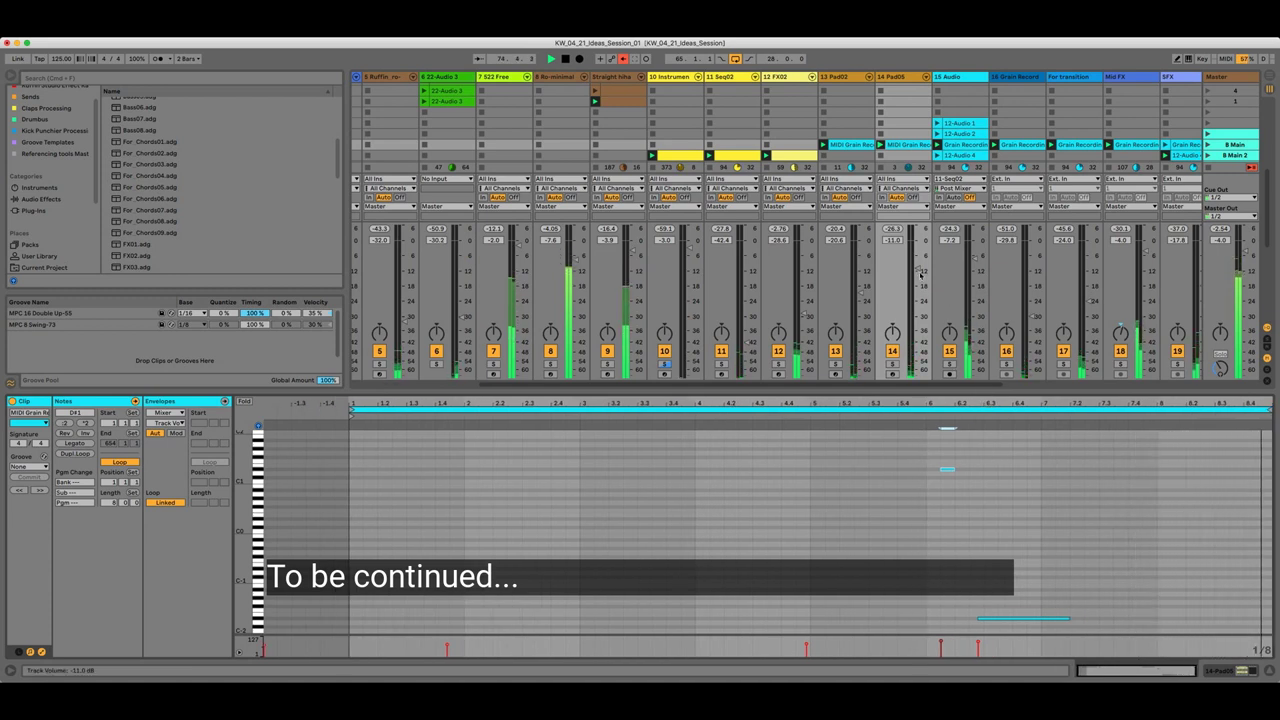
Adjust the Pad05 track's volume to about -14.5 dB
{"action": "left_click_drag", "start_coordinate": [914, 265], "coordinate": [914, 257]}
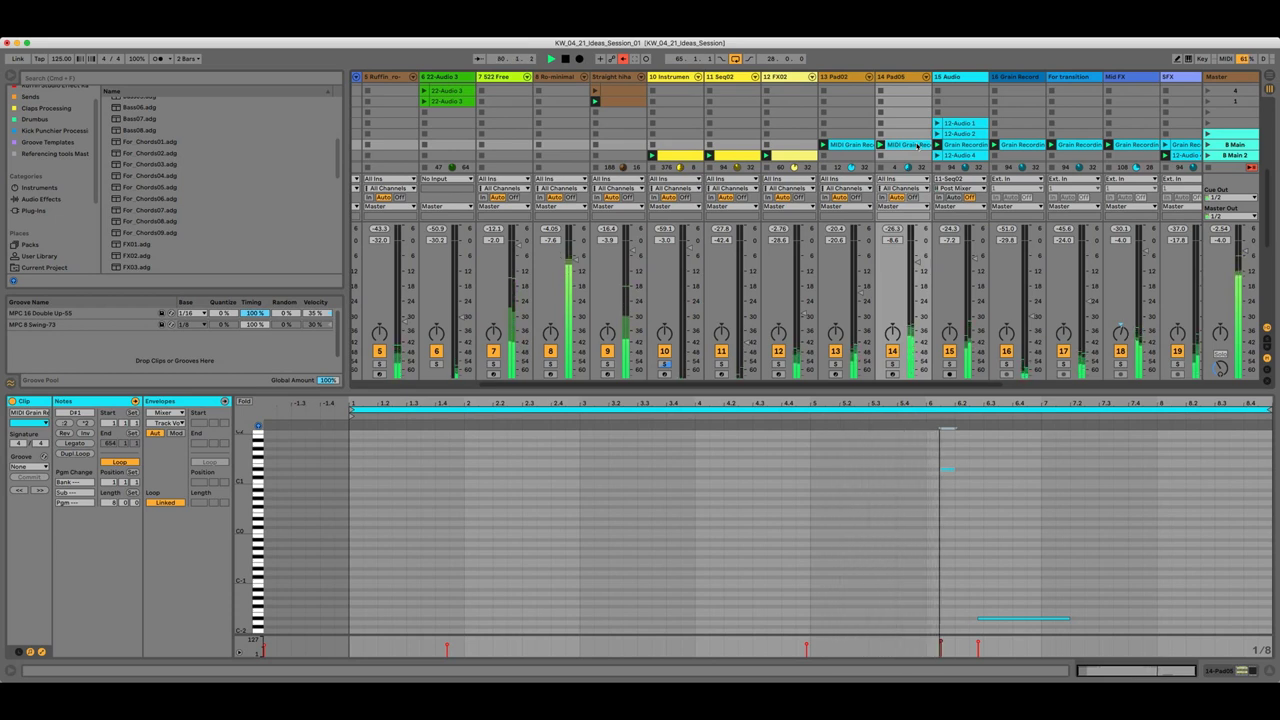
{"action": "left_click_drag", "start_coordinate": [916, 260], "coordinate": [917, 277]}
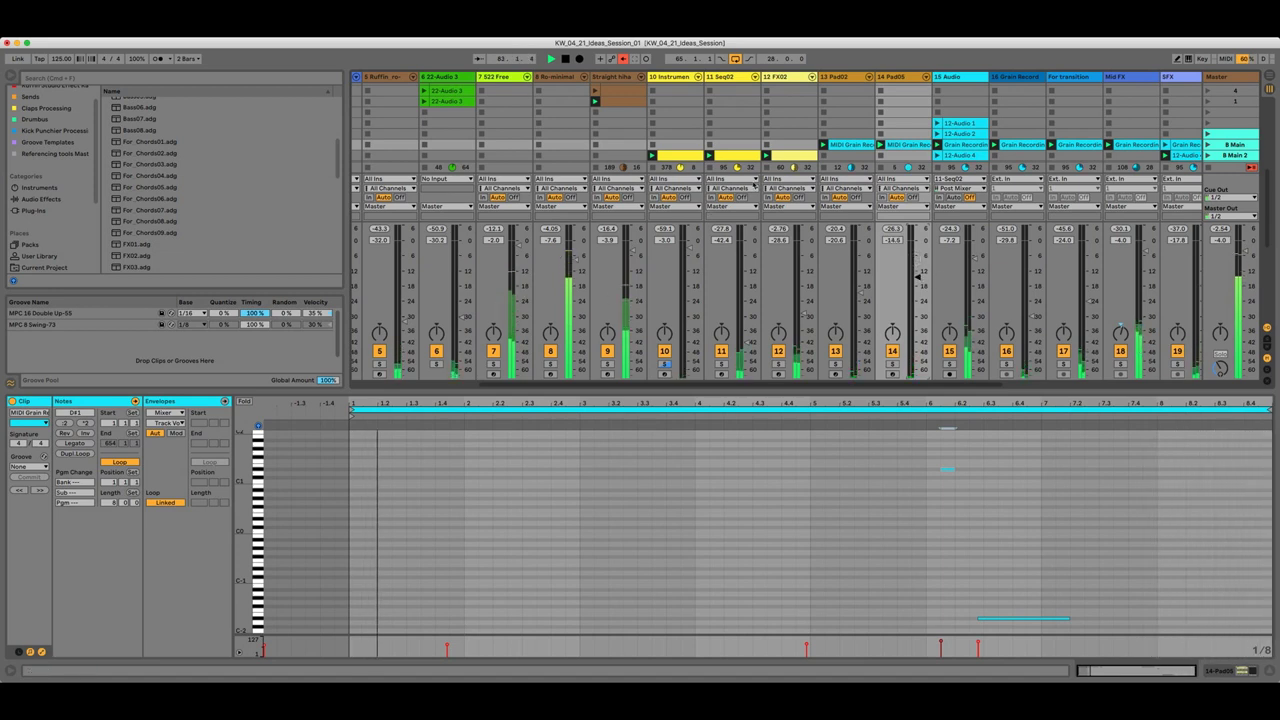
Insert a new MIDI track after Pad02 and load the Universal01.adg instrument onto it
{"action": "left_click", "coordinate": [846, 145]}
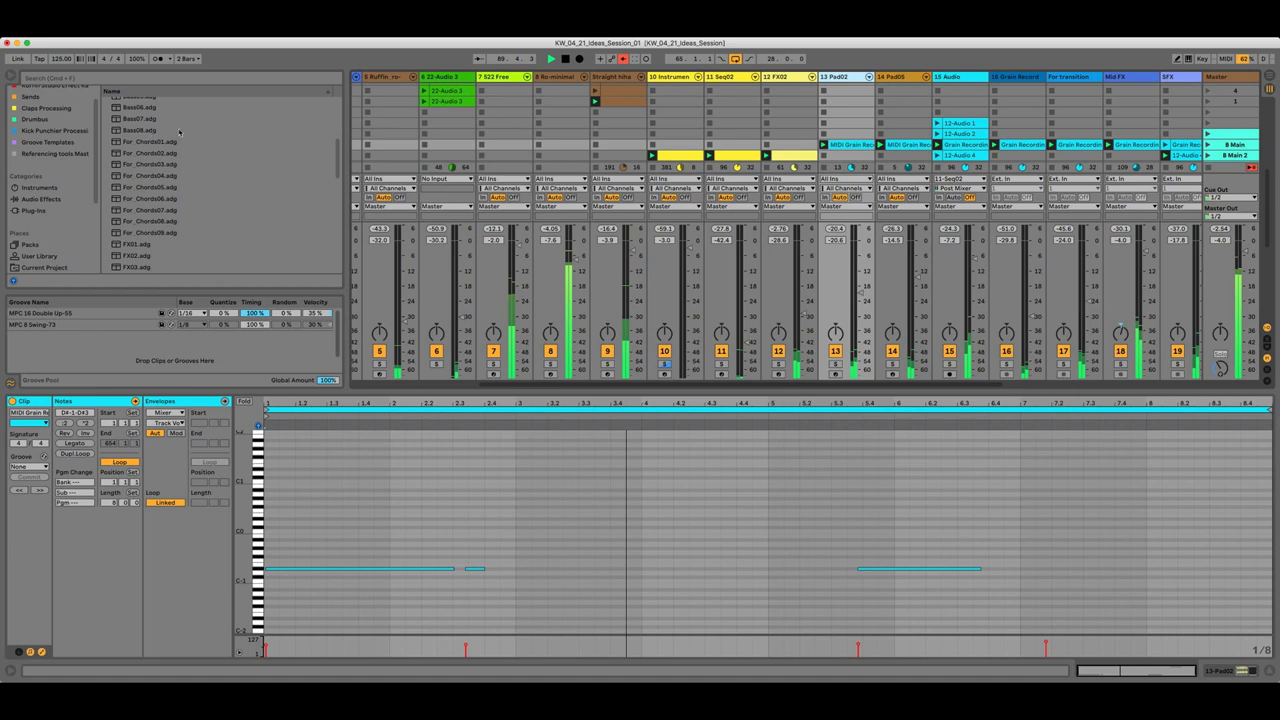
{"action": "key", "text": "super+shift+t"}
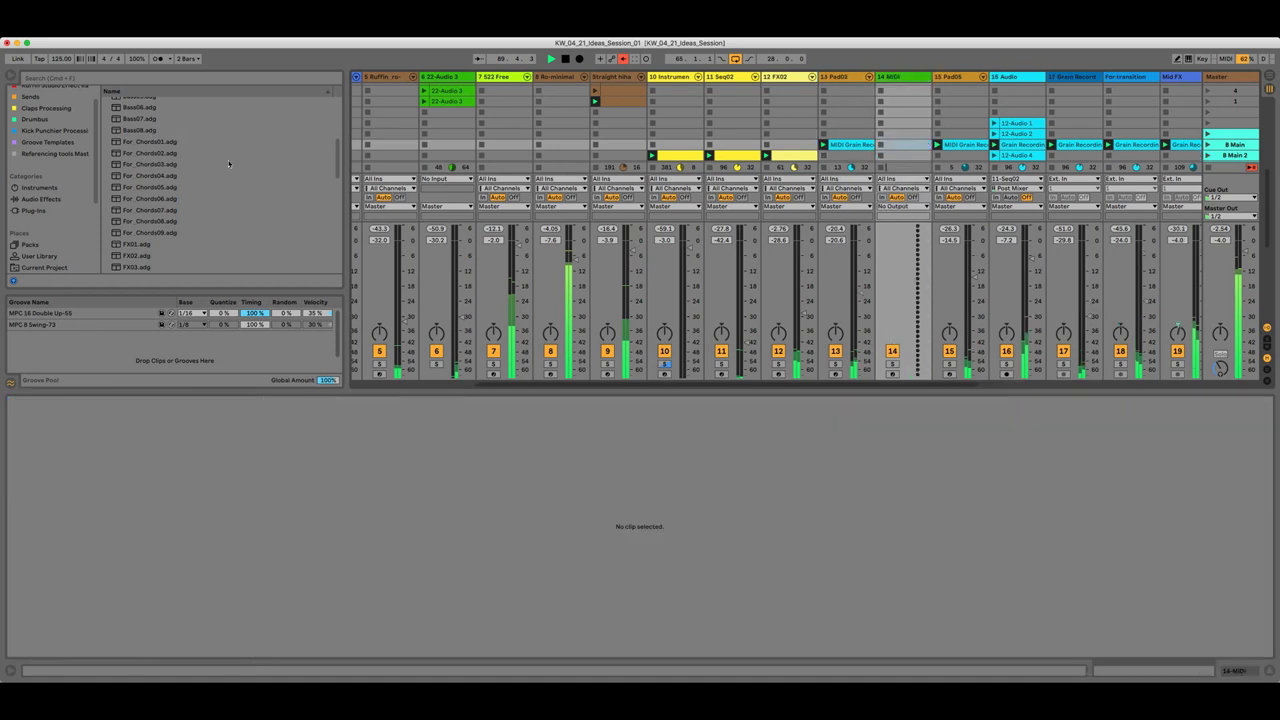
{"action": "scroll", "coordinate": [229, 164], "scroll_direction": "down", "scroll_amount": 6}
{"action": "scroll", "coordinate": [157, 225], "scroll_direction": "down", "scroll_amount": 5}
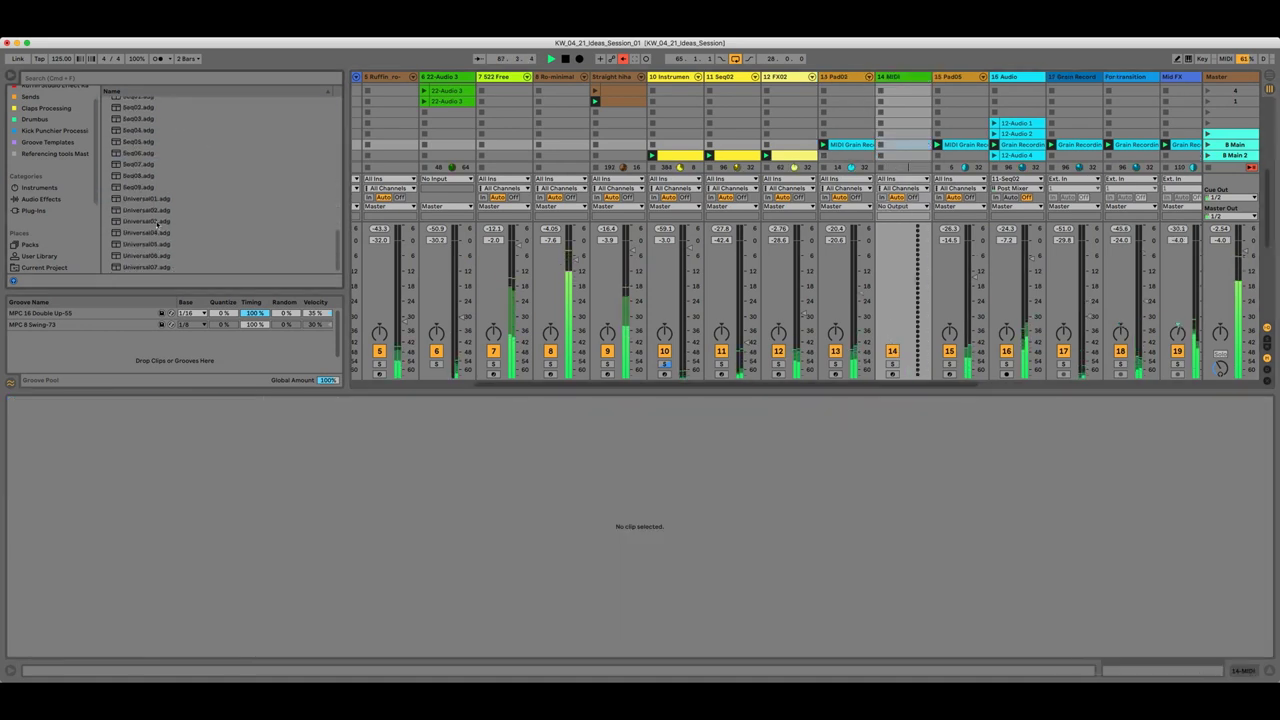
{"action": "left_click", "coordinate": [157, 199]}
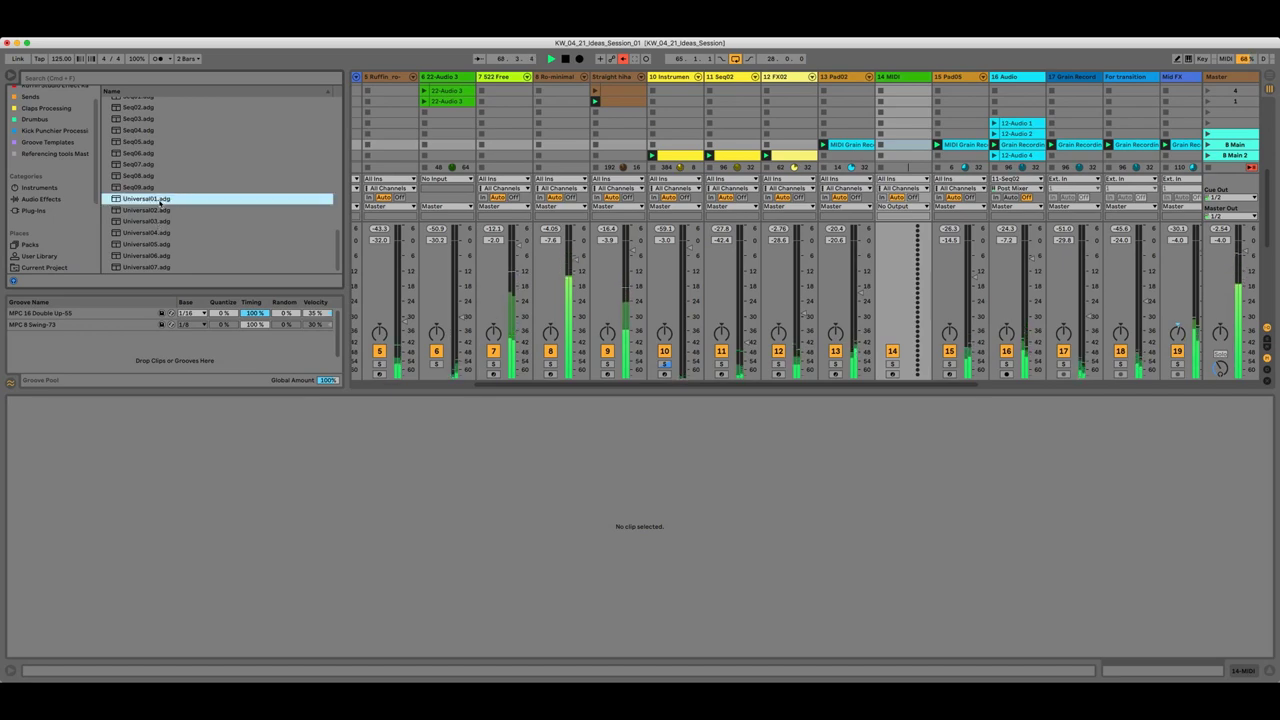
{"action": "left_click_drag", "start_coordinate": [156, 202], "coordinate": [909, 141]}
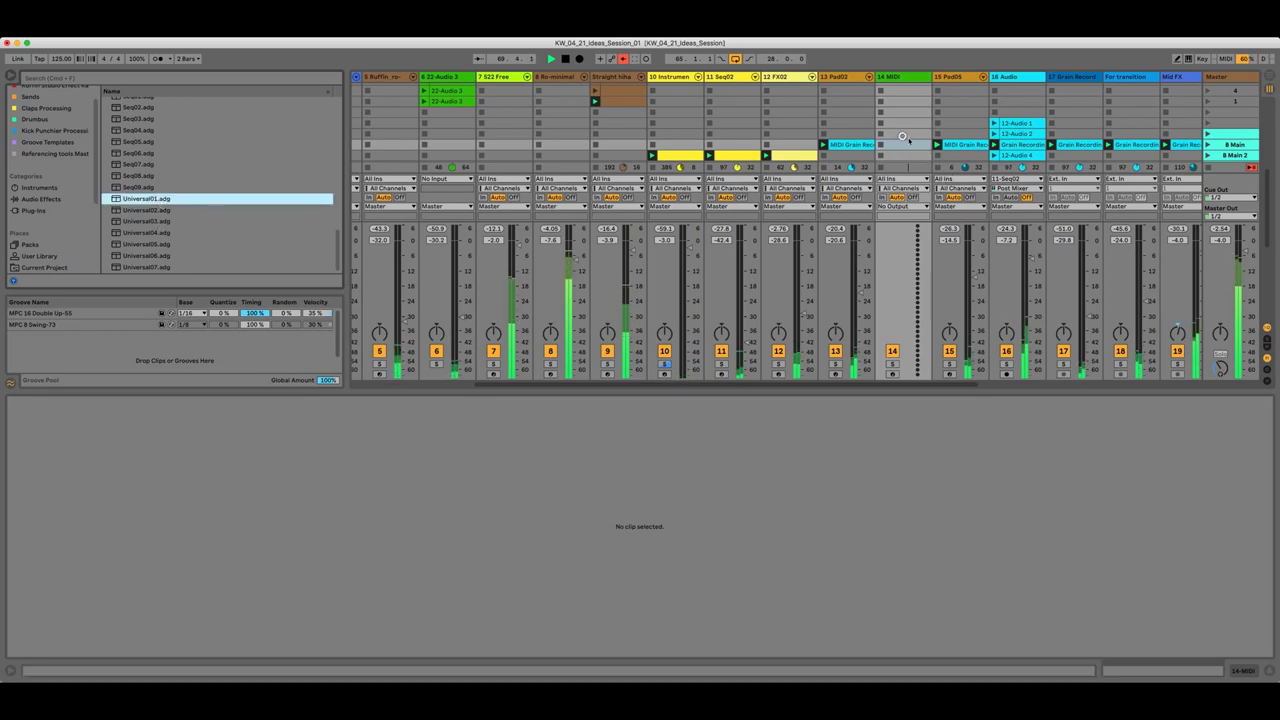